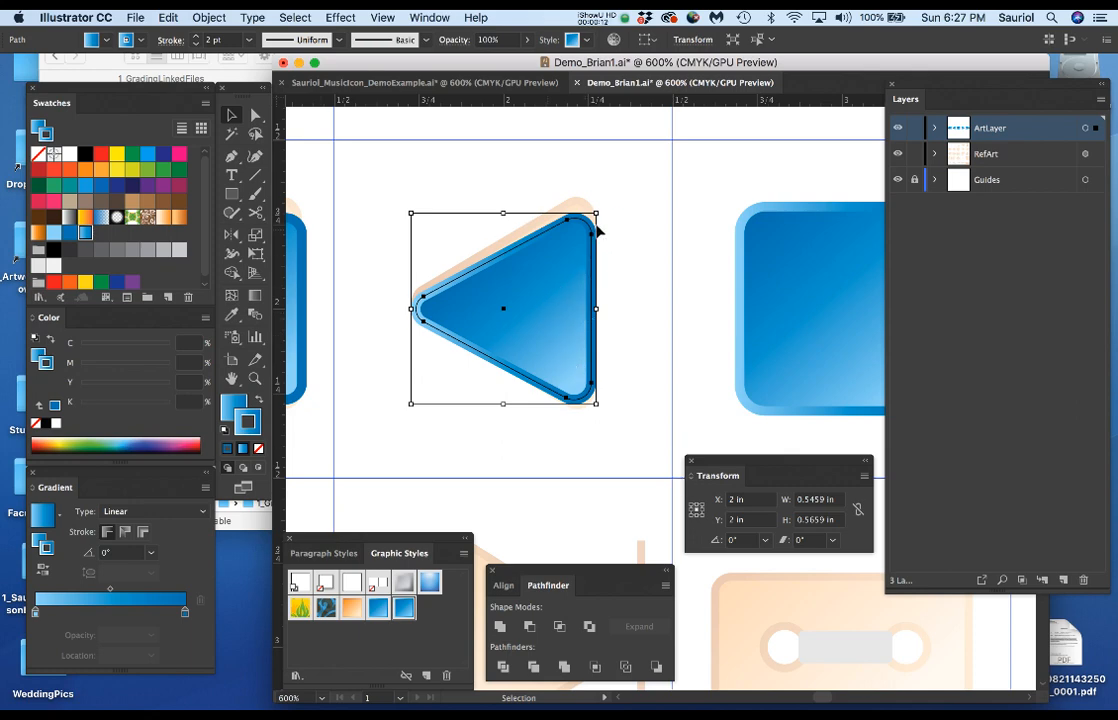
Step: Toggle the ArtLayer's visibility to compare the blue back triangle with its reference, leaving the layer hidden
scroll(595, 234, "up", 1)
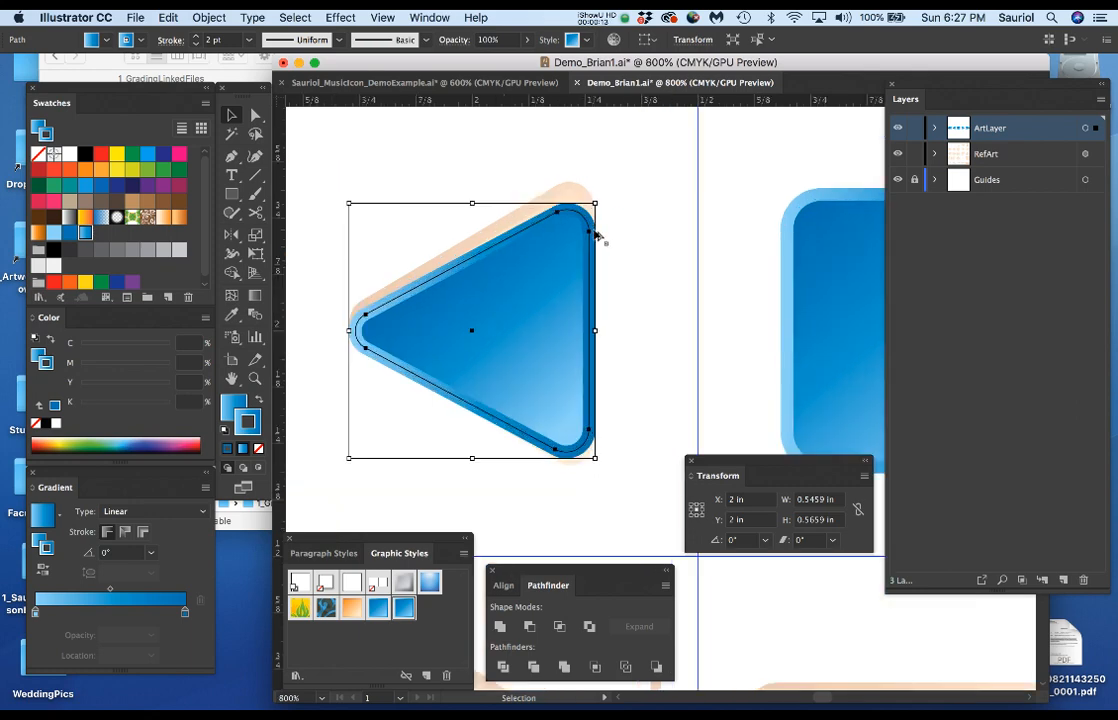
left_click(898, 128)
left_click(898, 128)
left_click(898, 128)
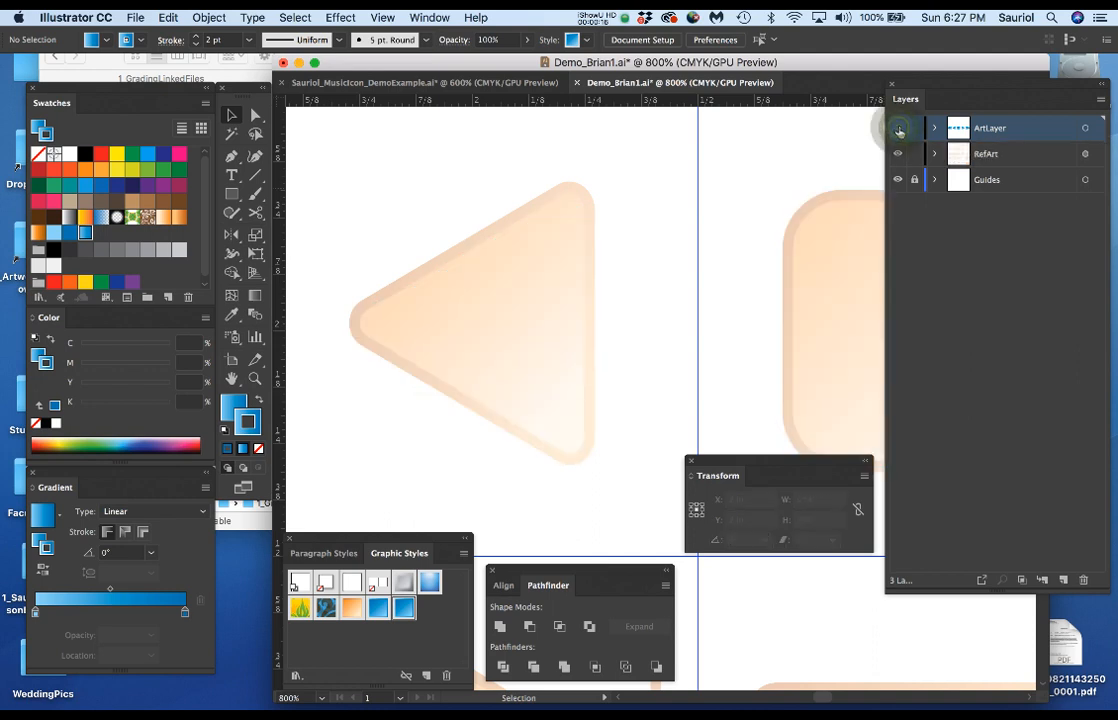
left_click(898, 128)
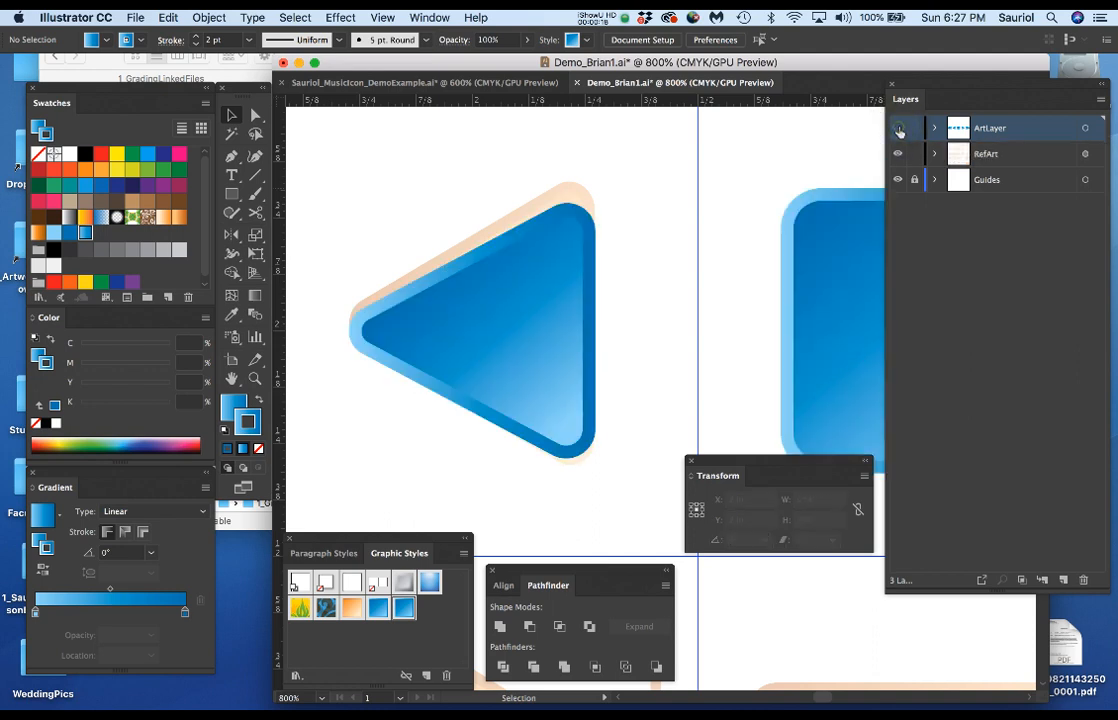
left_click(898, 128)
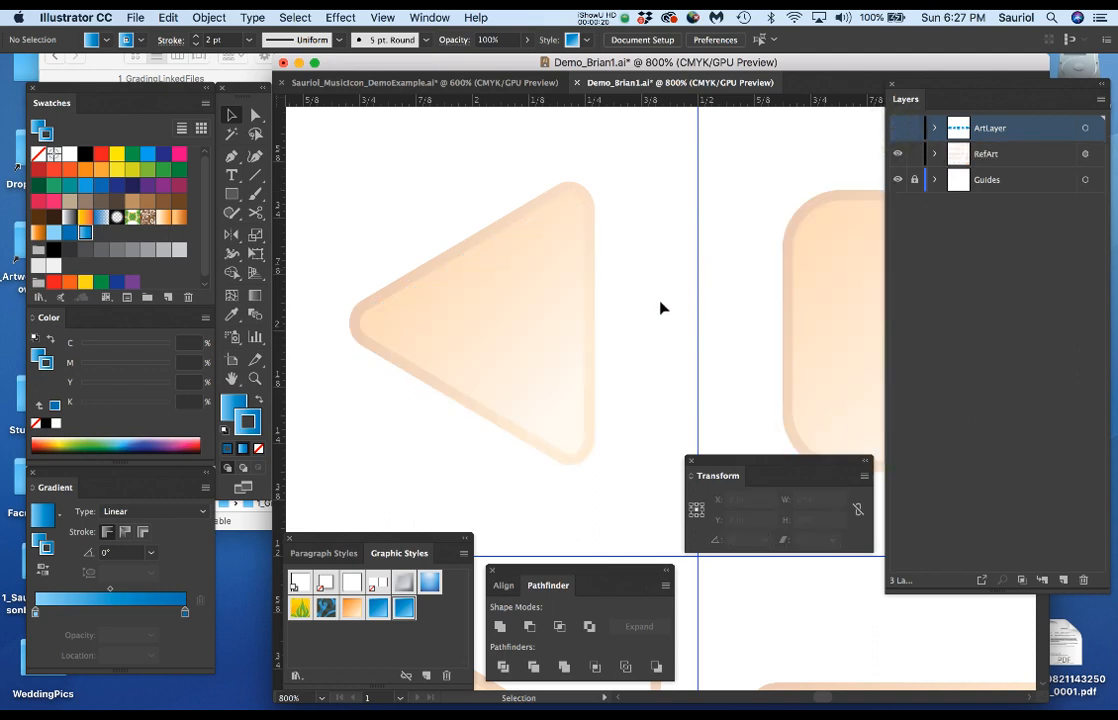
Step: Select the back triangle on the RefArt layer and set its Y position to 2 in
scroll(657, 307, "down", 1)
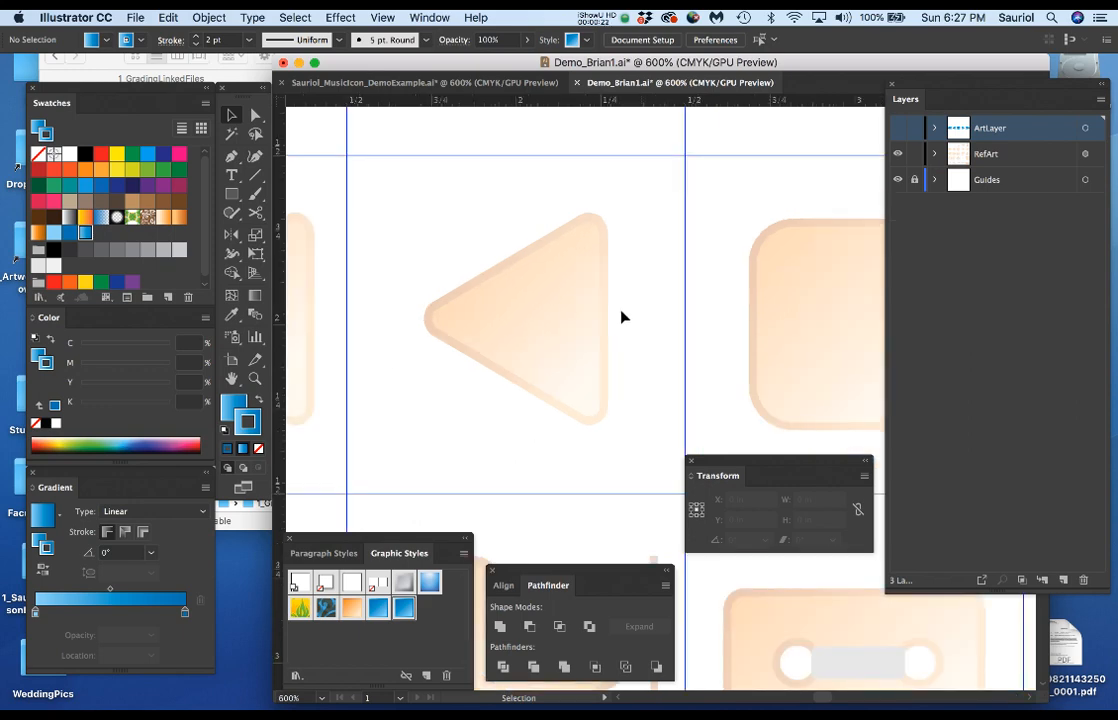
left_click(574, 309)
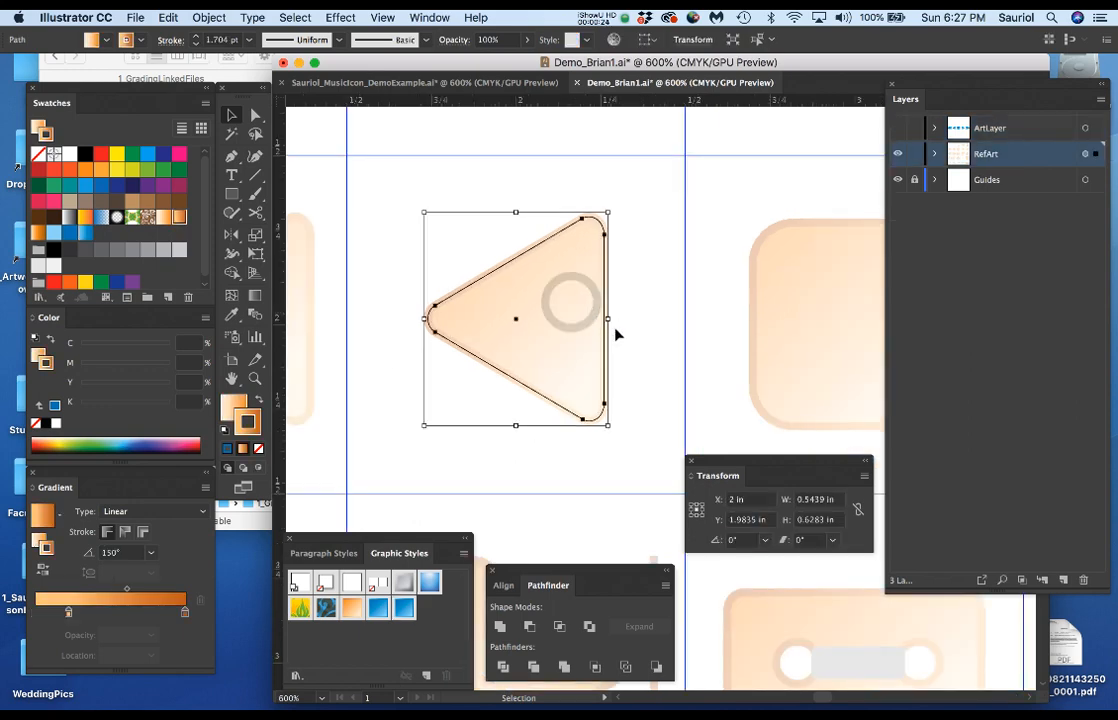
scroll(624, 342, "up", 1)
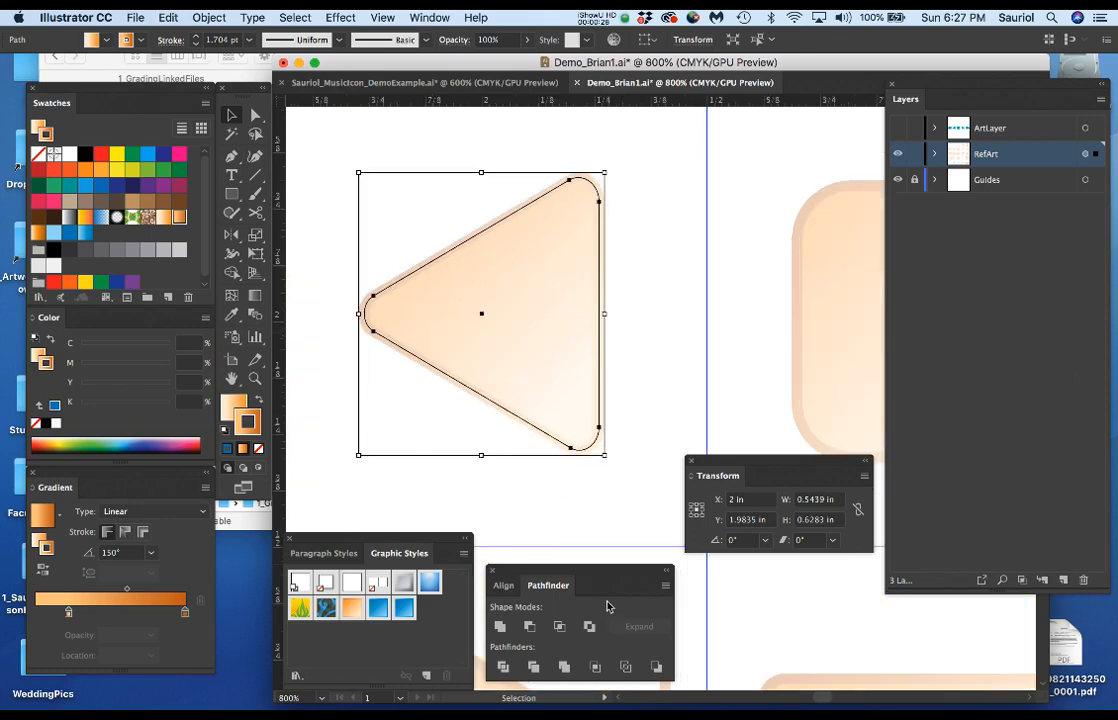
left_click_drag(716, 474, 700, 356)
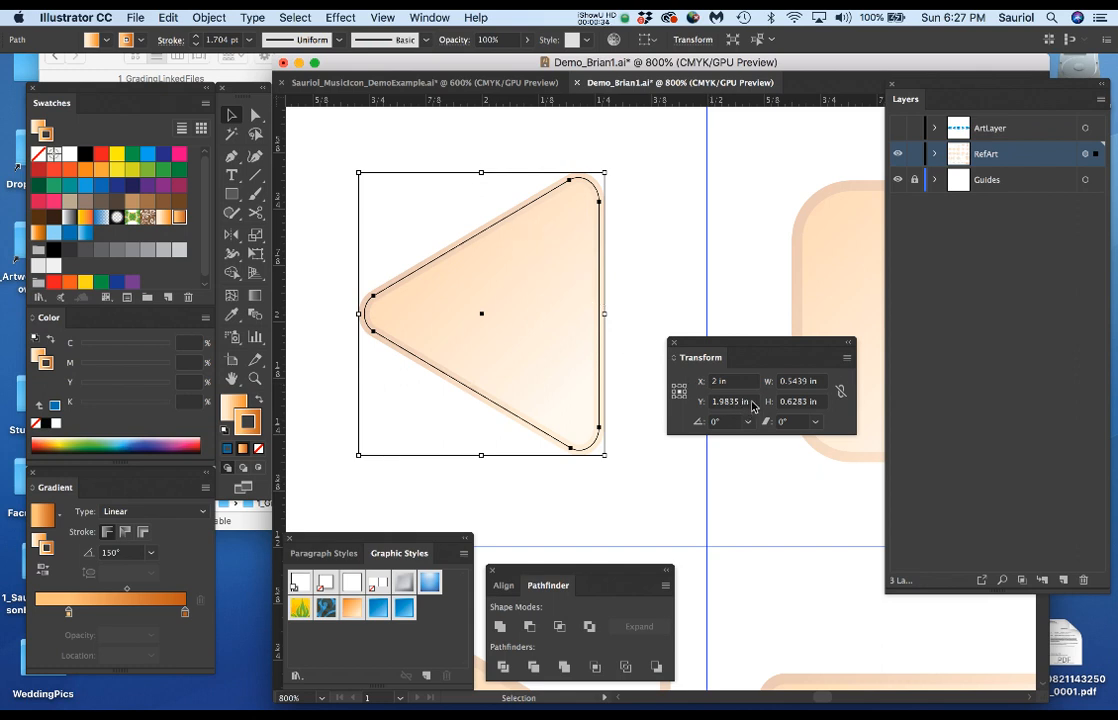
left_click_drag(753, 402, 685, 404)
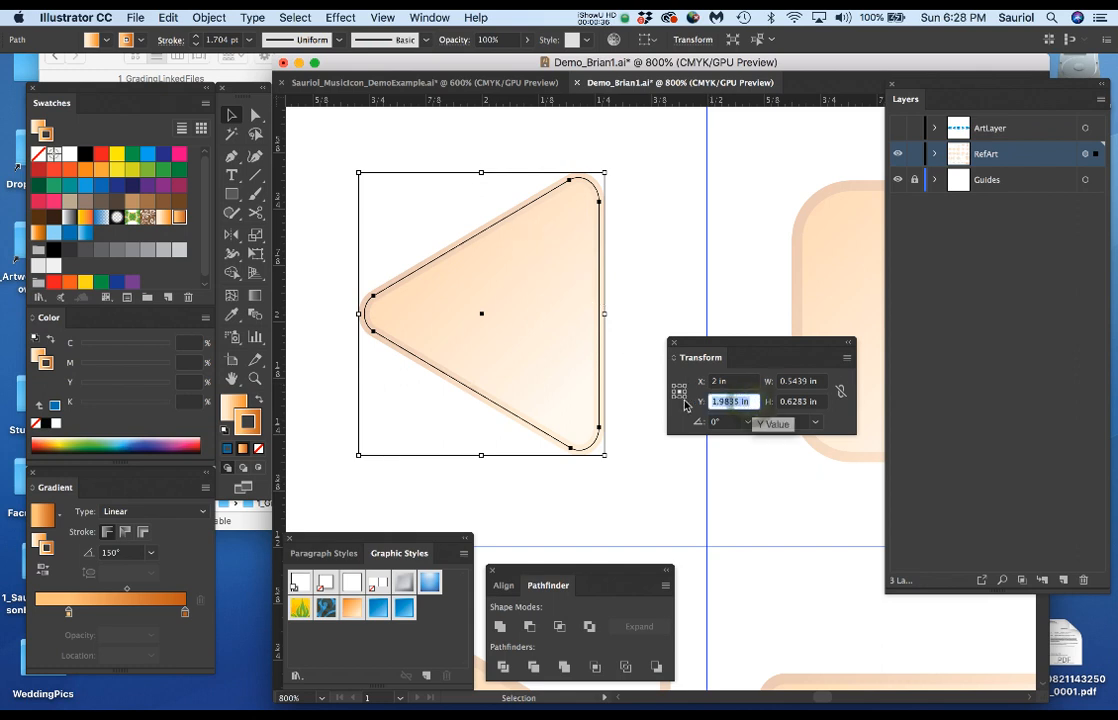
type("2")
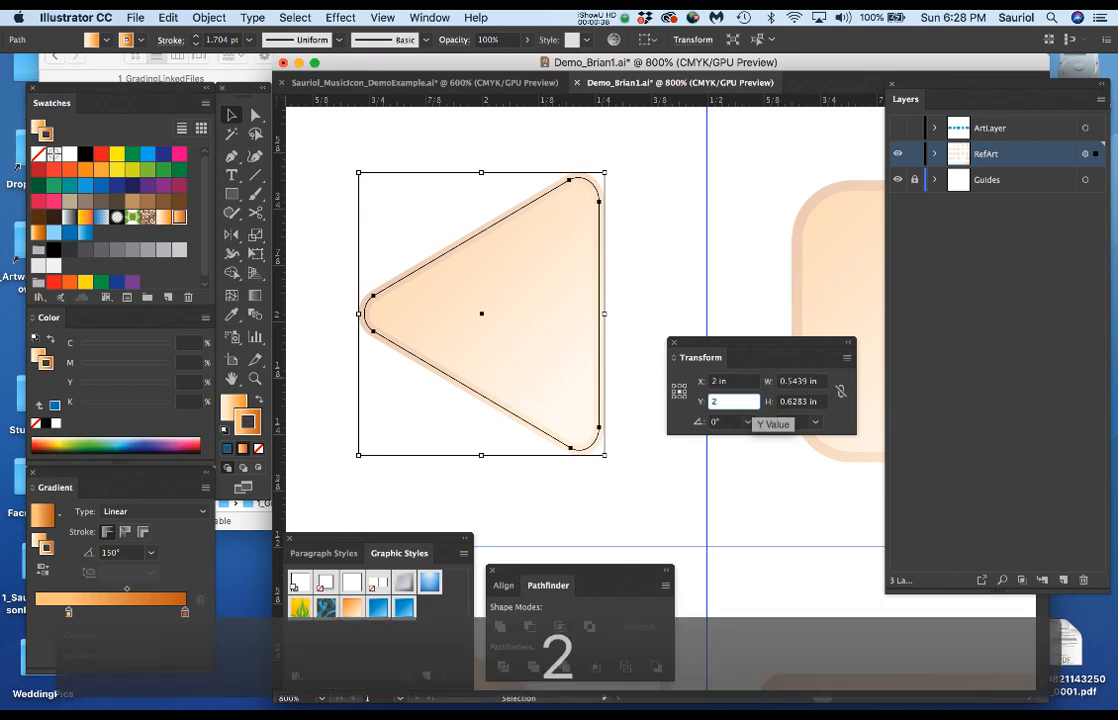
key("Return")
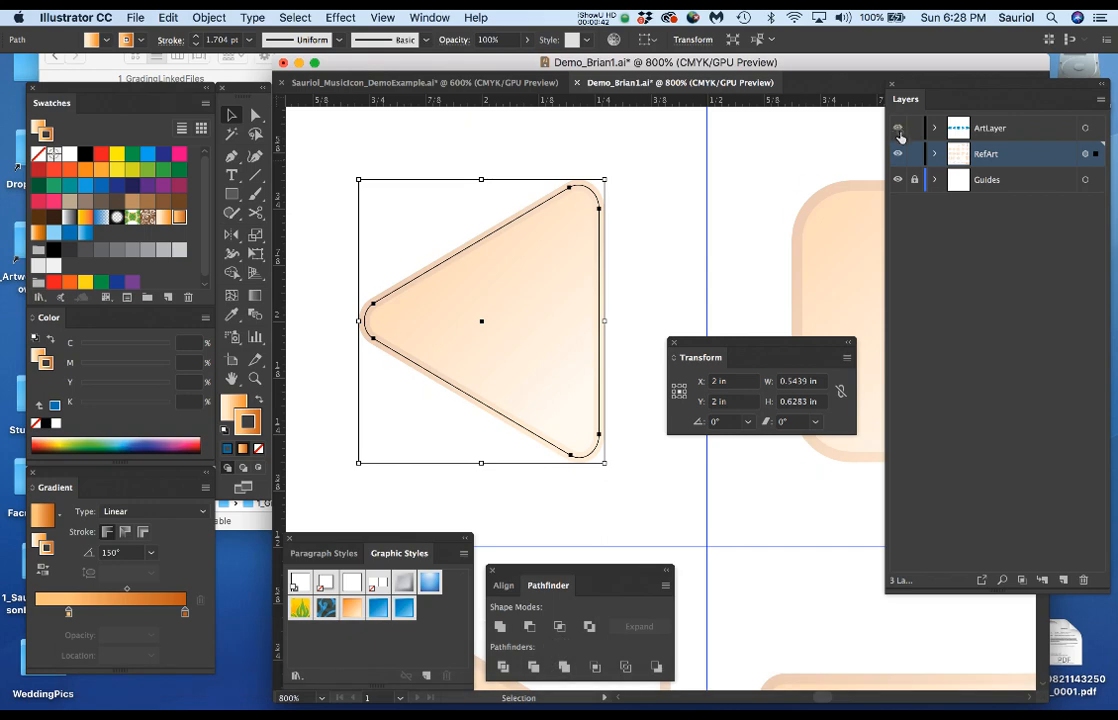
Step: Show the ArtLayer, clear the selection and compare the row of blue icons with the reference art
left_click(898, 129)
left_click(664, 246)
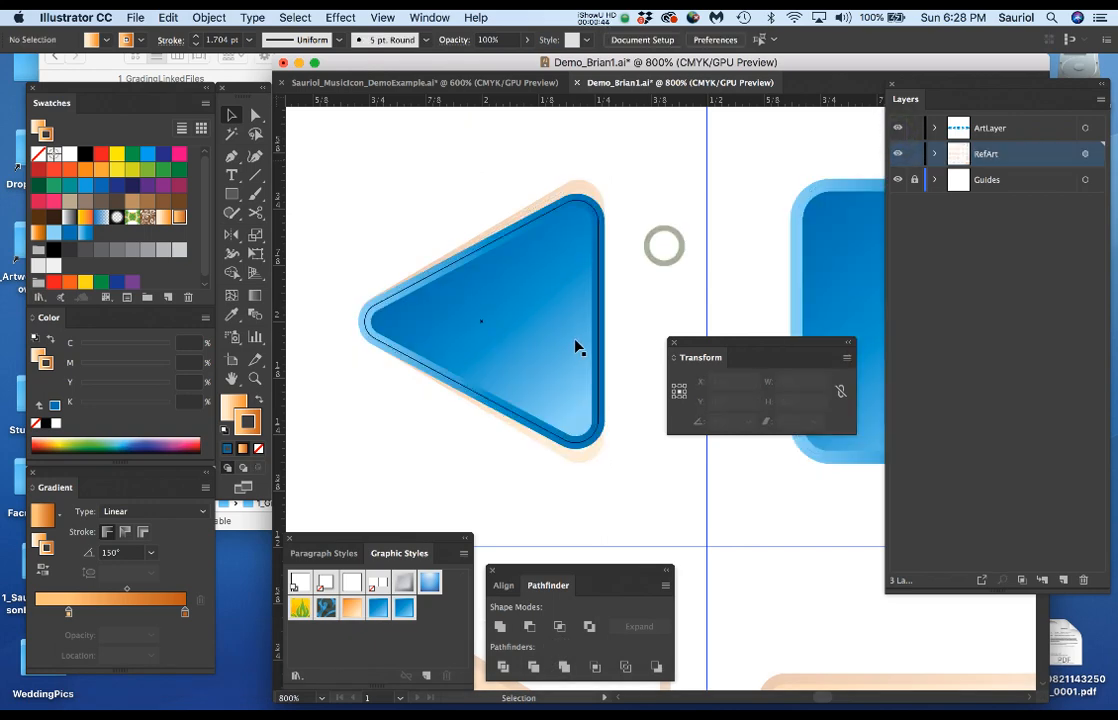
scroll(572, 329, "down", 2)
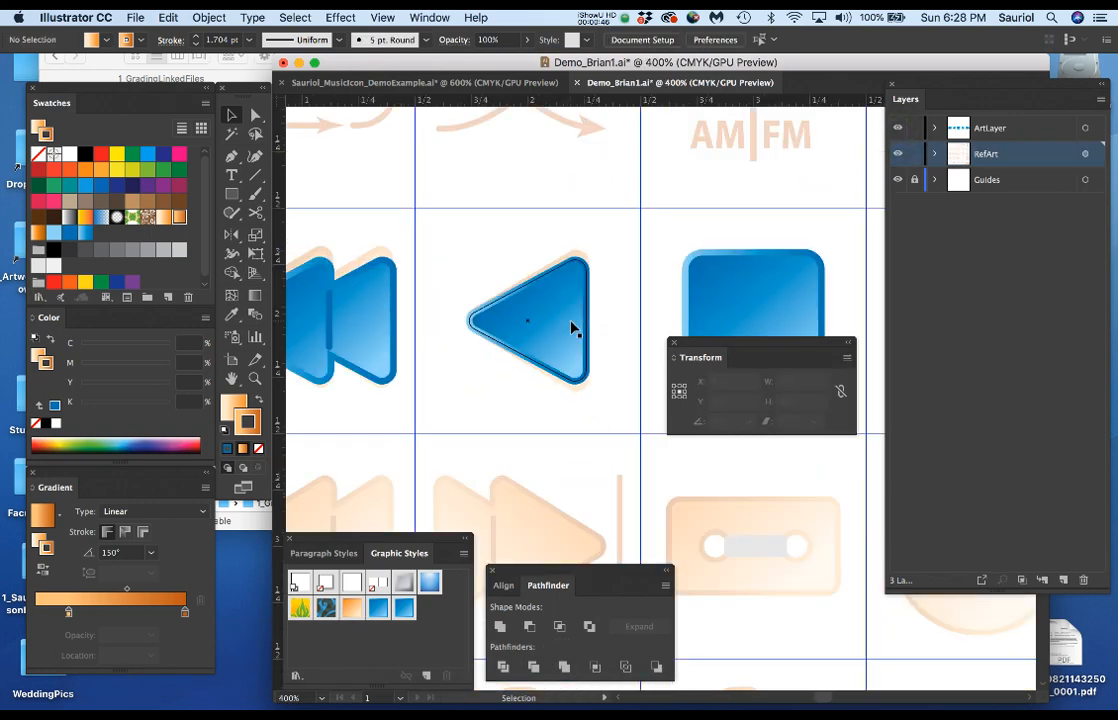
scroll(572, 329, "down", 1)
left_click_drag(537, 315, 614, 231)
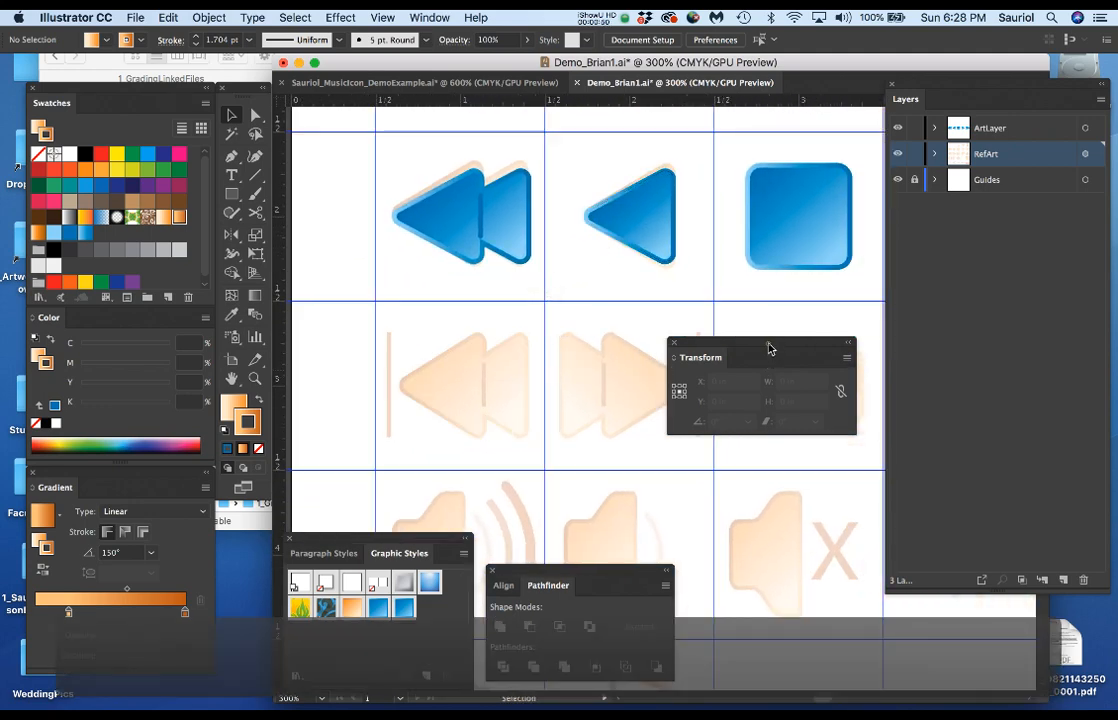
left_click_drag(769, 348, 768, 437)
scroll(567, 277, "down", 1)
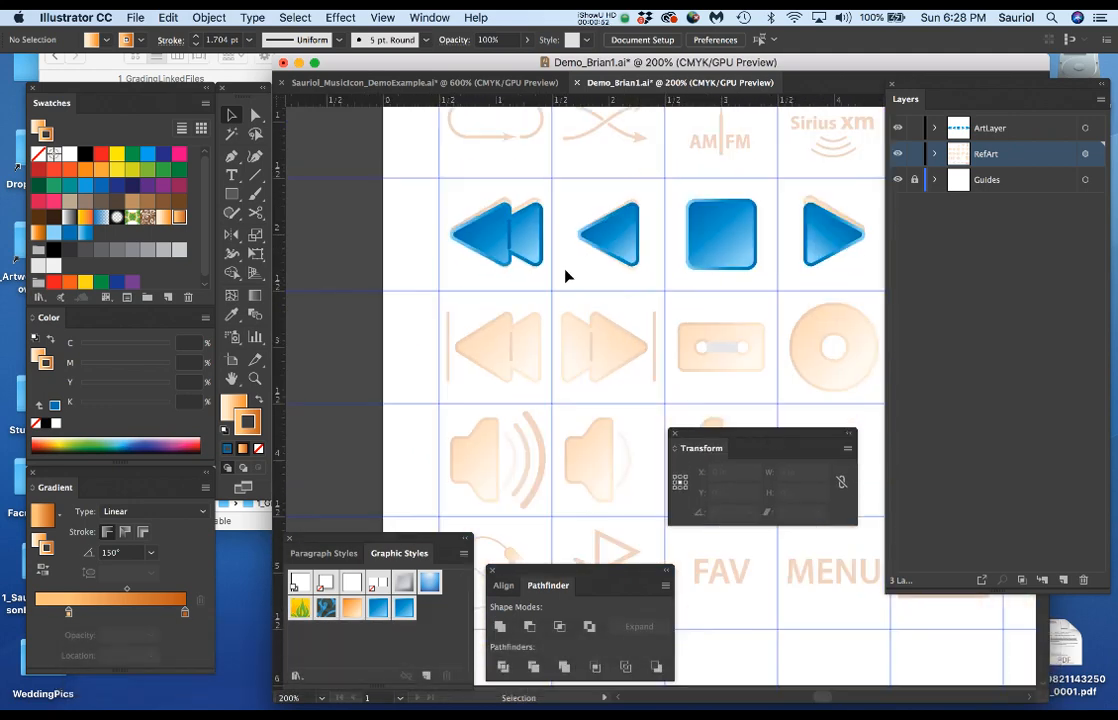
left_click_drag(684, 270, 572, 263)
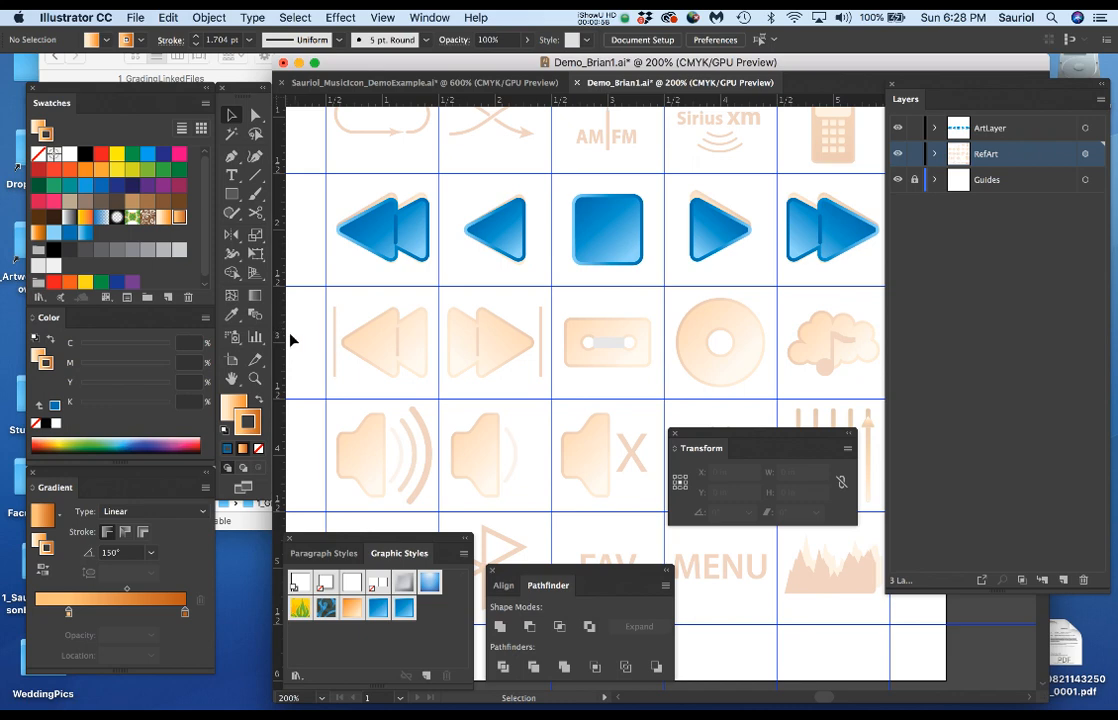
Step: Make sure nothing is selected and start Save As for the icon document
left_click(363, 314)
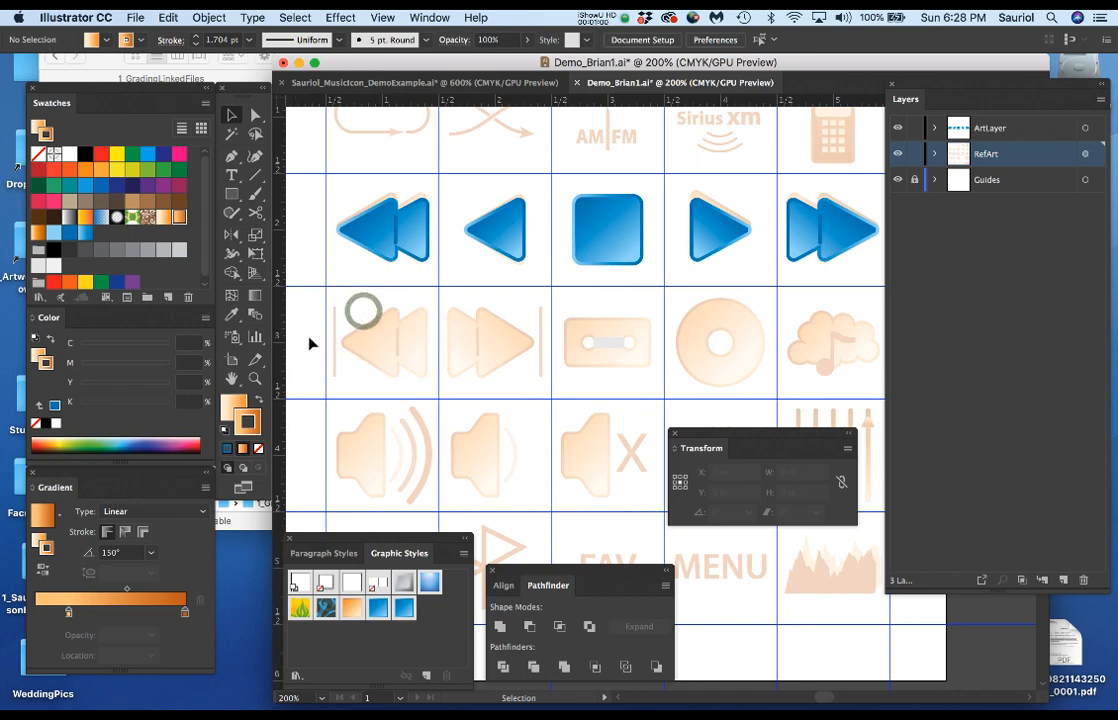
left_click(297, 345)
key("super+shift+s")
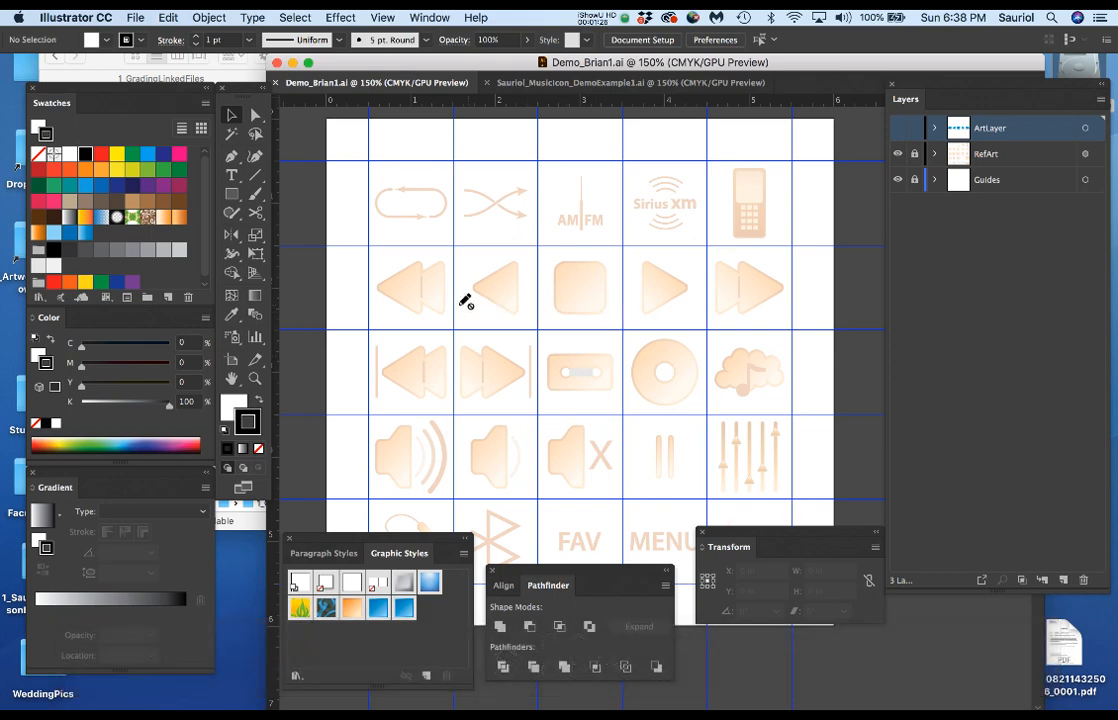
Step: Toggle the RefArt layer off and back on, and move the Transform, Pathfinder and Graphic Styles panels clear of the icon grid
left_click(897, 155)
left_click(897, 155)
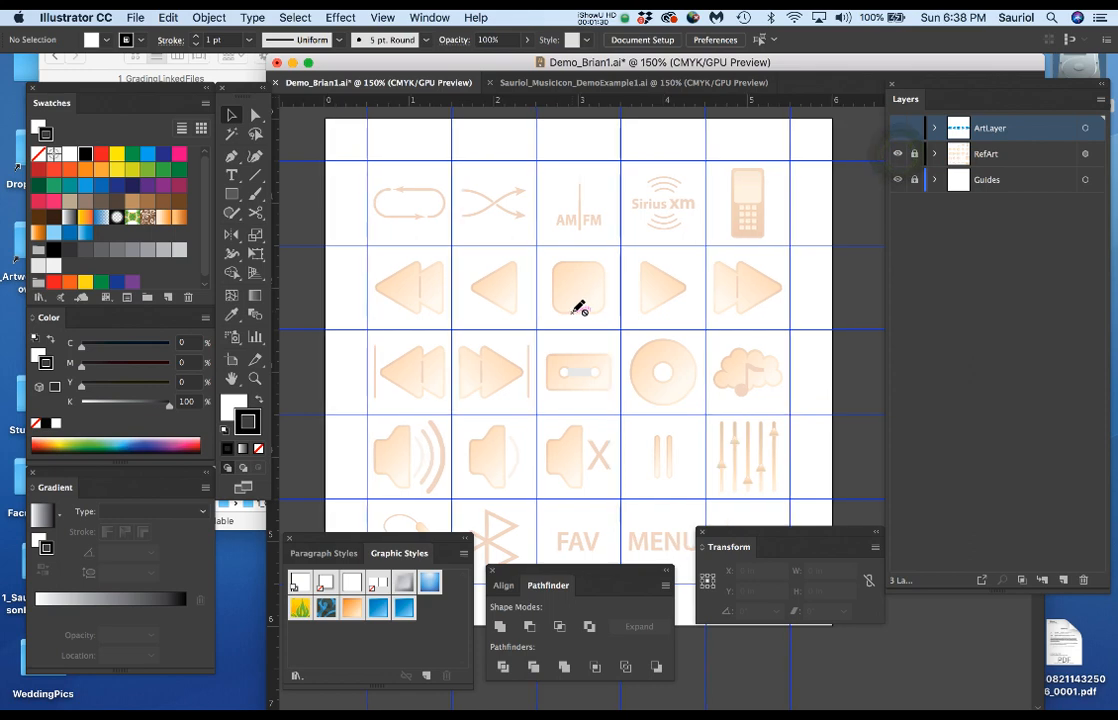
scroll(578, 340, "up", 1)
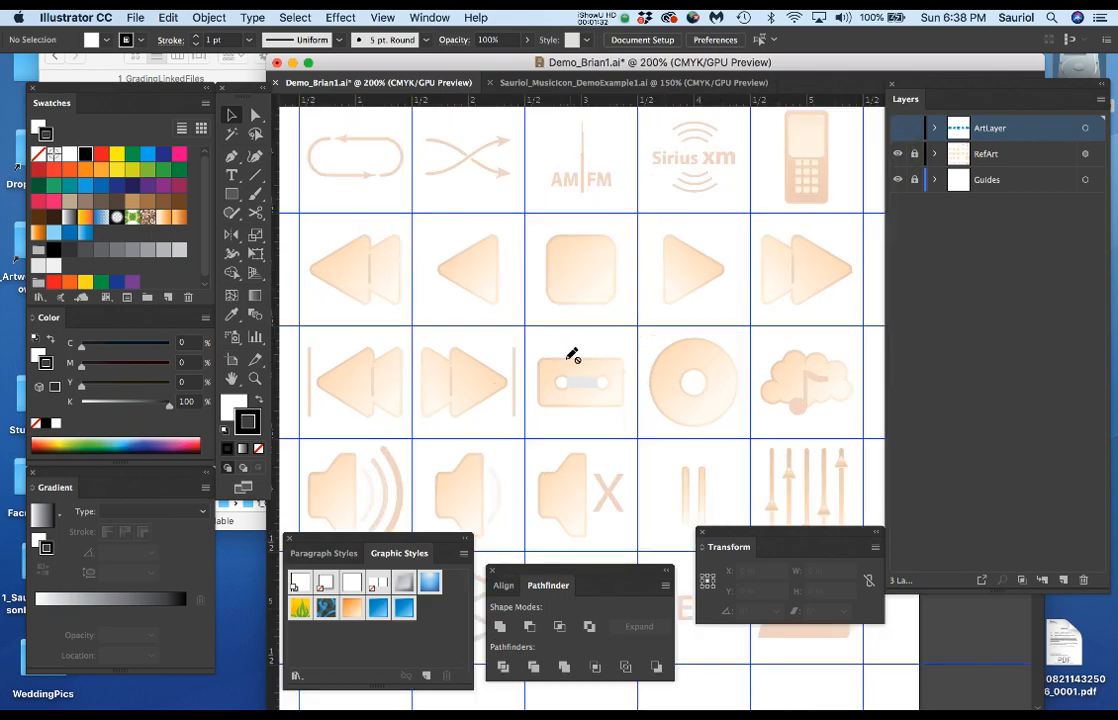
scroll(571, 356, "down", 1)
left_click_drag(762, 542, 907, 693)
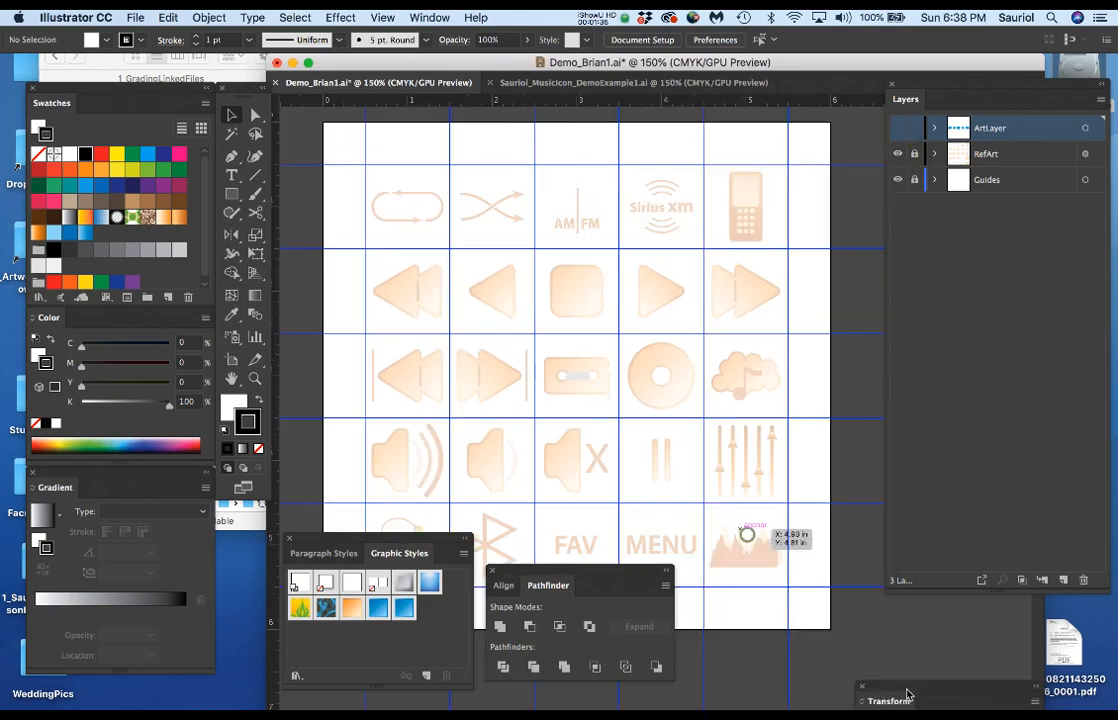
double_click(907, 693)
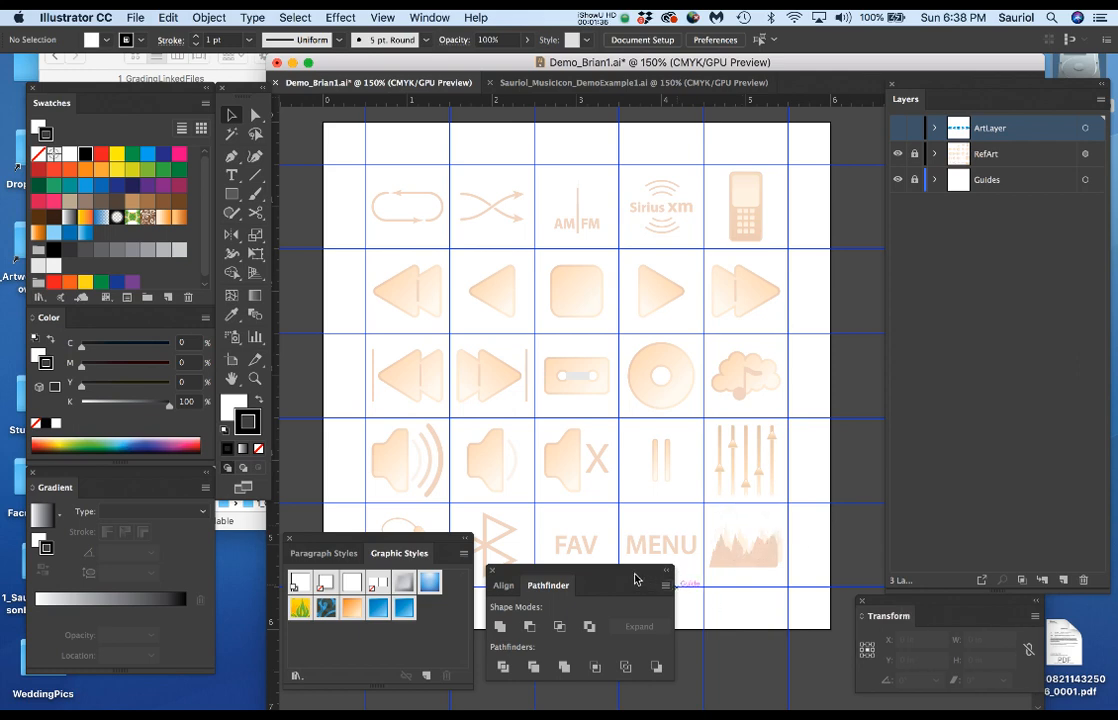
left_click_drag(635, 579, 771, 611)
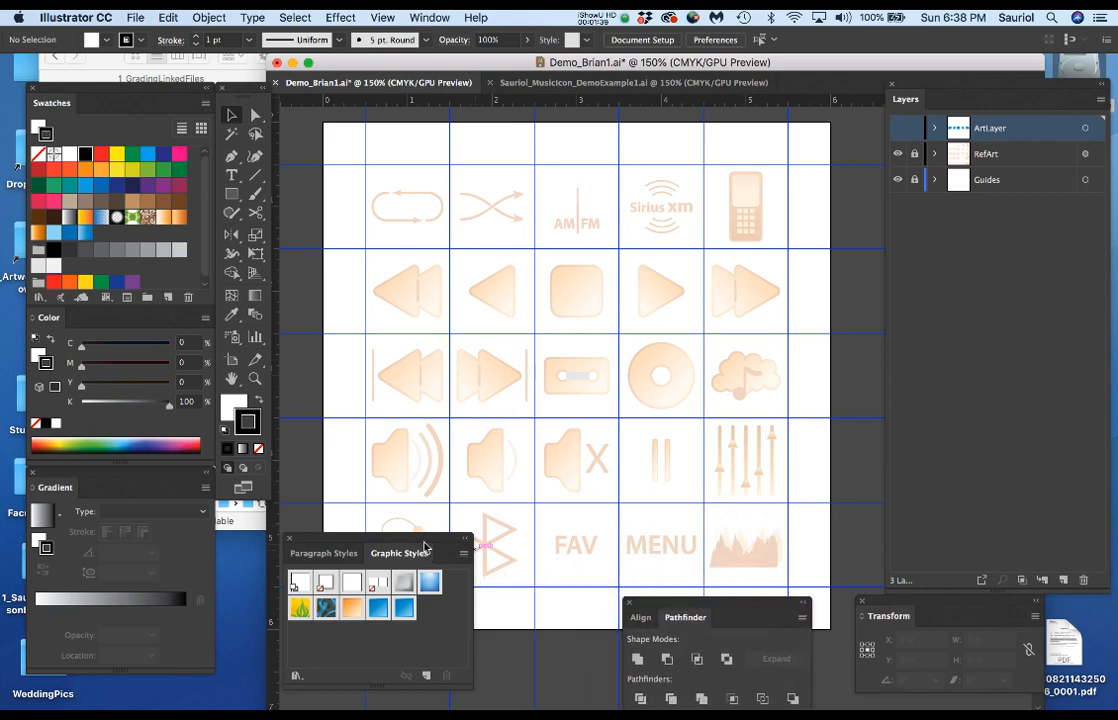
left_click_drag(424, 547, 408, 571)
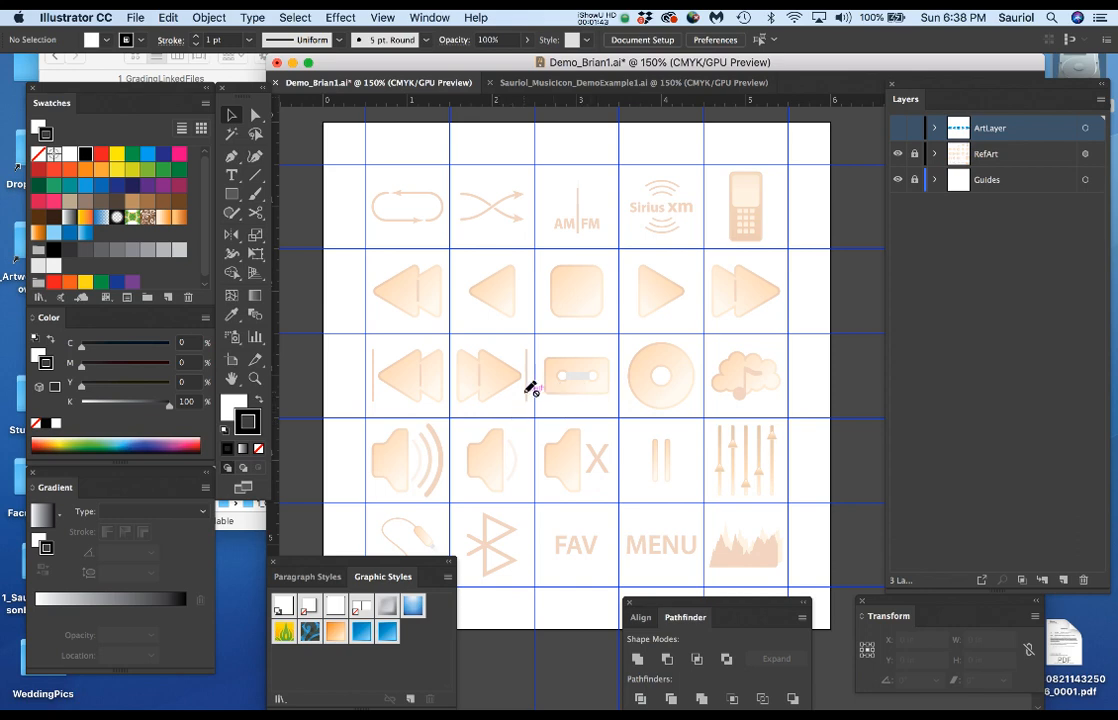
Step: Check the X and Y positions of the stop, skip-forward, mute and equalizer icons on the unlocked RefArt layer
scroll(574, 291, "up", 1)
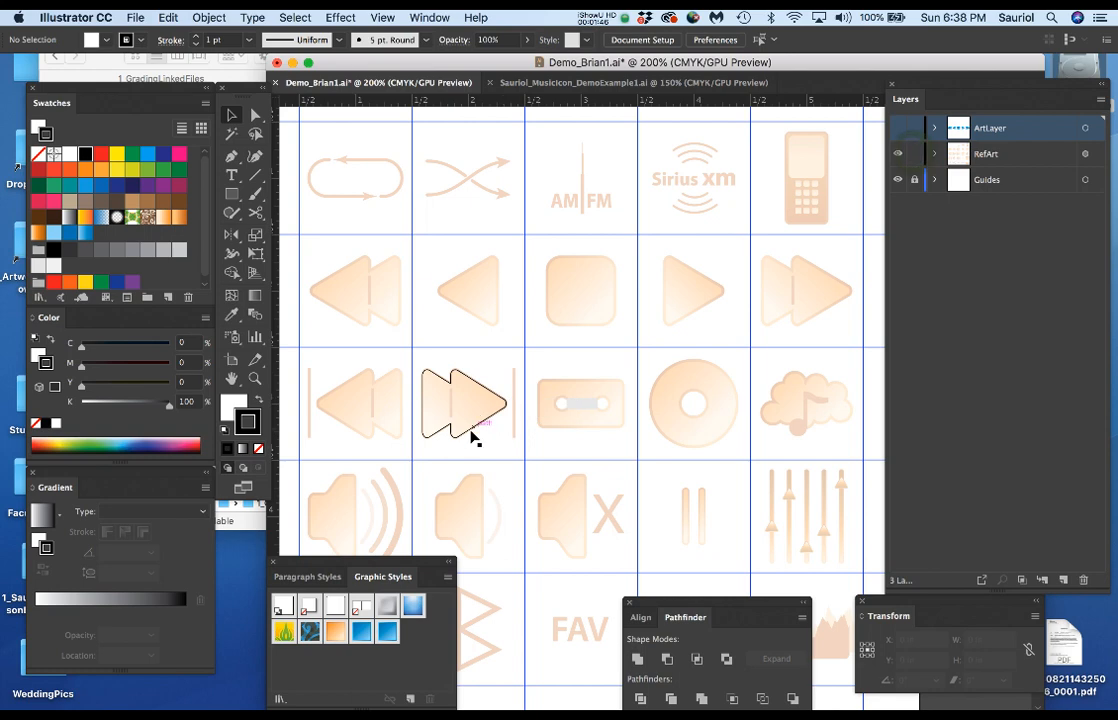
key("v")
left_click(575, 324)
left_click(575, 326)
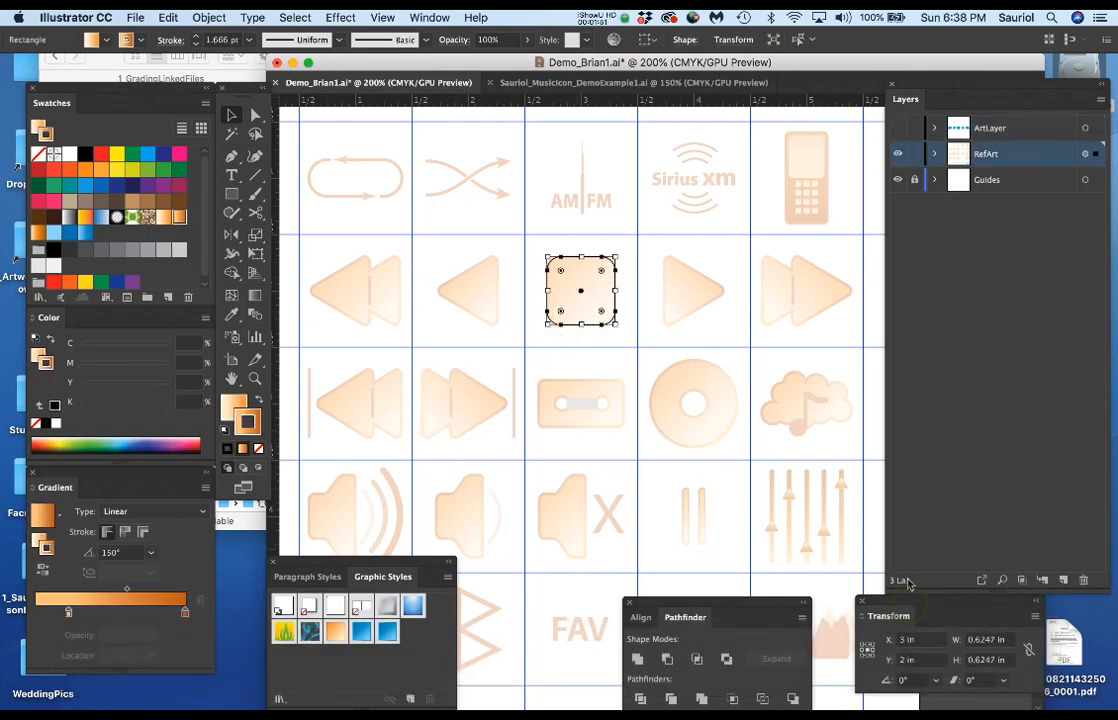
left_click_drag(917, 607, 737, 356)
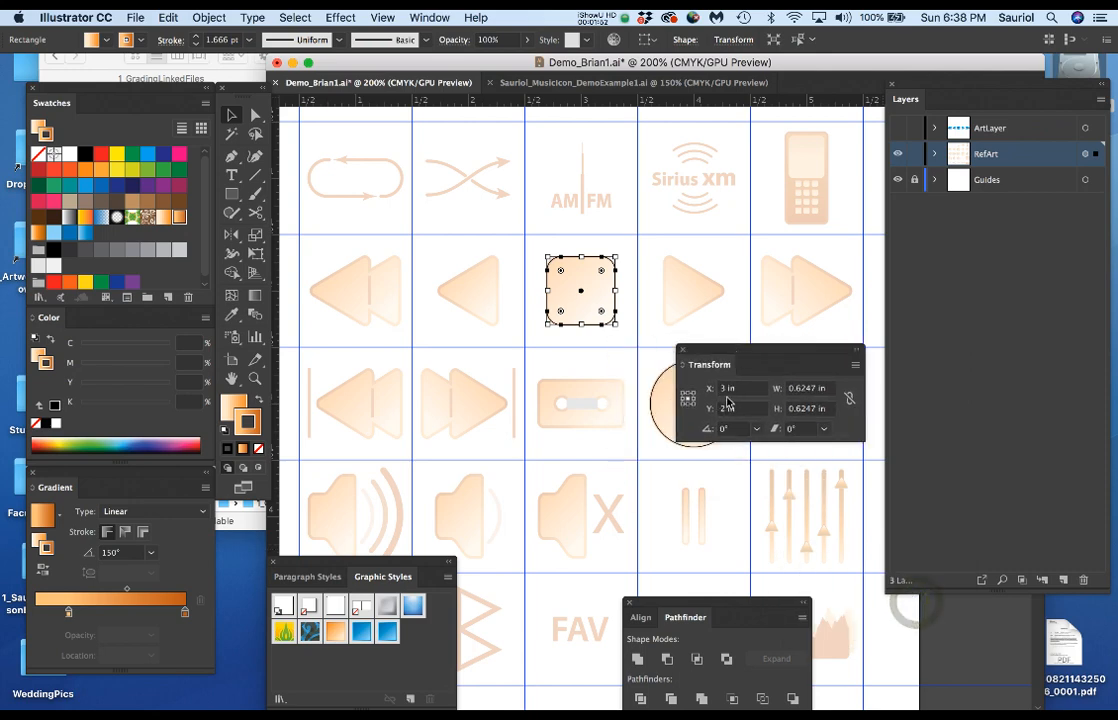
left_click(490, 416)
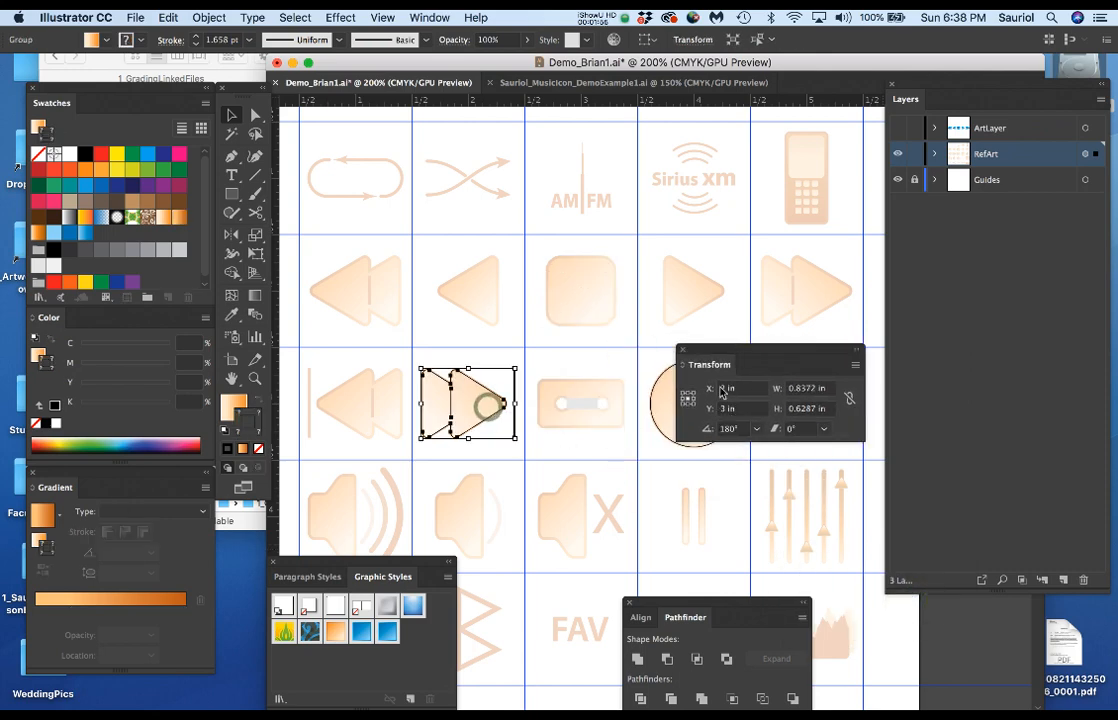
left_click(576, 513)
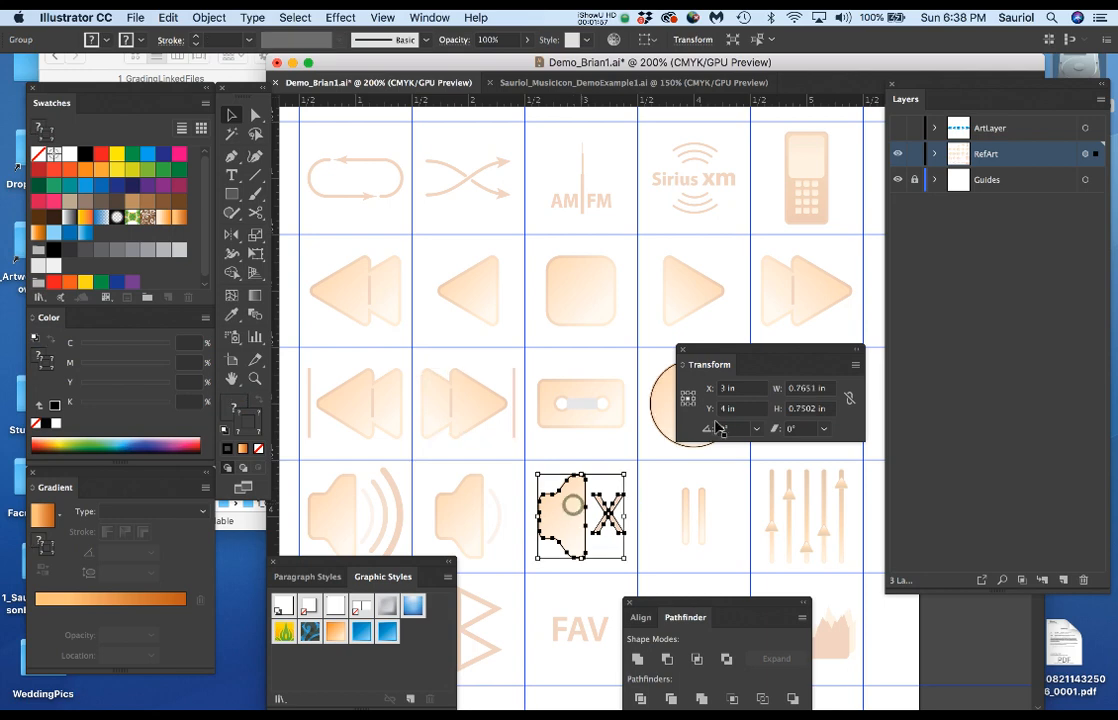
left_click(804, 511)
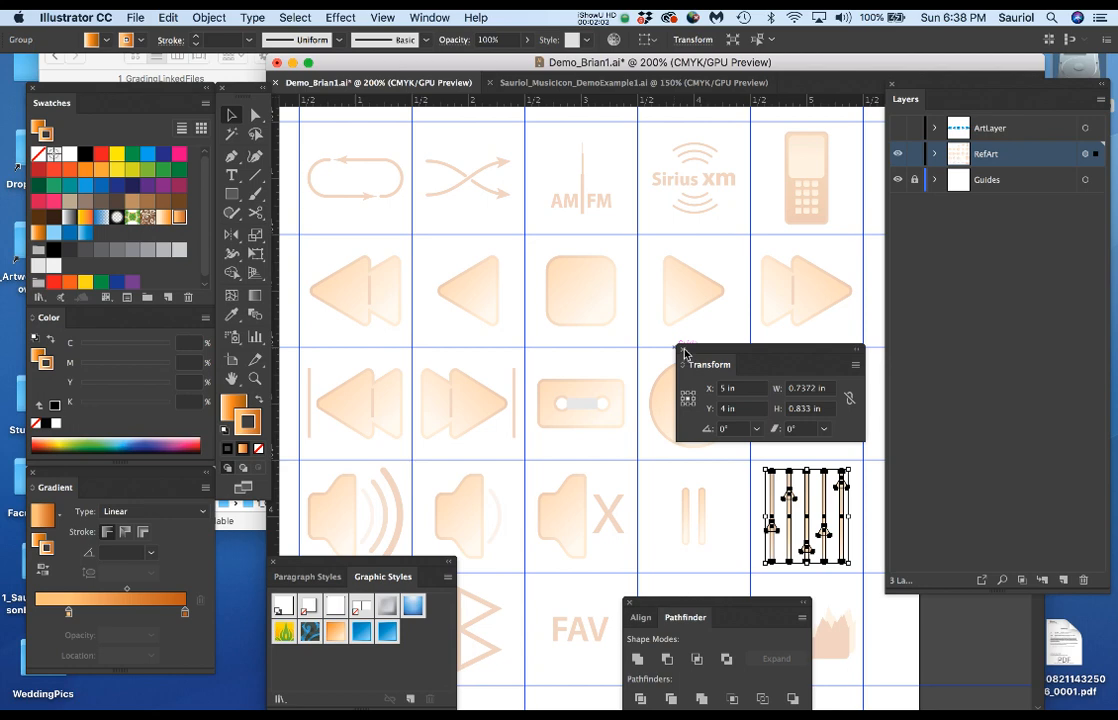
left_click_drag(704, 364, 856, 623)
Step: Lock the RefArt layer, make ArtLayer the active layer and show its artwork
left_click(915, 154)
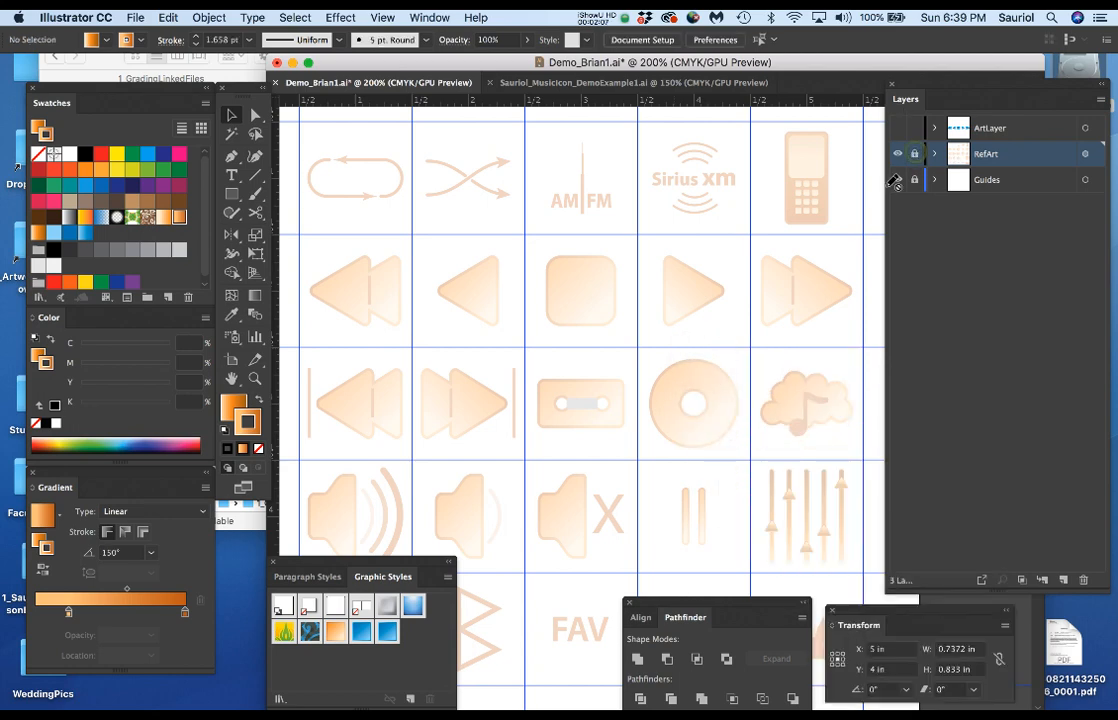
left_click(1029, 128)
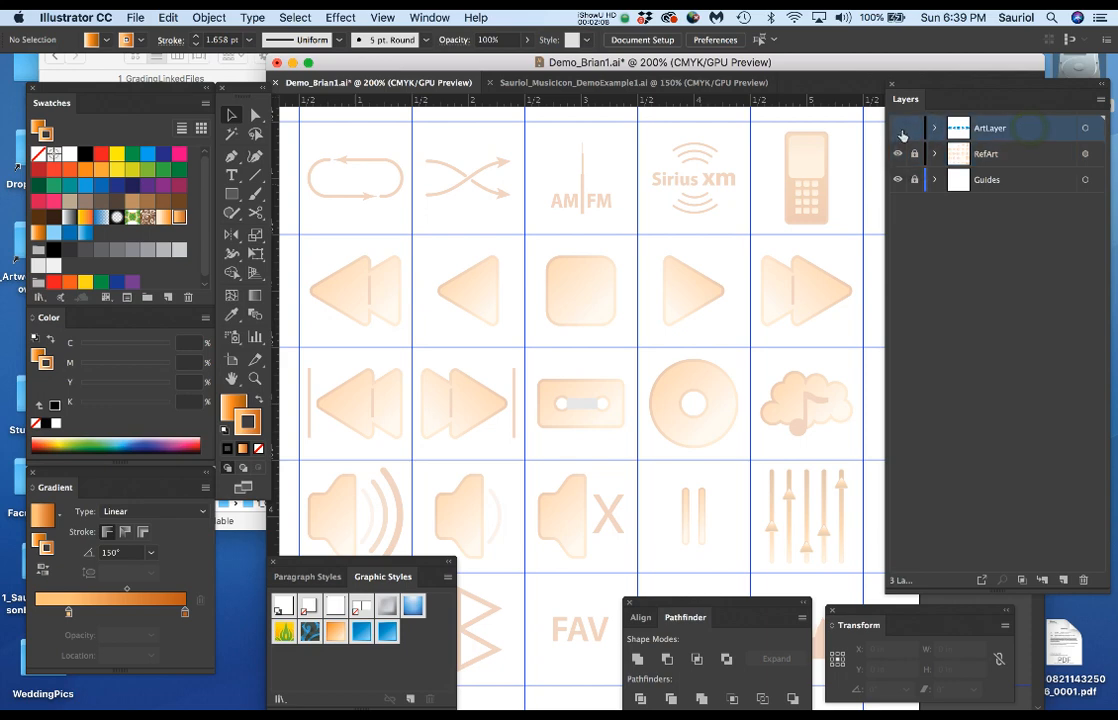
left_click(899, 129)
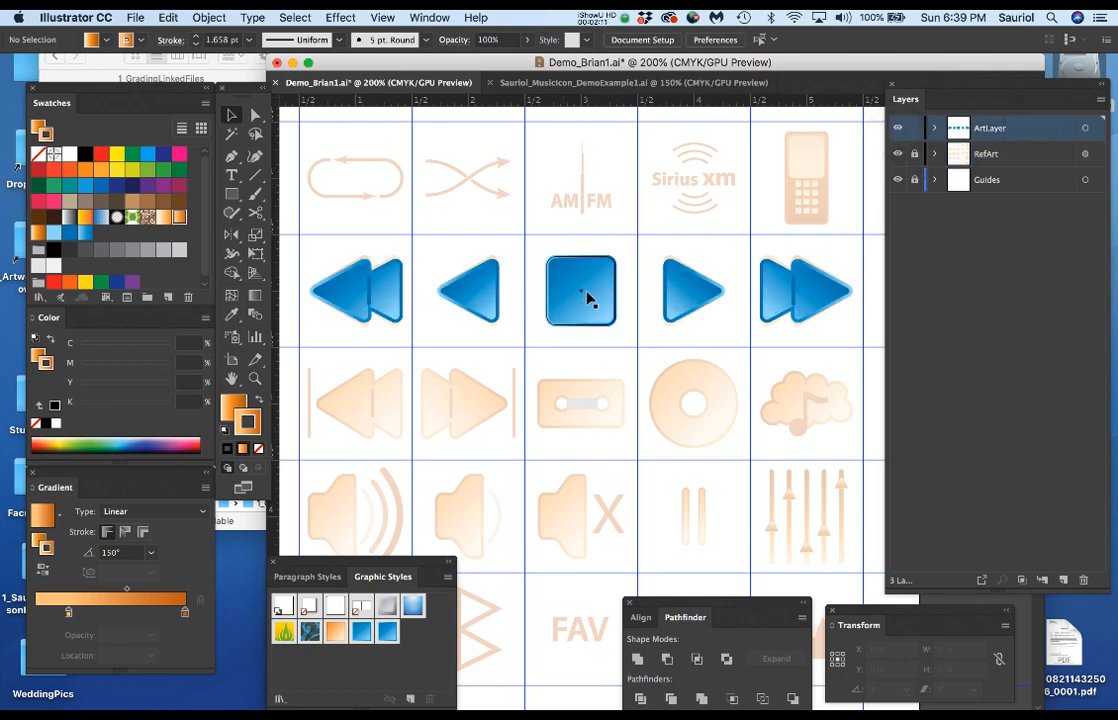
scroll(587, 293, "up", 2)
scroll(588, 300, "down", 2)
scroll(656, 484, "down", 2)
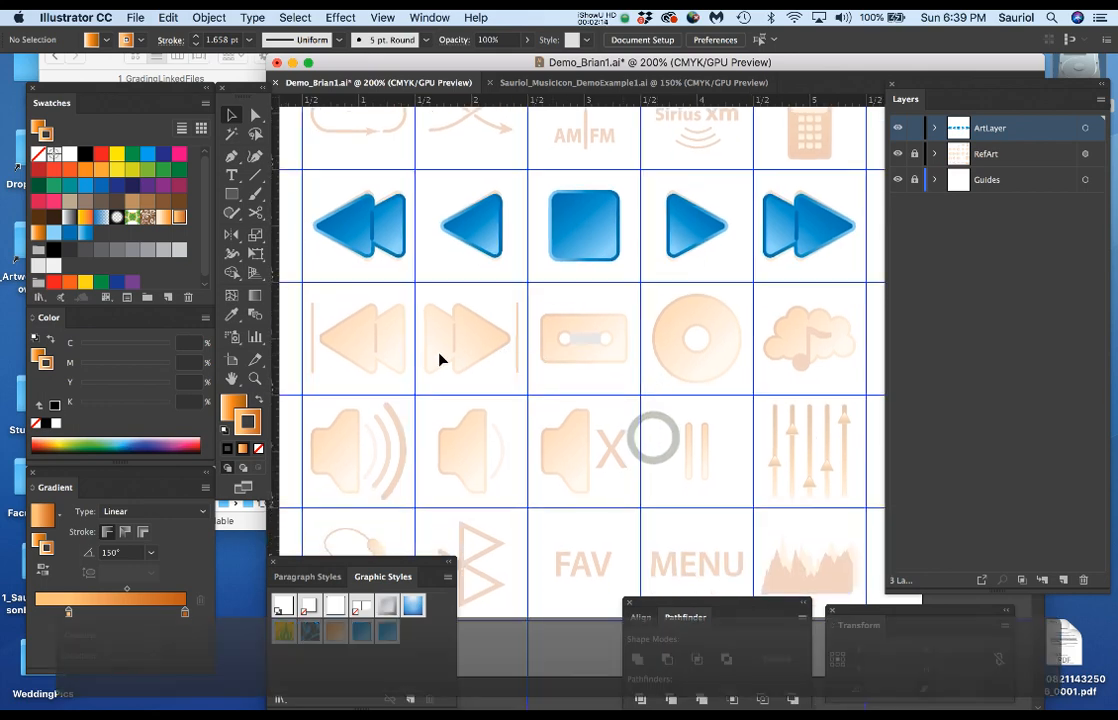
scroll(334, 288, "up", 1)
left_click_drag(372, 306, 500, 292)
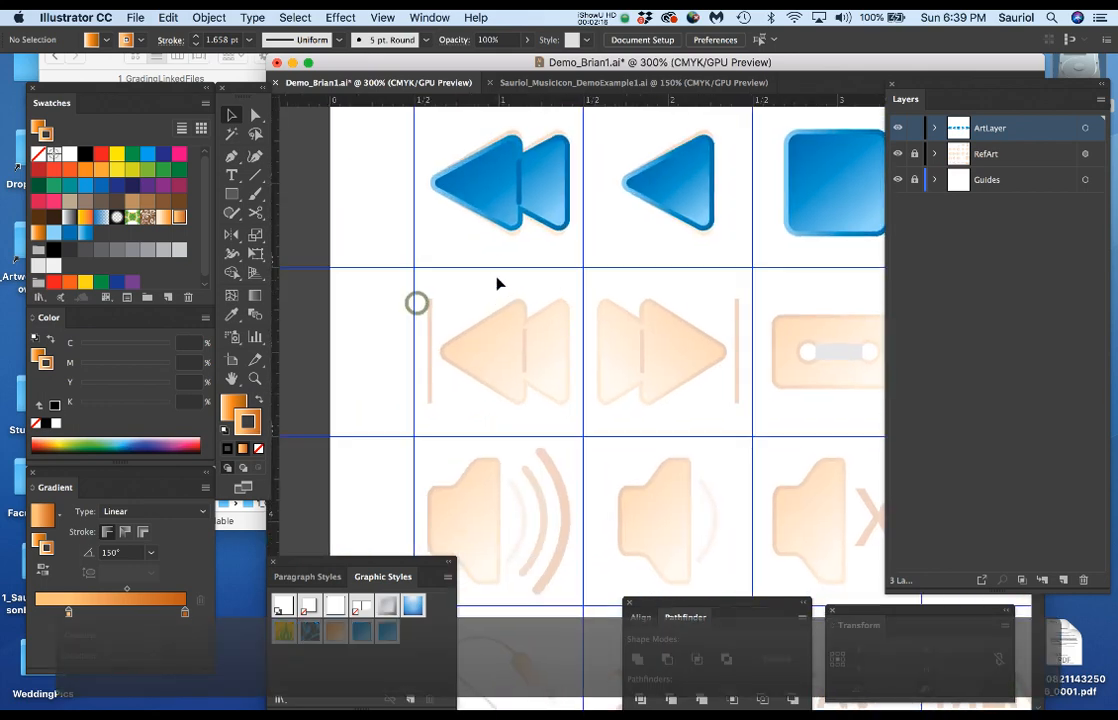
Step: List ArtLayer's objects and group the blue double left-arrow path with its dividing line
left_click(506, 200)
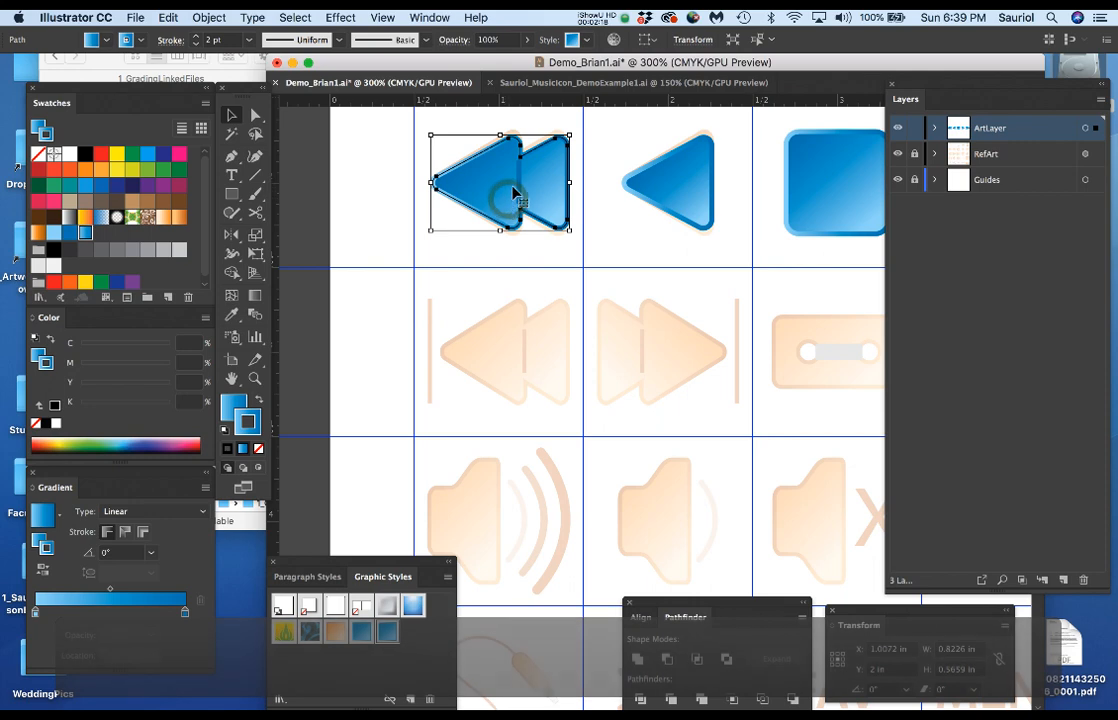
left_click(935, 129)
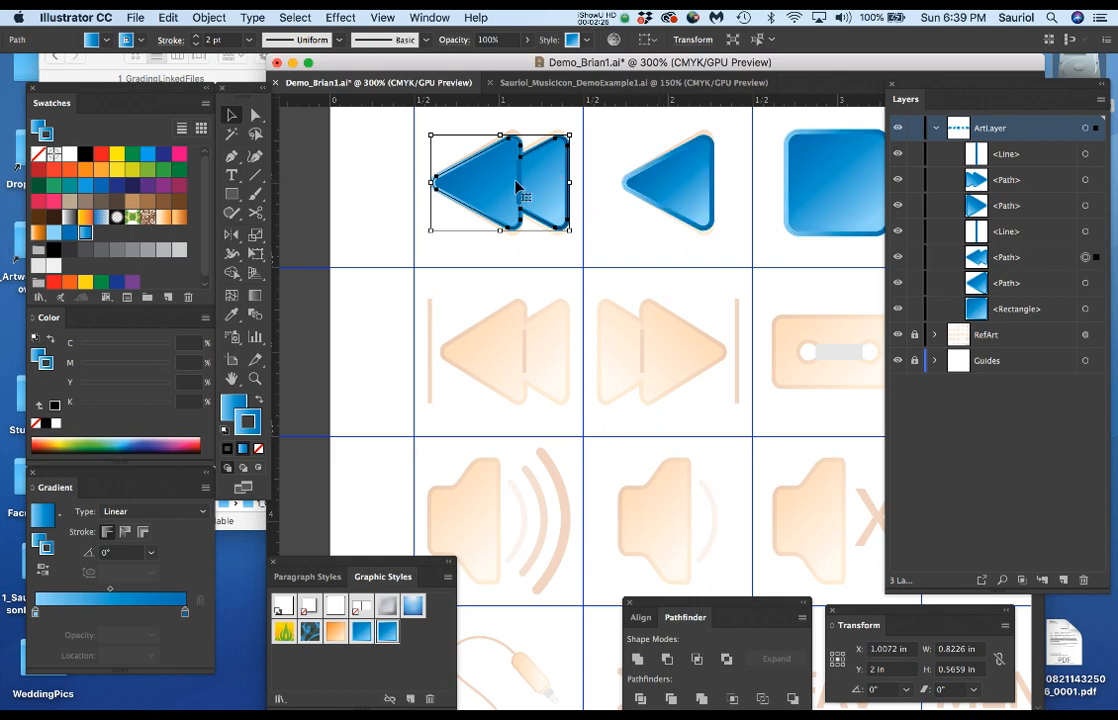
left_click(520, 185, "shift")
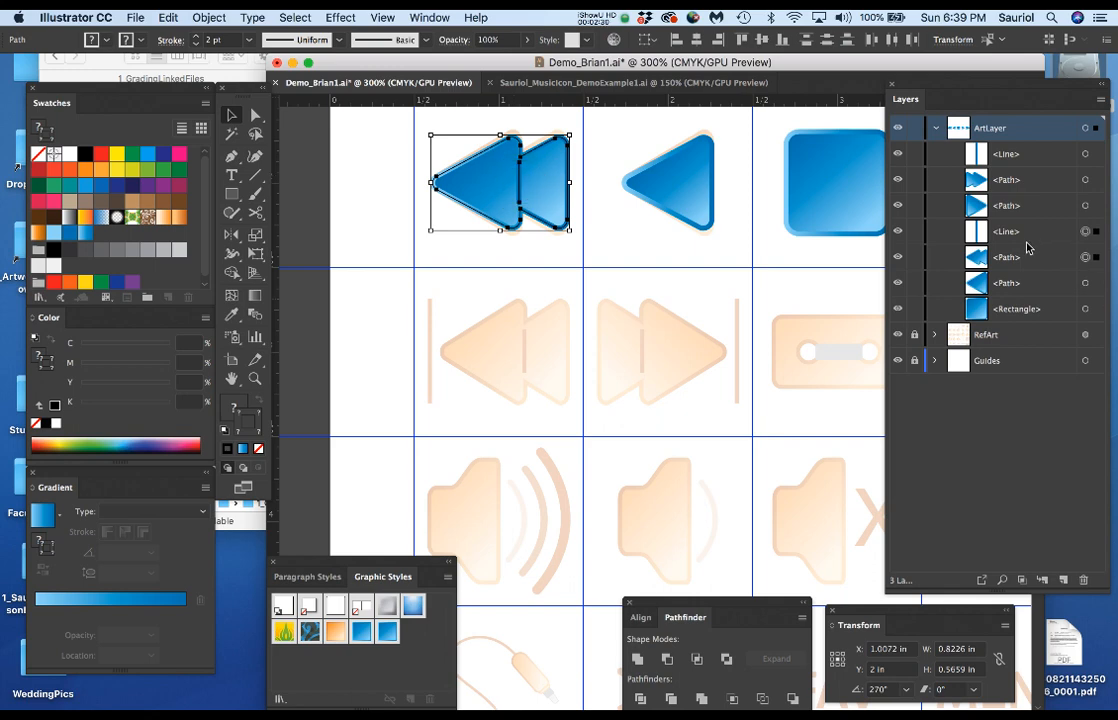
key("super+g")
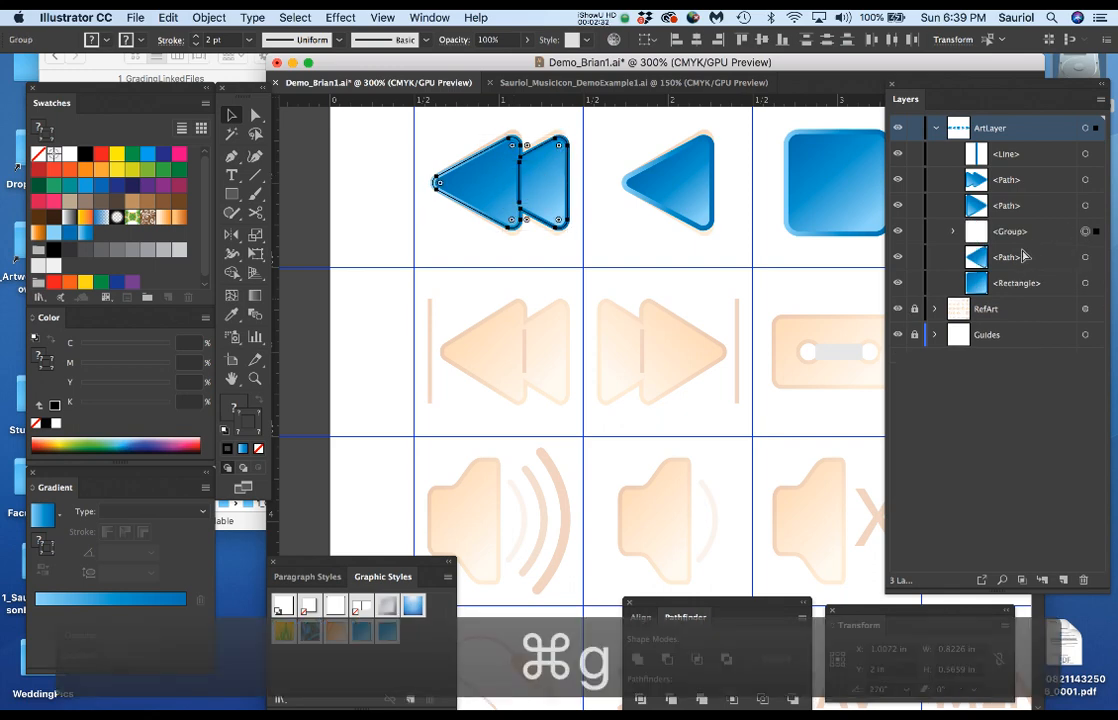
Step: Rename the double left-arrow group as FForward
double_click(1011, 232)
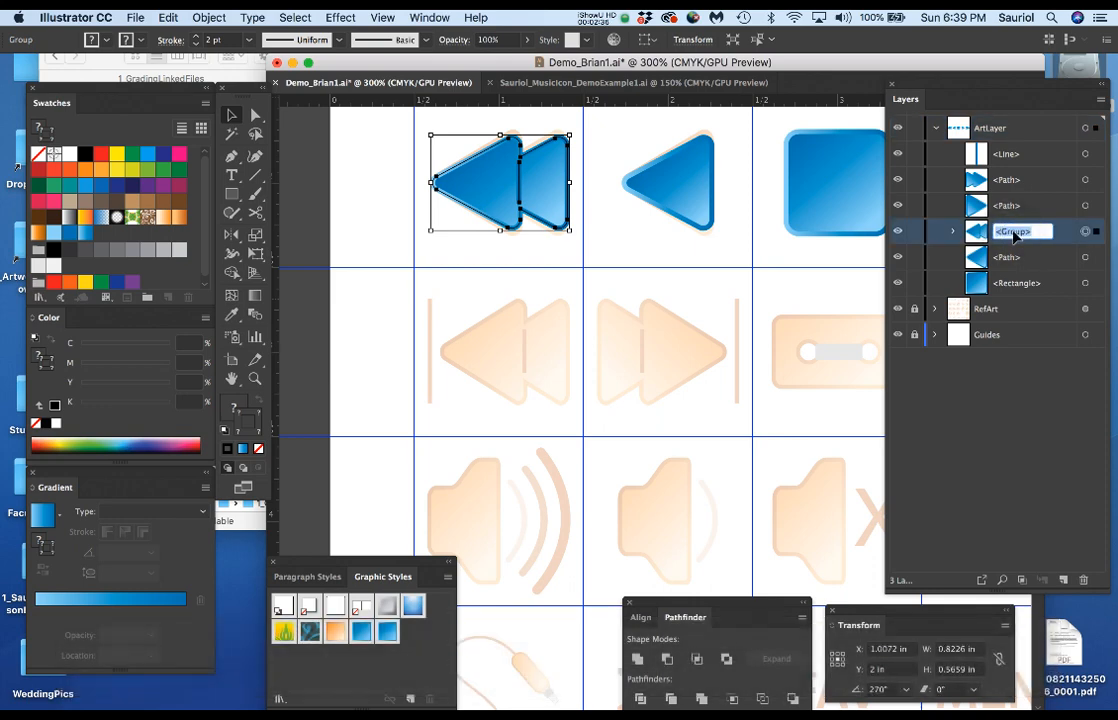
type("FForw")
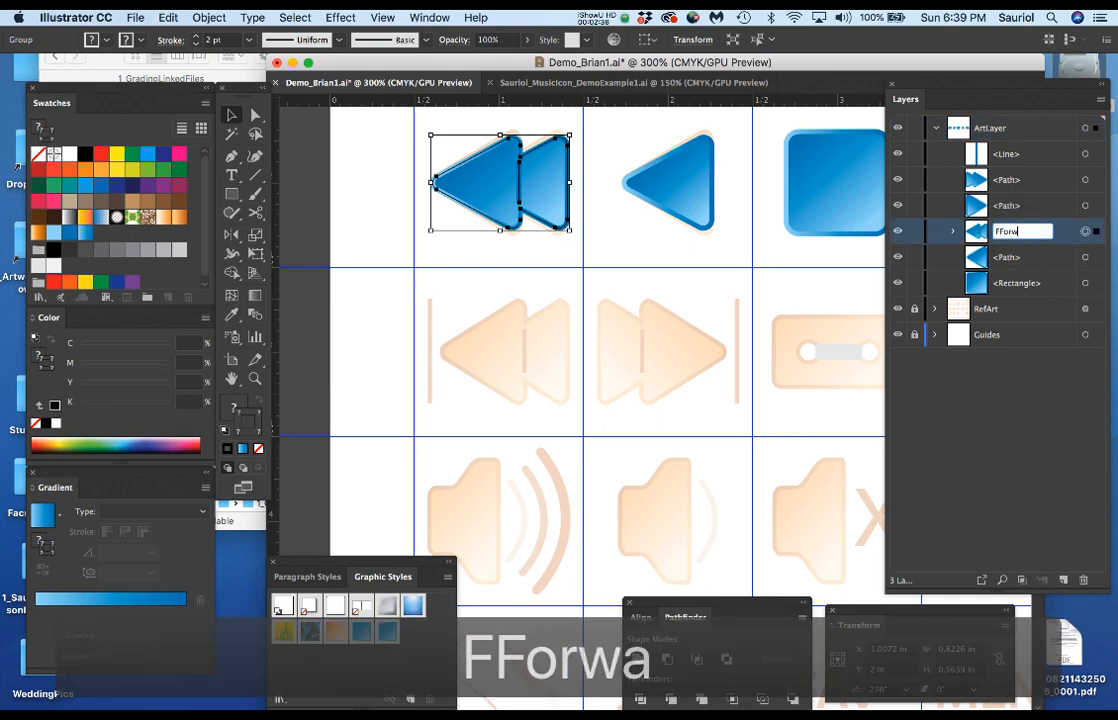
type("ard")
key("Return")
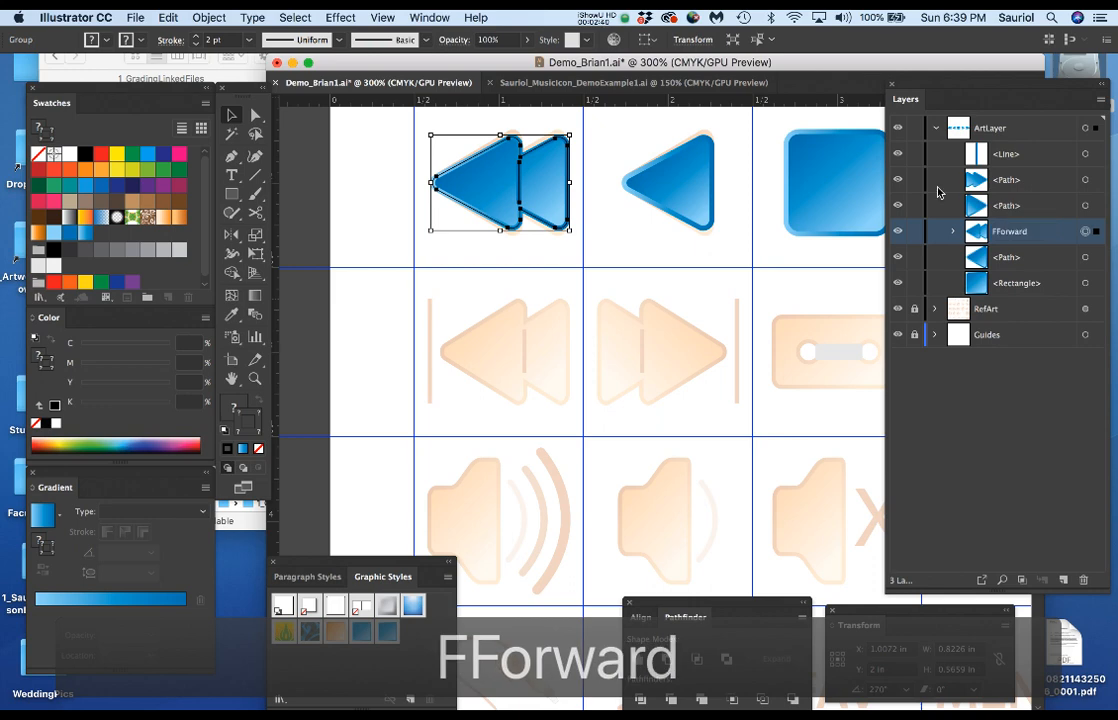
Step: Rename the single left-arrow path as Forward
left_click(676, 180)
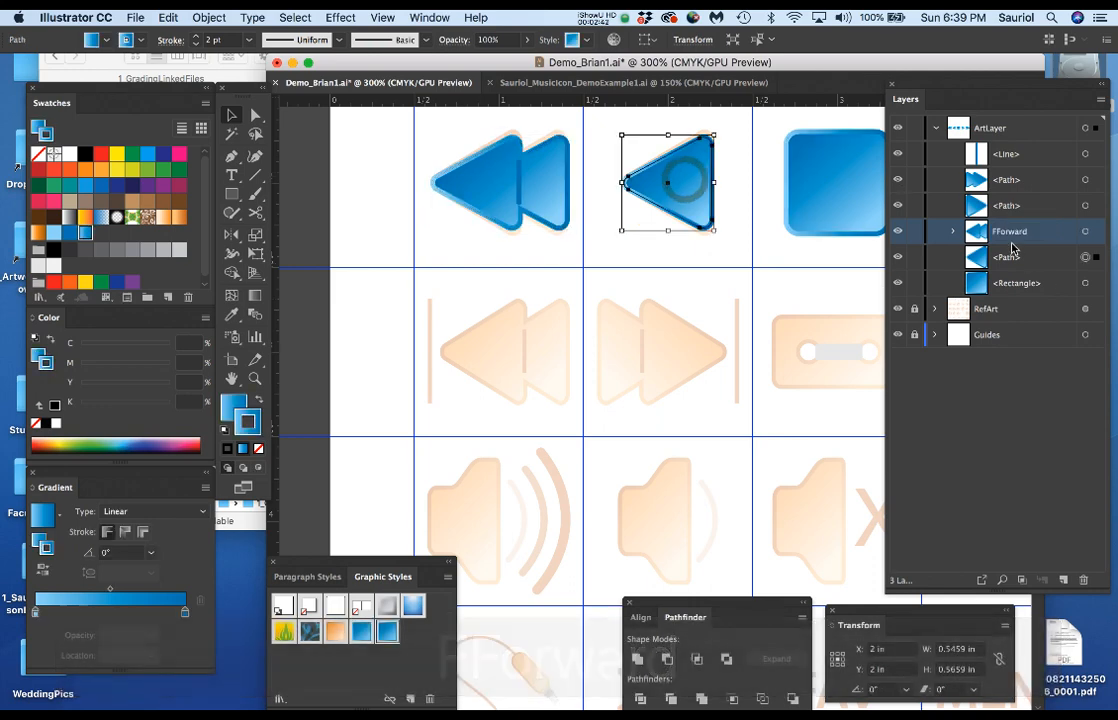
double_click(1007, 257)
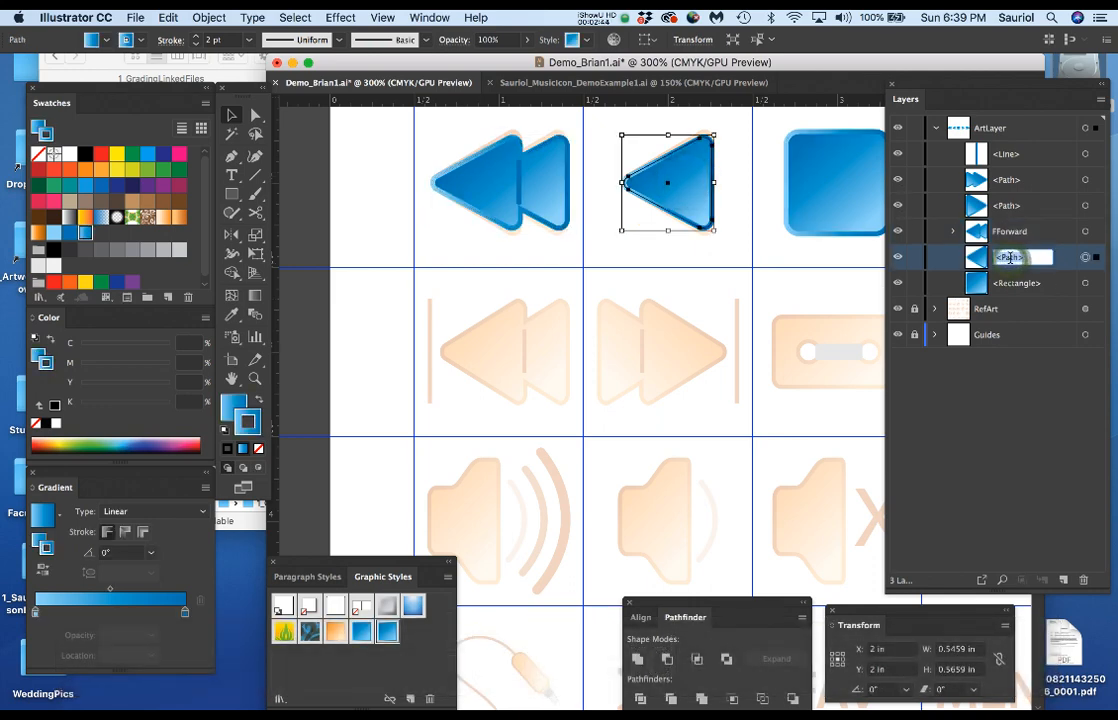
type("Forw")
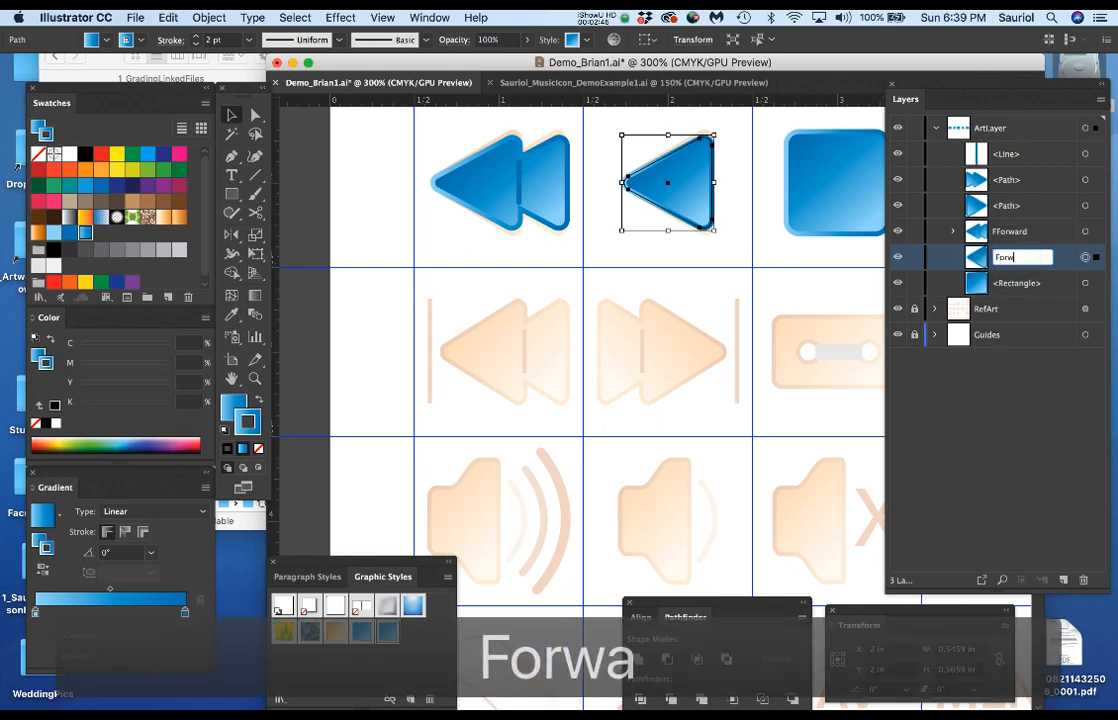
type("ard")
key("Return")
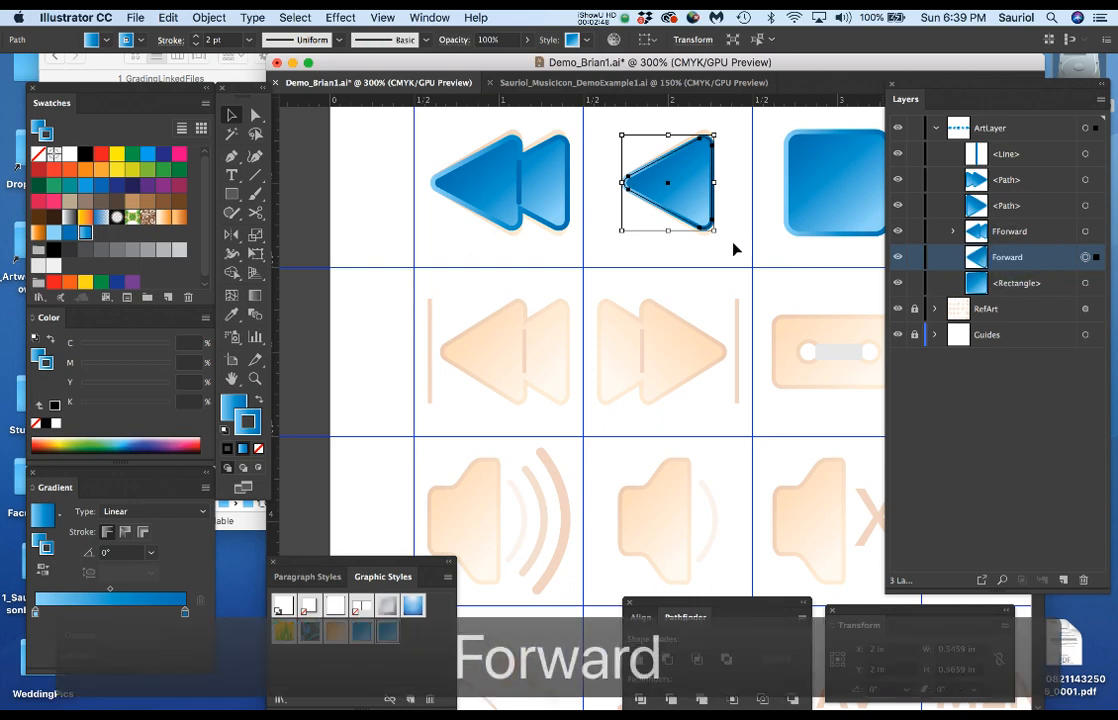
Step: Check each of the five blue playback icons and their X and Y positions on the guide grid
left_click_drag(745, 264, 541, 297)
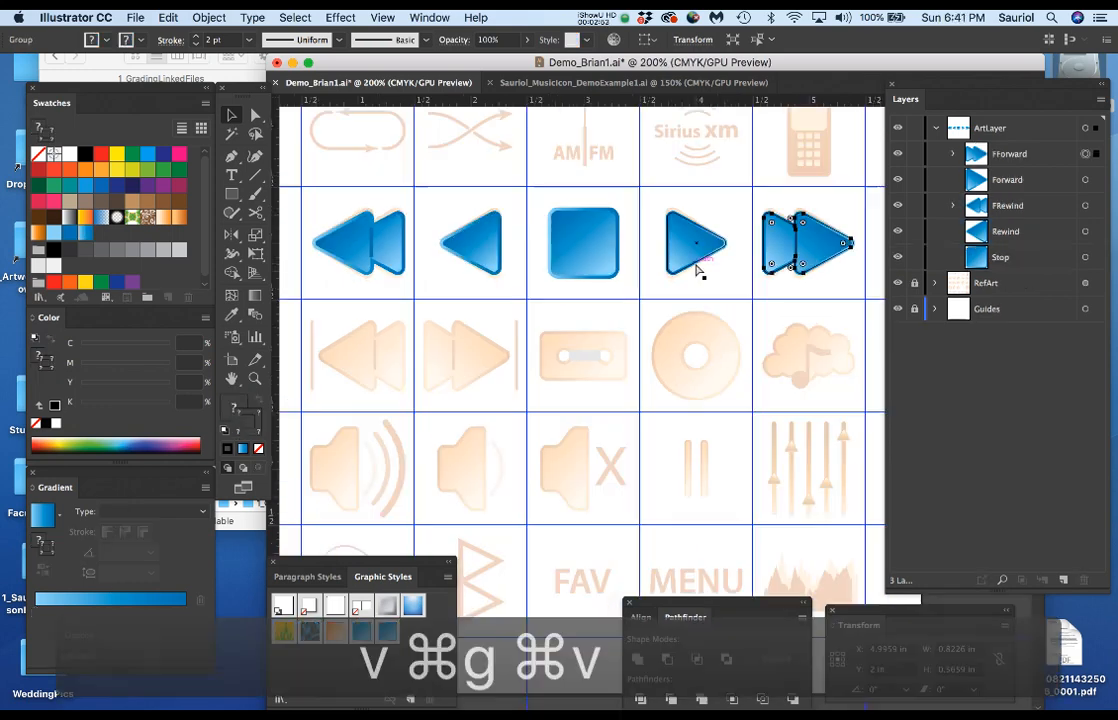
left_click(482, 260)
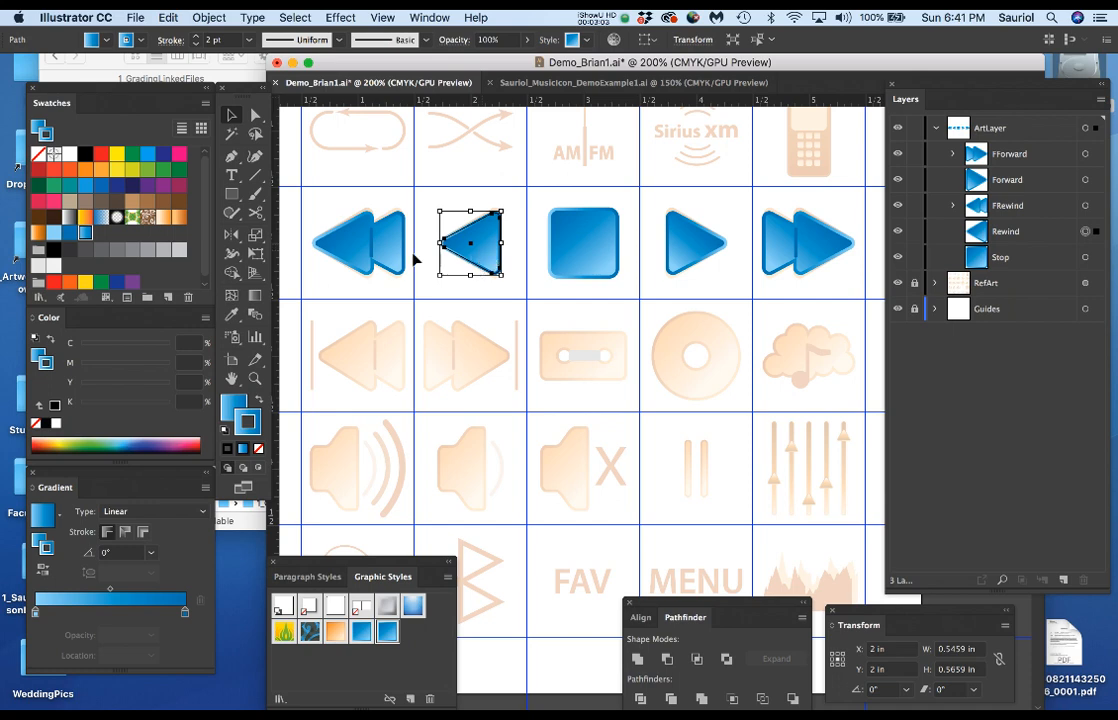
left_click(345, 248)
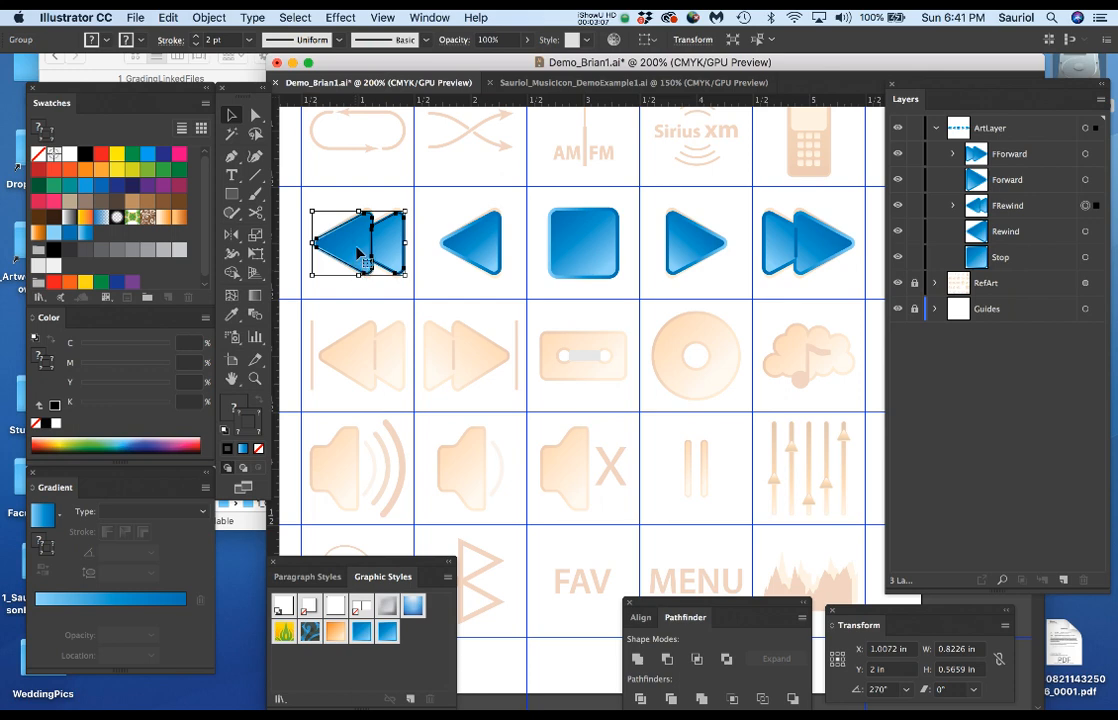
left_click(484, 250)
left_click(575, 240)
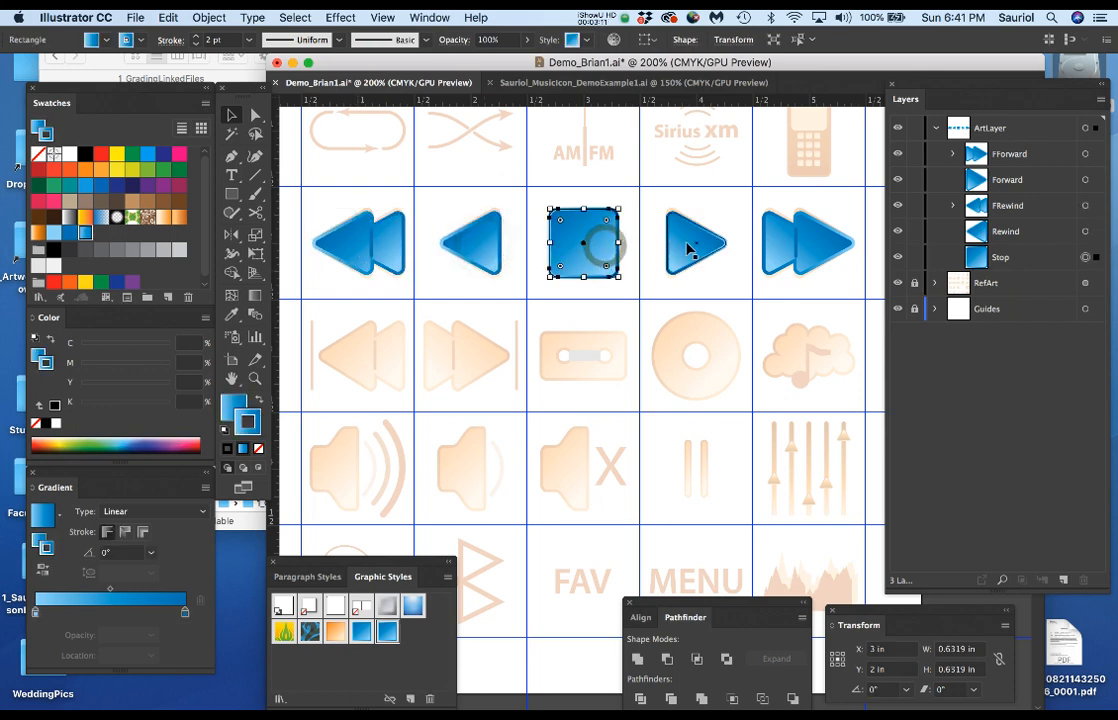
left_click(690, 245)
left_click(805, 243)
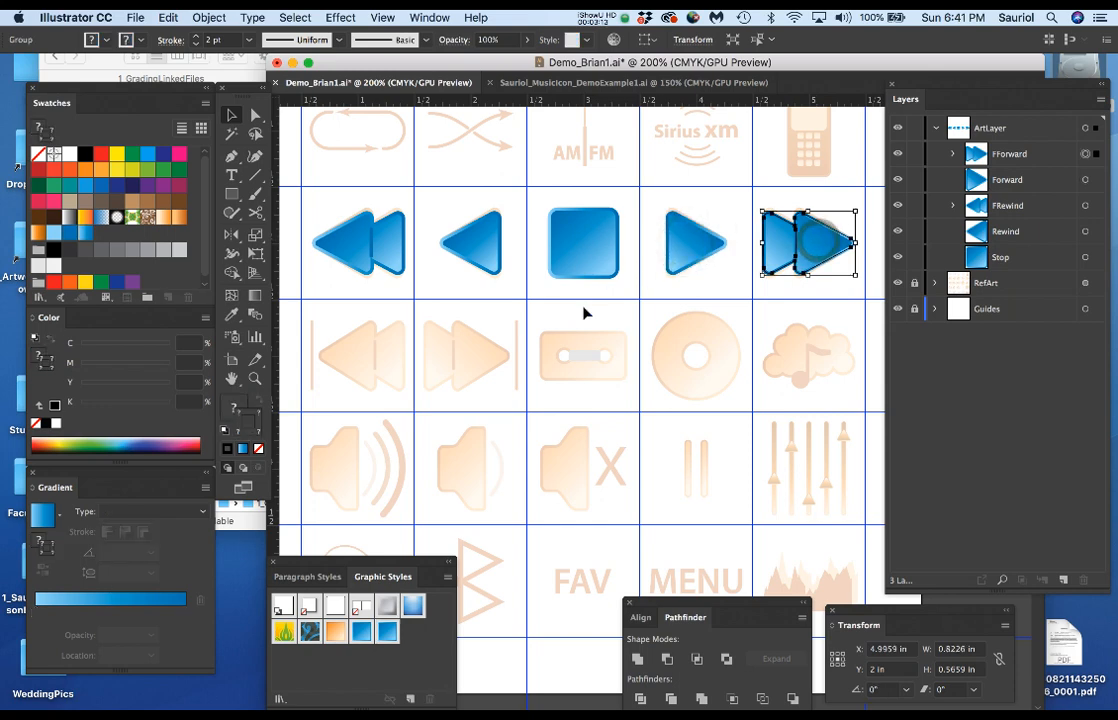
Step: Duplicate the FRewind group straight down onto the skip-back reference icon, at a Y position of about 3.02 in
left_click(358, 248)
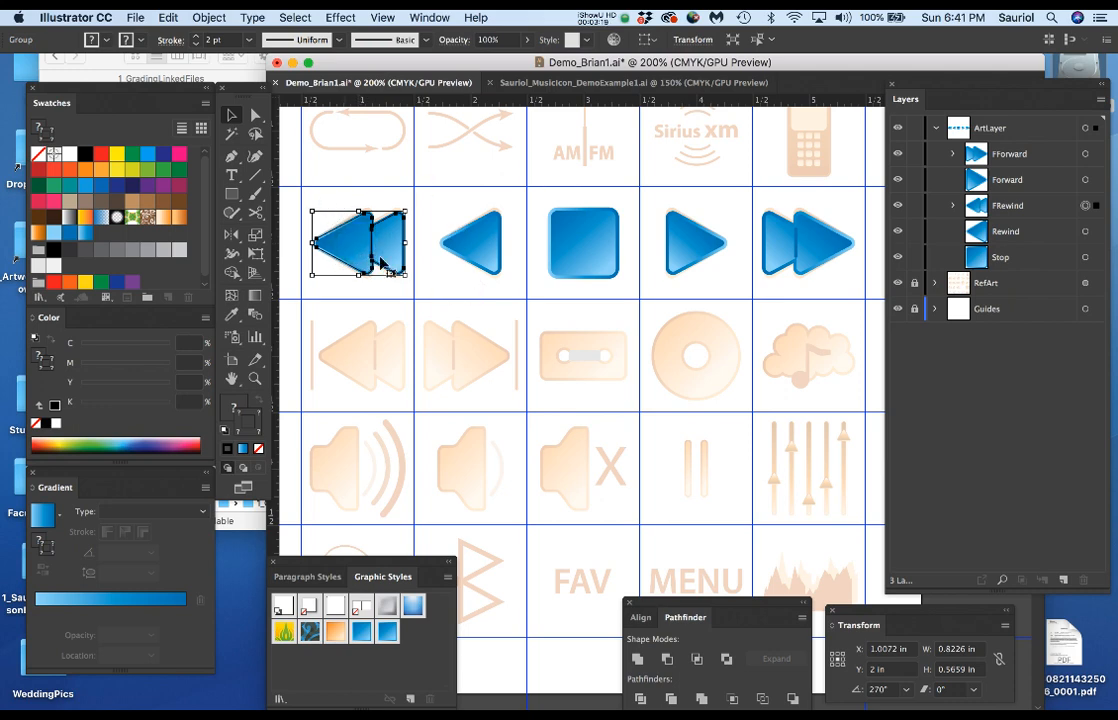
left_click(343, 193)
left_click(356, 241)
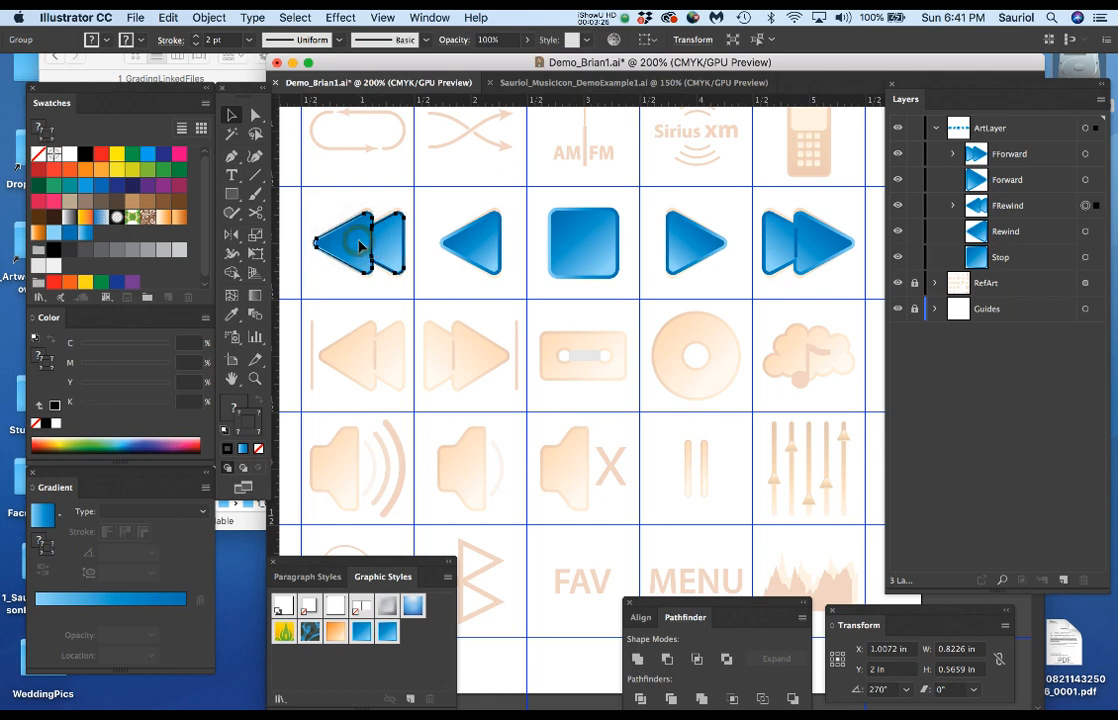
left_click_drag(359, 246, 362, 361)
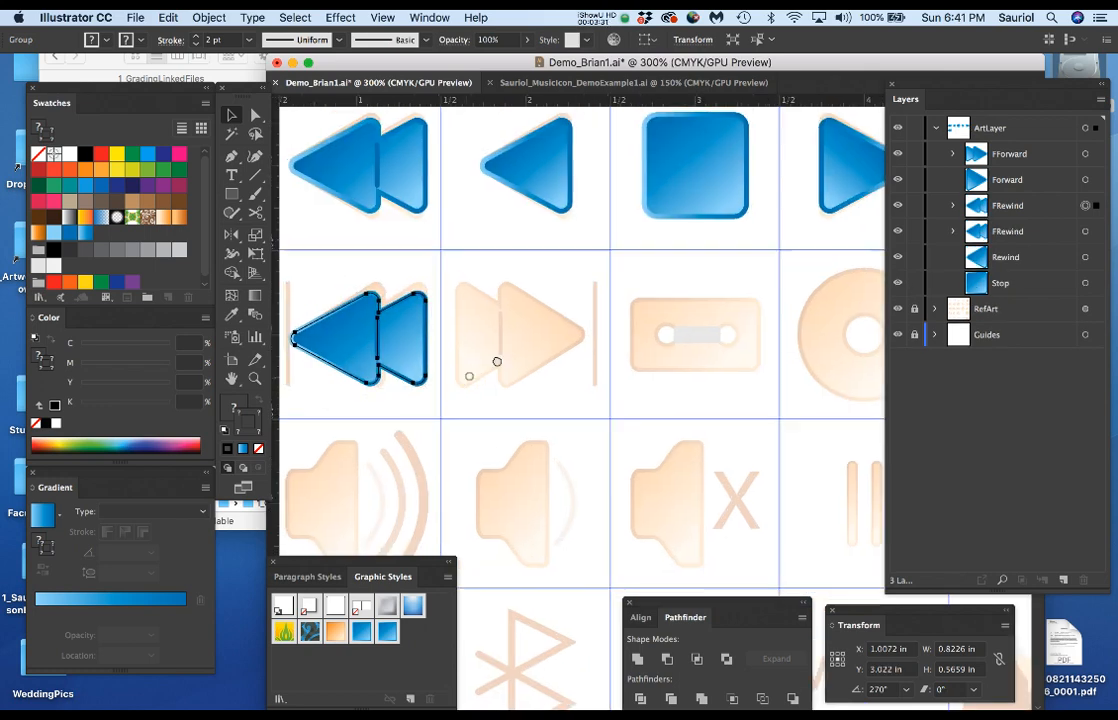
Step: Try shrinking the copied double arrow proportionally to about 0.79 by 0.54 in, and undo the scaling
left_click_drag(467, 374, 690, 292)
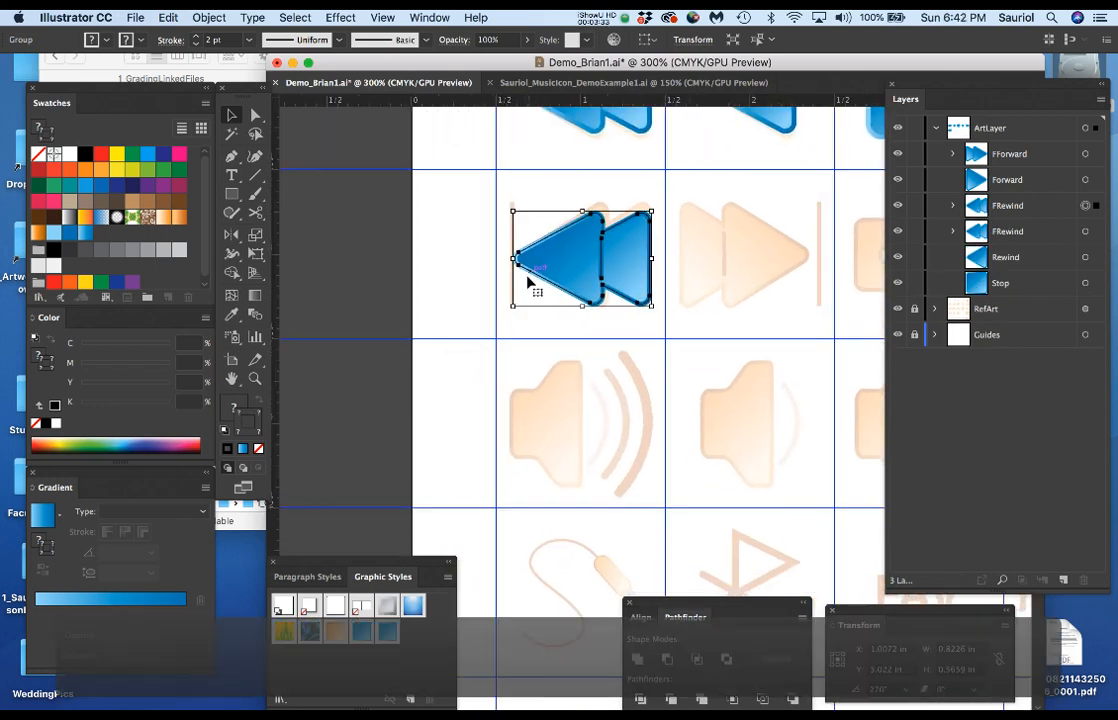
key("v")
left_click_drag(512, 258, 519, 258)
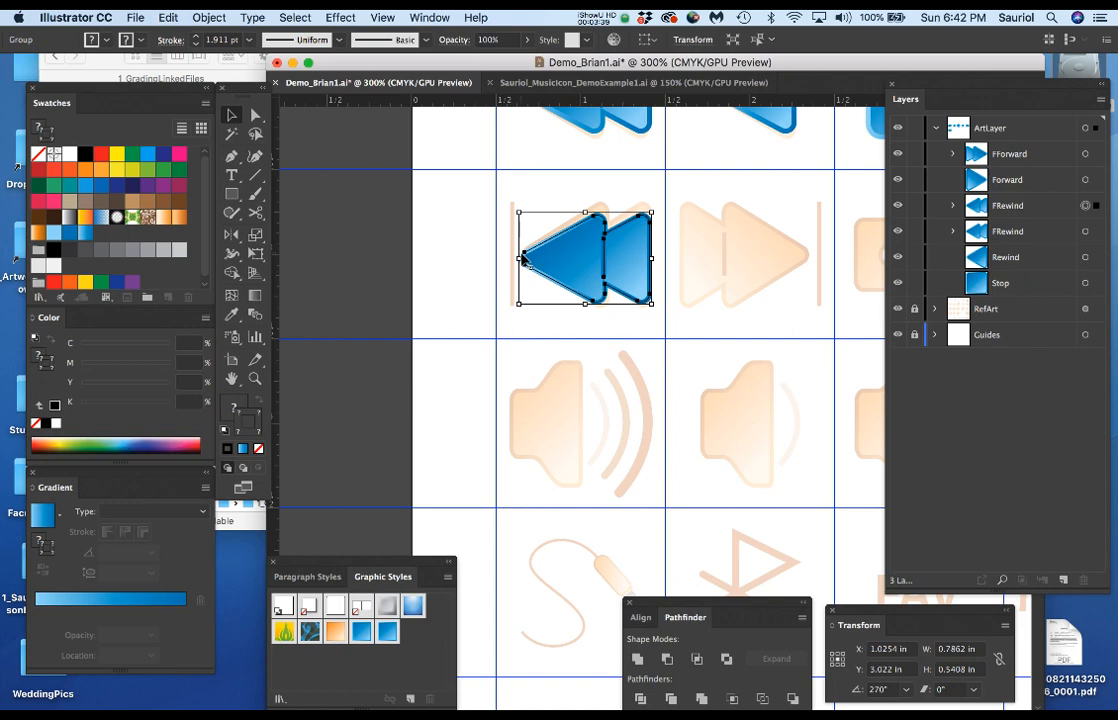
scroll(537, 273, "up", 1)
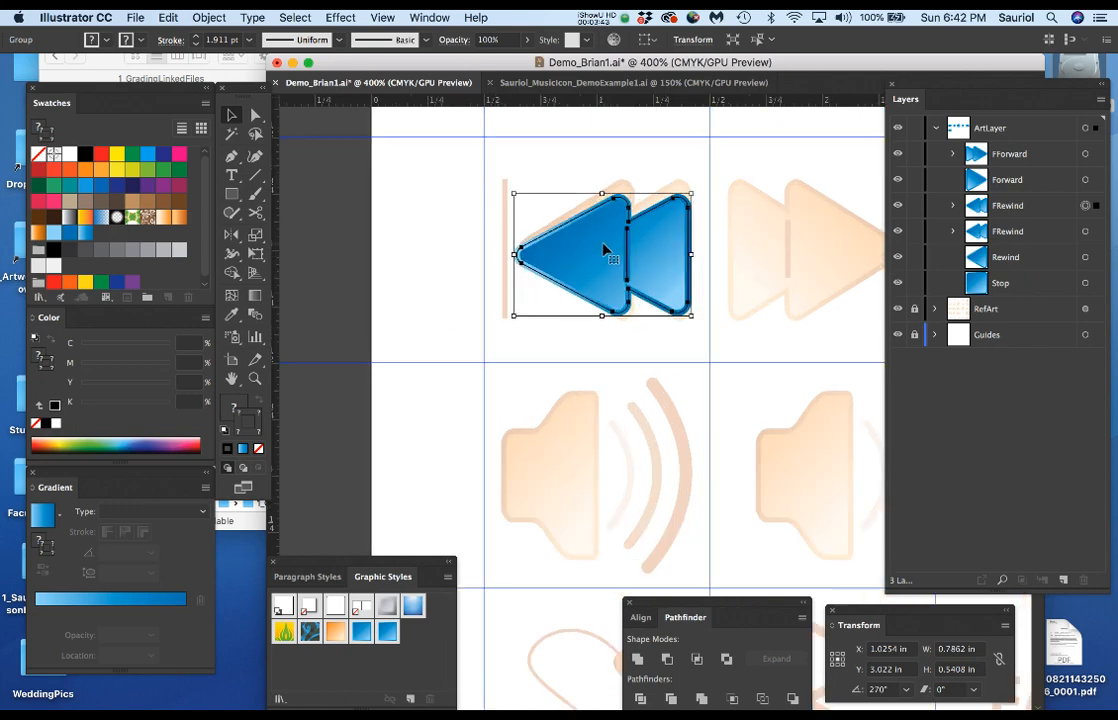
key("super+z")
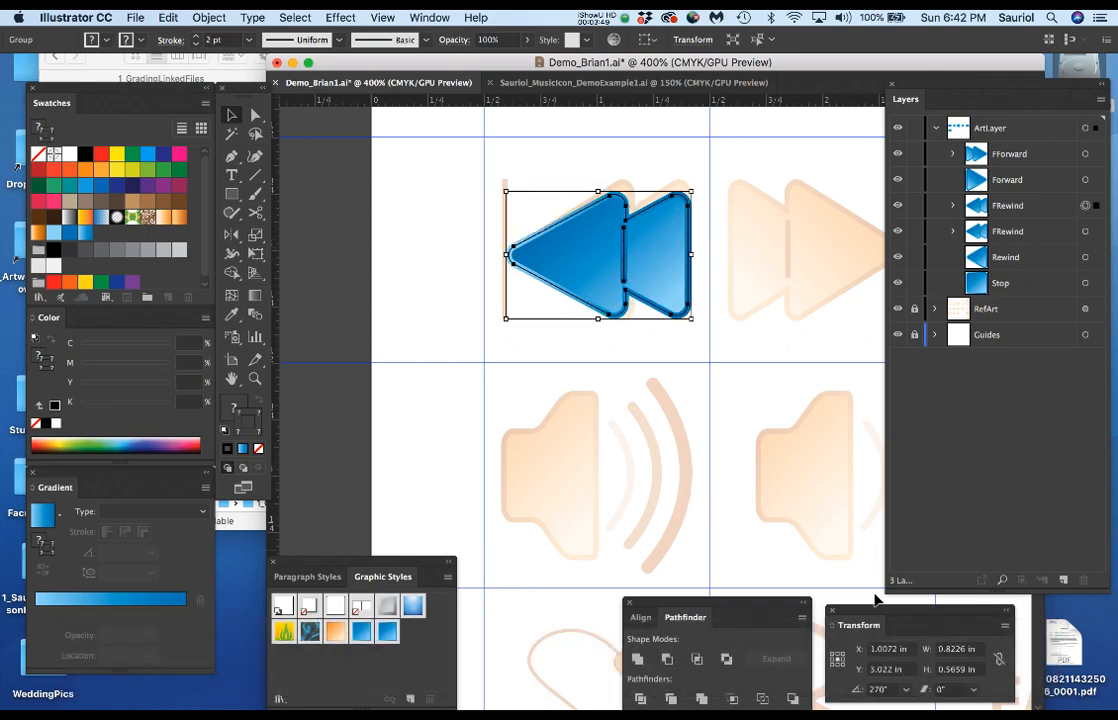
Step: Rearrange the panels around the artwork and set the copied double arrow's Y position to 3 in
left_click_drag(880, 614, 695, 421)
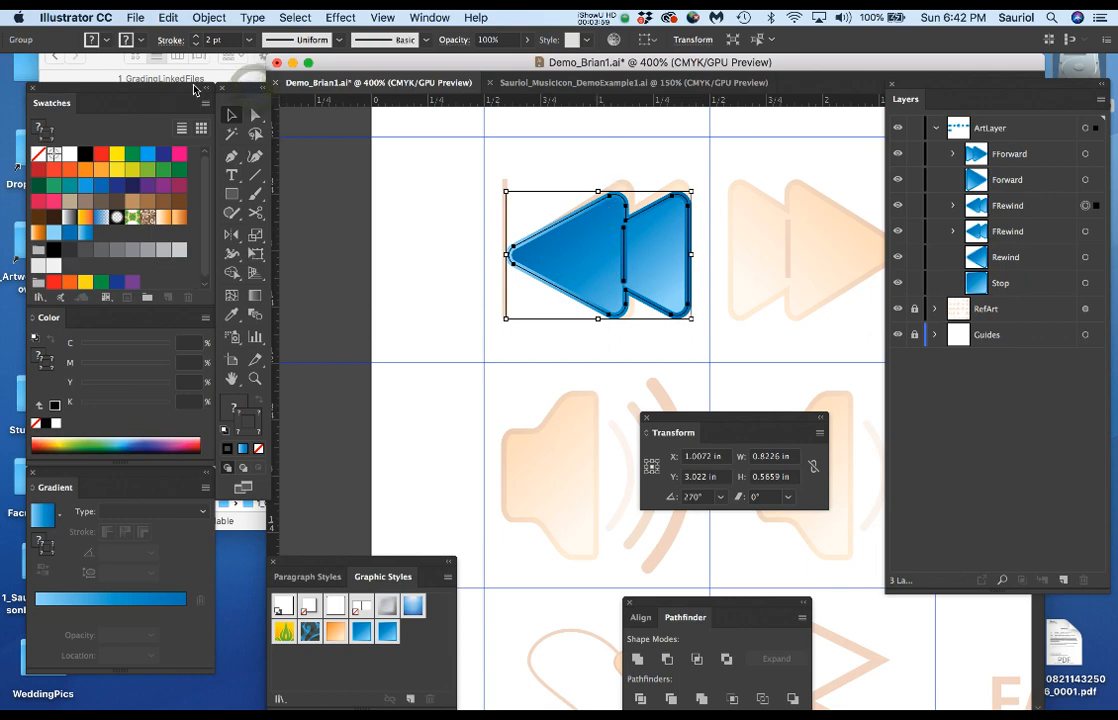
mouse_move(197, 89)
left_mouse_down()
mouse_move(182, 89)
mouse_move(200, 94)
left_mouse_up()
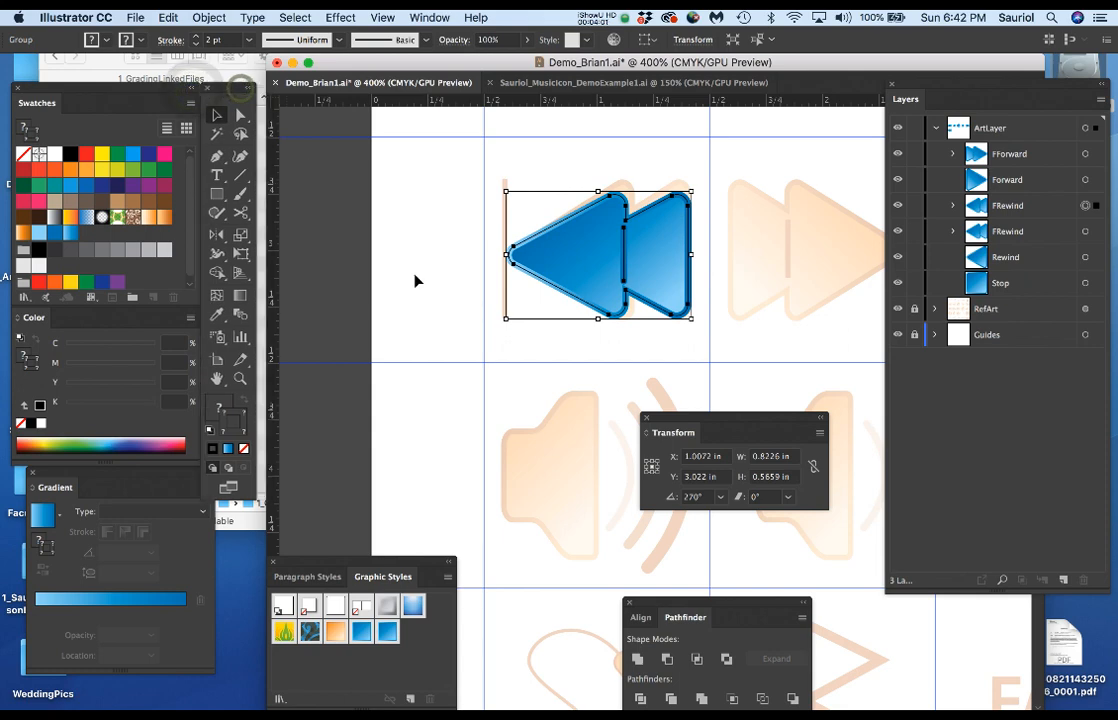
left_click(705, 477)
type("3")
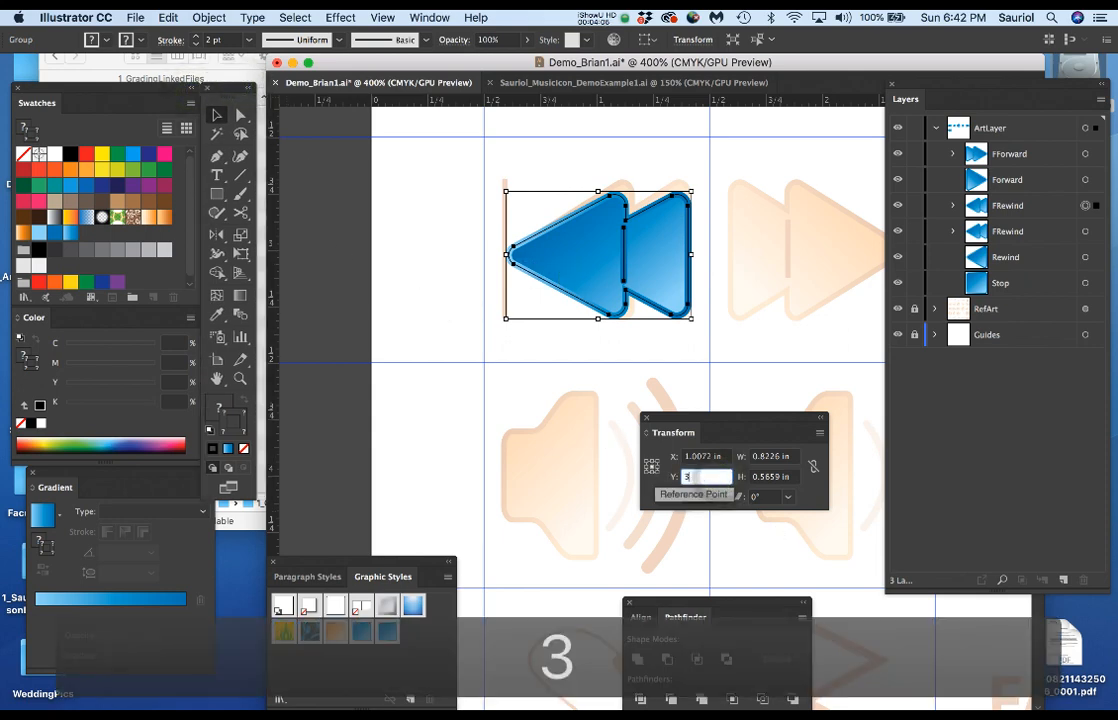
key("Return")
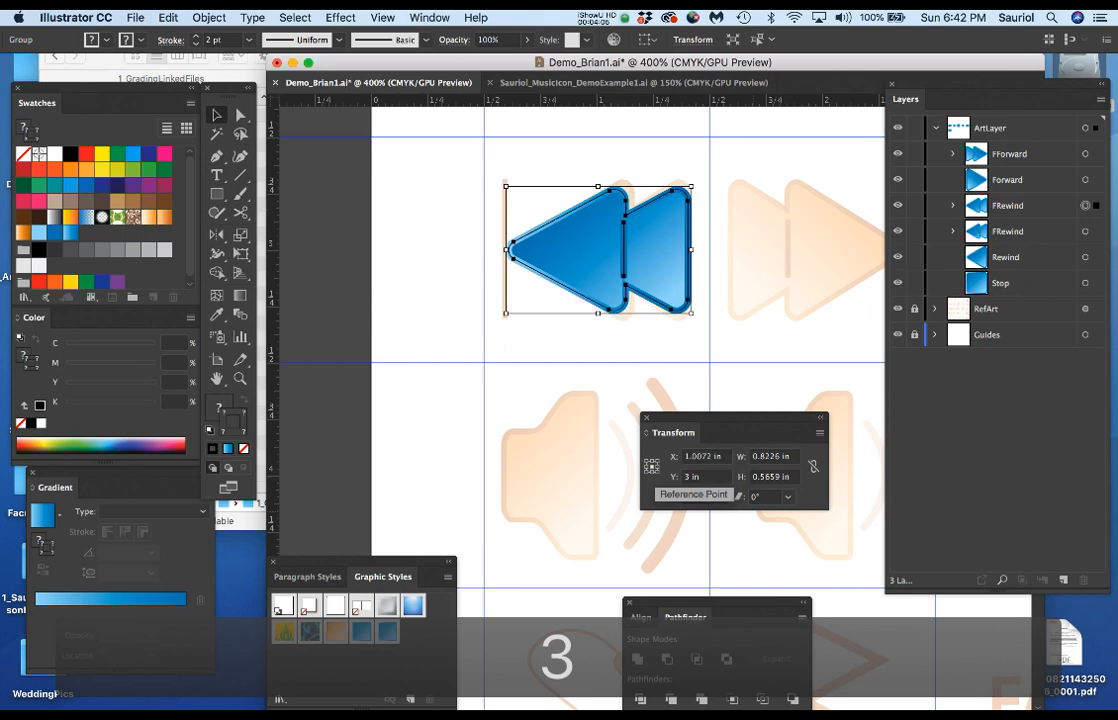
left_click(488, 219)
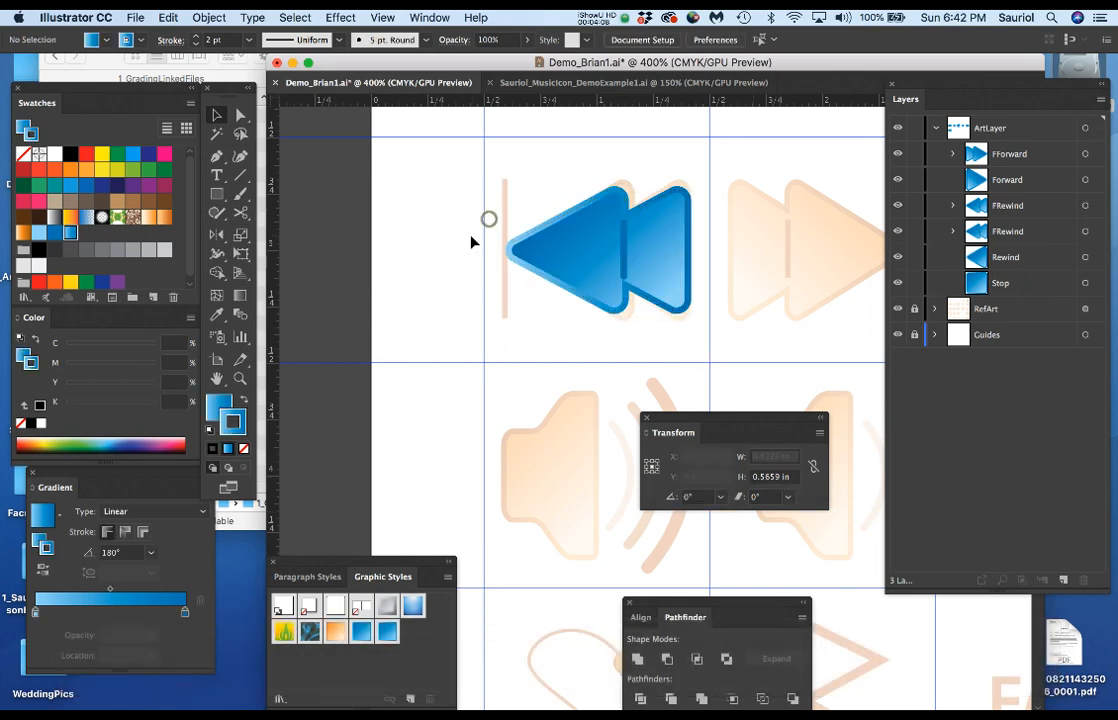
Step: Narrow the copied double arrow from its pointed side to about 0.79 in wide, clear of the reference bar
left_click(576, 253)
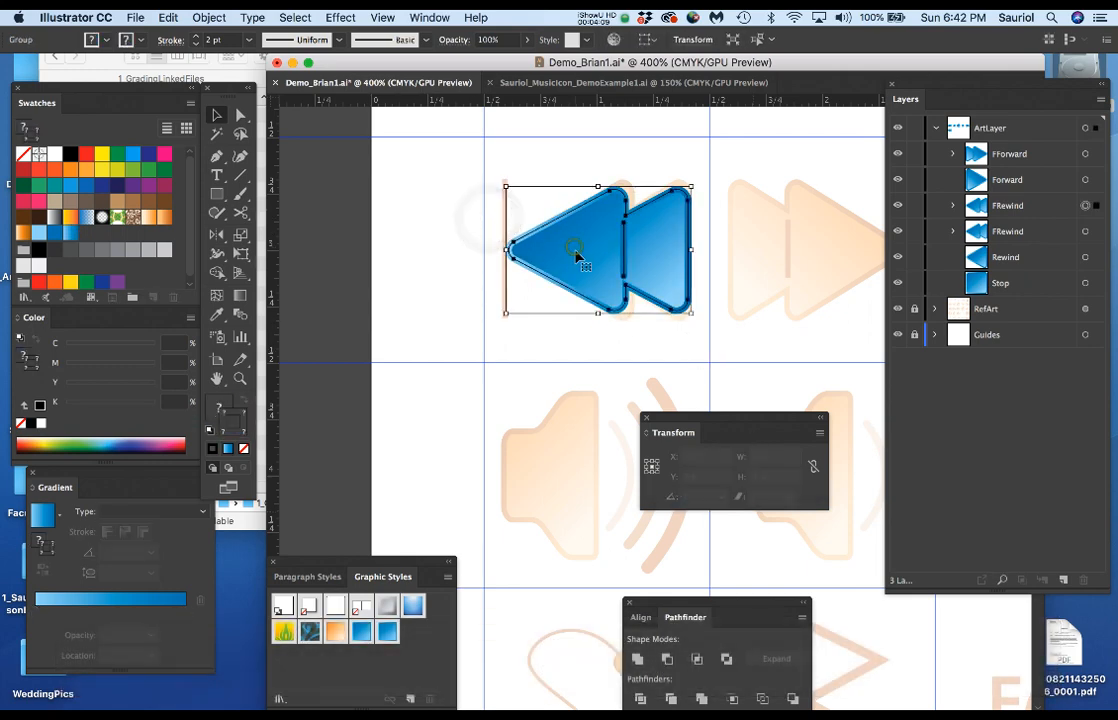
mouse_move(504, 250)
left_mouse_down()
mouse_move(490, 234)
mouse_move(513, 250)
left_mouse_up()
left_click(489, 232)
left_click(512, 249)
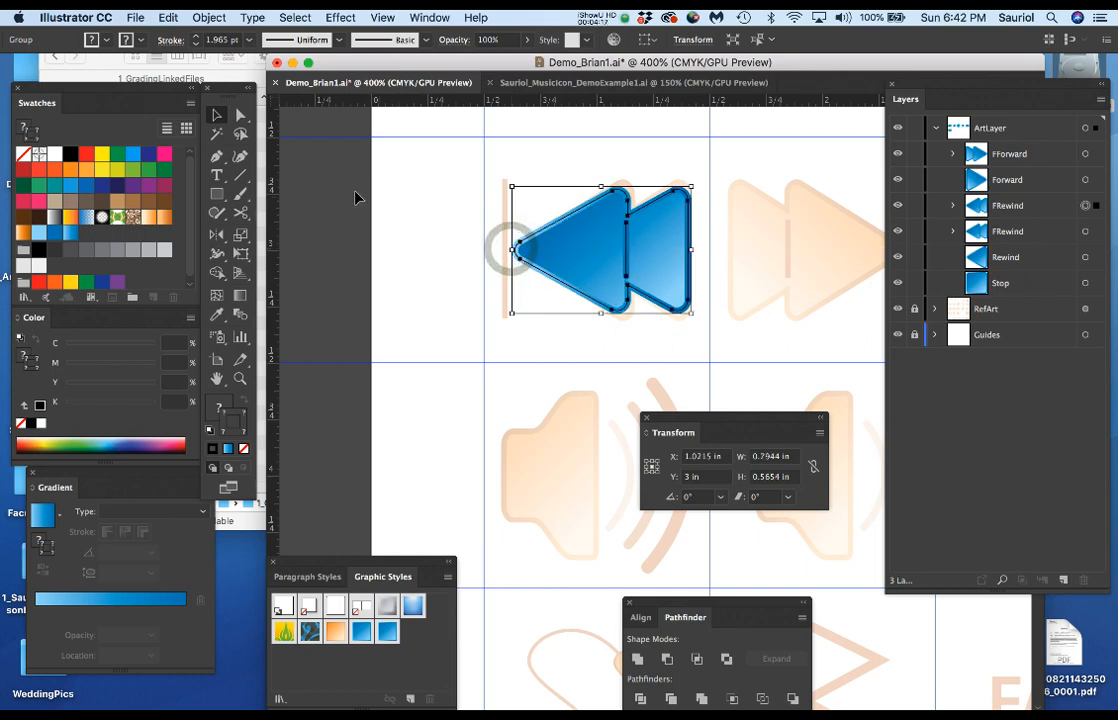
Step: Draw a vertical line about 0.62 in long over the skip-back icon's reference bar and give its stroke round caps
left_click(240, 175)
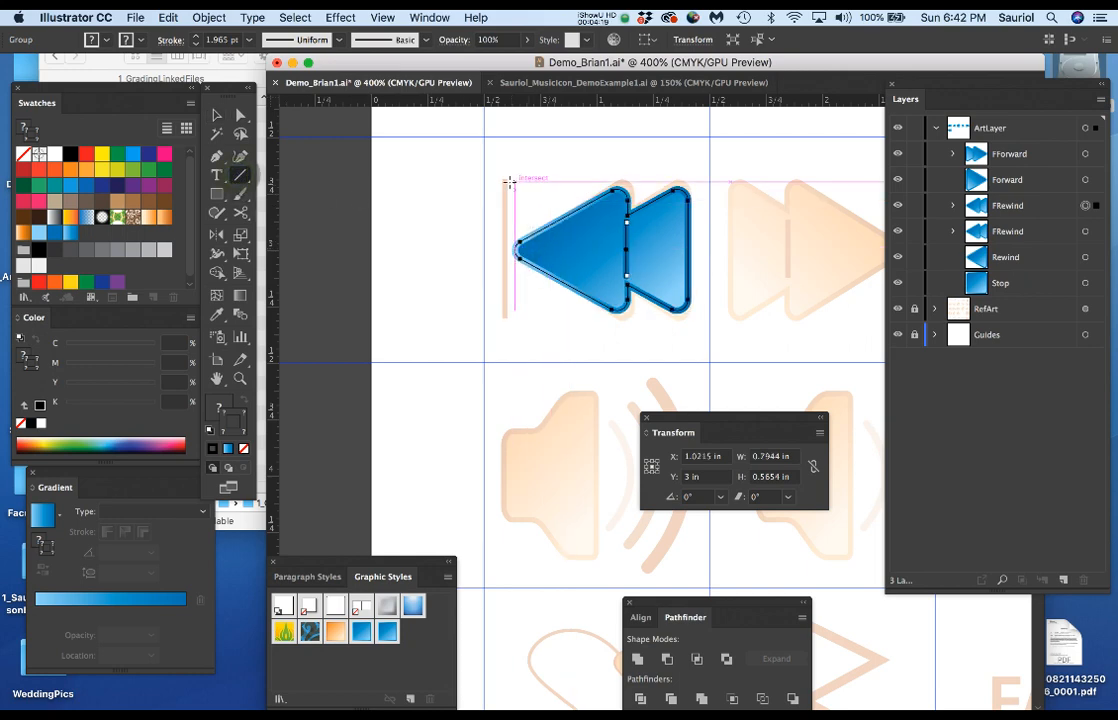
left_click_drag(504, 179, 504, 316)
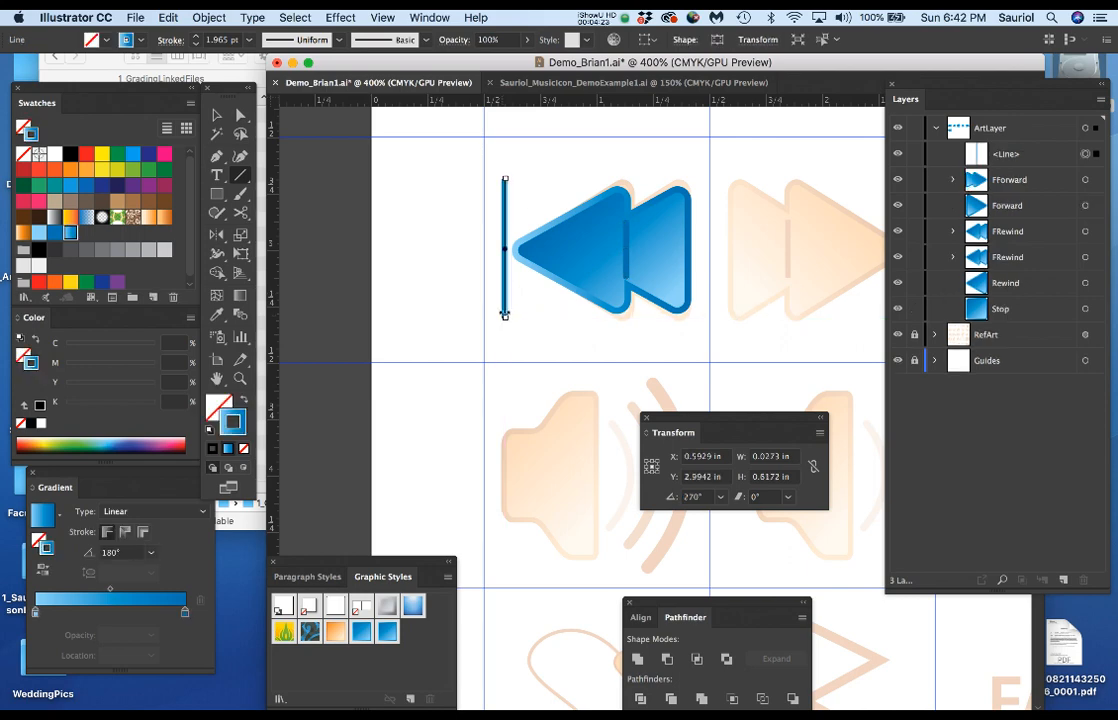
left_click_drag(699, 612, 702, 584)
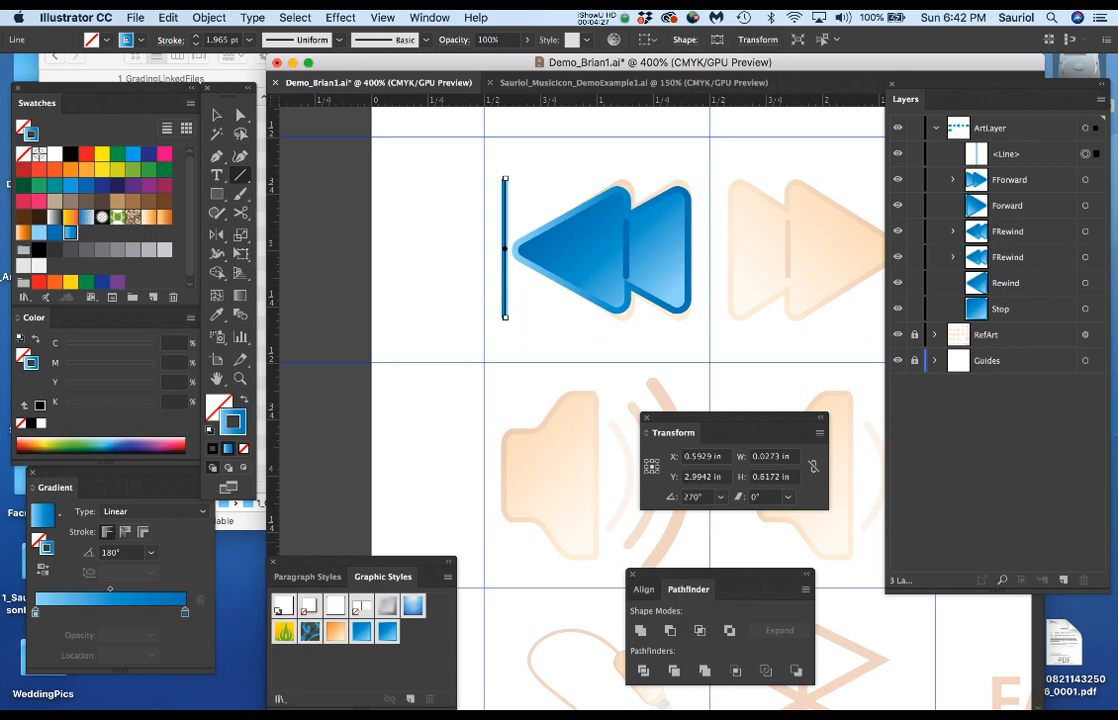
mouse_move(575, 351)
left_mouse_down()
mouse_move(711, 260)
mouse_move(747, 208)
left_mouse_up()
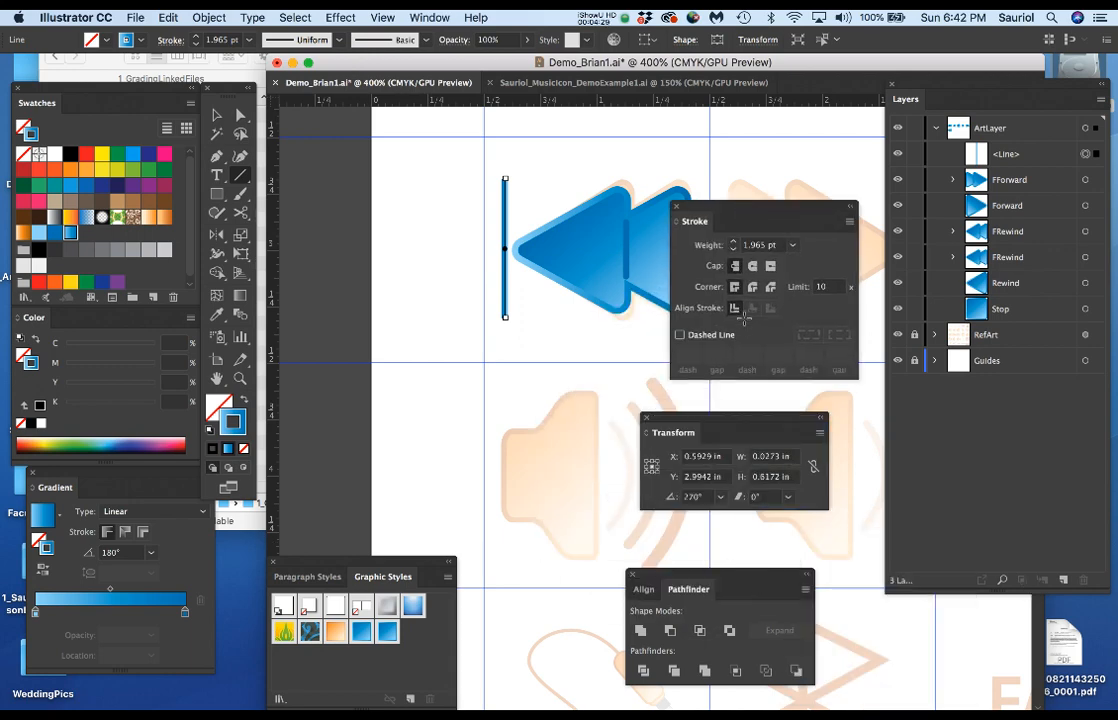
left_click(752, 266)
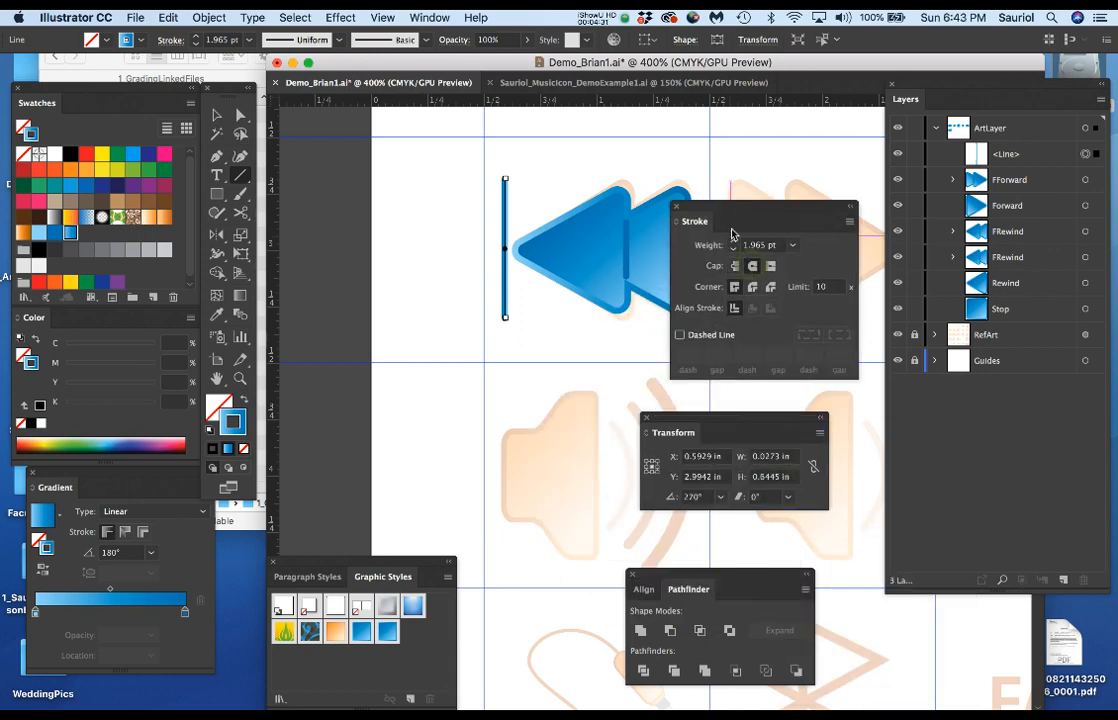
Step: Recolor the skip-back bar's stroke with the solid blue swatch (C 100, M 16, Y 0, K 21), and clear the Stroke panel off the artwork
left_click(55, 235)
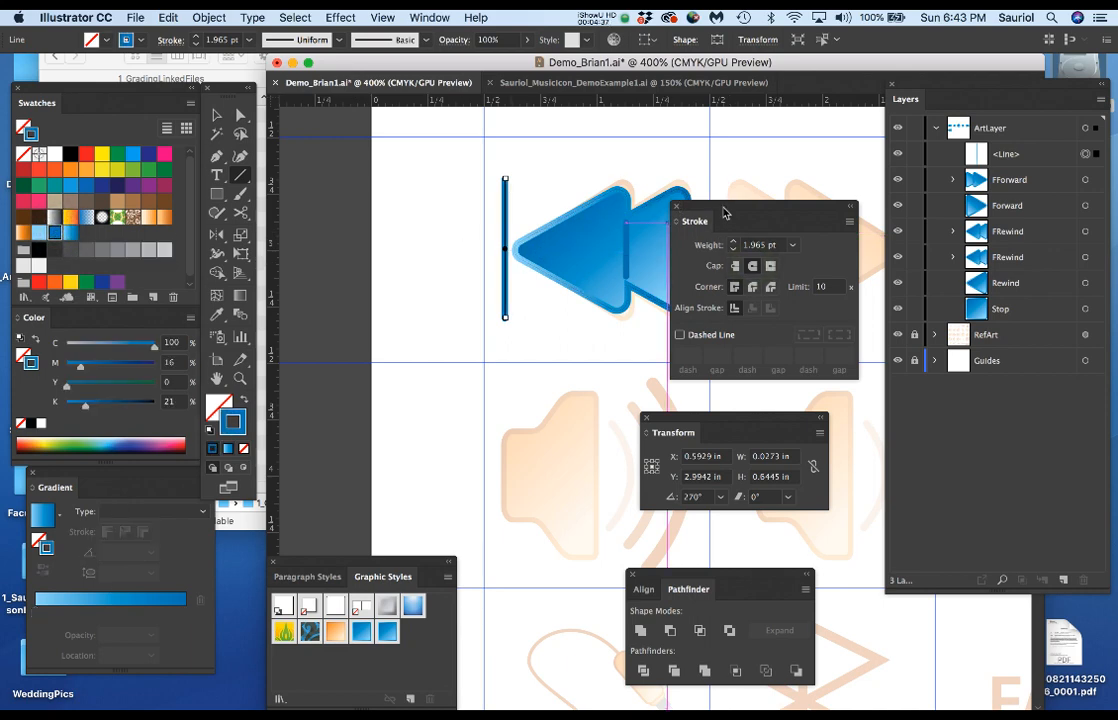
left_click_drag(723, 207, 1116, 300)
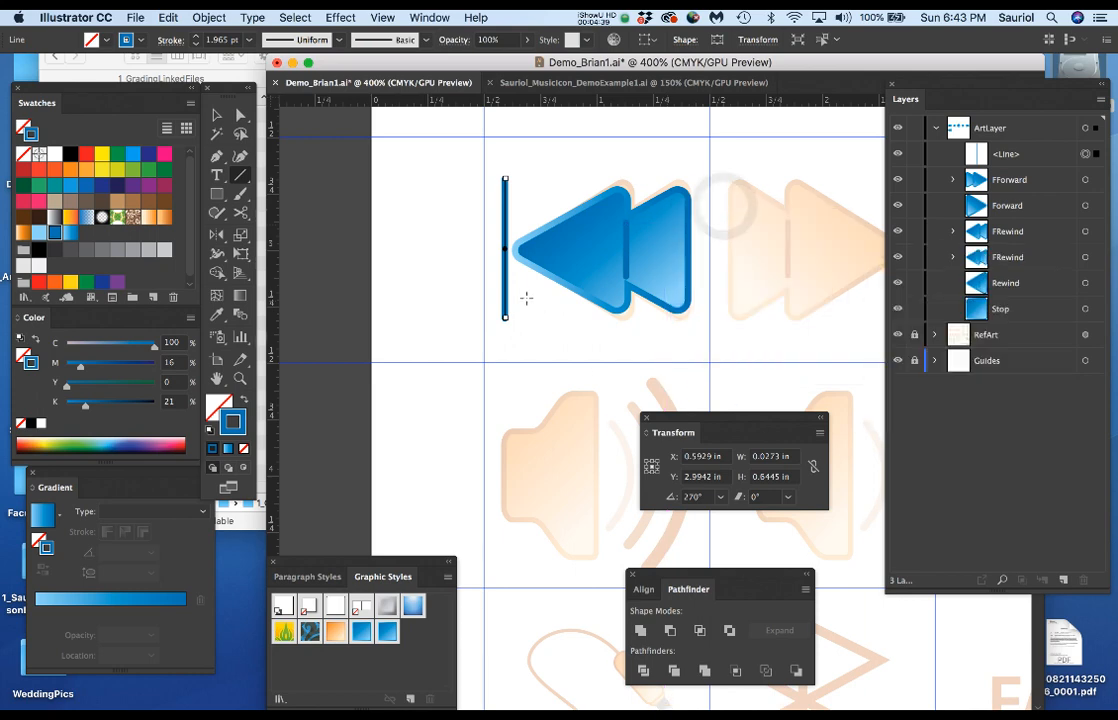
left_click(582, 330)
key("super+minus")
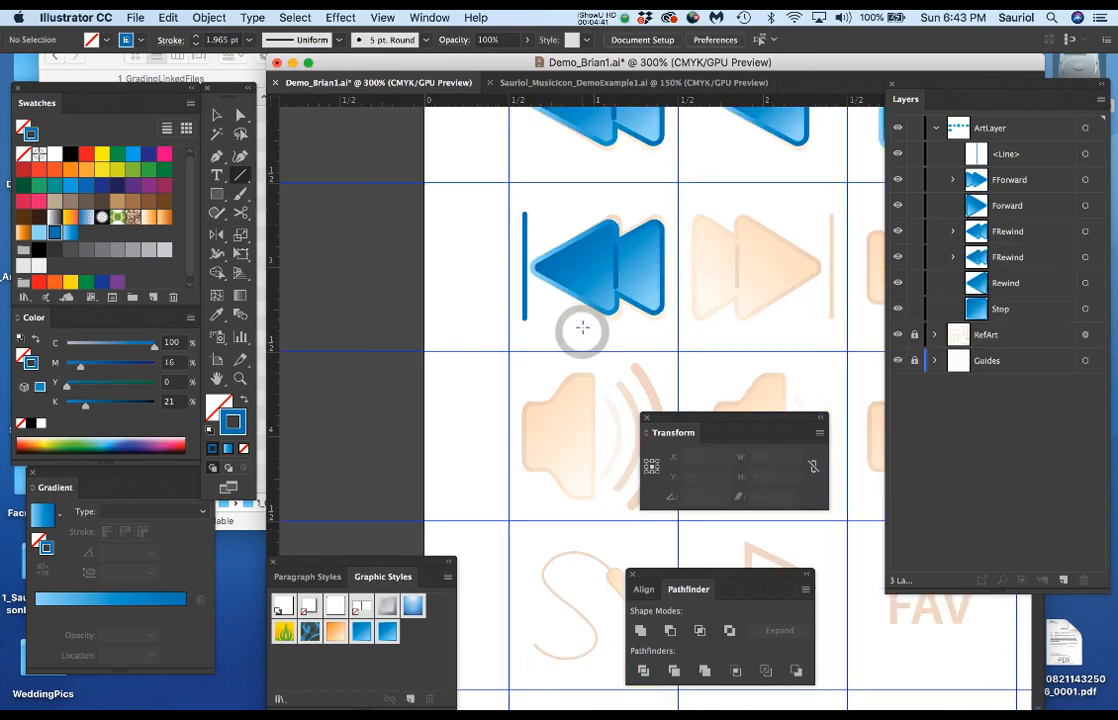
Step: Group the skip-back bar with its double arrow and name the group Start
left_click_drag(713, 313, 575, 314)
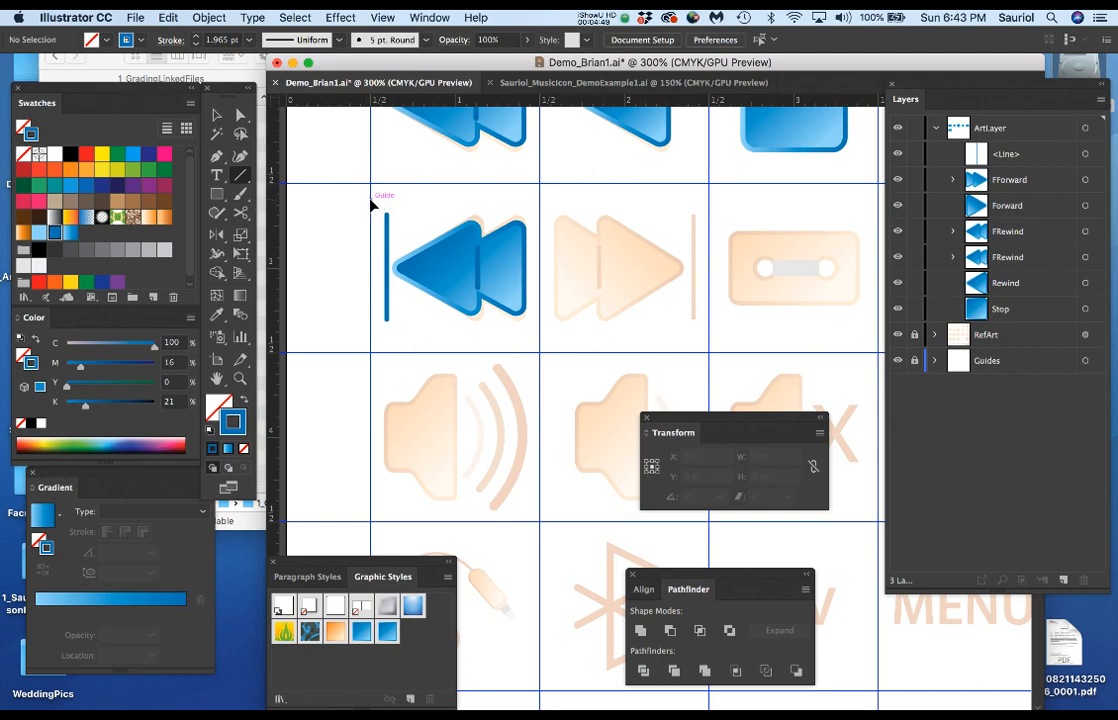
left_click_drag(376, 200, 531, 347)
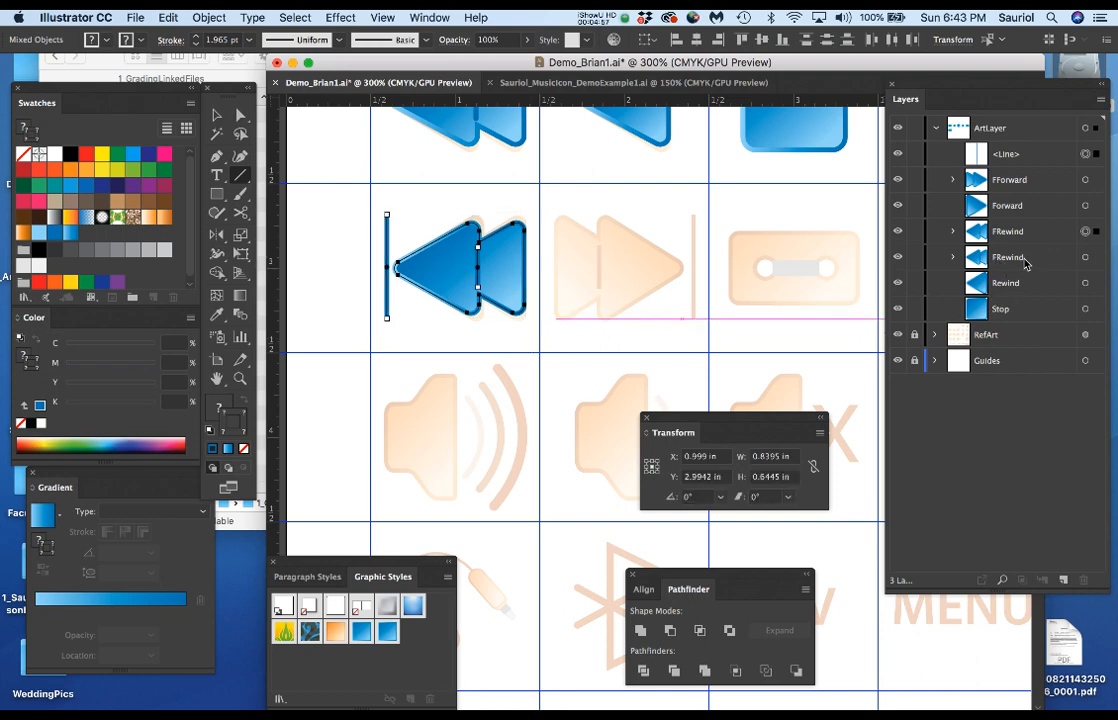
key("super+g")
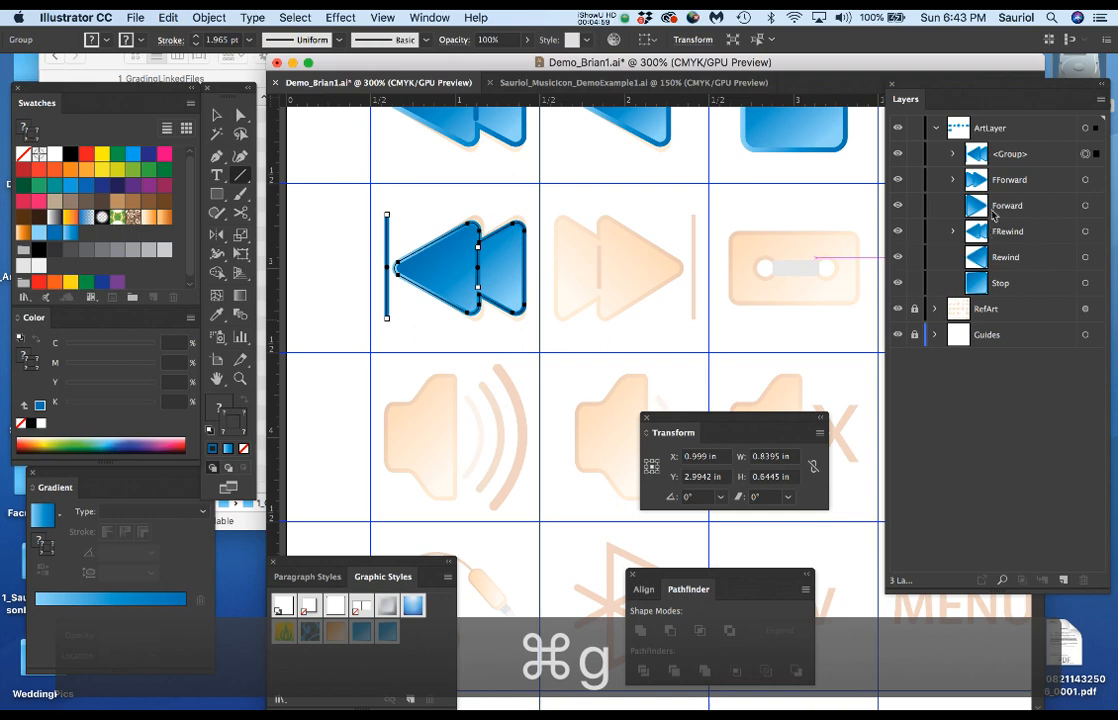
double_click(1012, 154)
type("St")
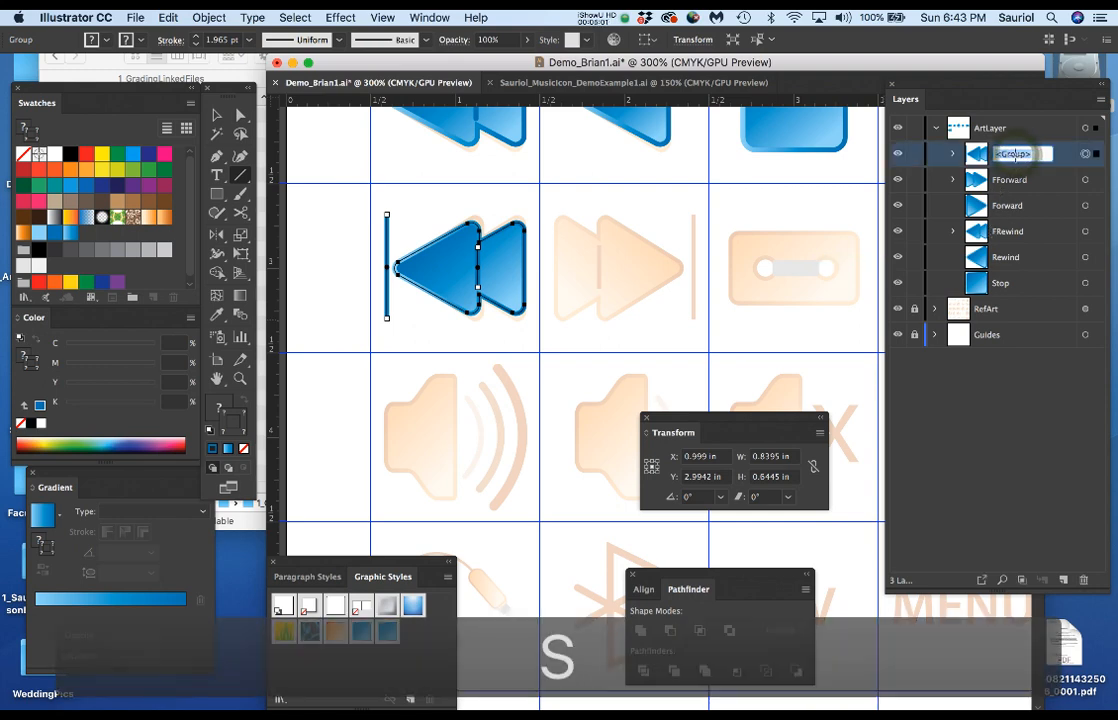
type("art")
key("Return")
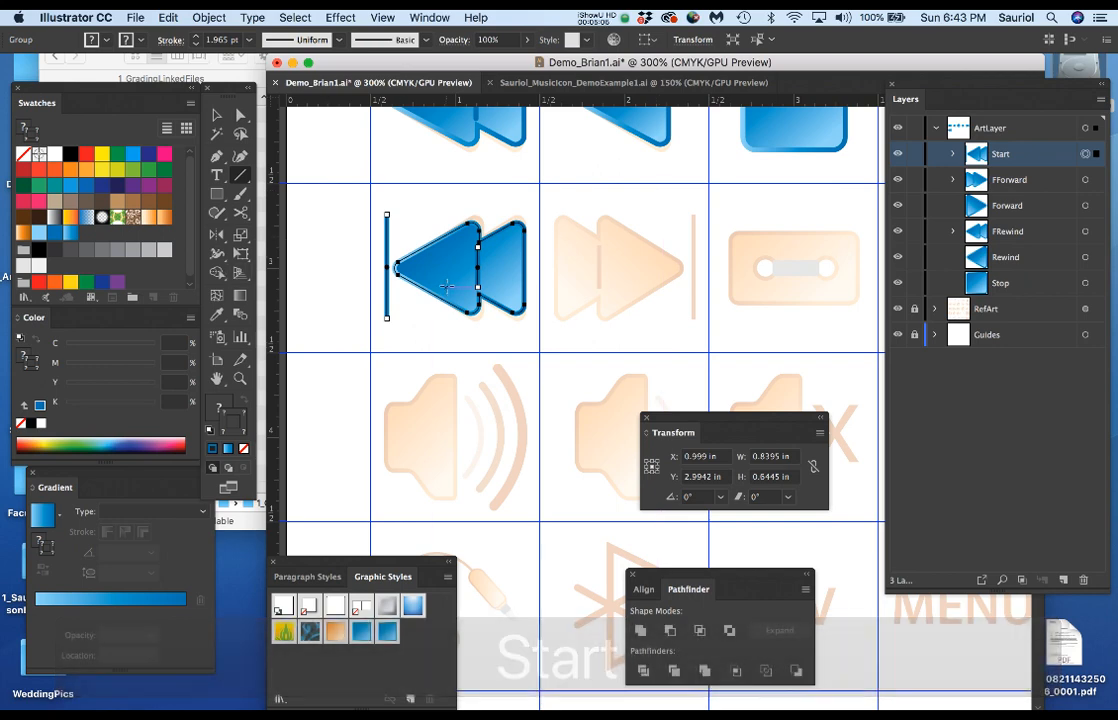
Step: Center the Start group in its grid cell at X 1 in and Y 3 in
key("super")
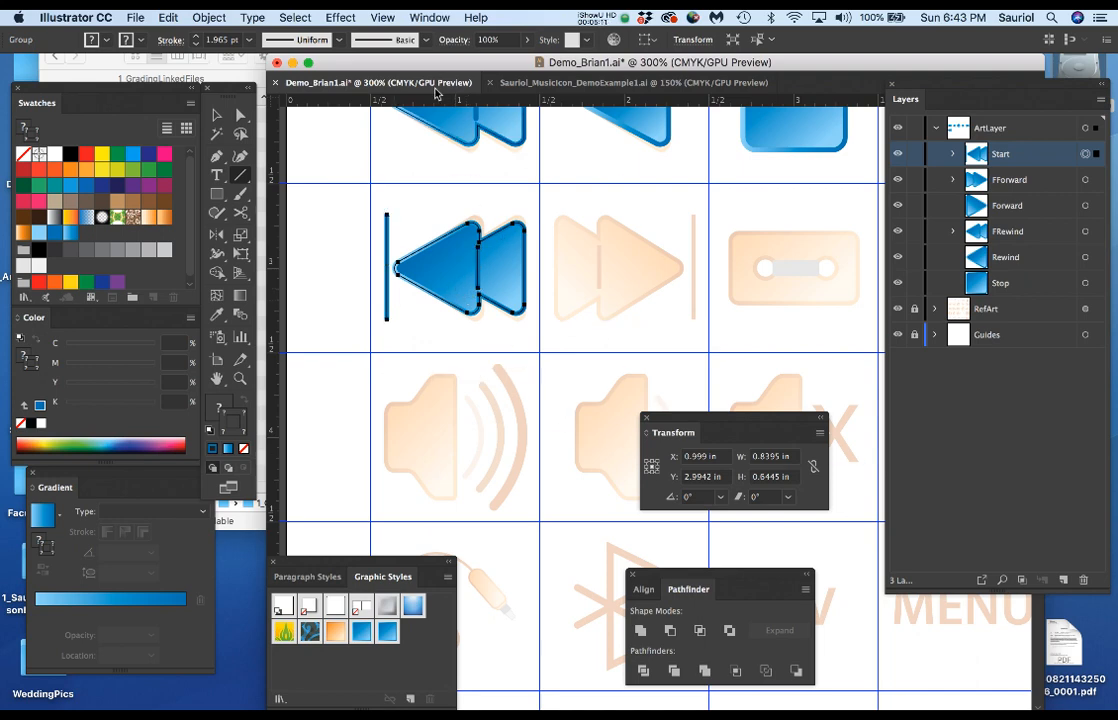
left_click(720, 459)
type("1")
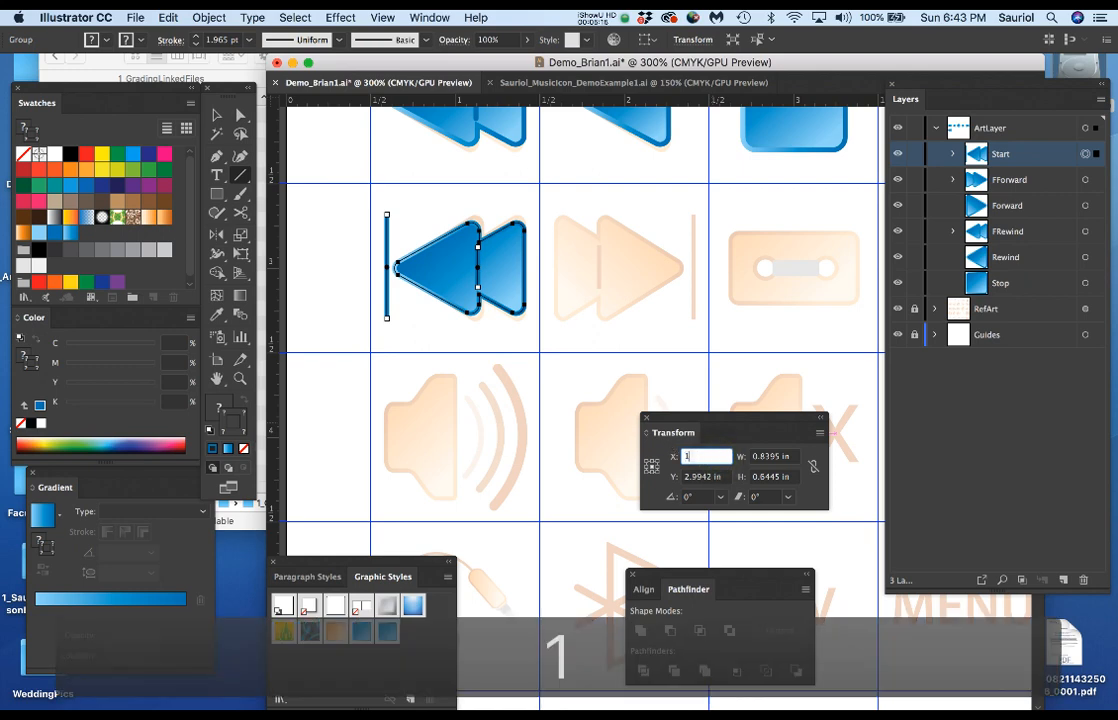
key("Return")
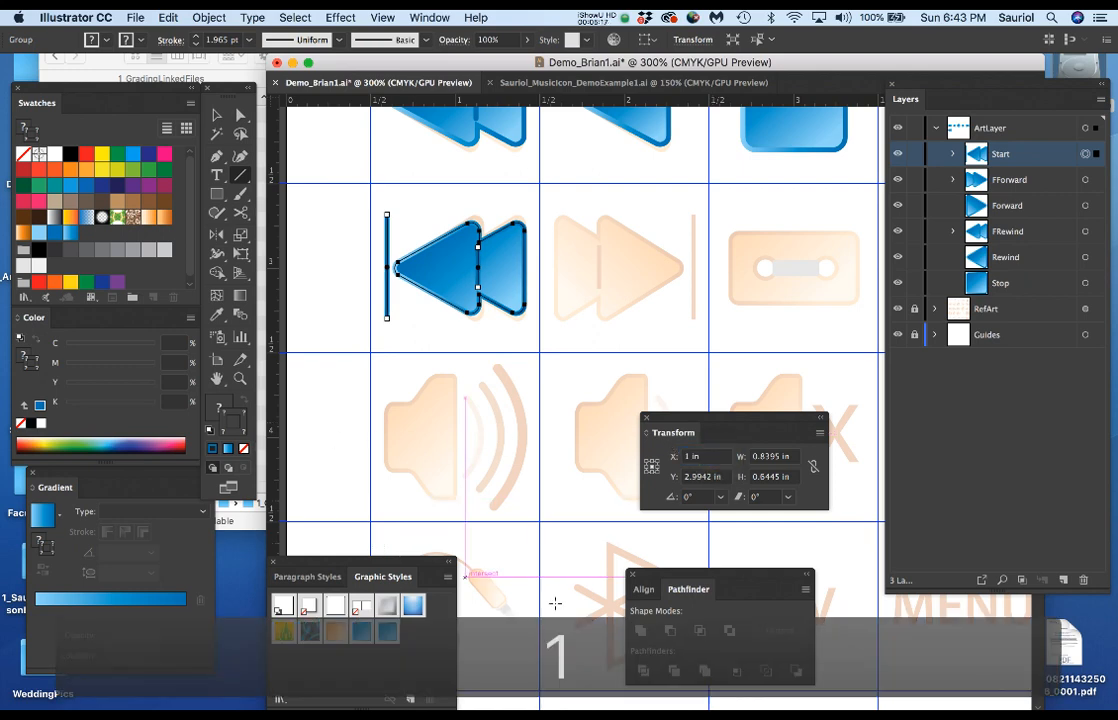
left_click(704, 477)
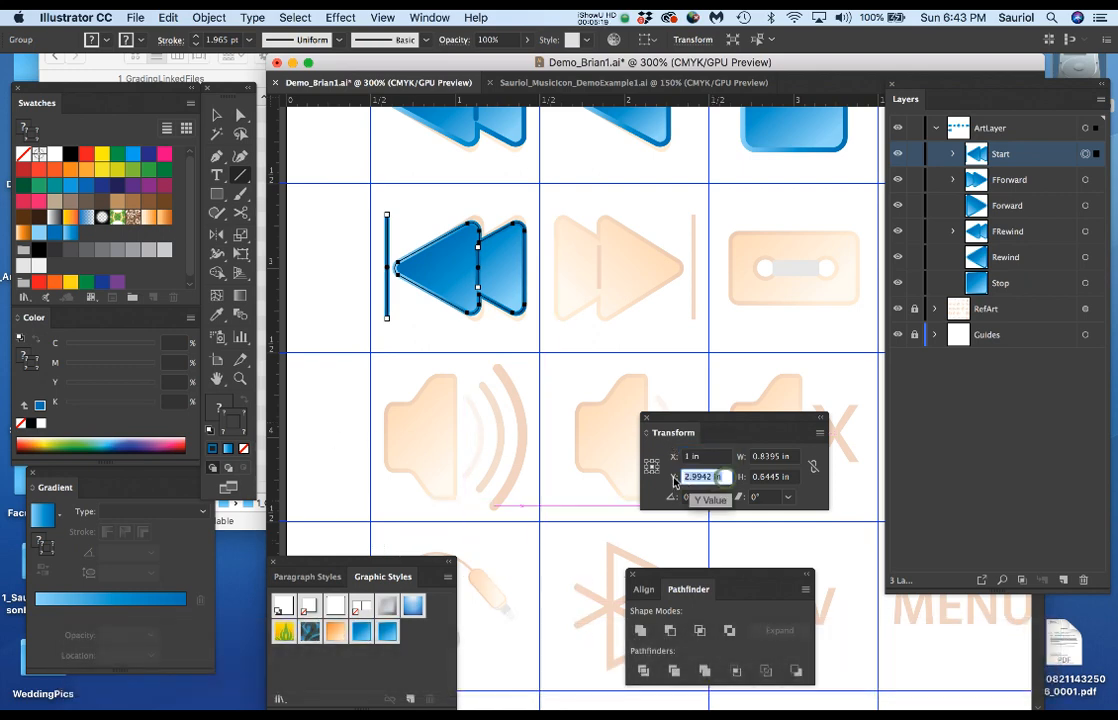
type("3")
key("Return")
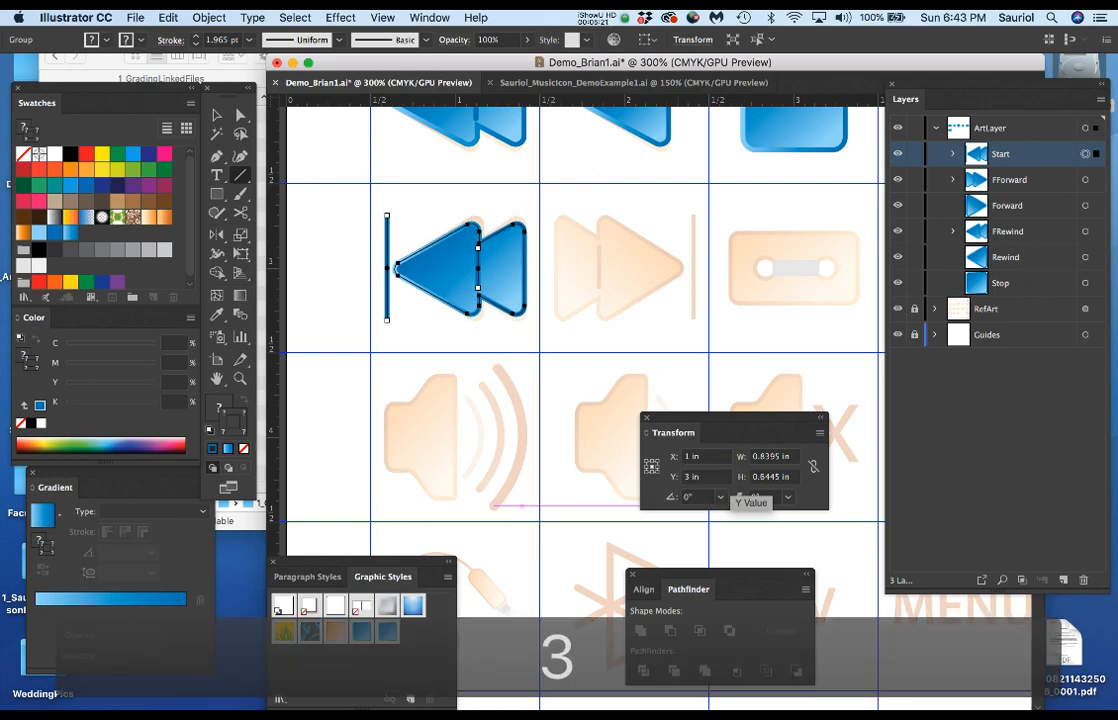
Step: Duplicate the Start group onto the skip-forward reference at X 2 in, flip the copy horizontally, and save the document
left_click(460, 275)
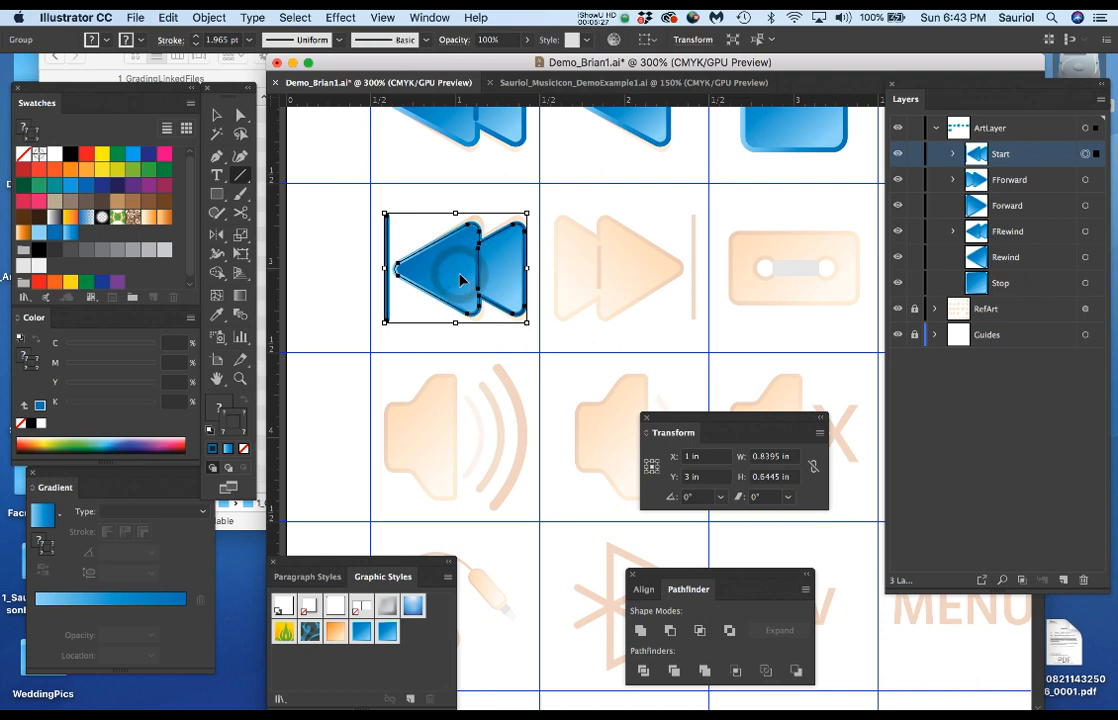
left_click_drag(460, 280, 631, 281)
key("o")
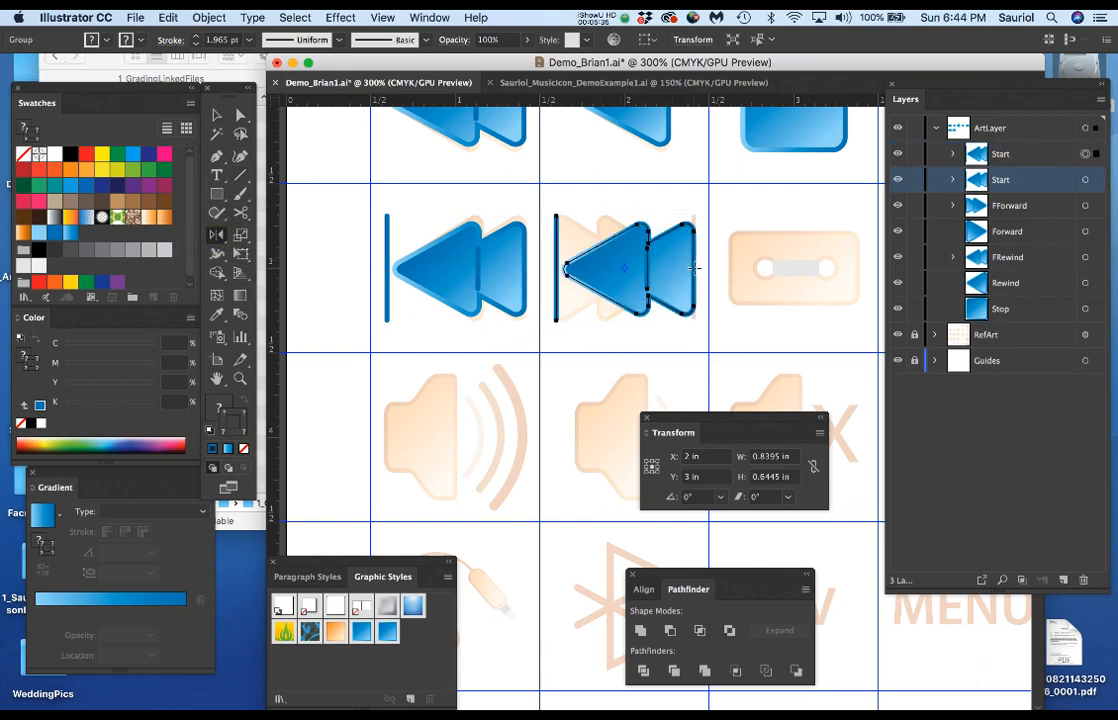
left_click_drag(693, 268, 610, 286)
key("super+s")
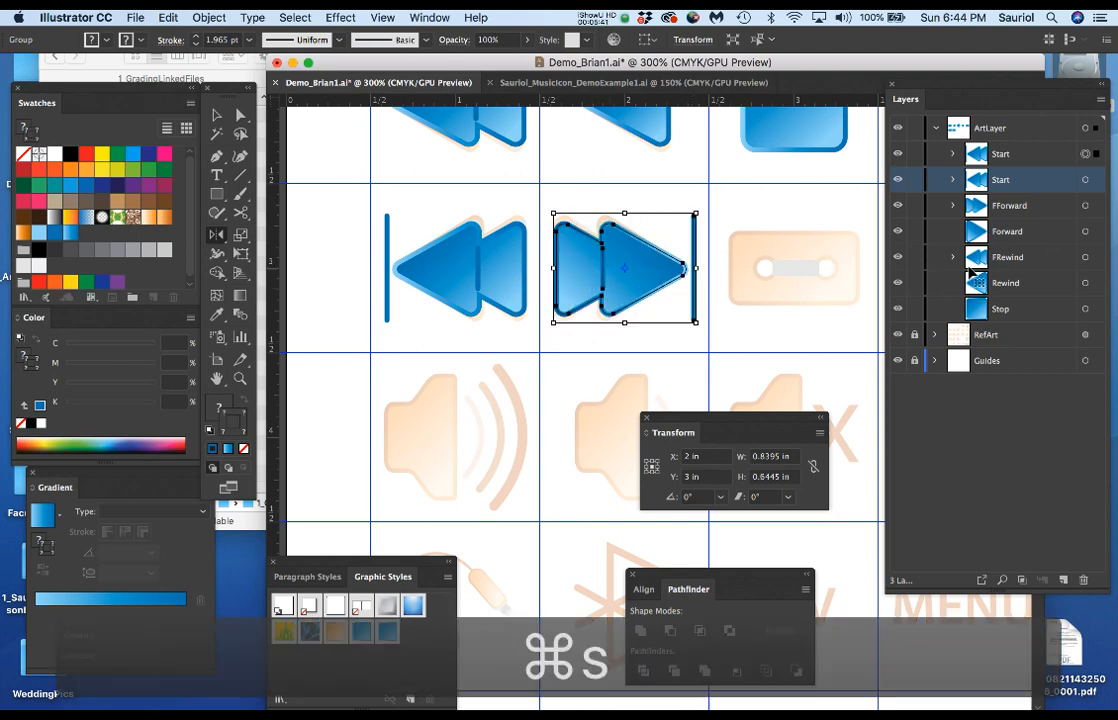
Step: Rename the lower of the two Start groups in ArtLayer as End
double_click(1001, 182)
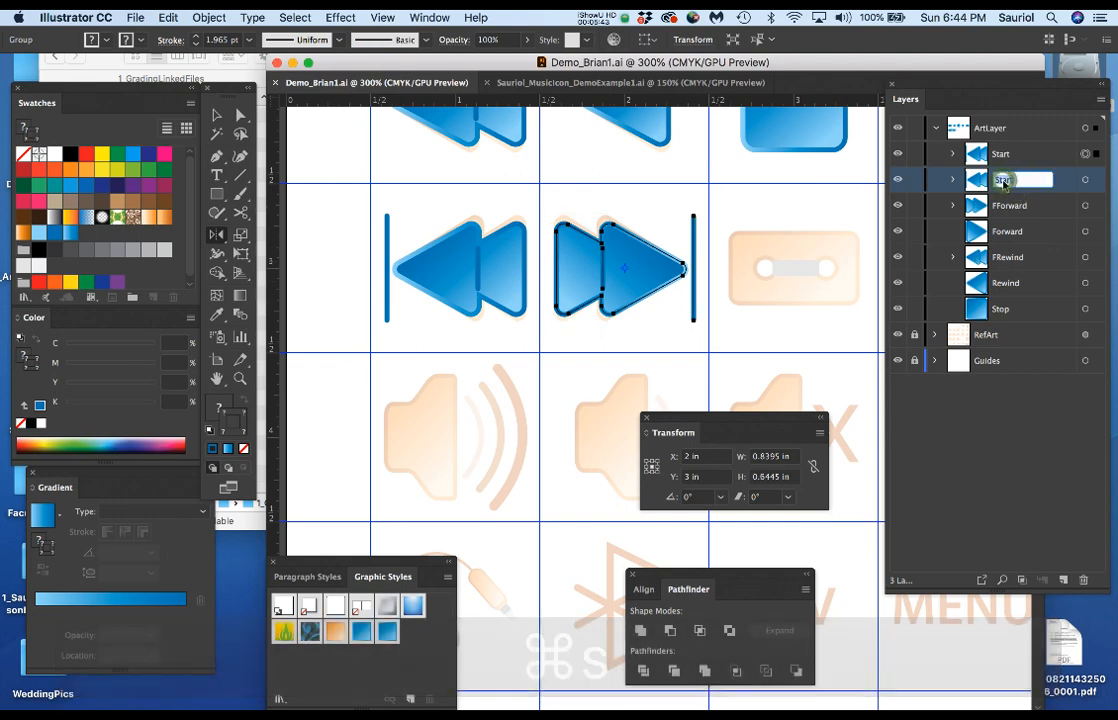
type("End")
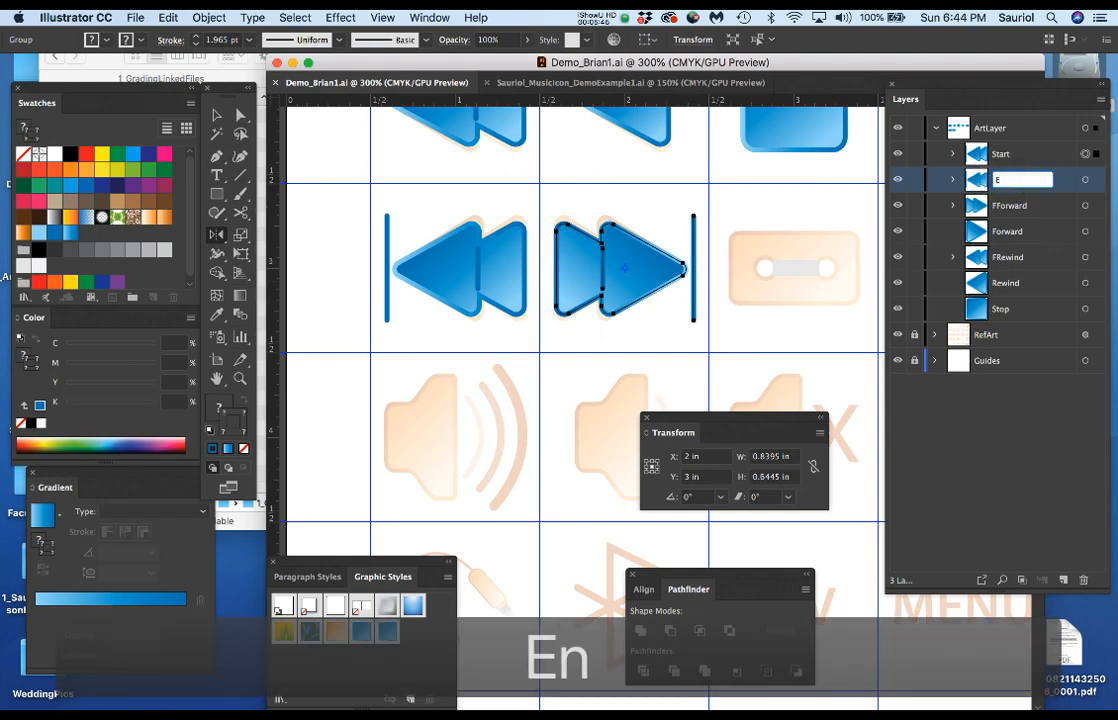
key("Return")
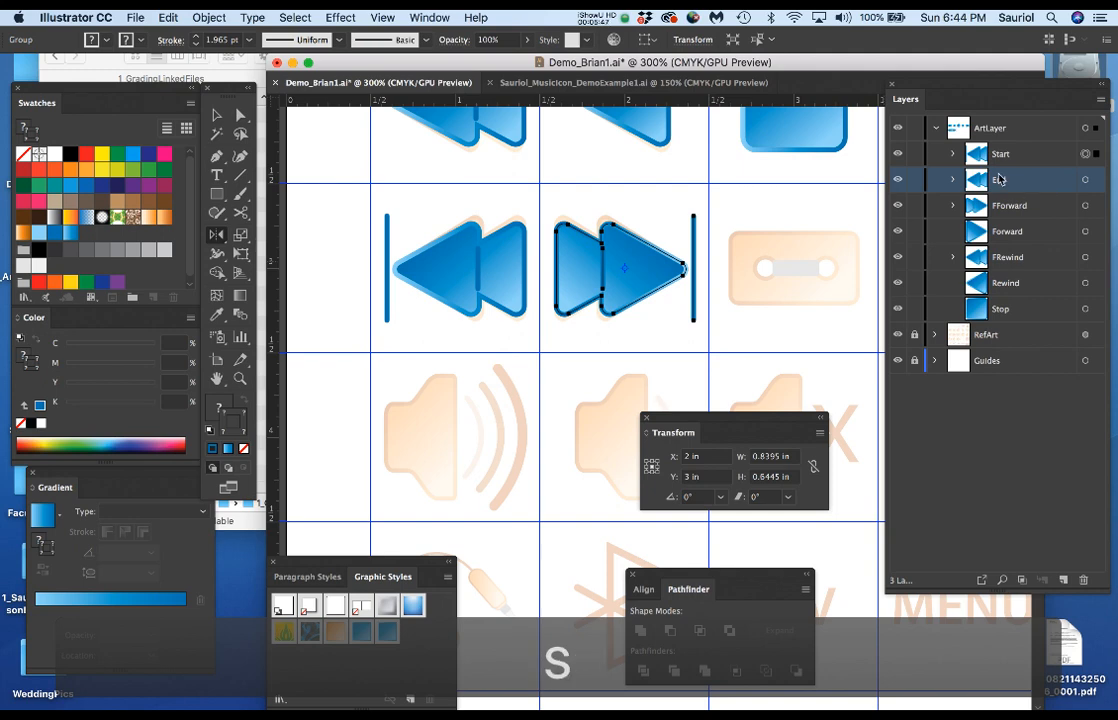
Step: Draw a rectangle about 0.77 by 0.44 in over the cassette reference body and apply the last blue gradient graphic style
scroll(789, 268, "up", 2)
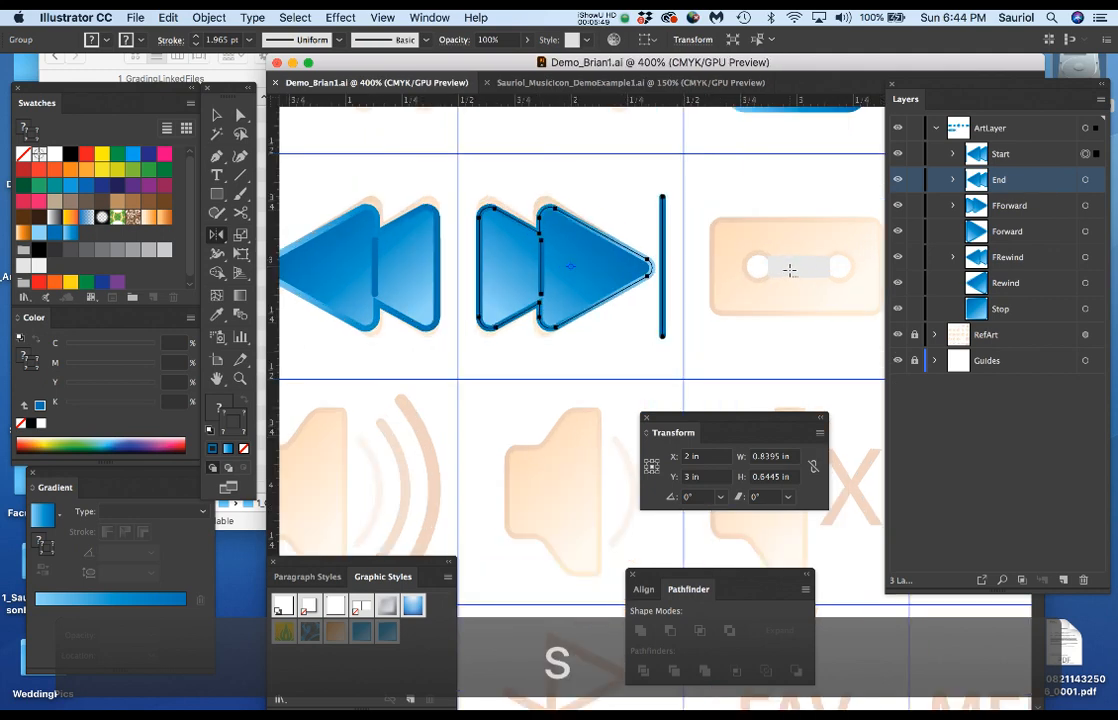
left_click_drag(789, 272, 598, 272)
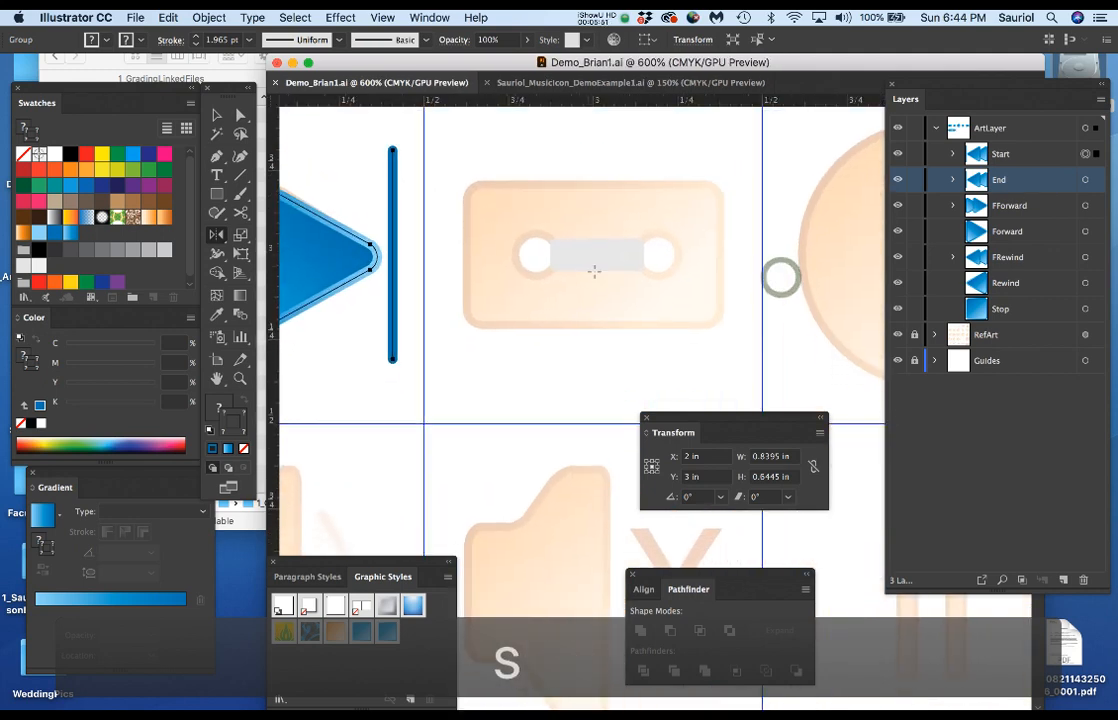
scroll(604, 276, "up", 1)
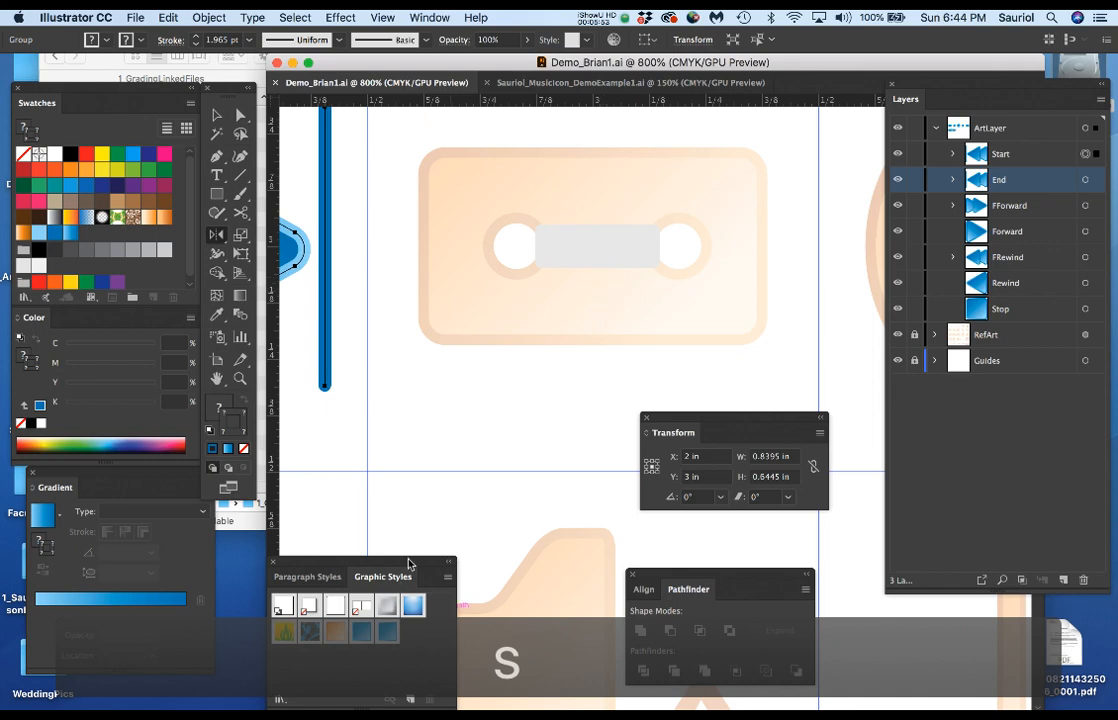
left_click_drag(413, 568, 456, 531)
key("m")
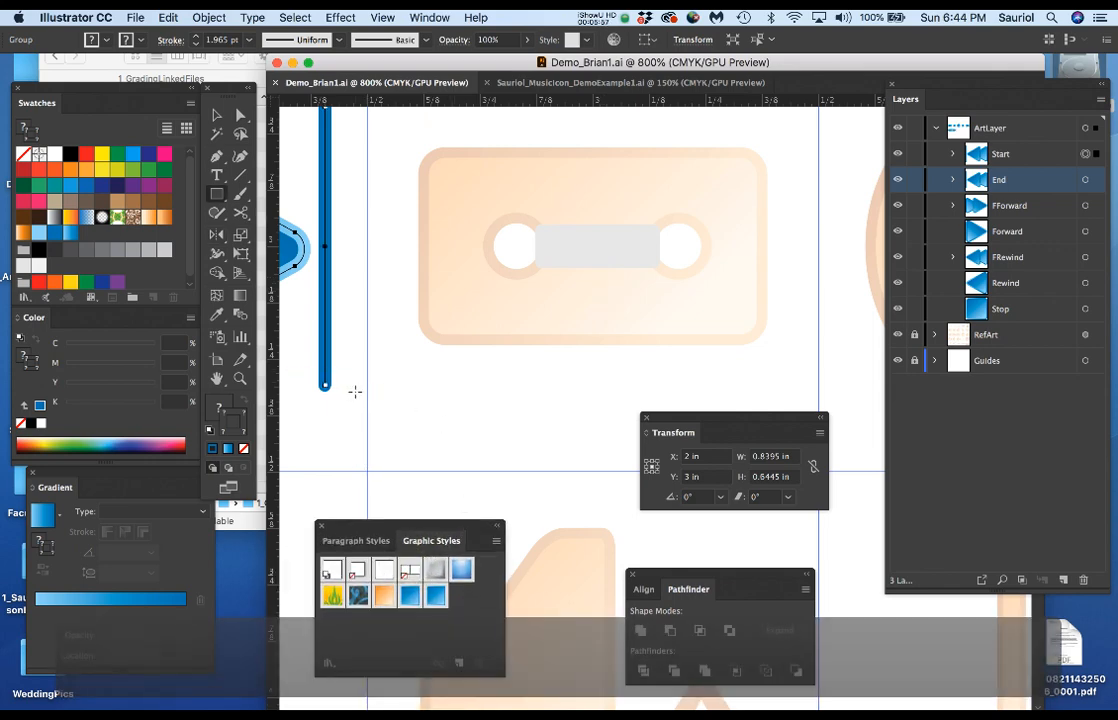
left_click(393, 407, "super")
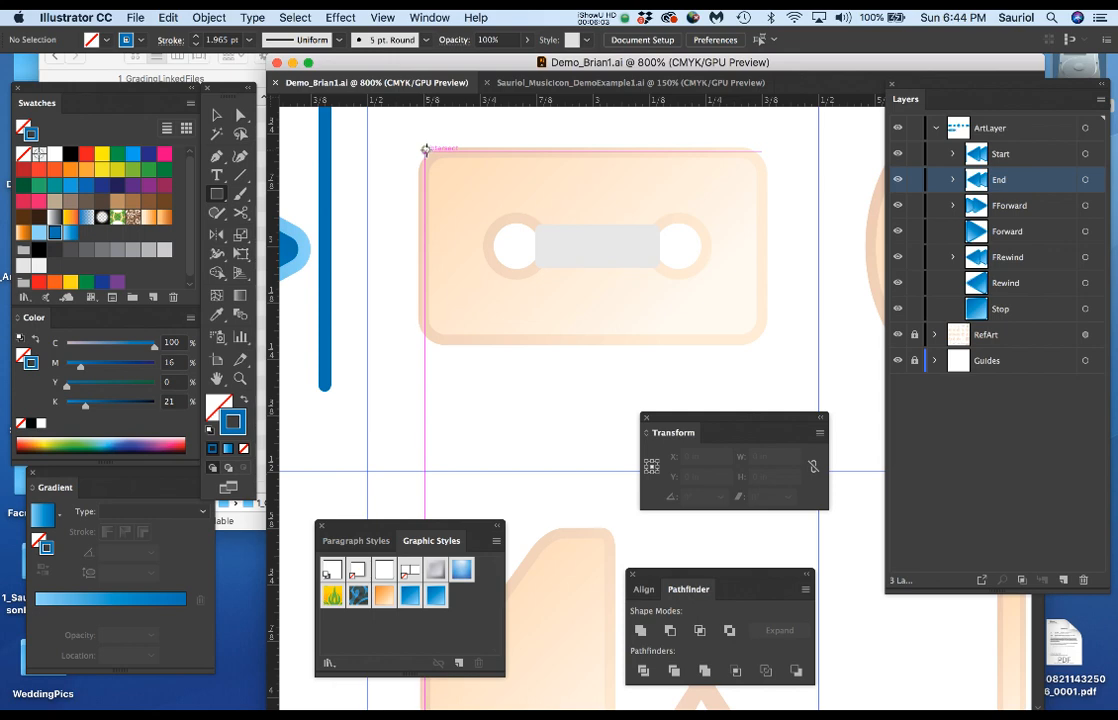
mouse_move(425, 150)
left_mouse_down()
mouse_move(666, 324)
mouse_move(762, 340)
left_mouse_up()
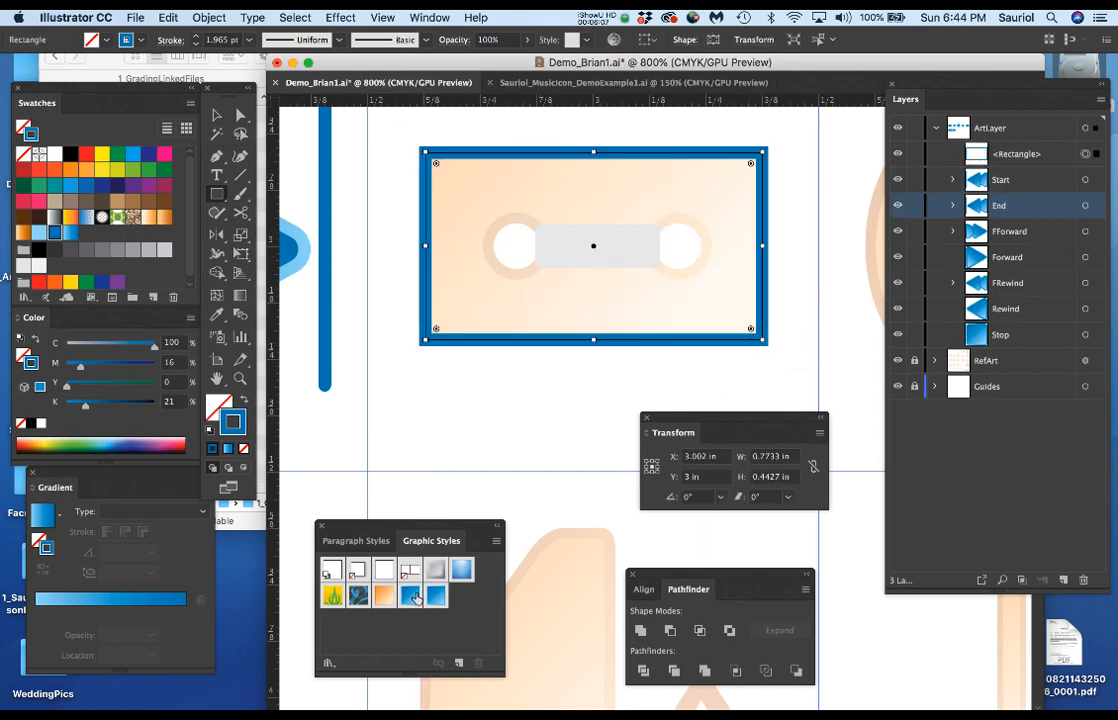
left_click(437, 598)
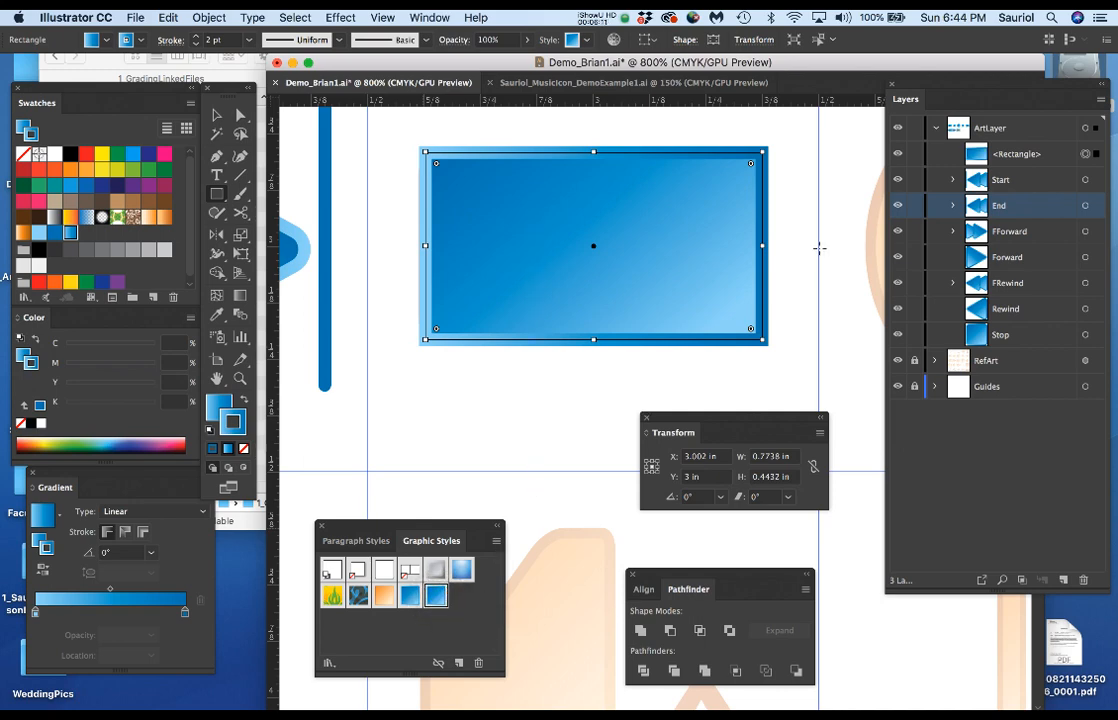
Step: Check the cassette reference beneath ArtLayer and draw a circle about 0.14 in across from the center of the left reel
left_click(897, 128)
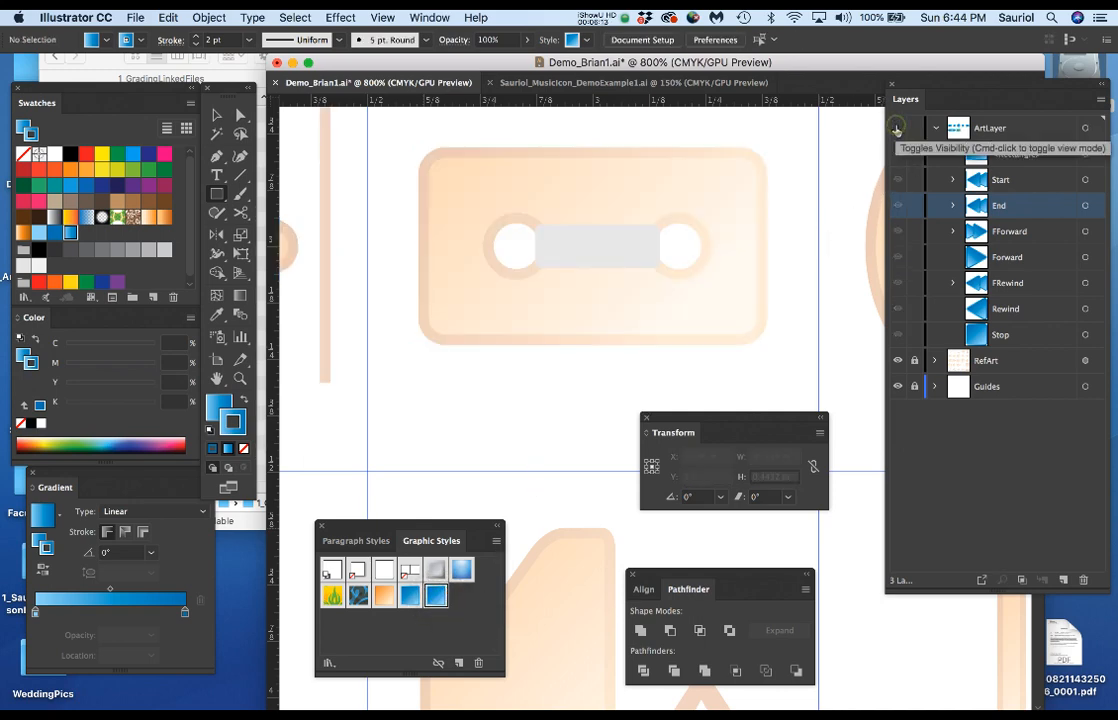
left_click(897, 128)
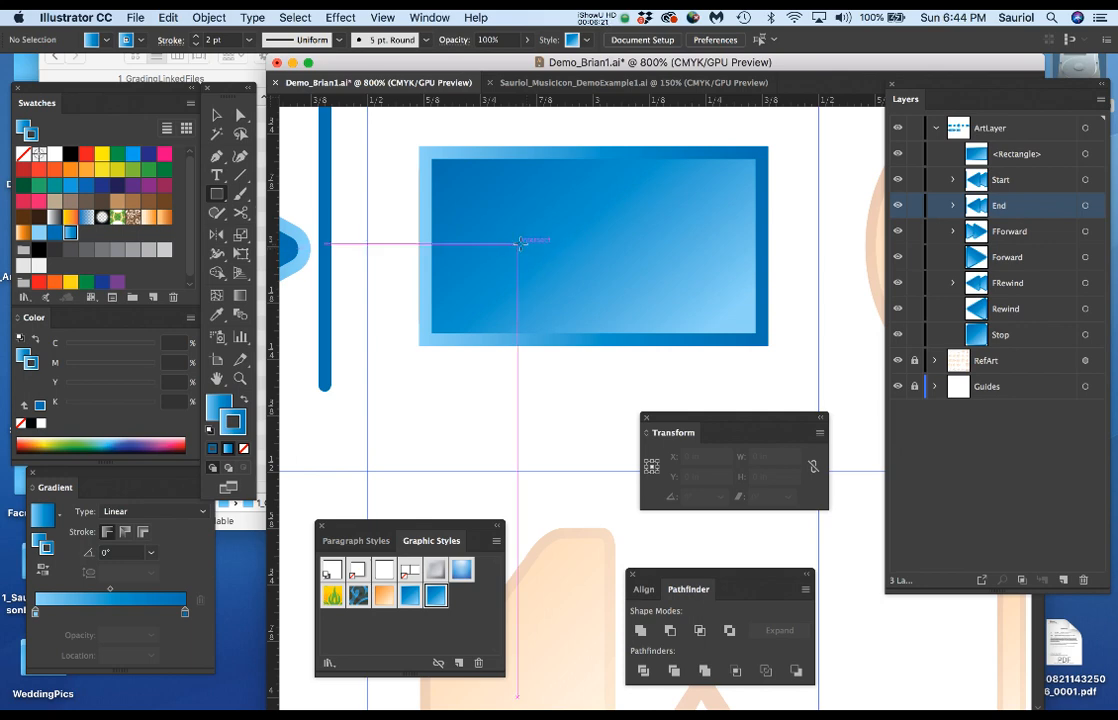
key("l")
left_click_drag(522, 244, 547, 274)
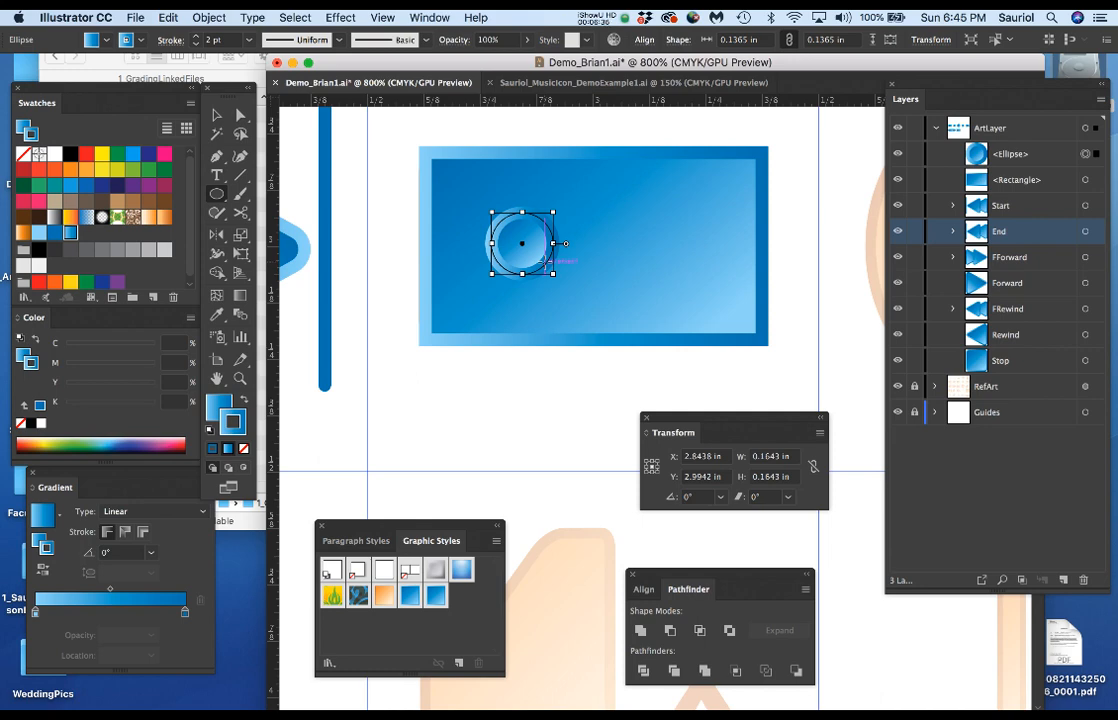
Step: Duplicate the reel circle horizontally onto the cassette's right reel position
key("v")
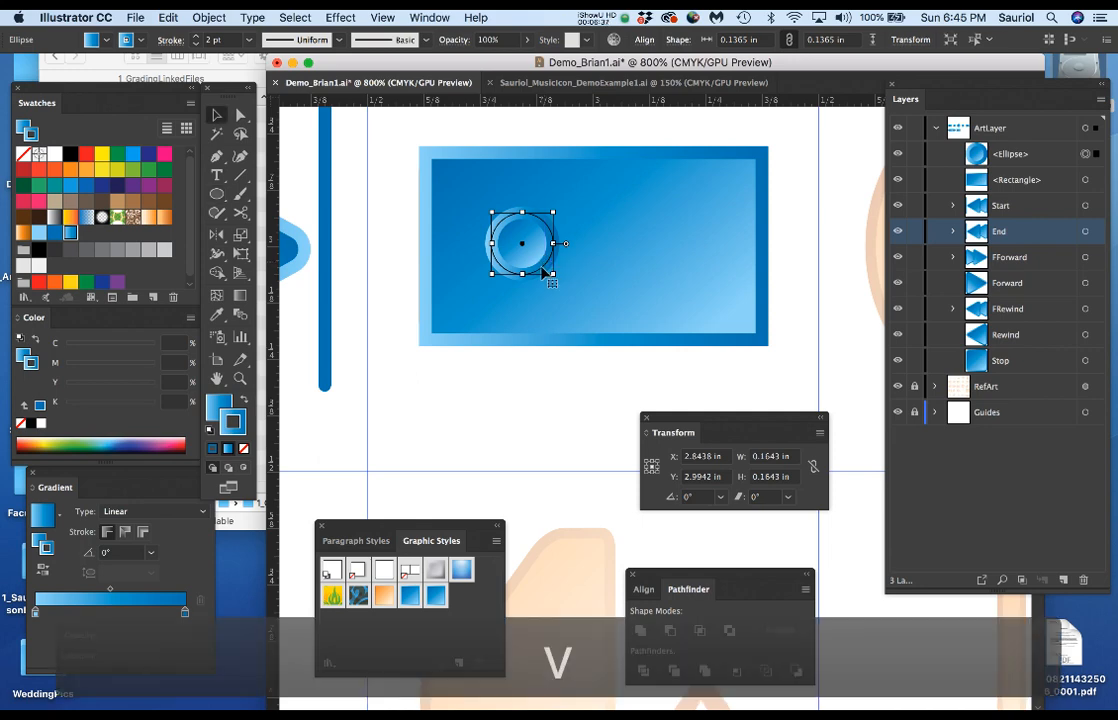
key("v")
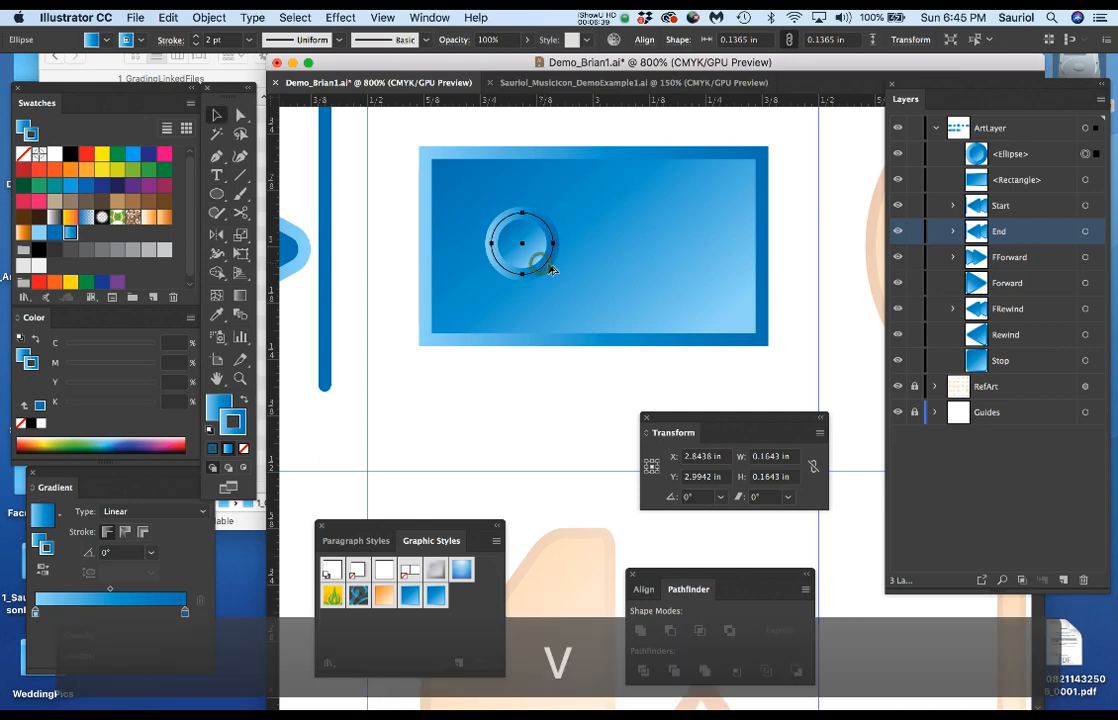
left_click_drag(551, 270, 690, 270)
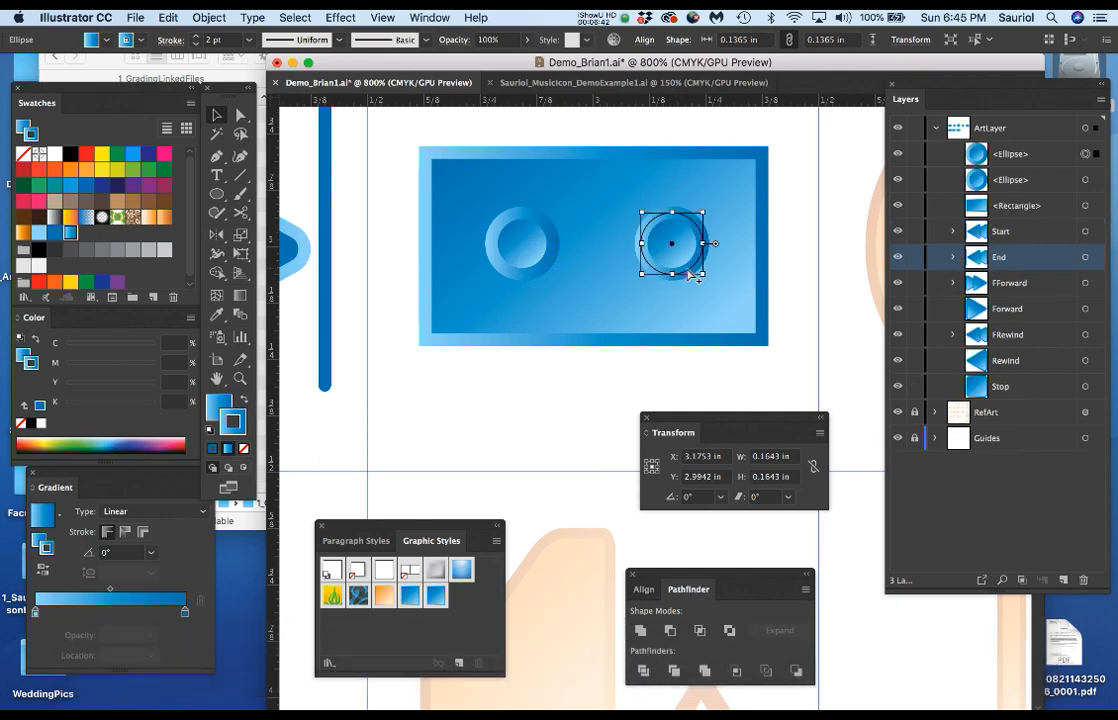
Step: Select both reel circles and set their shared X position to 3 in
left_click(548, 258, "shift")
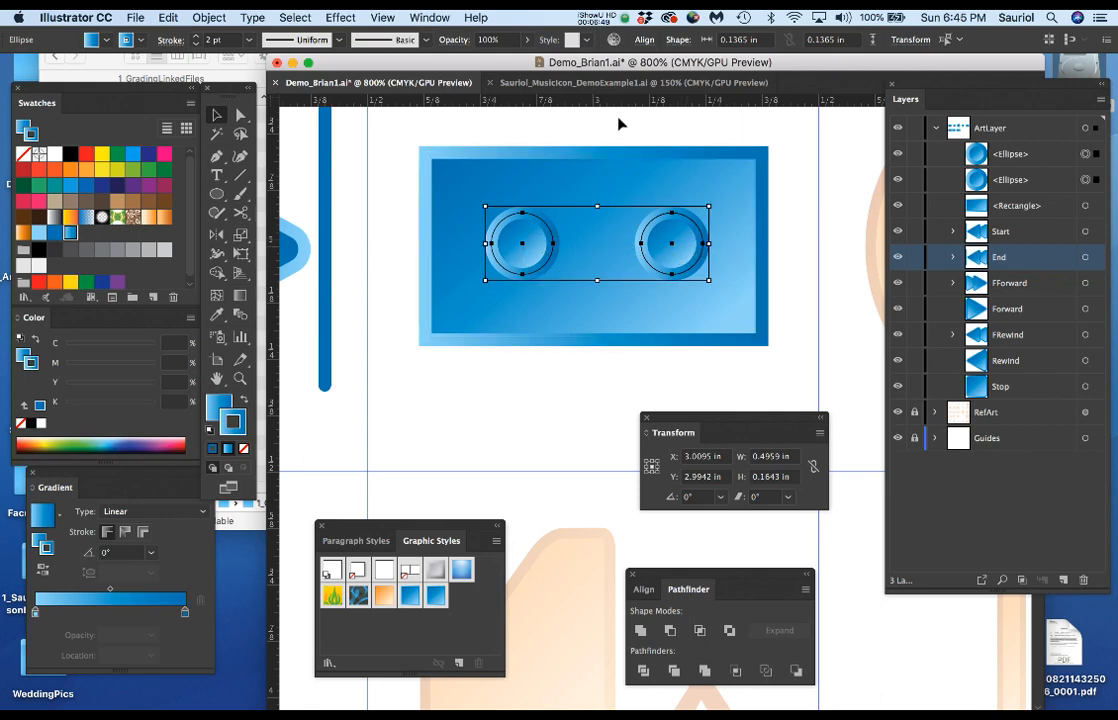
left_click(715, 457)
type("3")
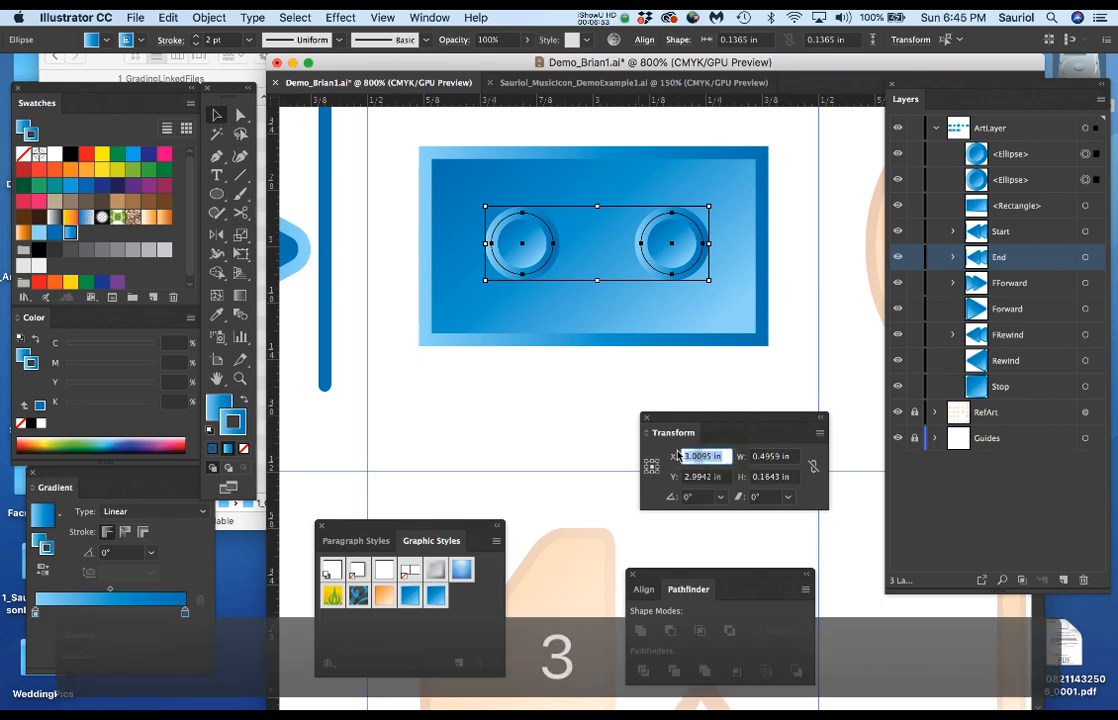
key("Return")
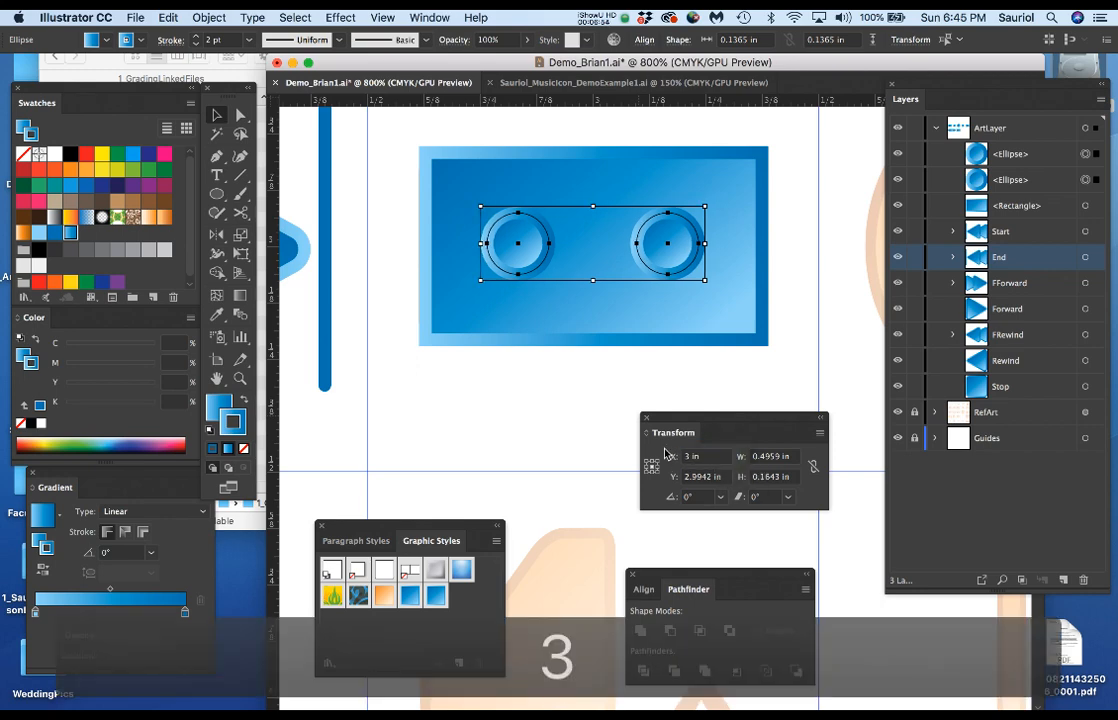
Step: Set the cassette body rectangle's X position to 3 in and round all four of its corners slightly
left_click(679, 322)
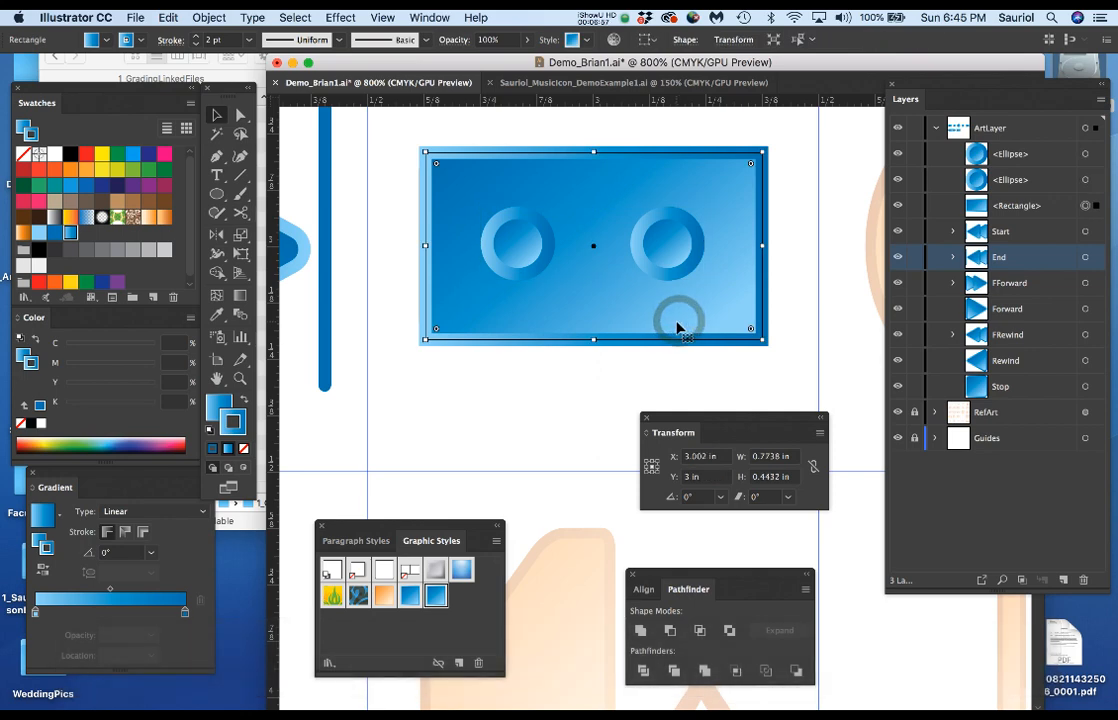
left_click(726, 457)
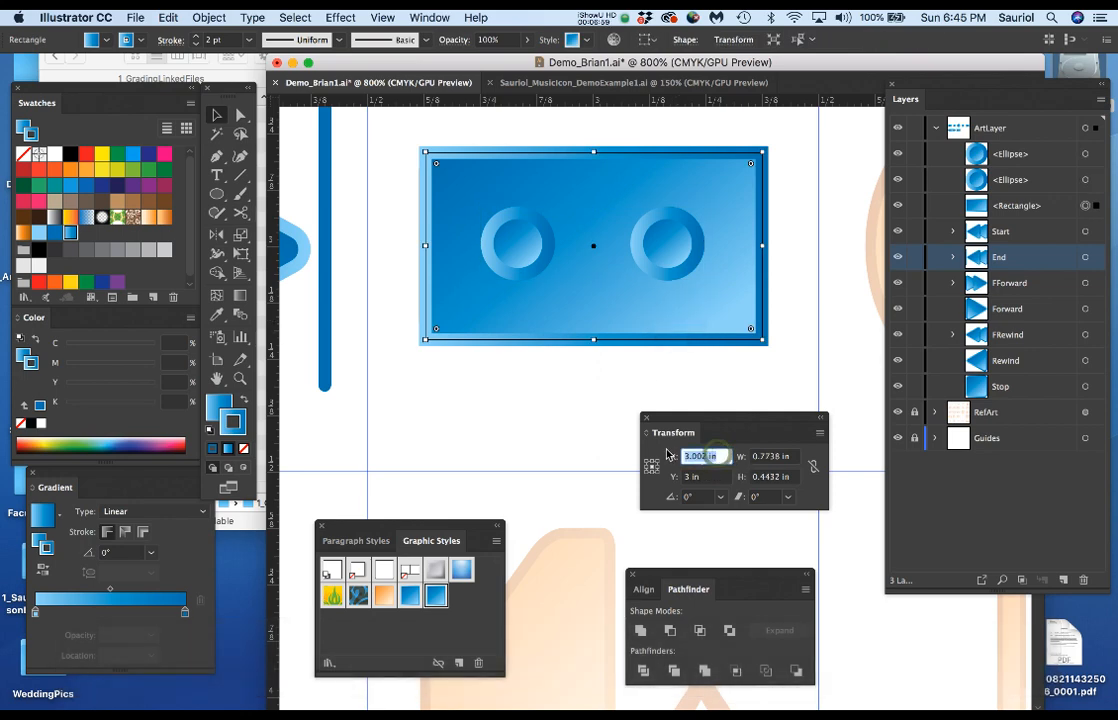
type("3")
key("Return")
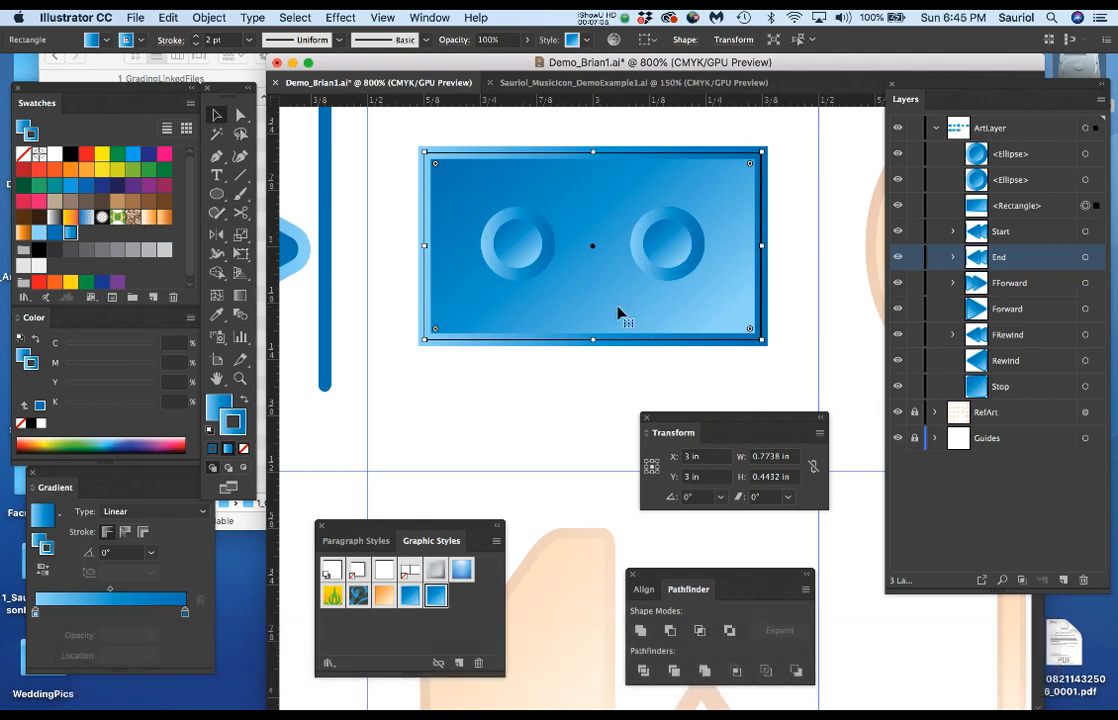
left_click(652, 318)
left_click_drag(752, 336, 739, 317)
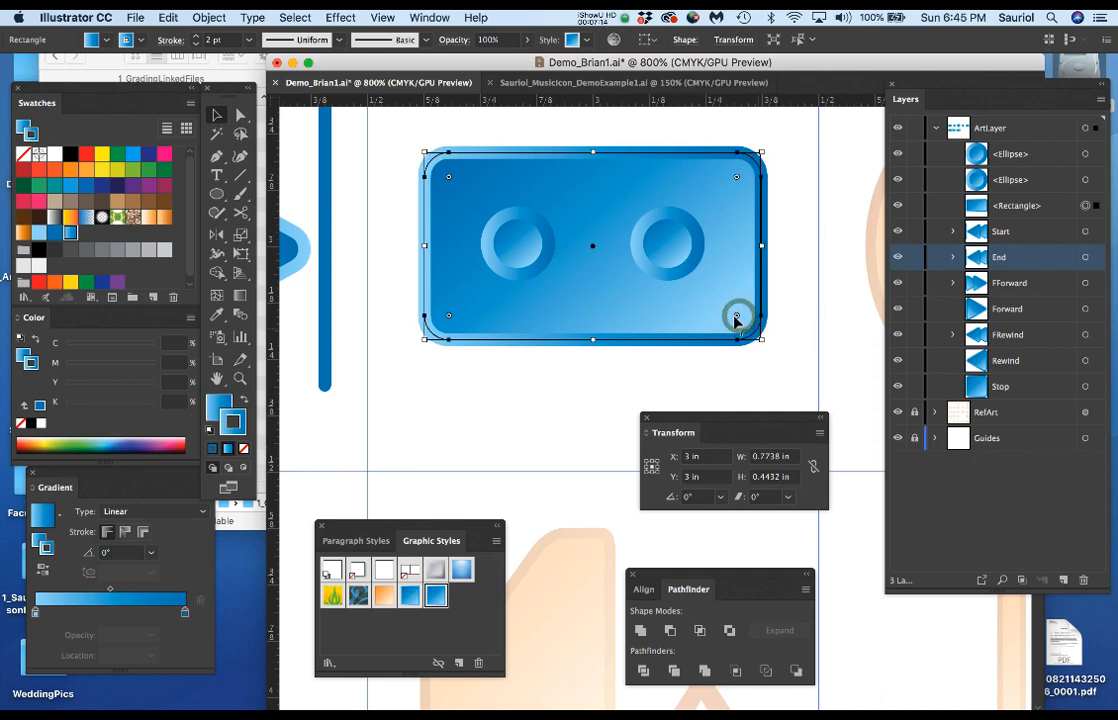
Step: Cut the two reel circles out of the cassette body with the Minus Front shape mode
left_click(533, 245)
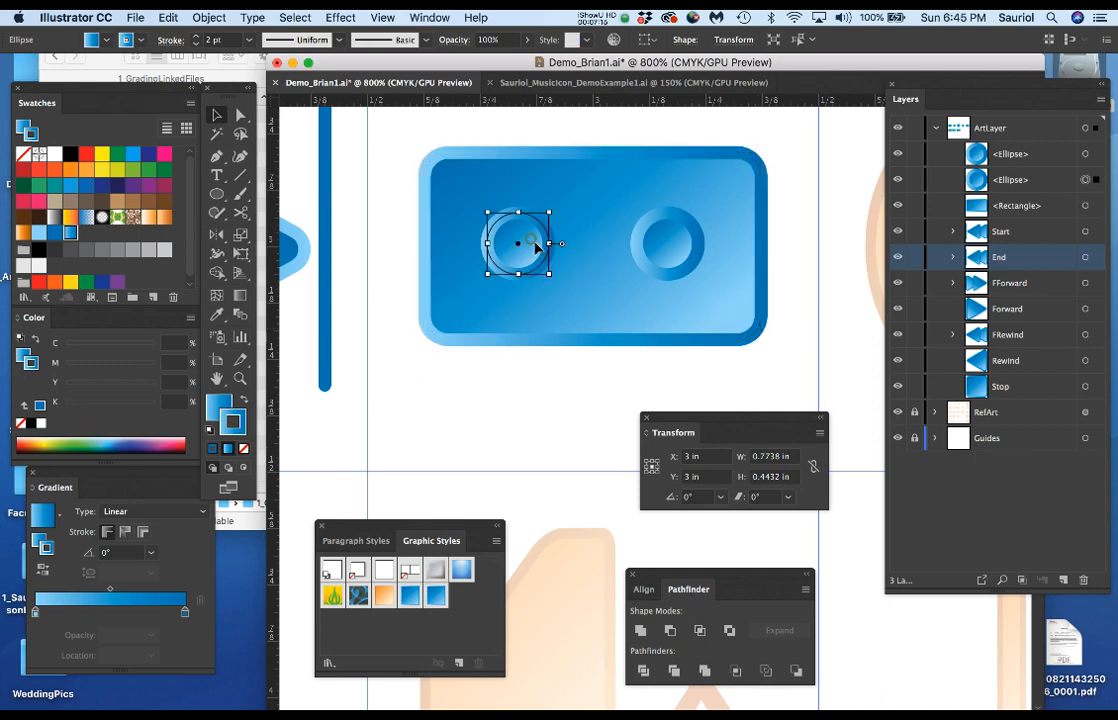
left_click(672, 249, "shift")
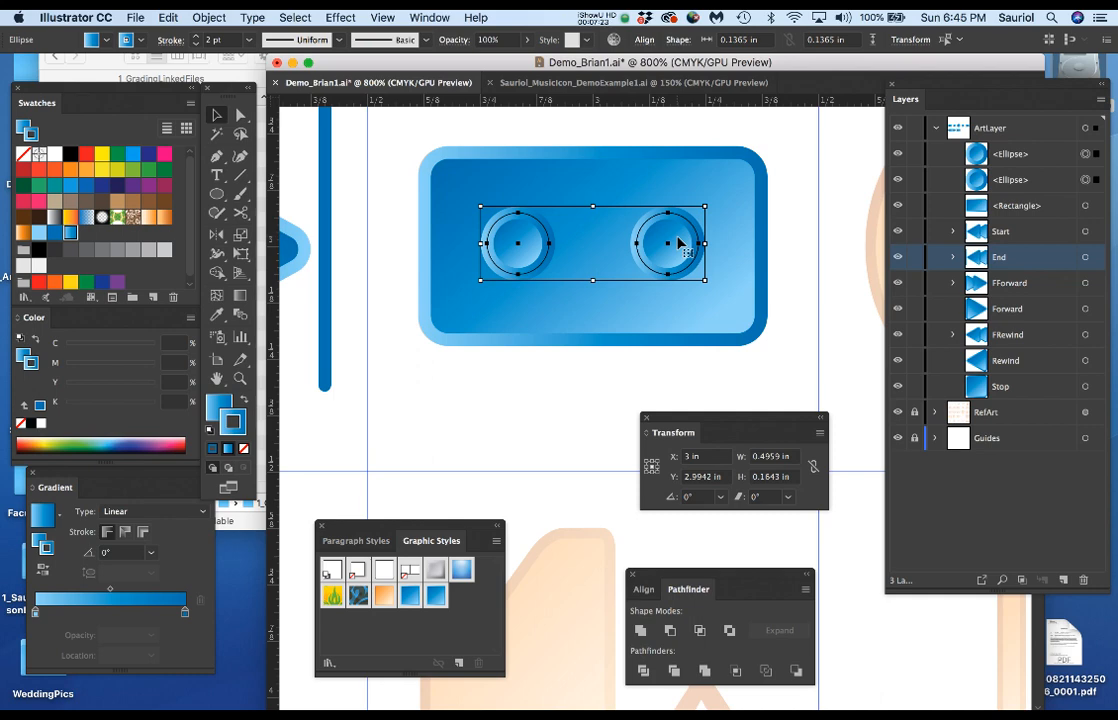
left_click(646, 322, "shift")
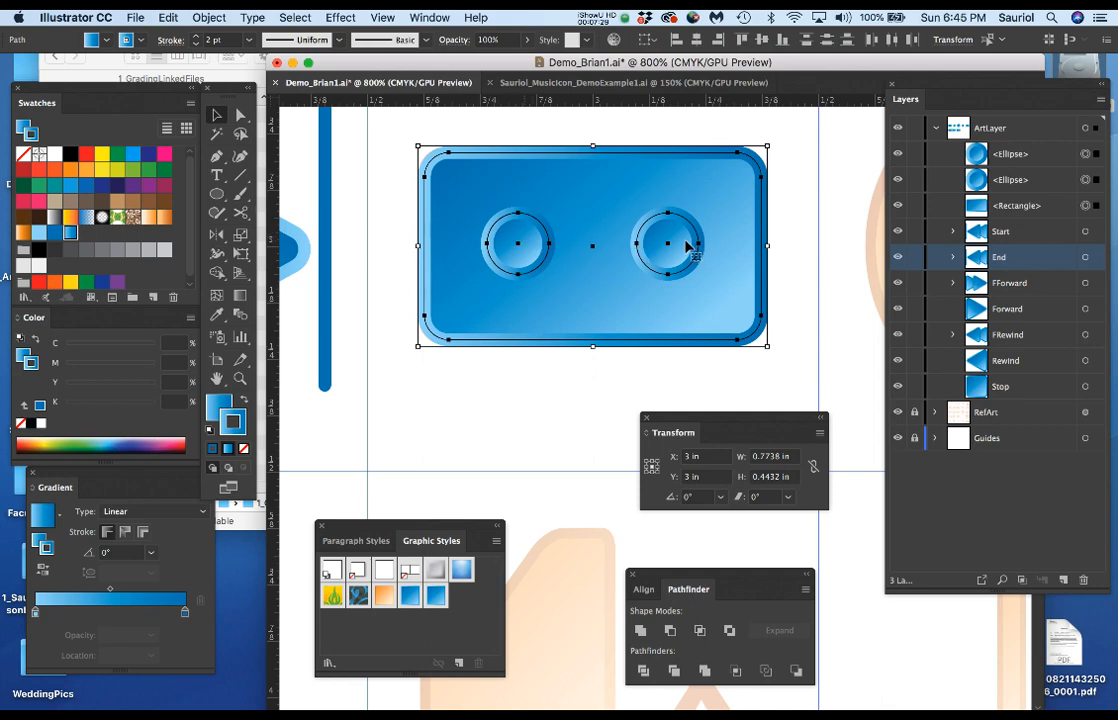
left_click_drag(694, 582, 444, 362)
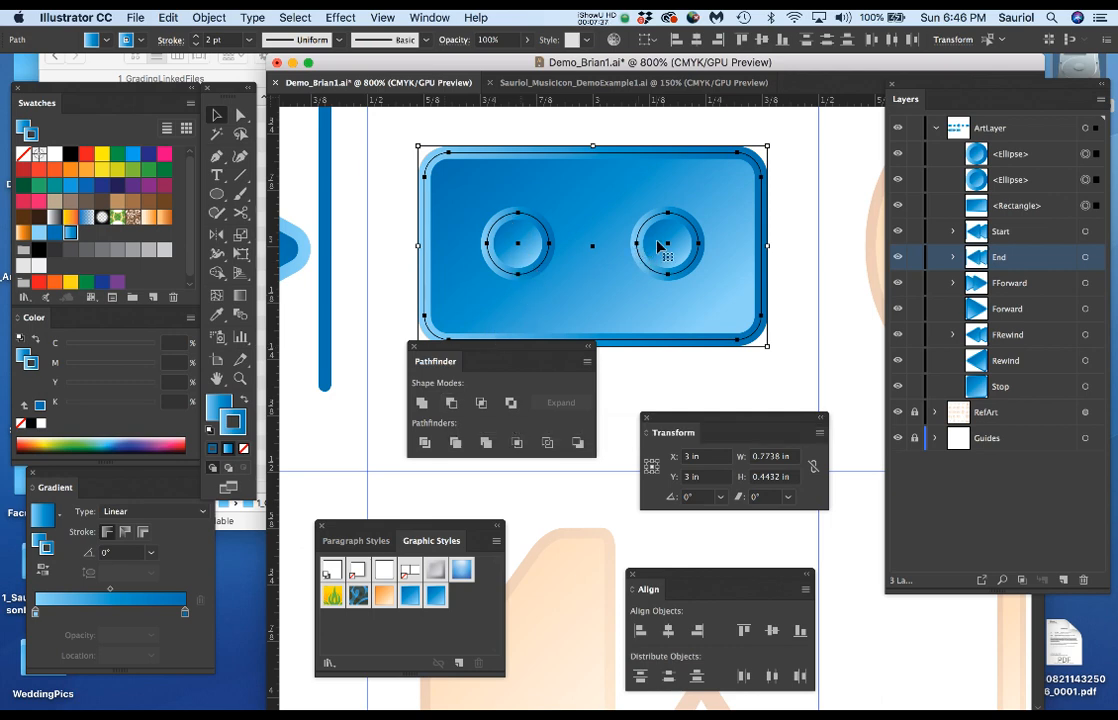
left_click(451, 403)
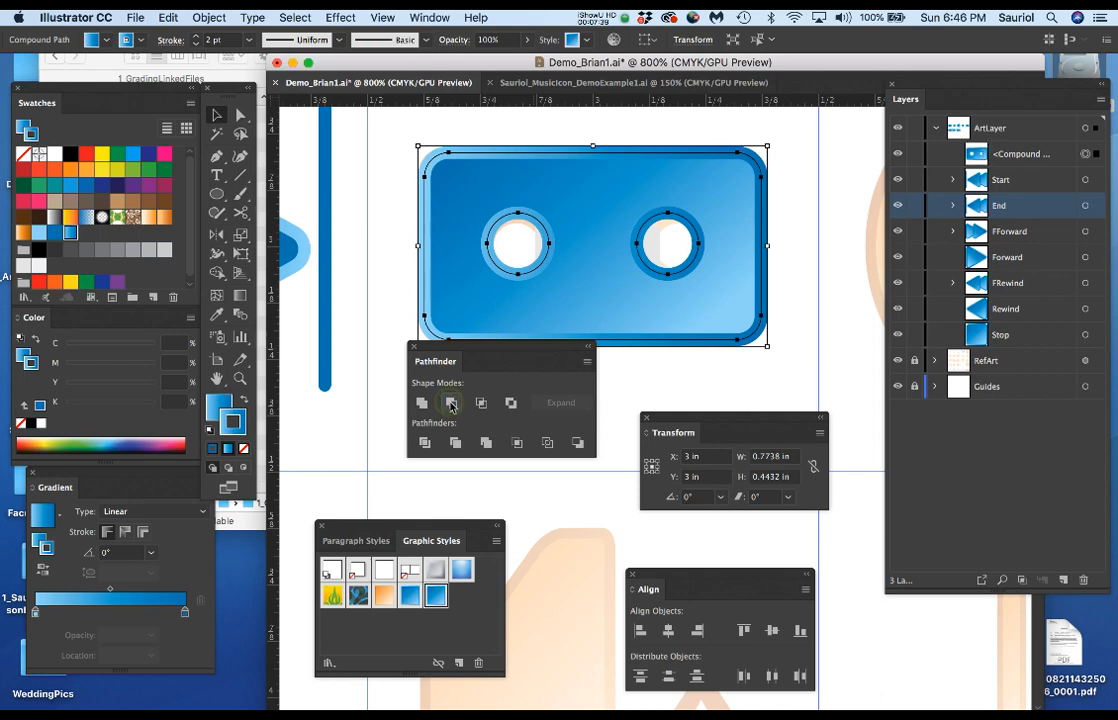
left_click_drag(519, 351, 517, 424)
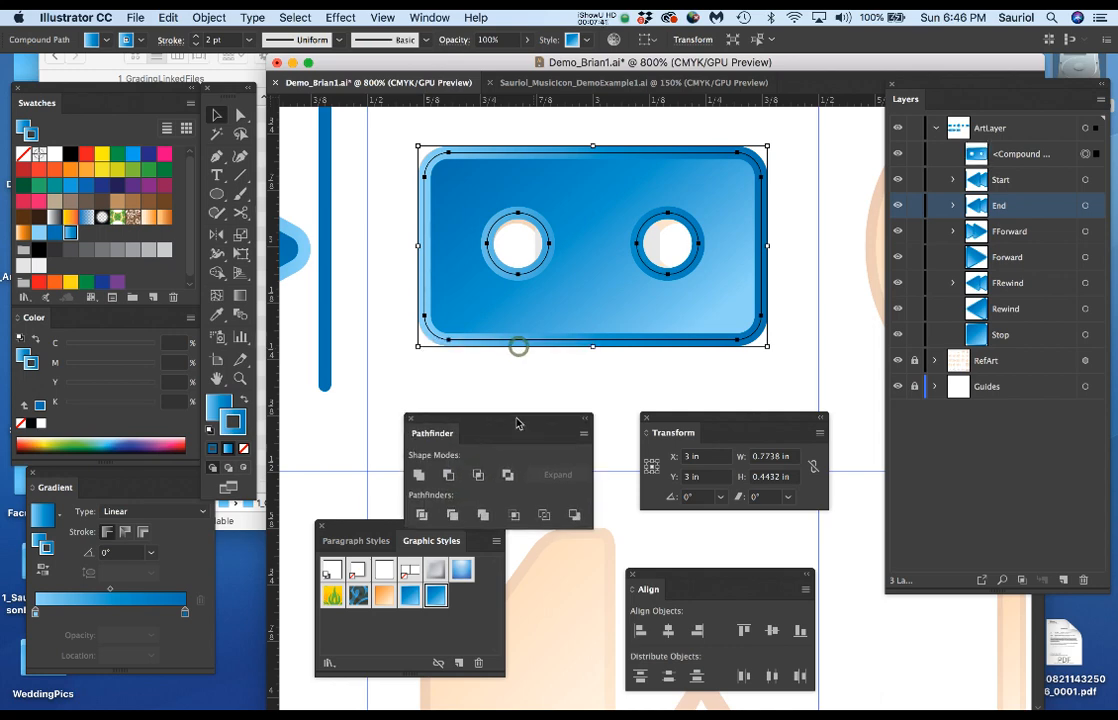
left_click_drag(746, 422, 765, 470)
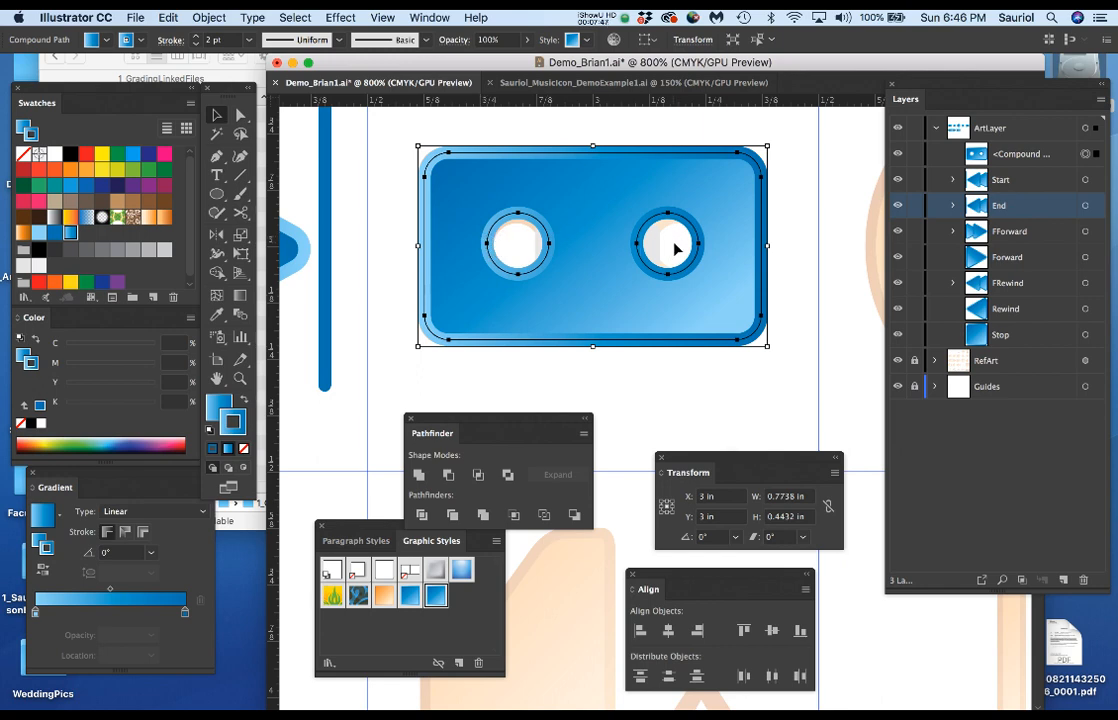
Step: Draw a rectangle about 0.41 by 0.32 in over the lower middle of the cassette and send it to the back
key("m")
mouse_move(683, 372)
left_mouse_down()
mouse_move(640, 235)
mouse_move(508, 243)
left_mouse_up()
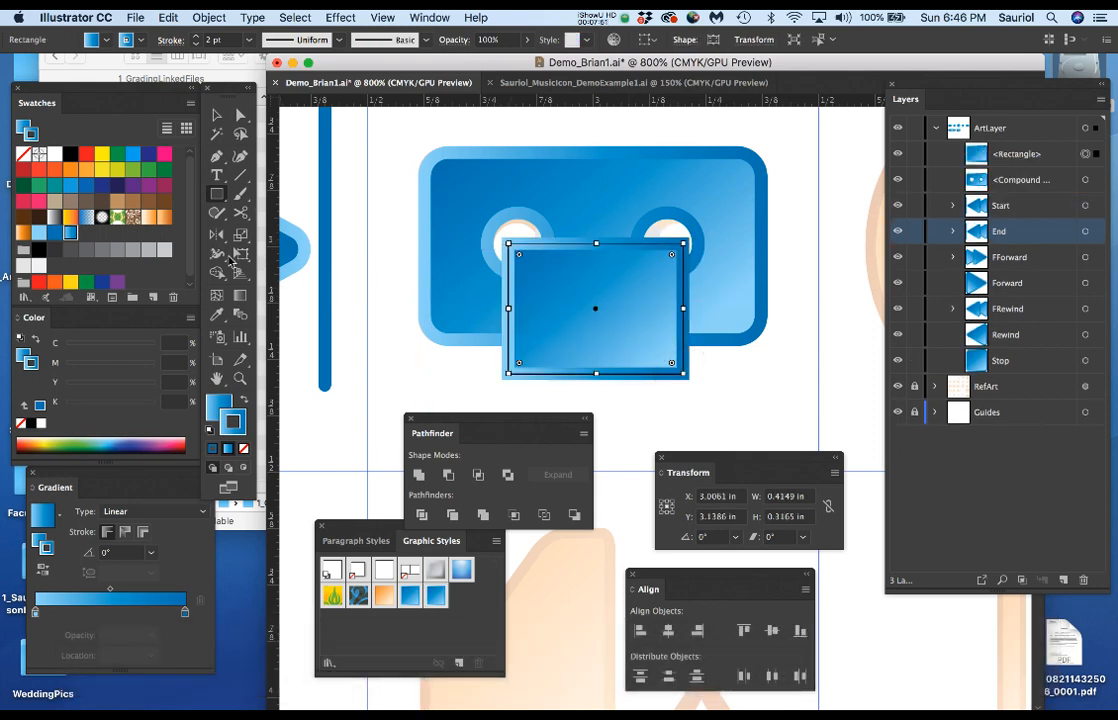
left_click(207, 17)
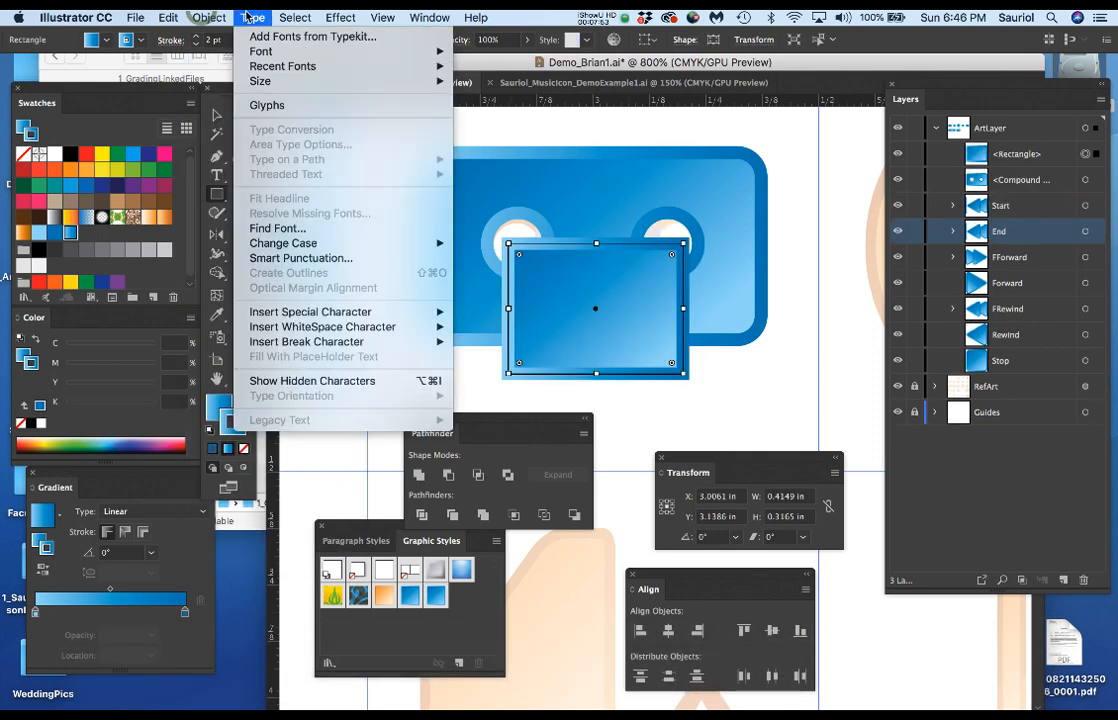
mouse_move(250, 51)
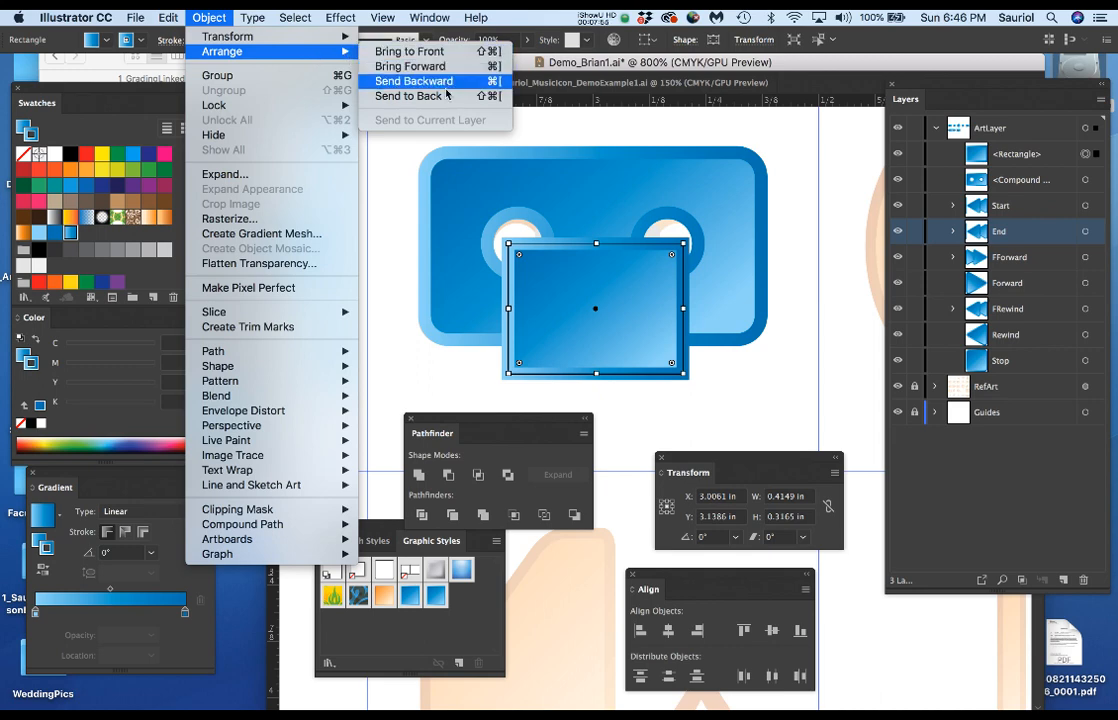
left_click(400, 100)
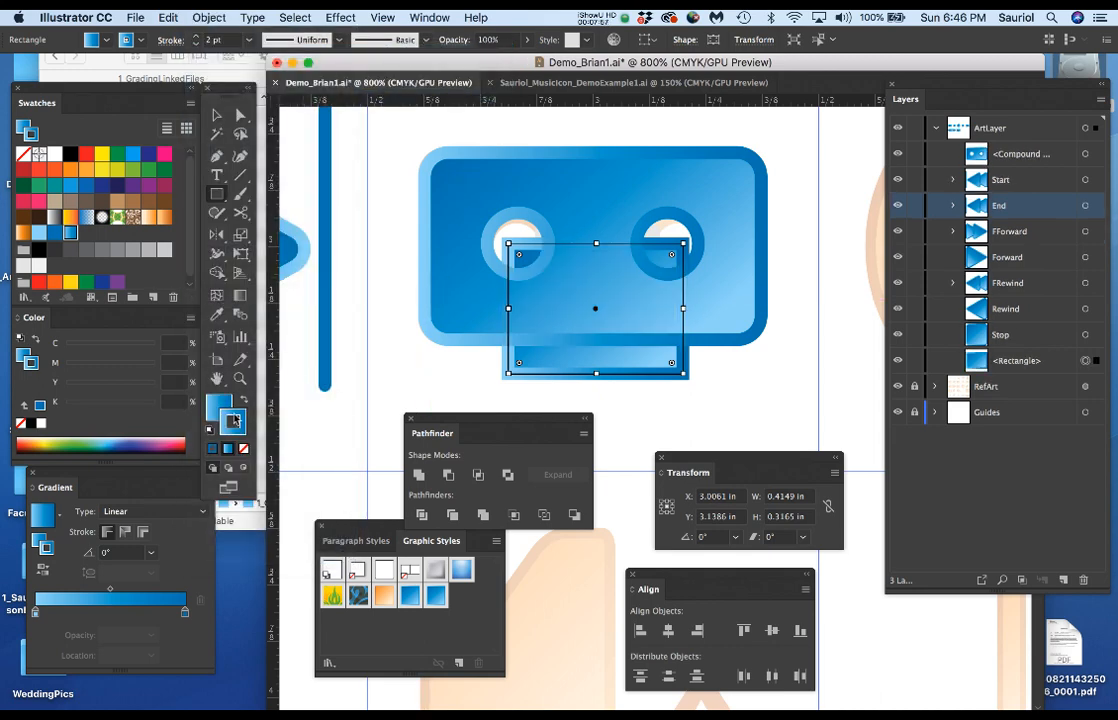
Step: Remove the new rectangle's stroke and give it a solid magenta fill
left_click(245, 450)
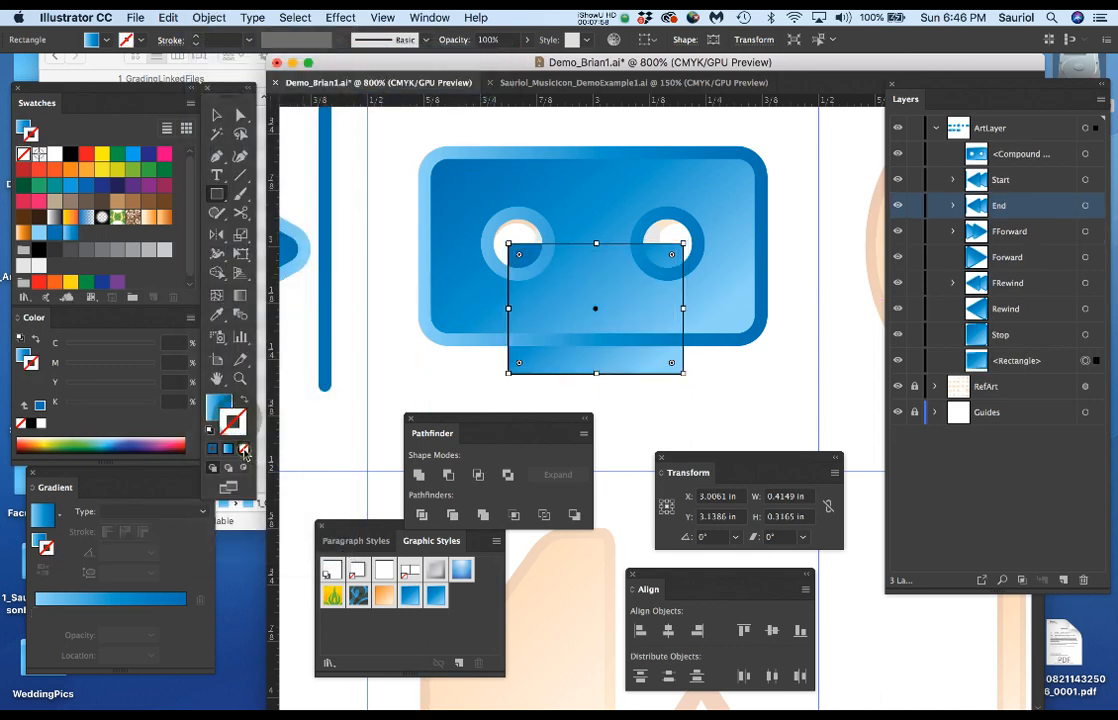
left_click(217, 402)
left_click(164, 153)
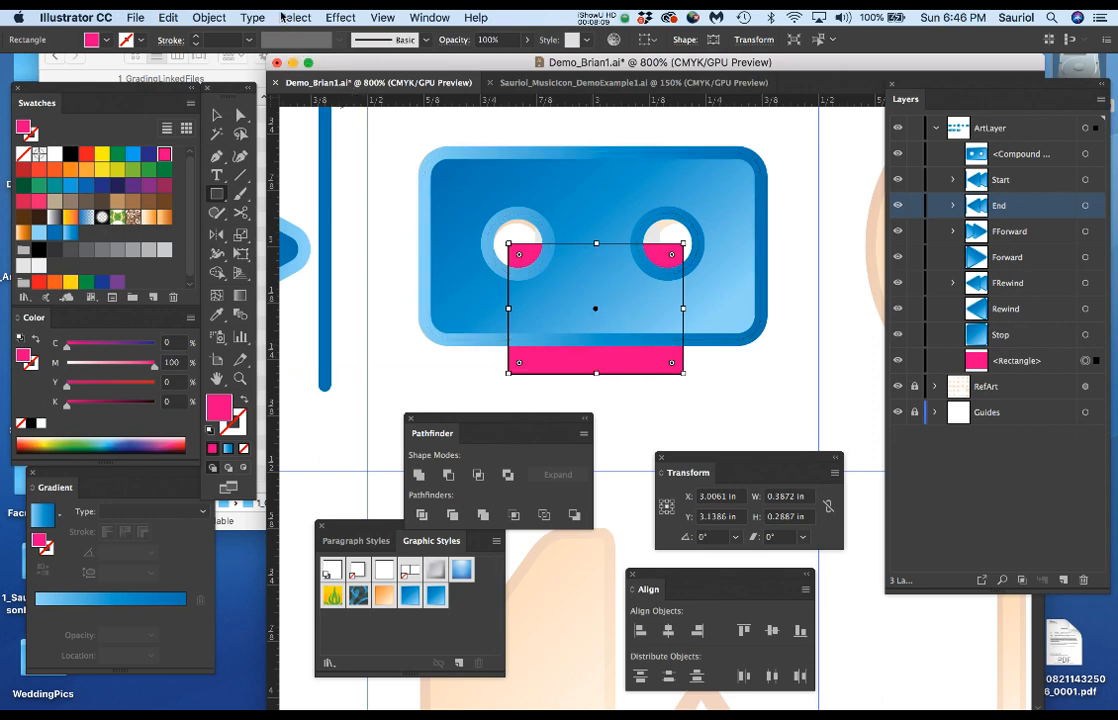
Step: Bring the magenta rectangle to the front of the cassette artwork
left_click(212, 17)
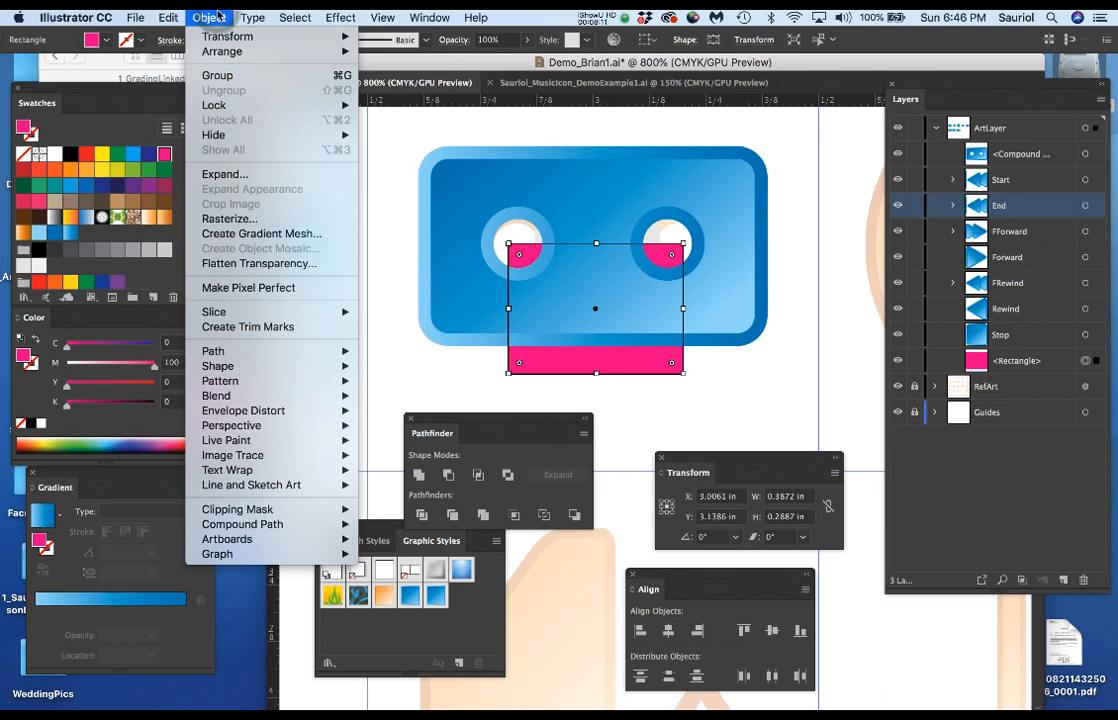
mouse_move(225, 55)
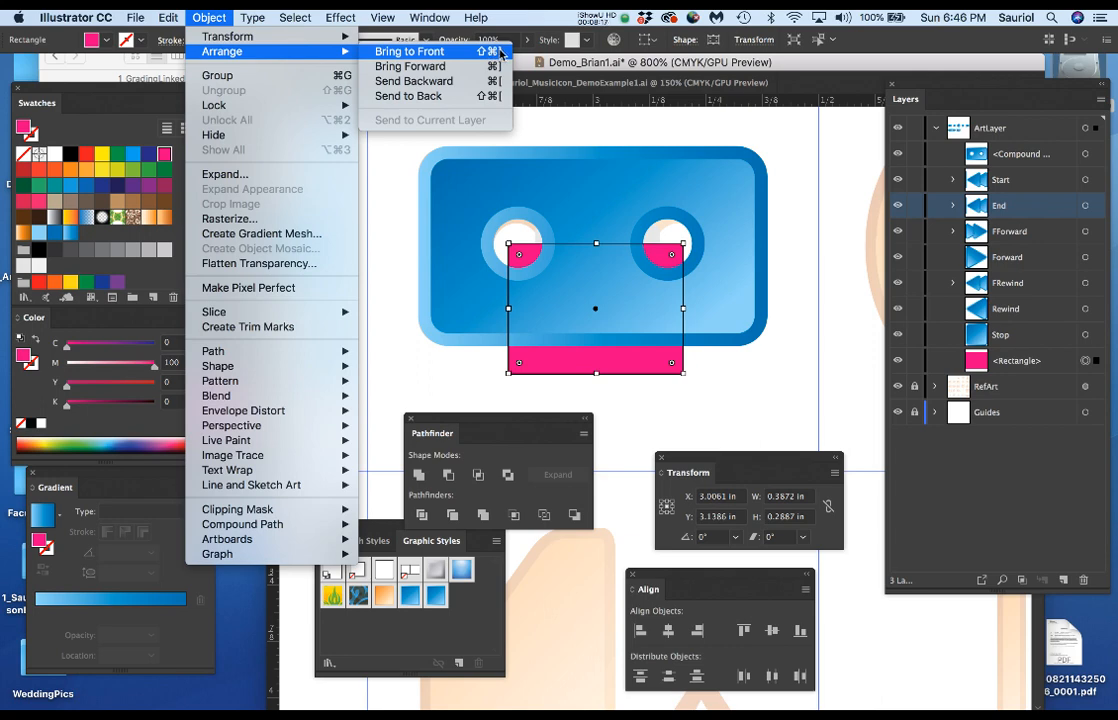
left_click(832, 210)
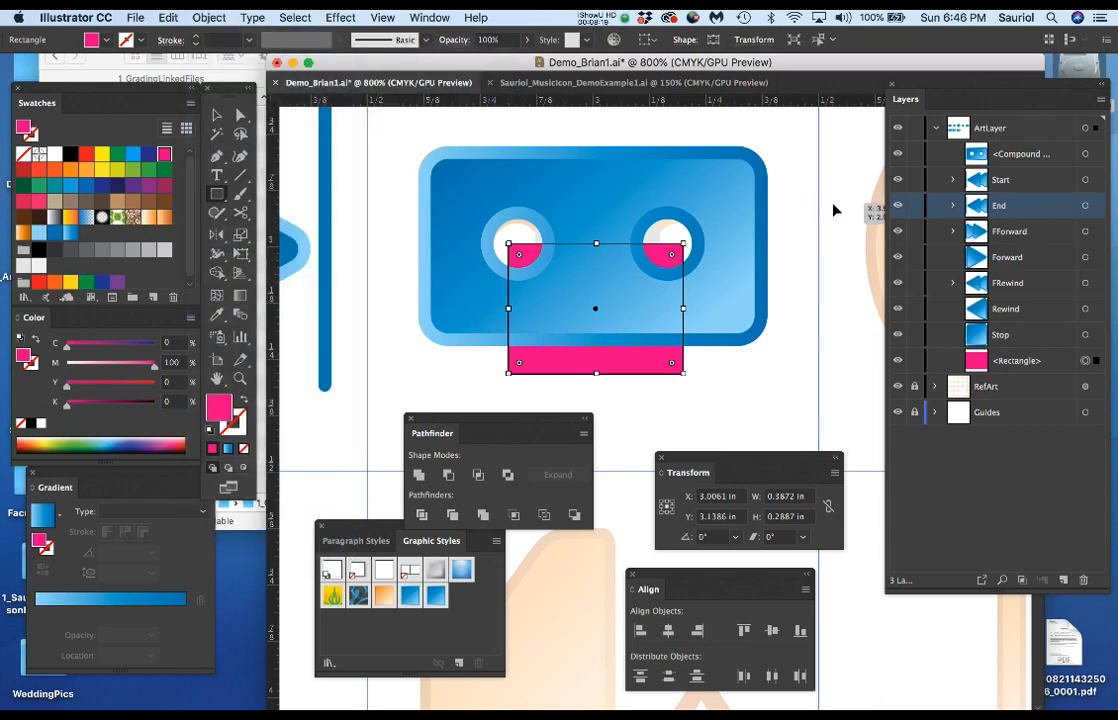
key("super+shift+bracketright")
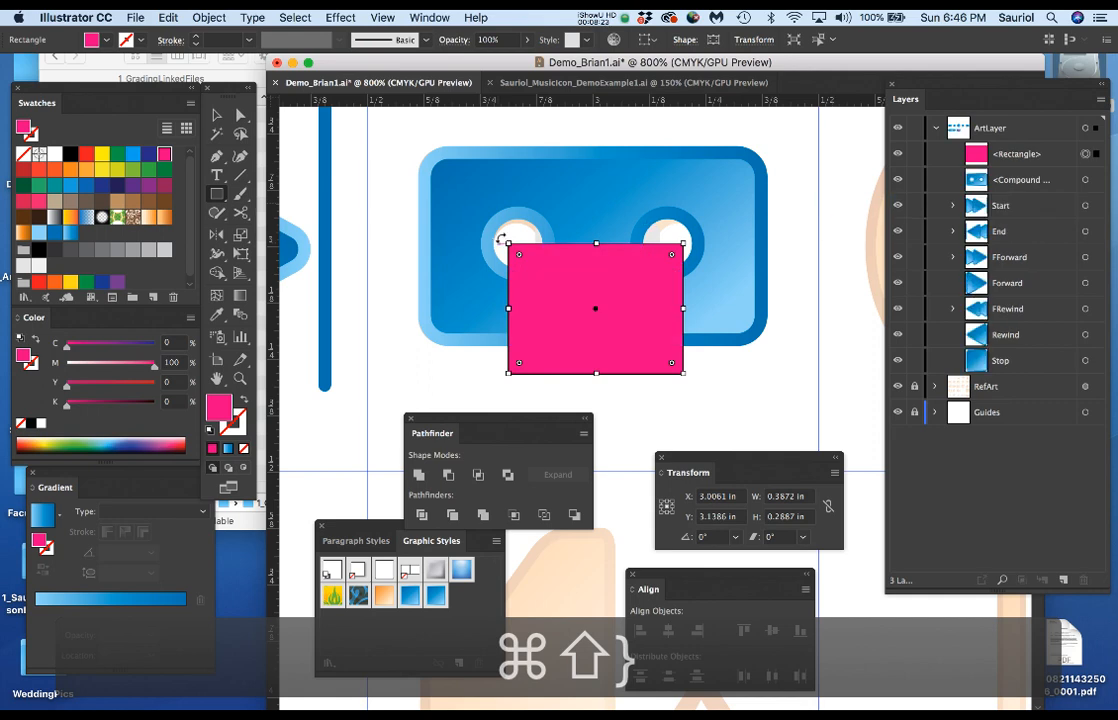
Step: Center the magenta rectangle on the cassette by setting its X and Y positions to 3 in
scroll(501, 238, "up", 1, "alt")
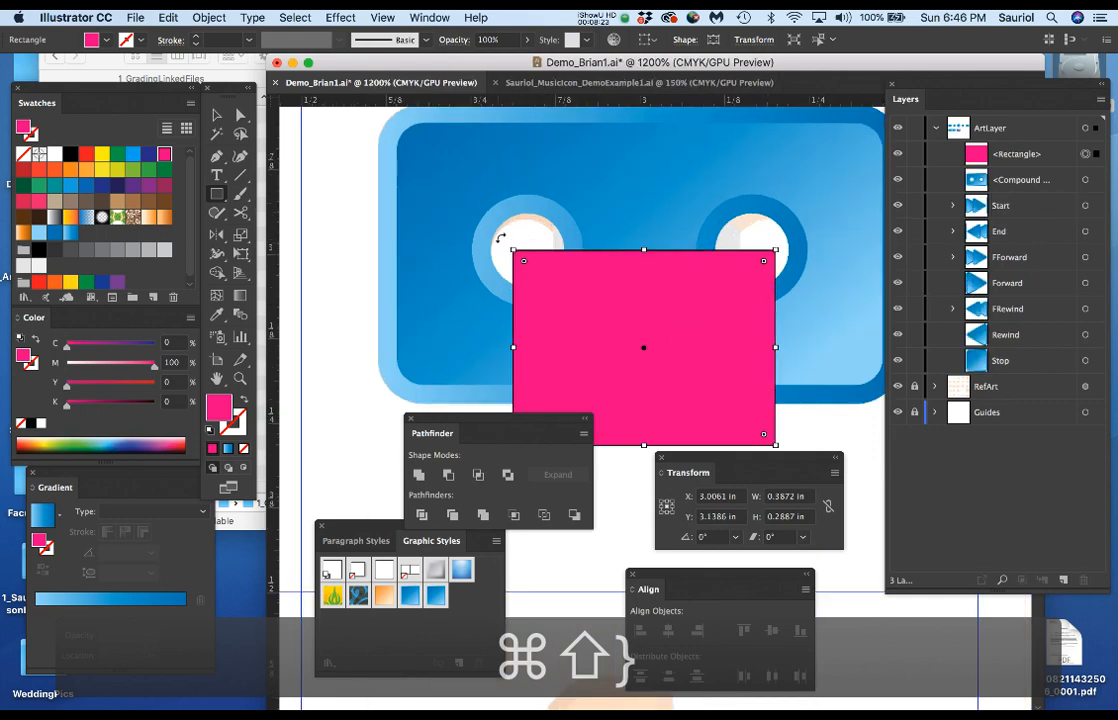
left_click(712, 497)
type("3")
key("Return")
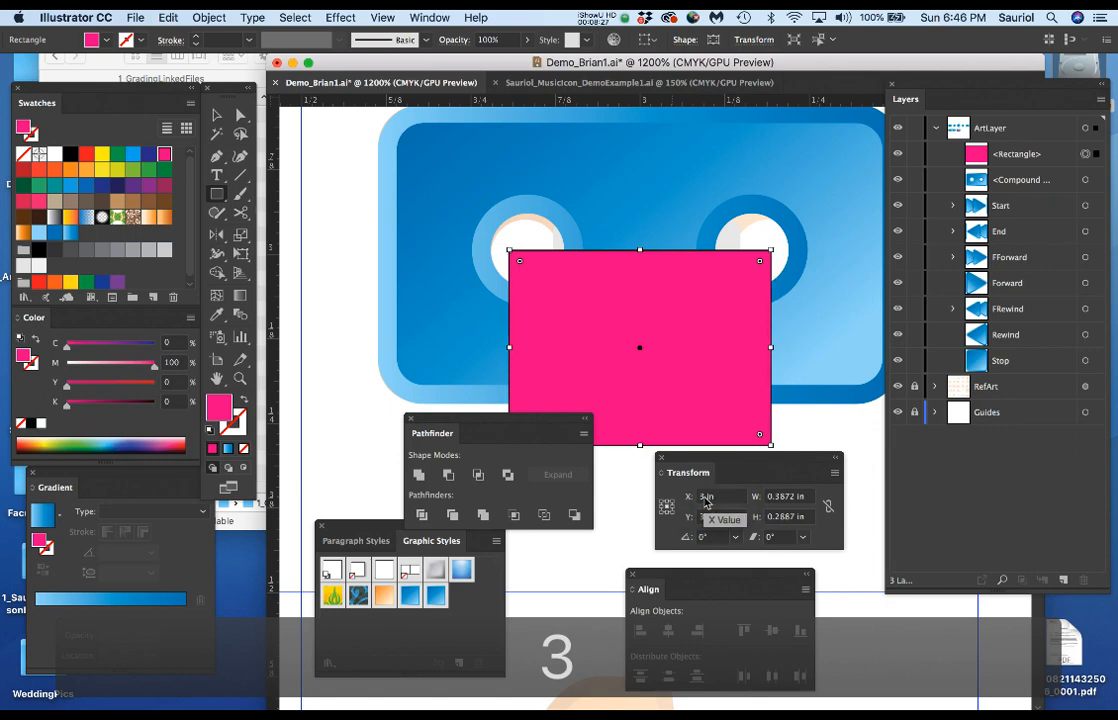
scroll(694, 320, "down", 1)
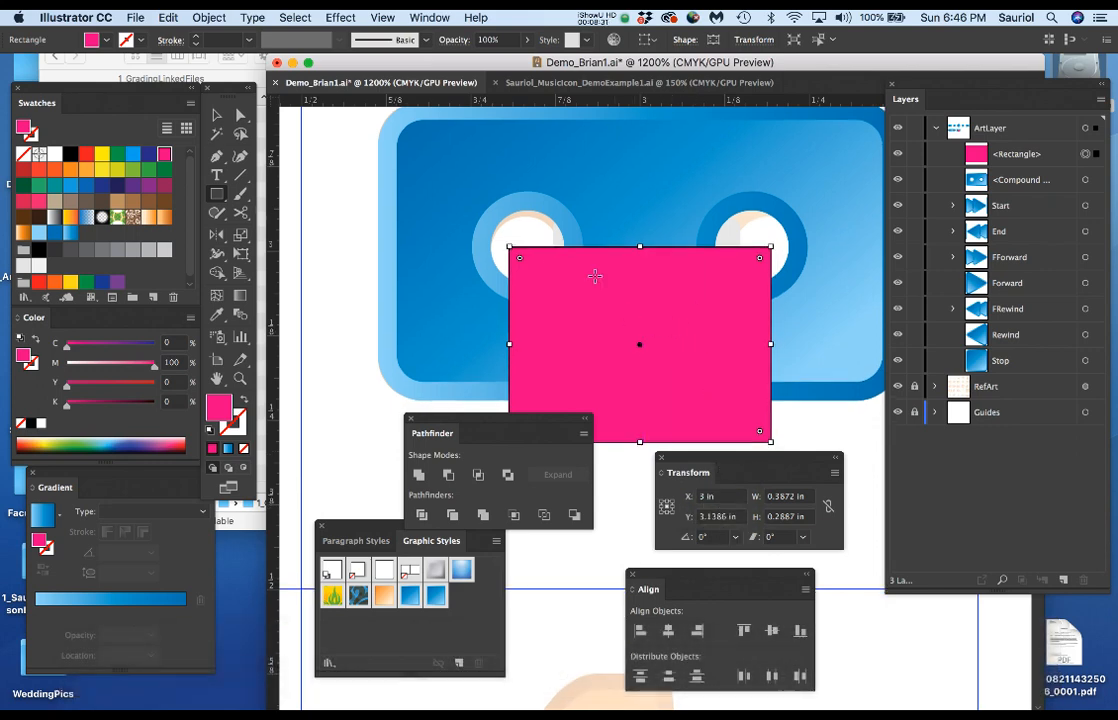
left_click(744, 517)
type("3")
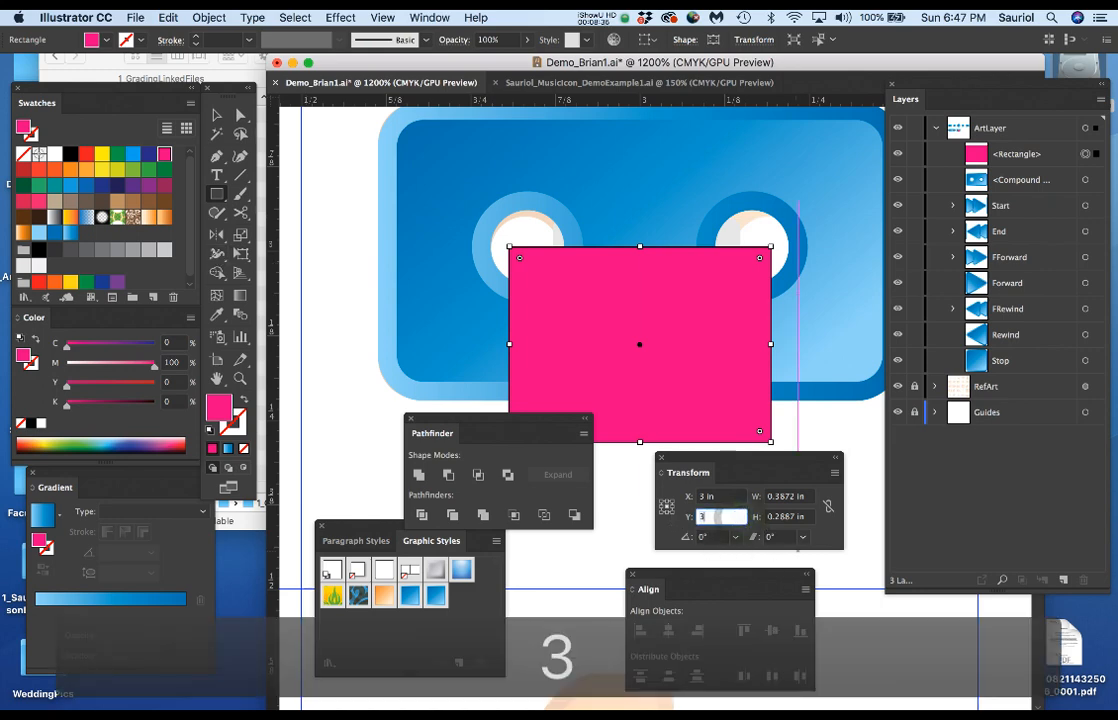
key("Return")
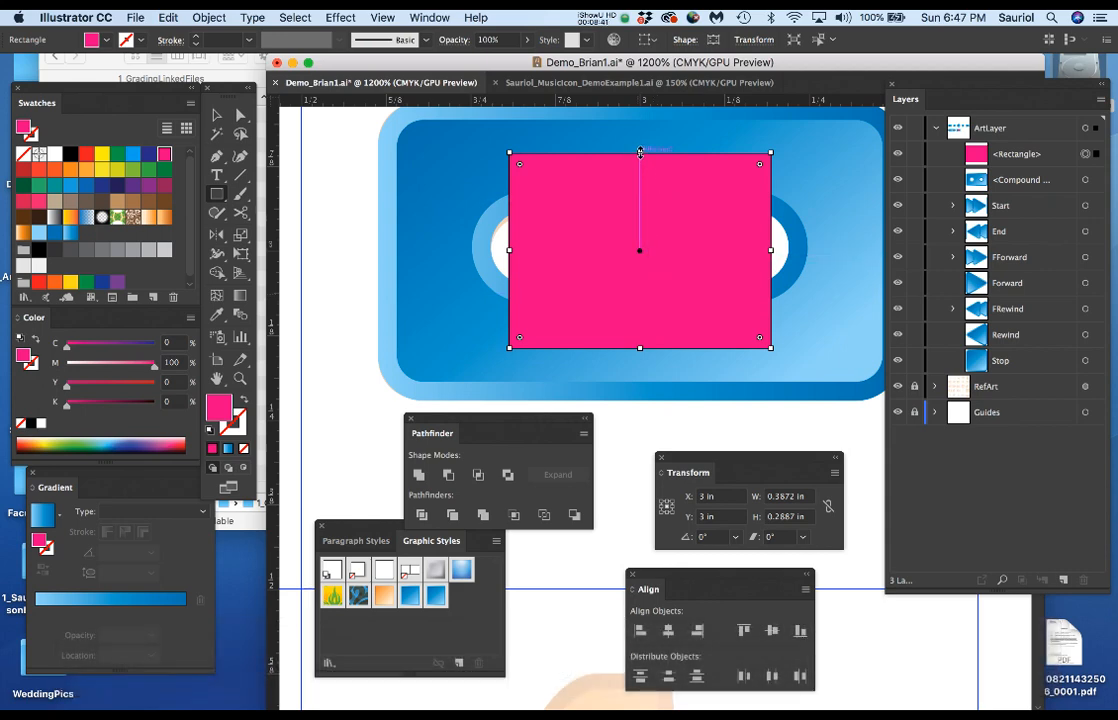
Step: Shrink the rectangle symmetrically to a tape window about 0.22 by 0.08 in between the reels and fill it with 30% gray
key("v")
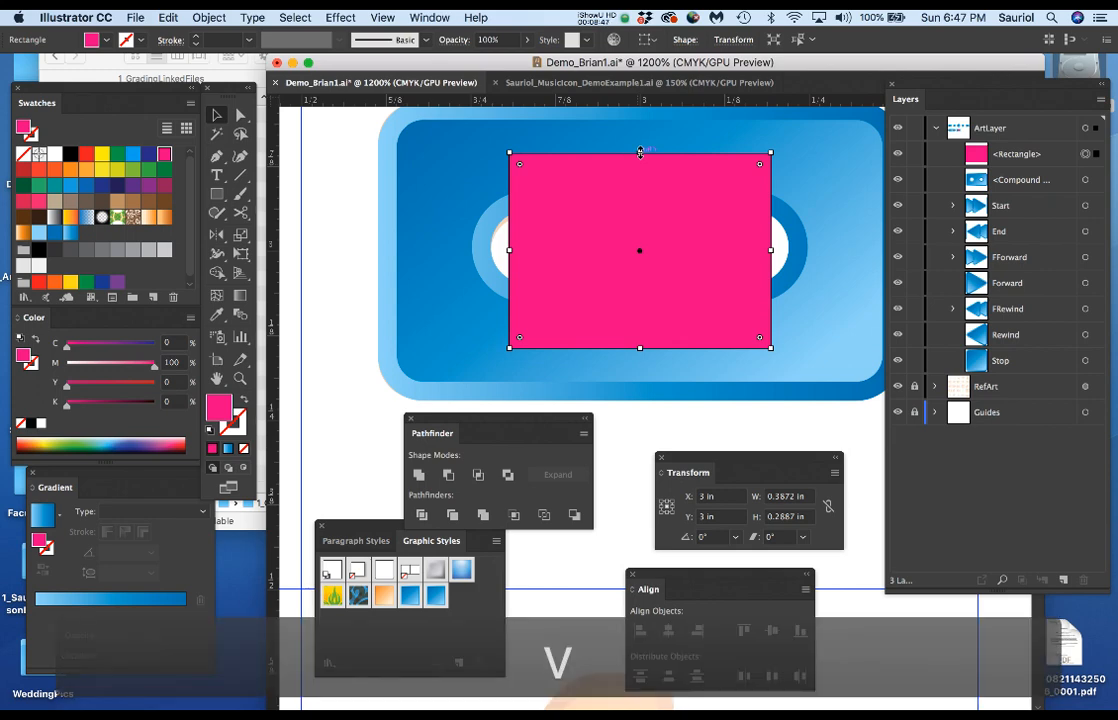
left_click_drag(640, 152, 632, 228)
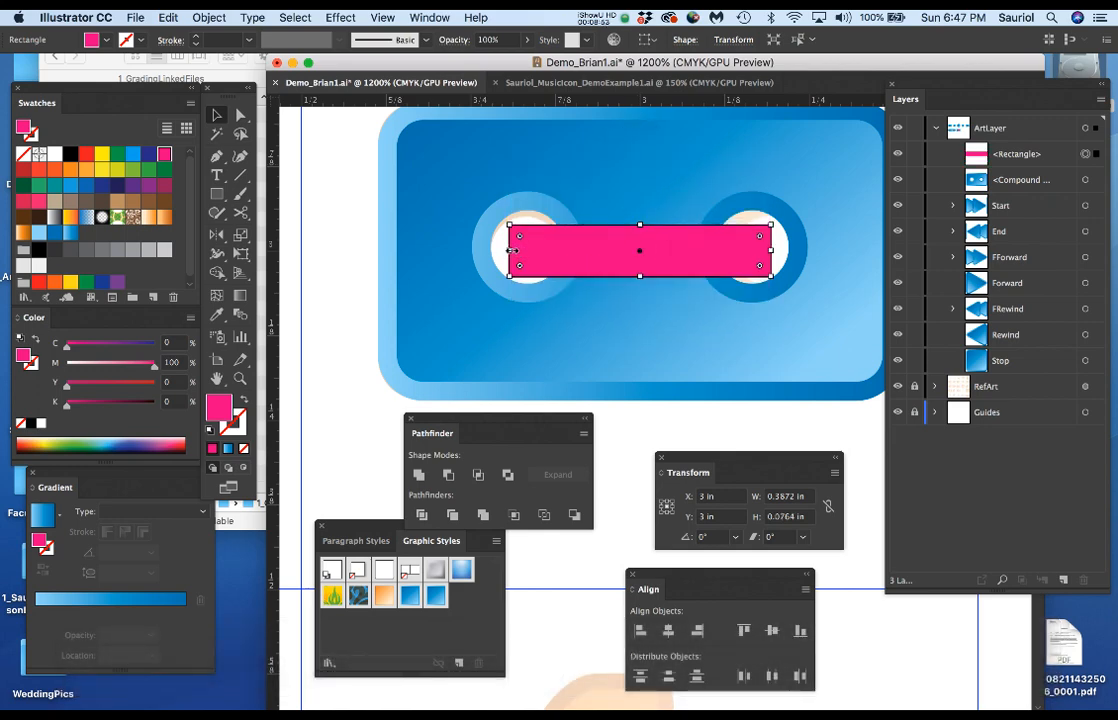
left_click_drag(510, 250, 563, 251)
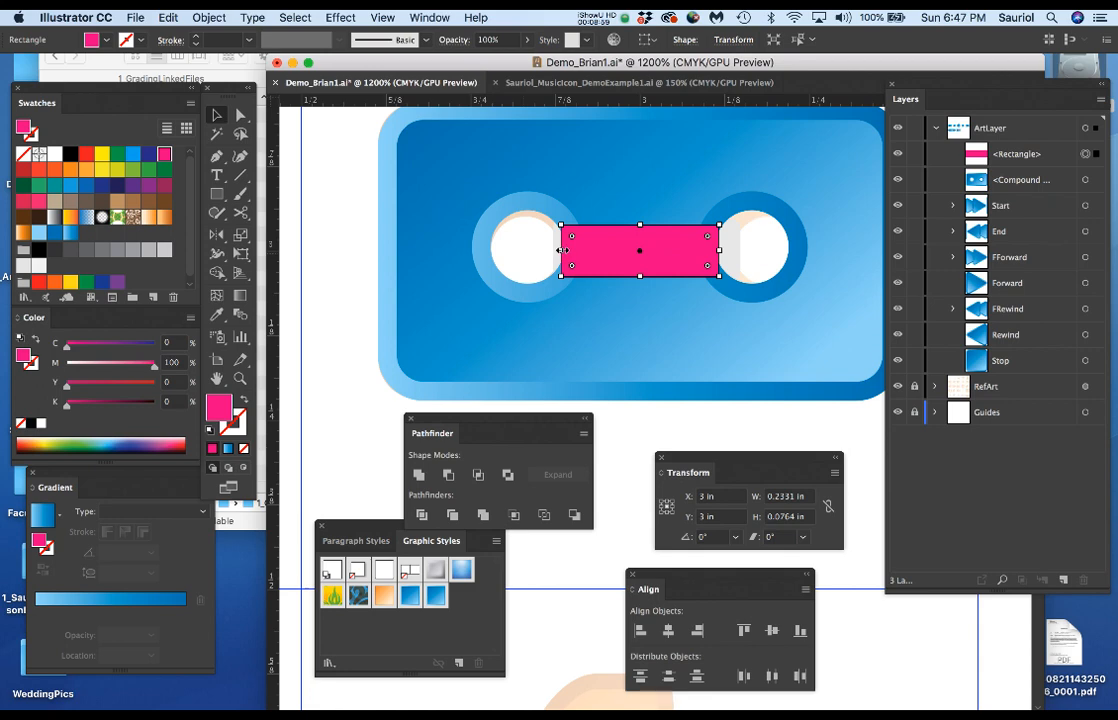
left_click_drag(561, 250, 565, 251)
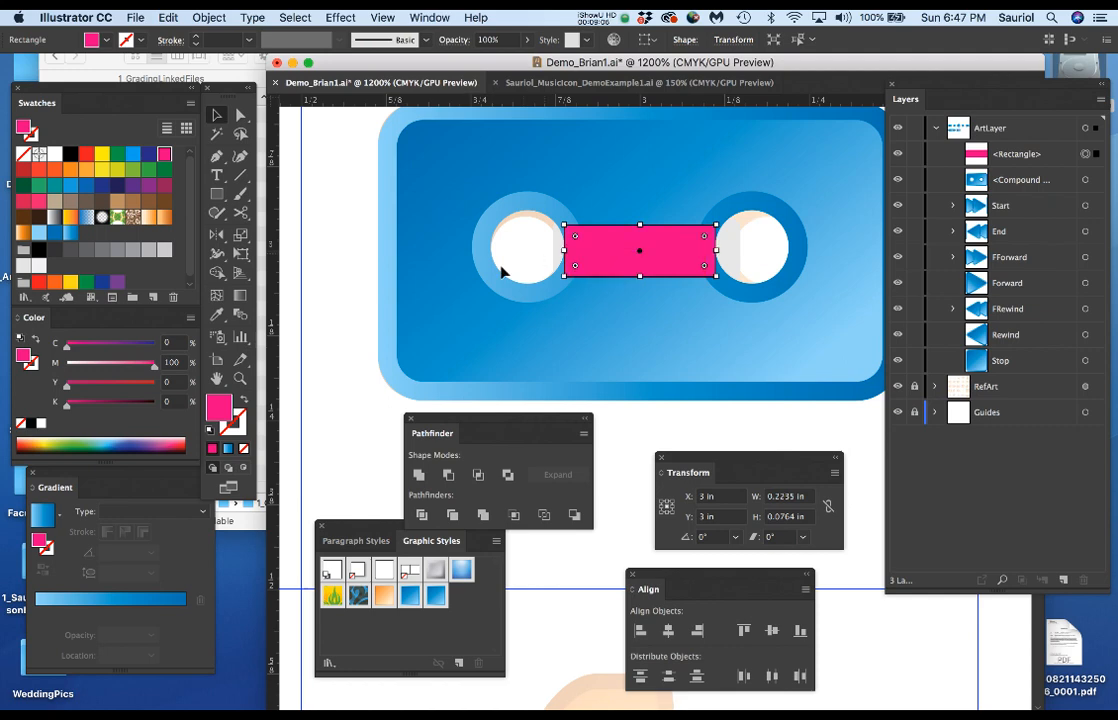
left_click(149, 249)
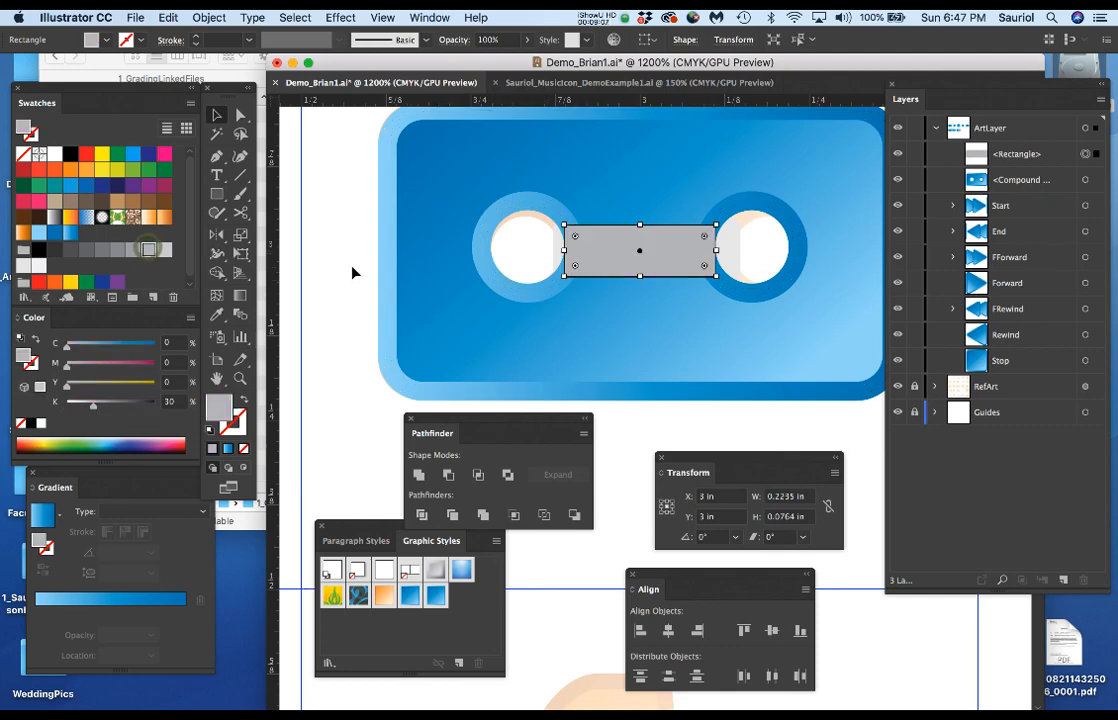
left_click(638, 414)
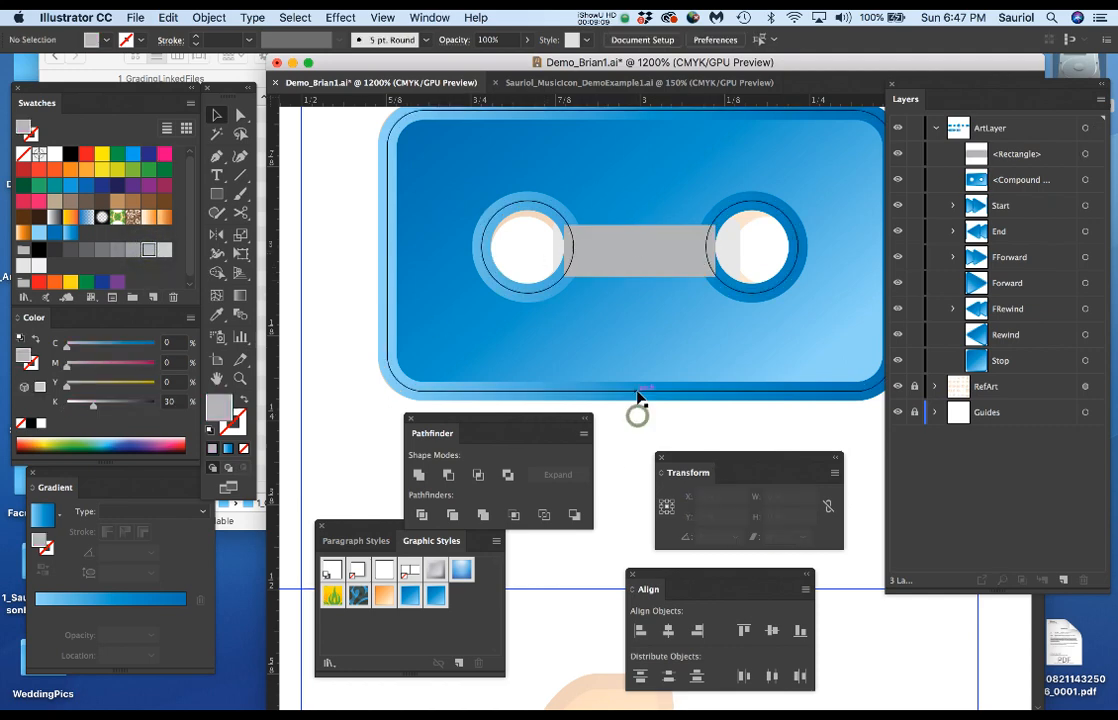
Step: Compare the cassette icon with the rest of the icon set and examine the disc reference beside it
scroll(648, 381, "down", 1)
scroll(648, 381, "down", 1)
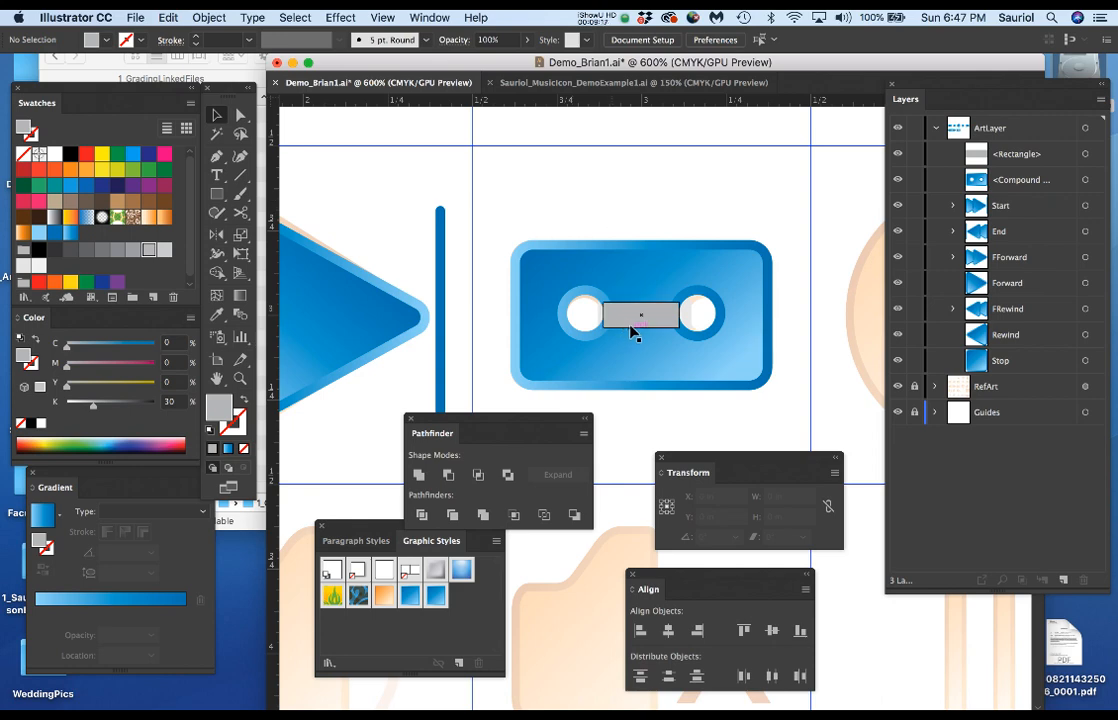
scroll(634, 333, "down", 2)
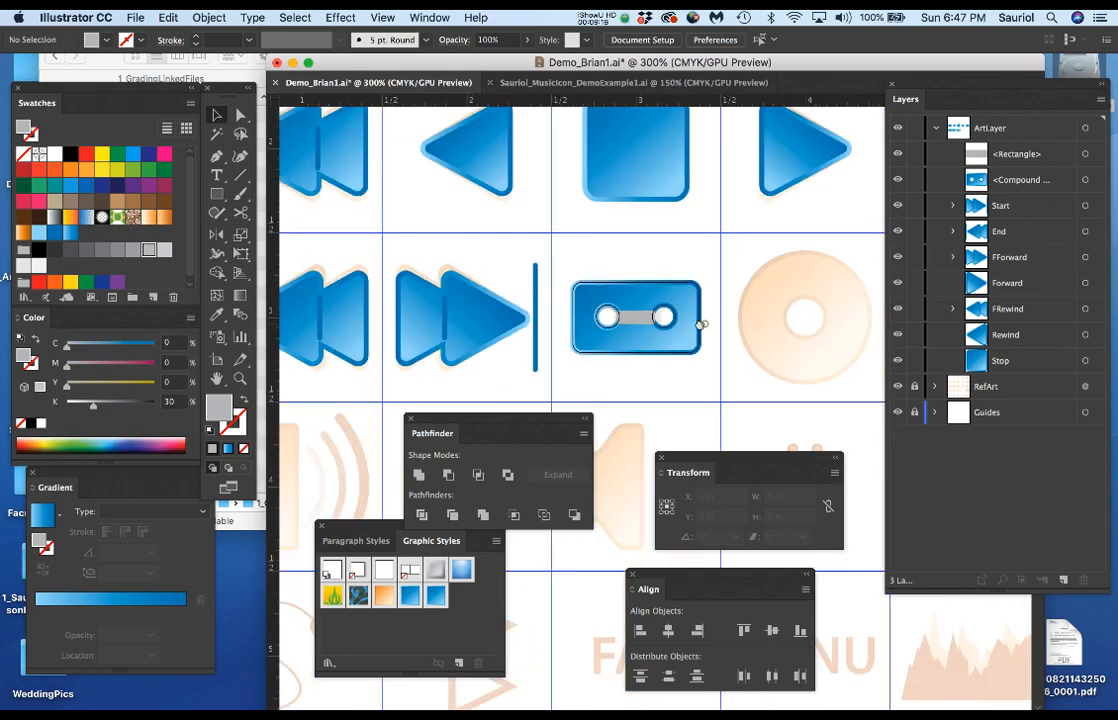
scroll(634, 324, "right", 4)
scroll(680, 324, "down", 2)
left_click_drag(489, 252, 487, 262)
scroll(591, 253, "up", 1)
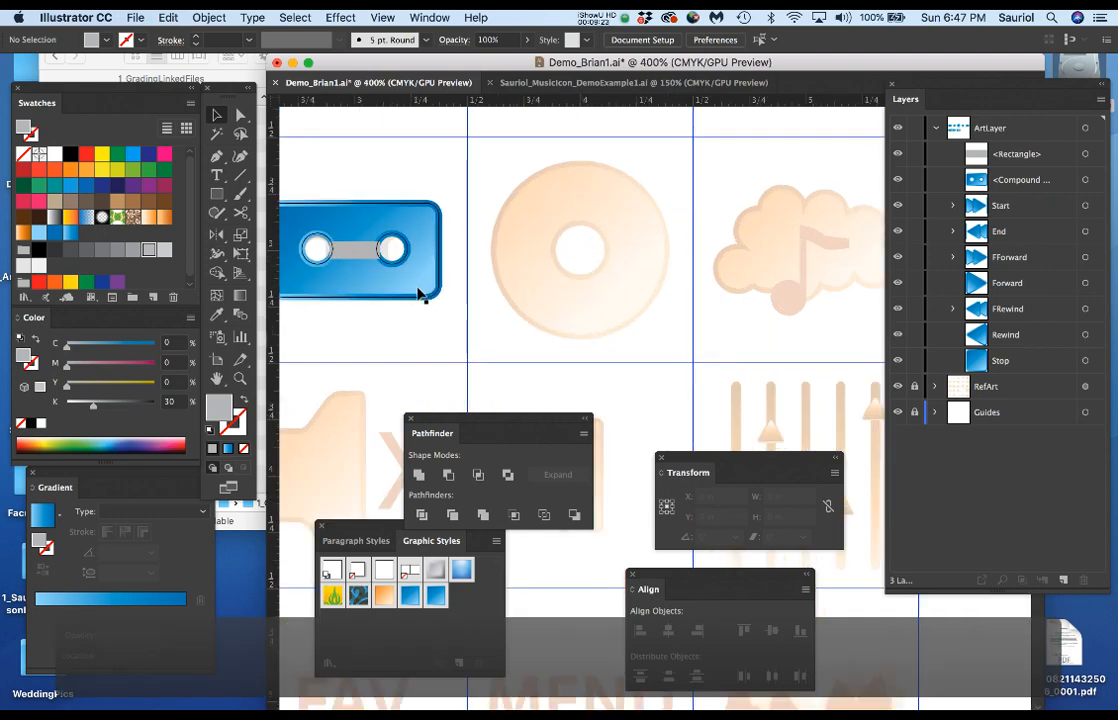
Step: Group the cassette body and its gray tape window into one object
scroll(487, 291, "left", 4)
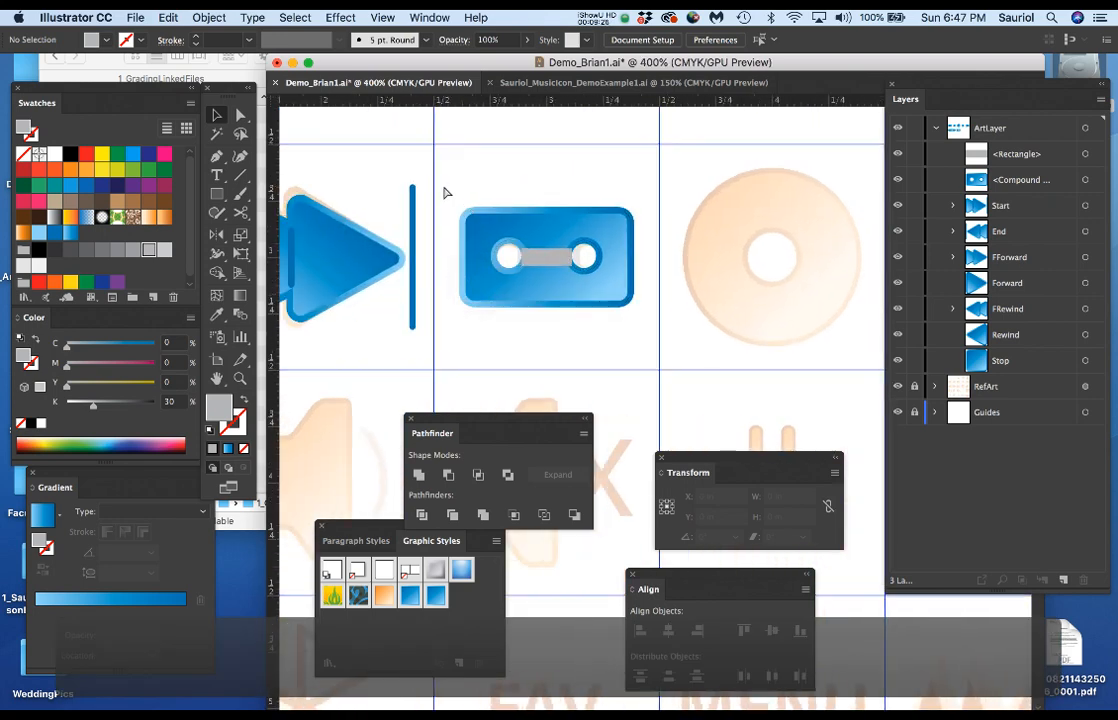
key("v")
left_click_drag(444, 186, 647, 339)
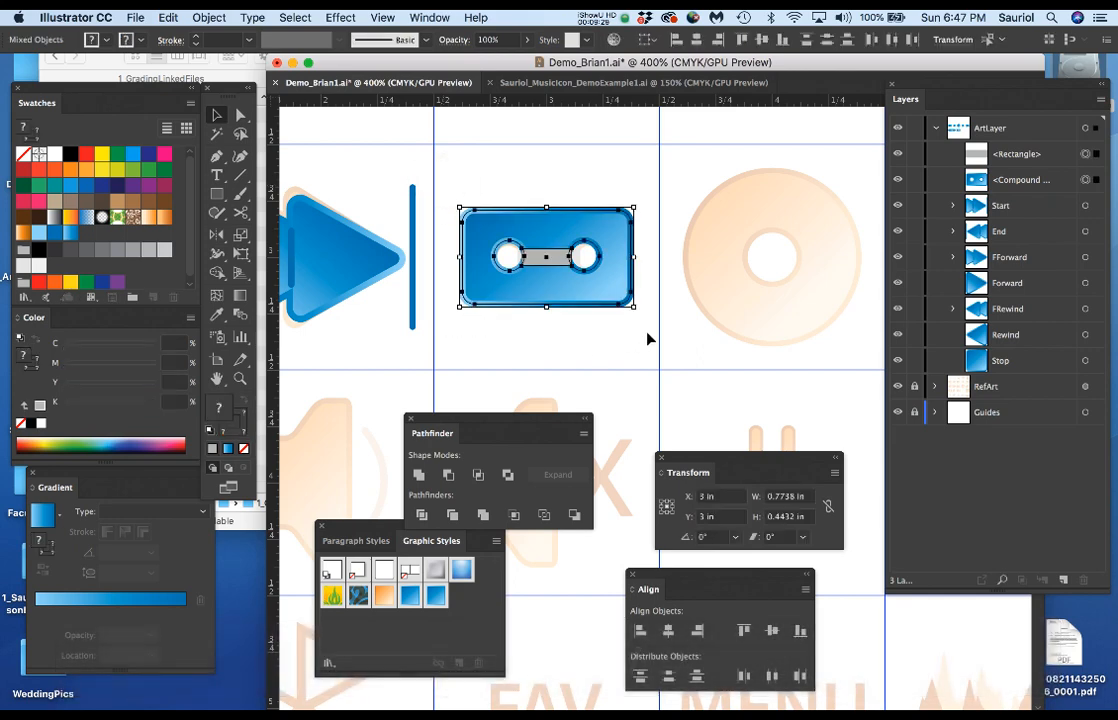
key("super+g")
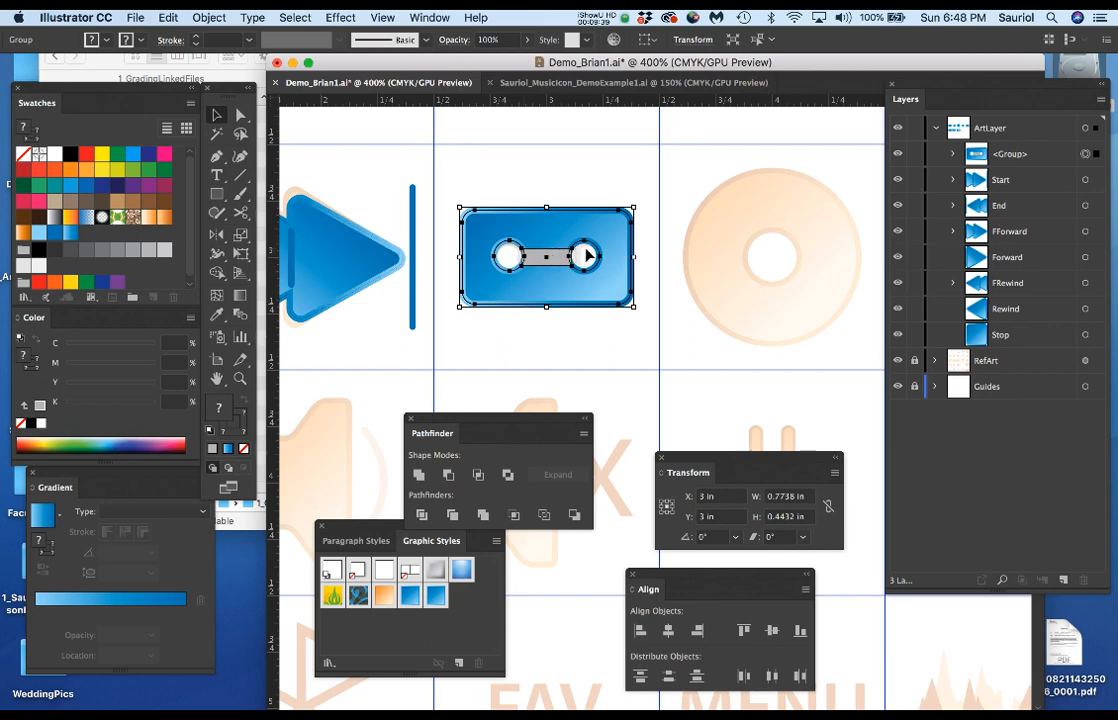
Step: Move the Pathfinder, Graphic Styles and Transform panels clear of the disc reference art
scroll(588, 255, "down", 3)
scroll(588, 252, "up", 3)
scroll(588, 252, "down", 1)
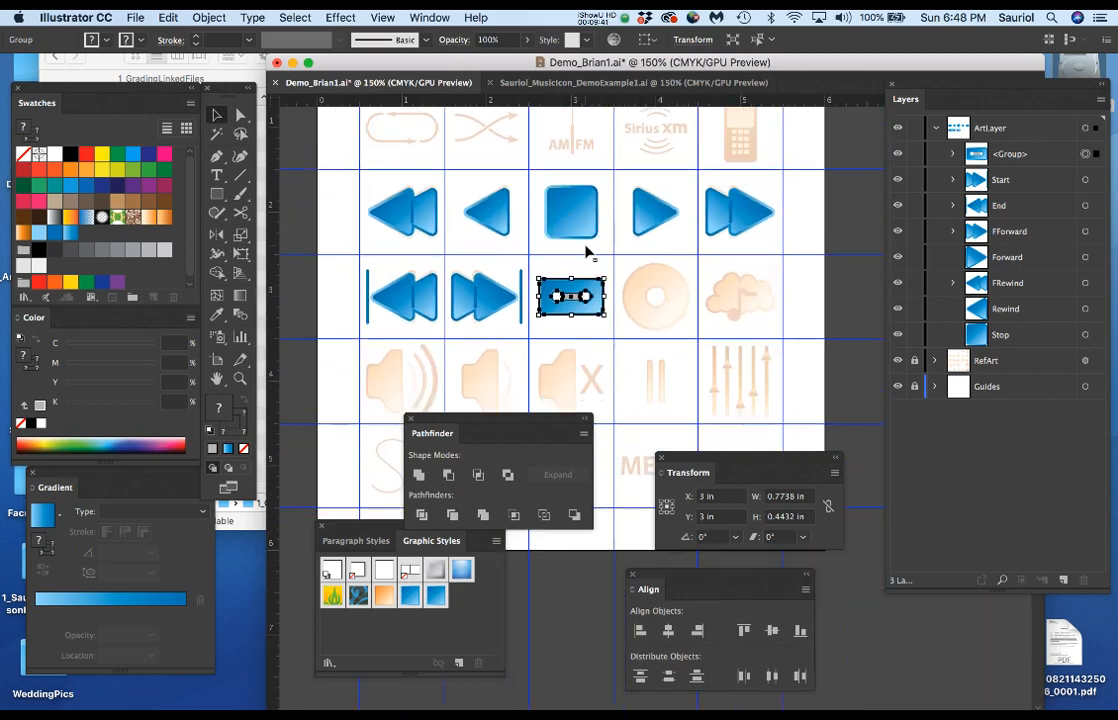
scroll(600, 255, "down", 1)
scroll(690, 296, "up", 4)
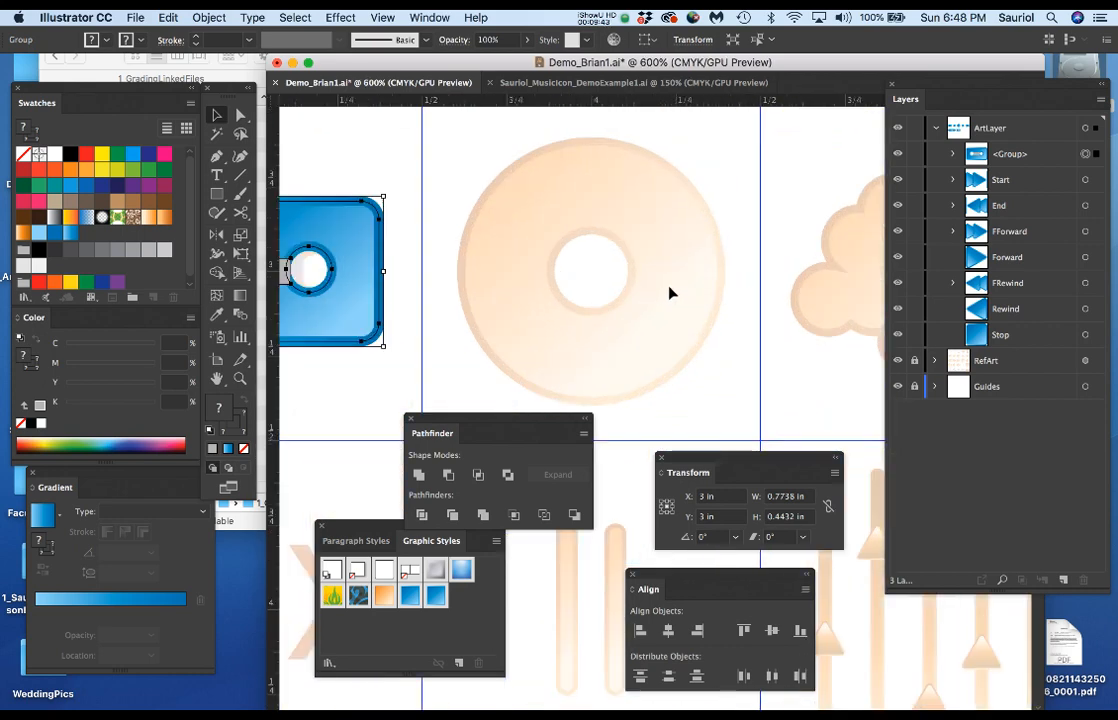
left_click_drag(519, 419, 580, 540)
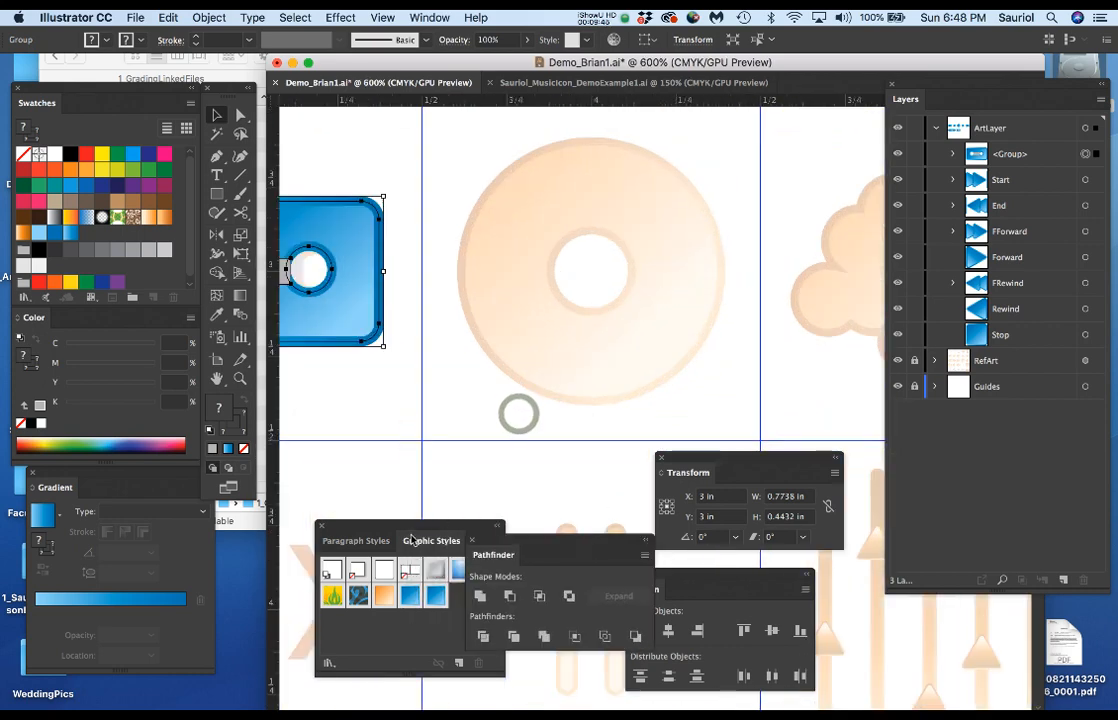
left_click_drag(416, 529, 329, 580)
left_click_drag(521, 548, 490, 610)
left_click_drag(700, 470, 734, 488)
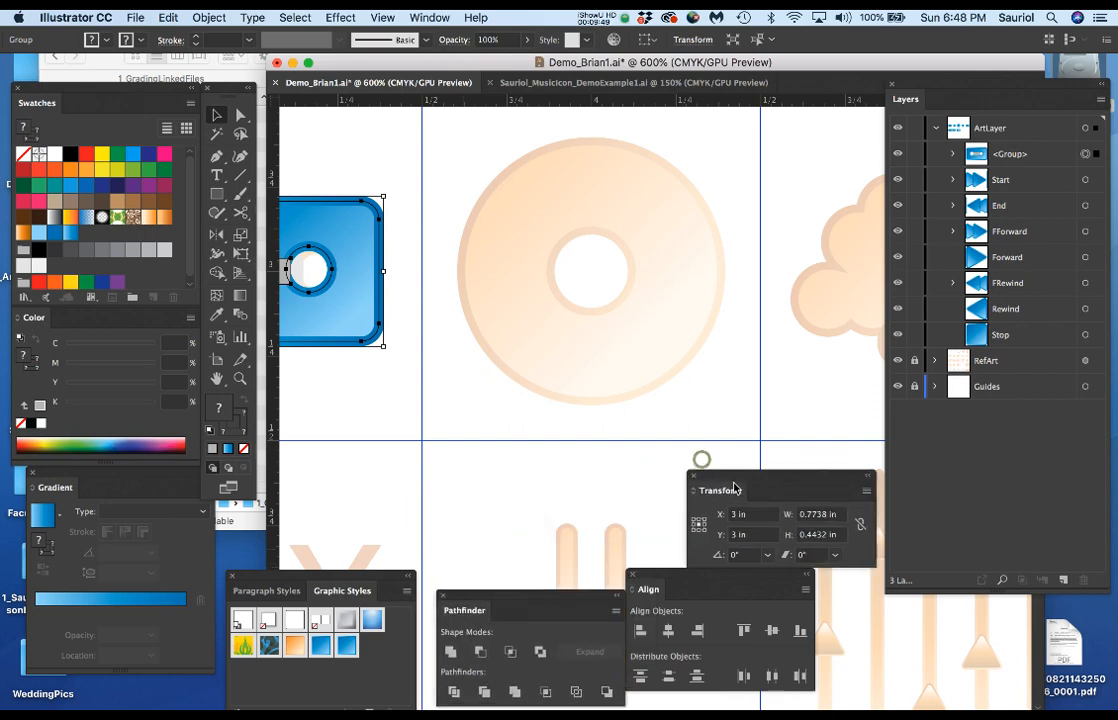
Step: Draw a circle about 0.795 in wide from the disc reference's center and apply the blue gradient graphic style with a 2 pt stroke
key("l")
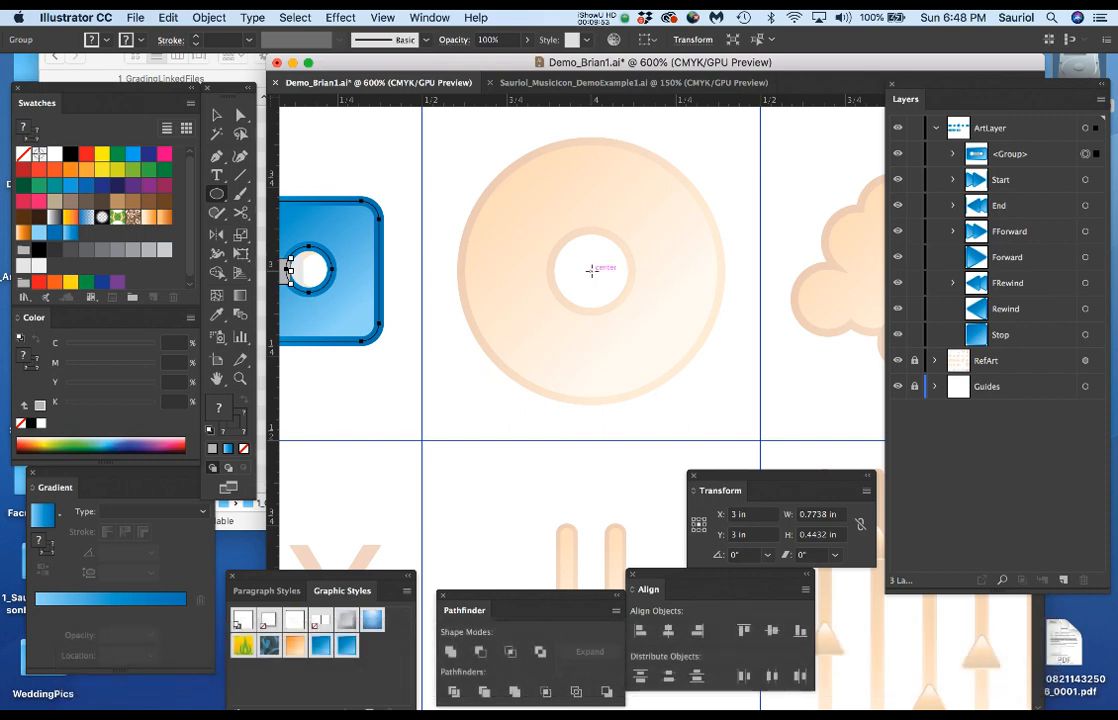
scroll(592, 270, "down", 1)
left_click(592, 270)
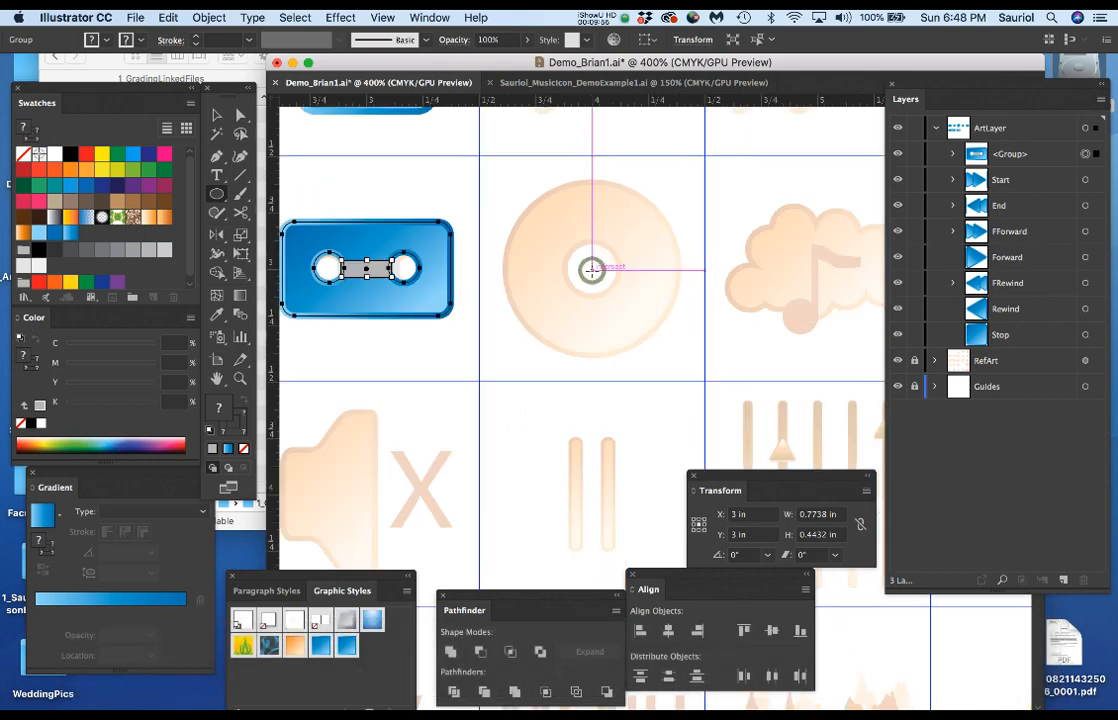
left_click_drag(592, 270, 684, 356)
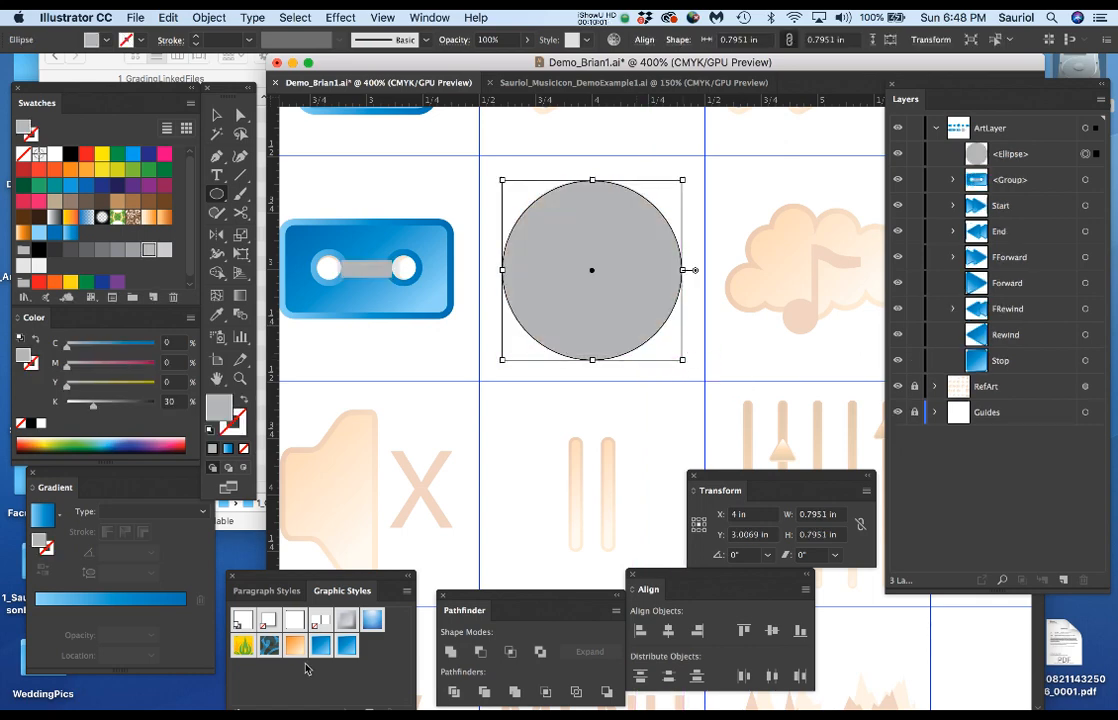
left_click(346, 647)
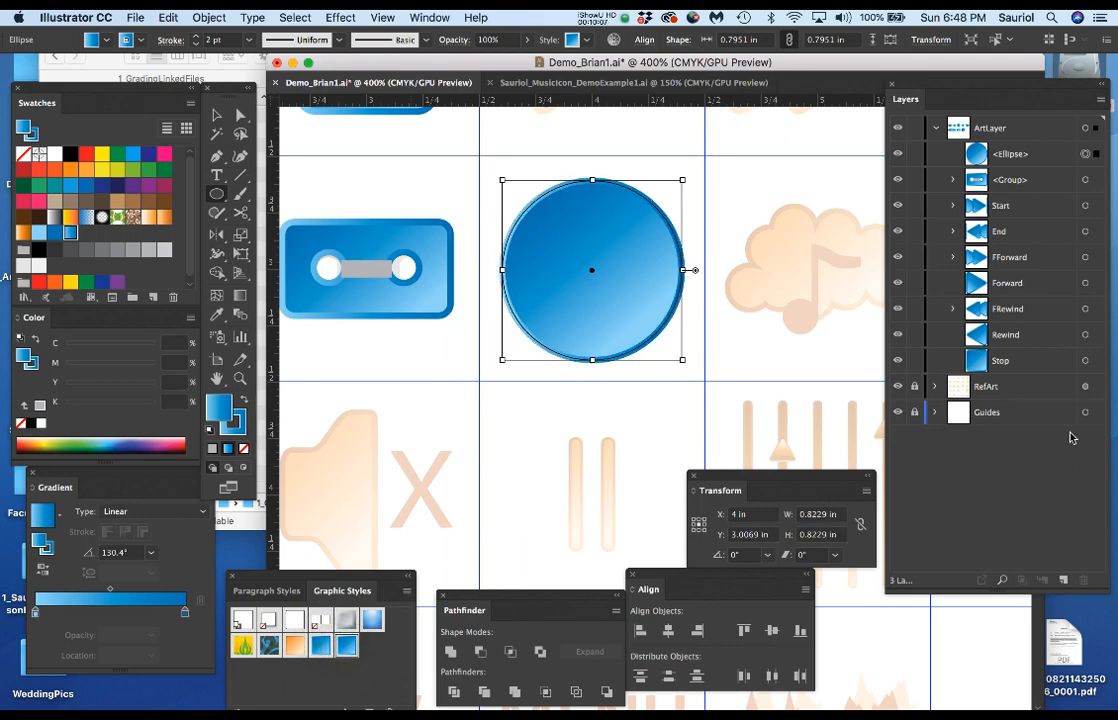
Step: Paste a copy of the disc circle in front and shrink it about its center to about 0.24 in
key("super+c")
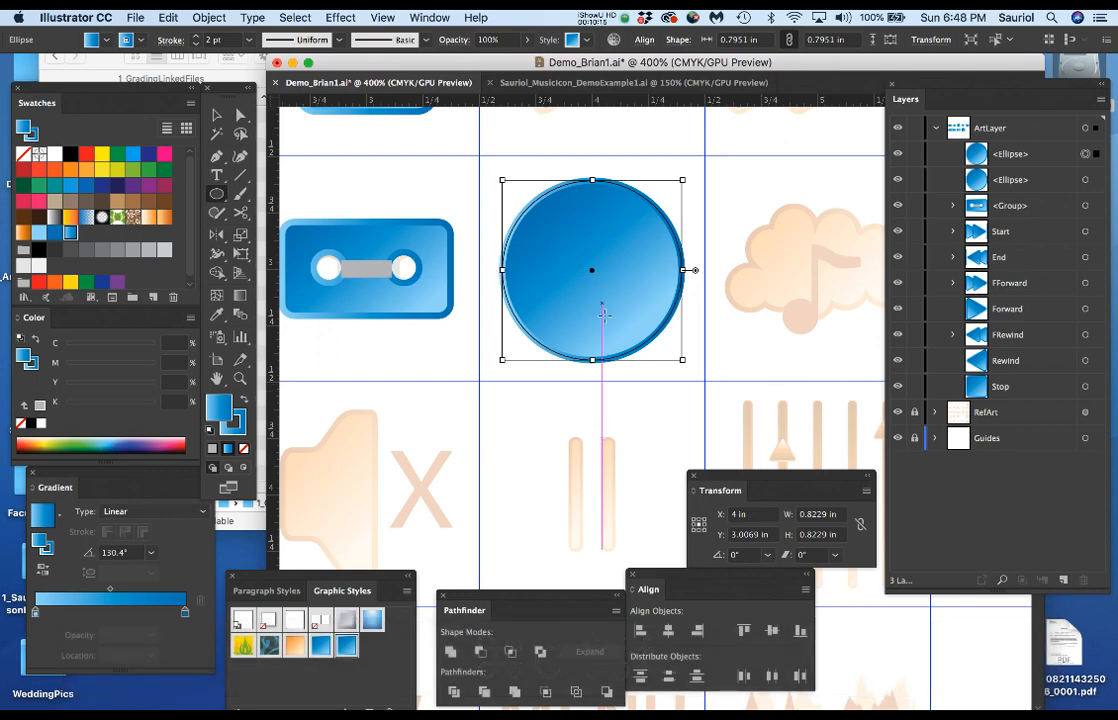
key("v")
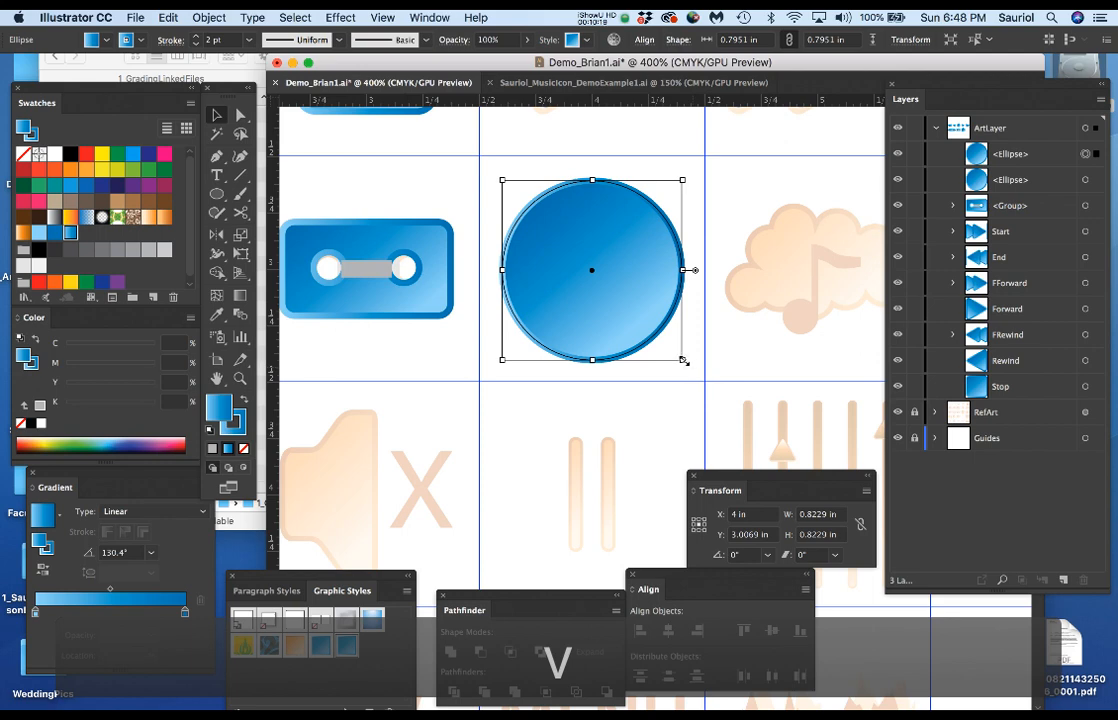
left_click_drag(682, 360, 627, 300)
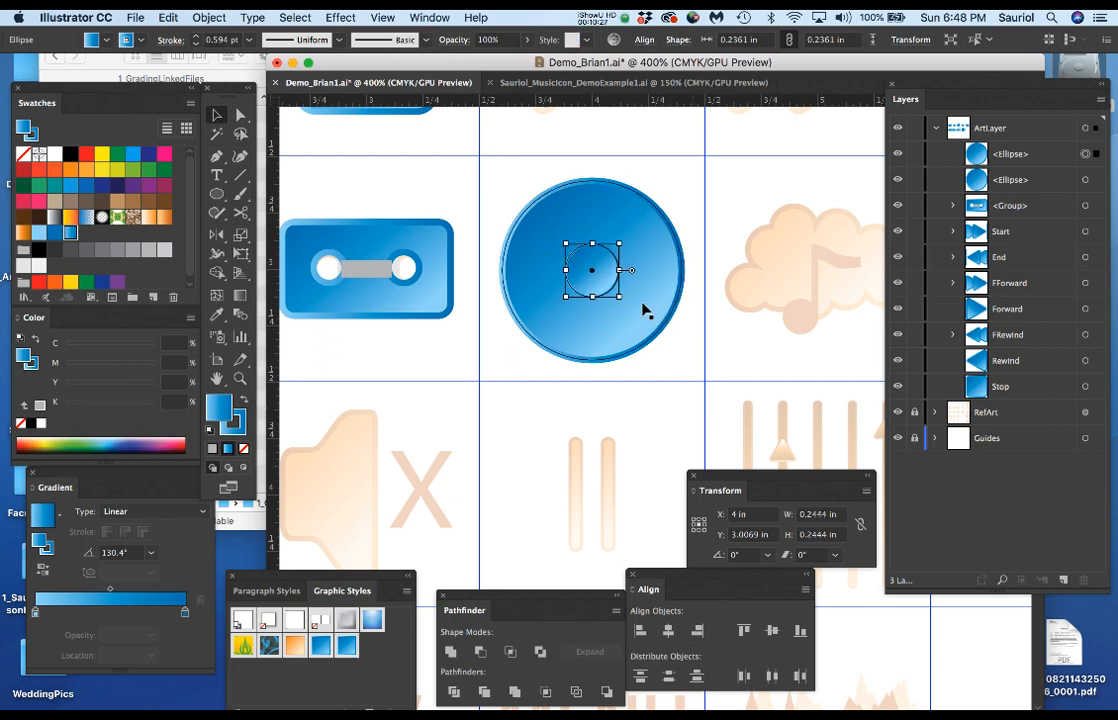
left_click(897, 128)
left_click(897, 128)
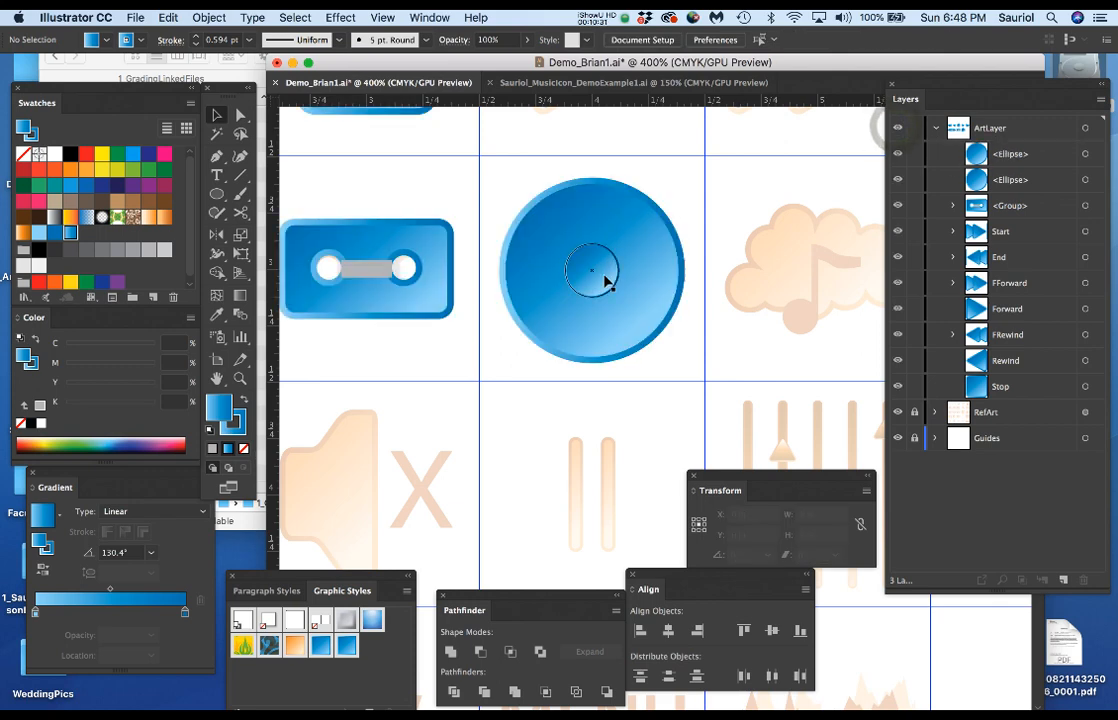
Step: Subtract the small inner circle from the large one to cut the disc's center hole, and save the document
scroll(605, 283, "up", 1)
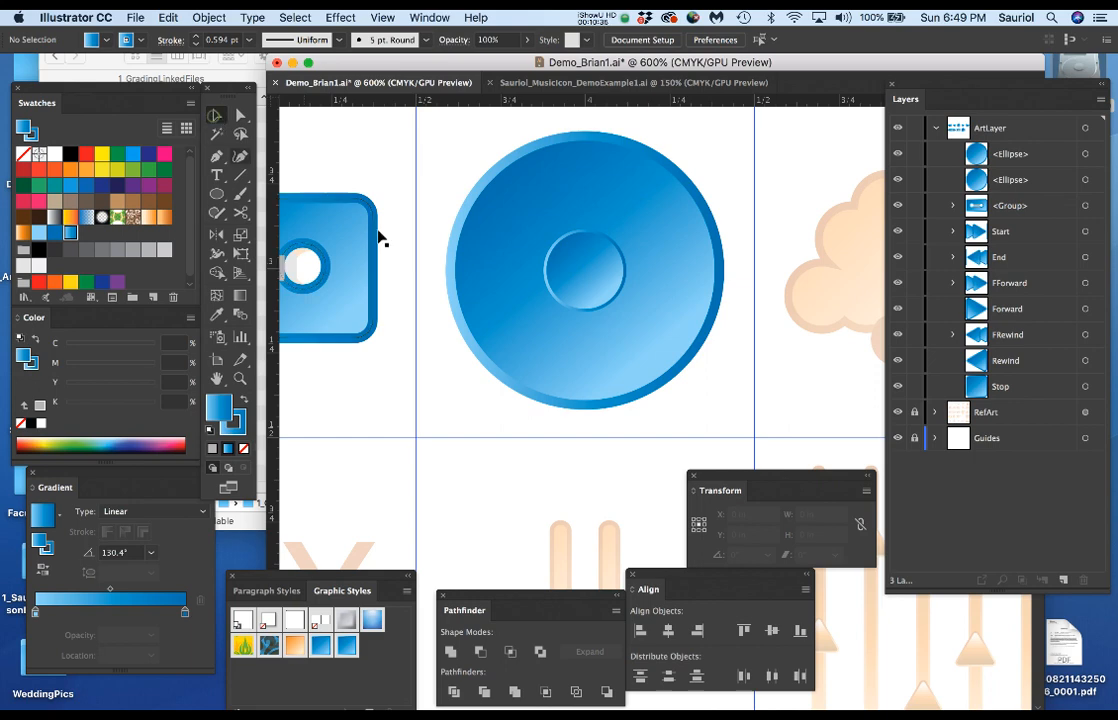
left_click(579, 195)
left_click(600, 276, "shift")
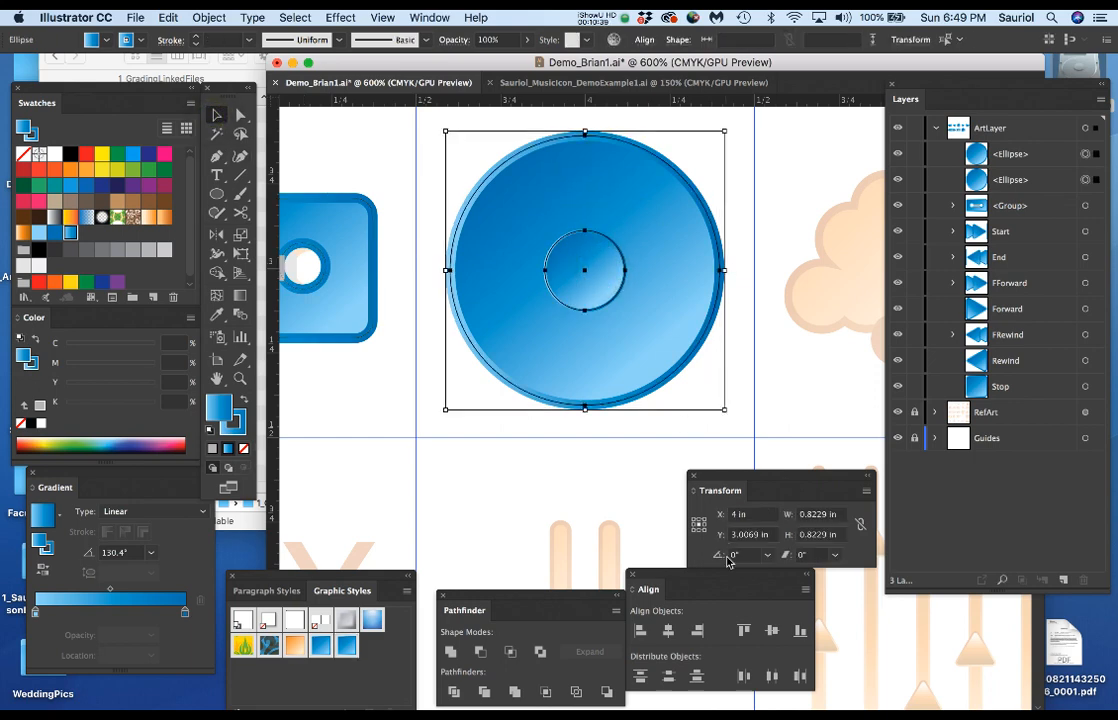
left_click_drag(524, 604, 491, 535)
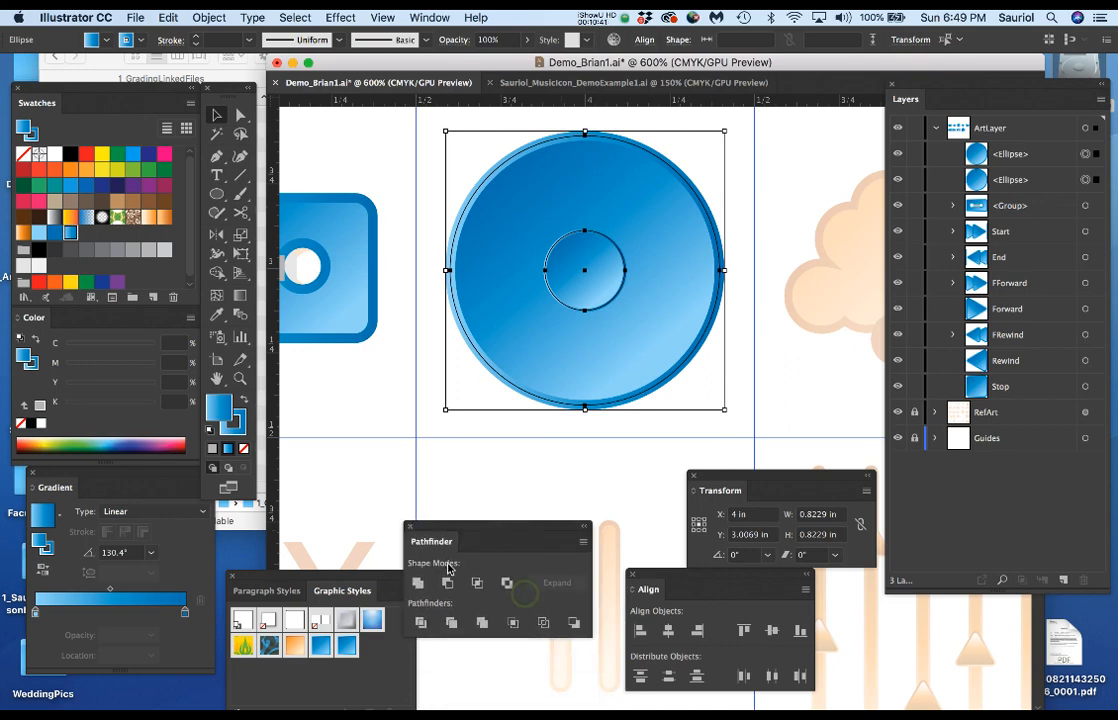
left_click(446, 582)
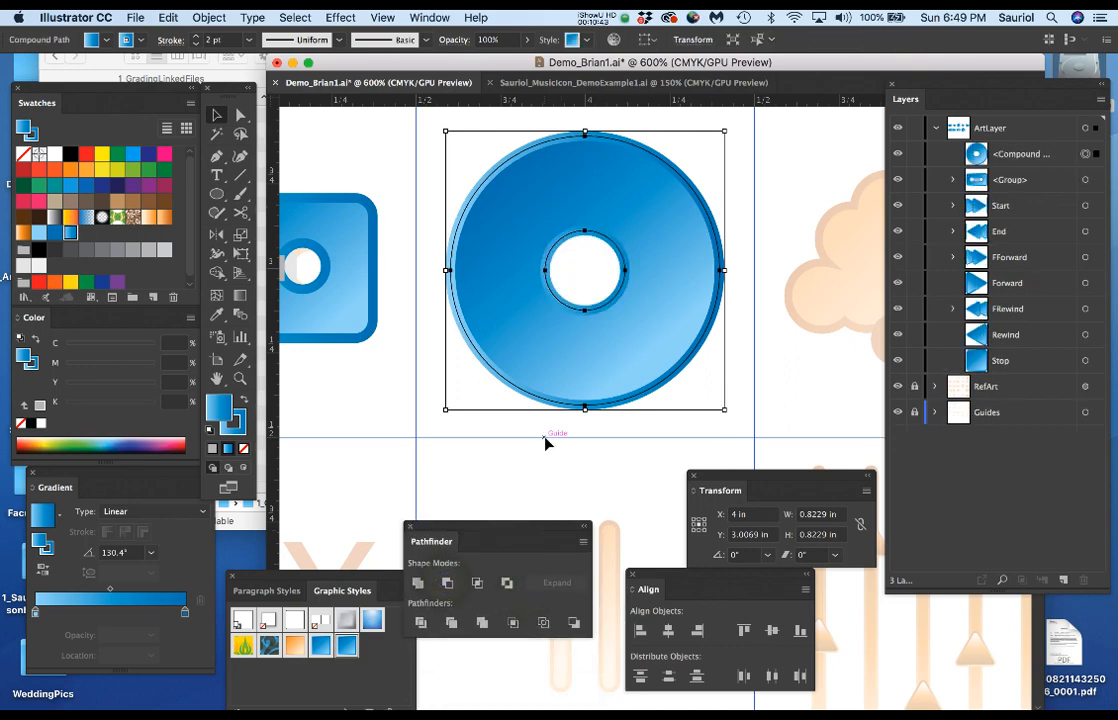
key("super+s")
Step: Draw a circle about 0.149 in wide over the note head of the cloud music reference
scroll(548, 440, "down", 2)
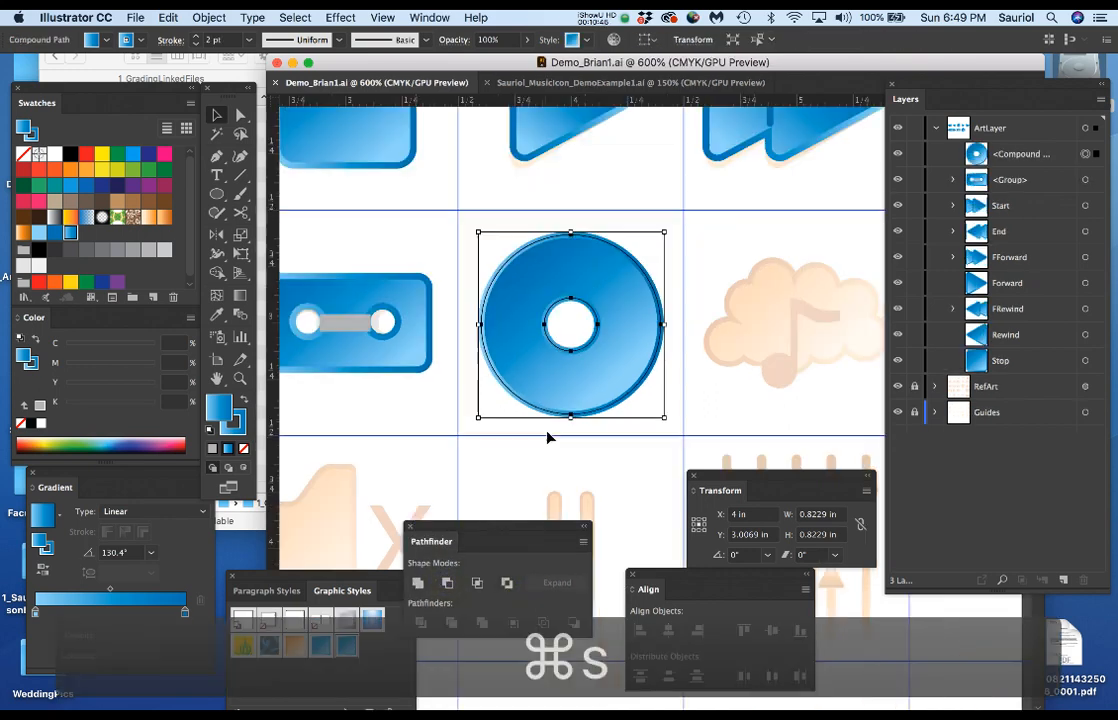
left_click_drag(686, 369, 545, 324)
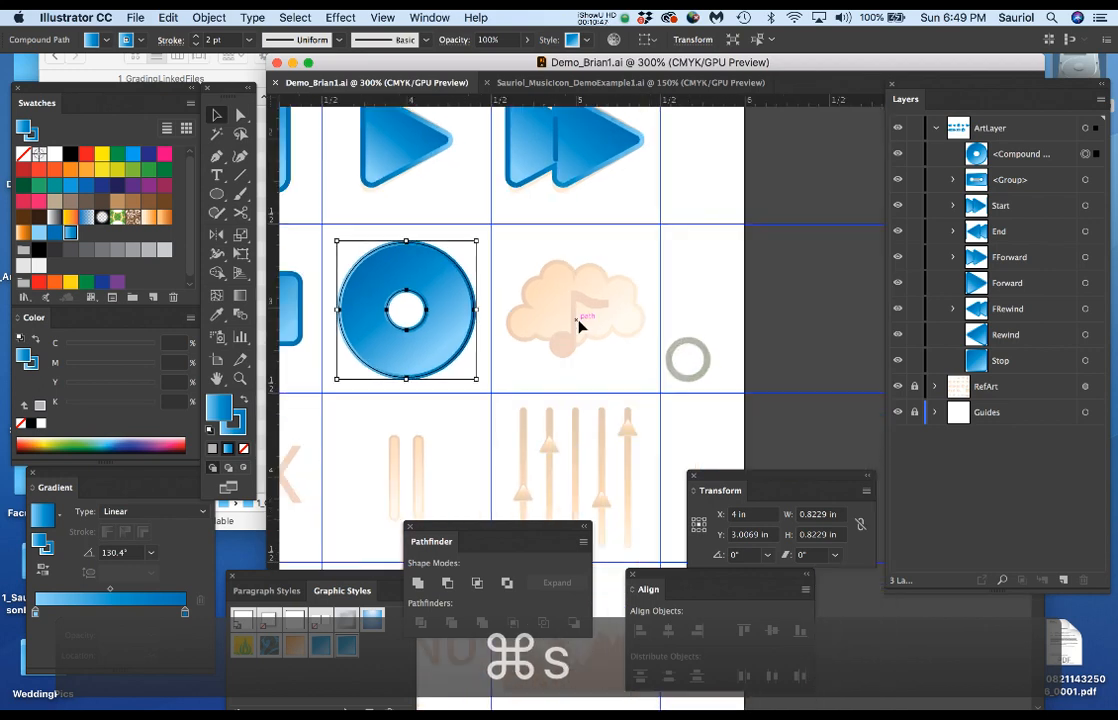
scroll(579, 325, "up", 2)
scroll(577, 338, "up", 2)
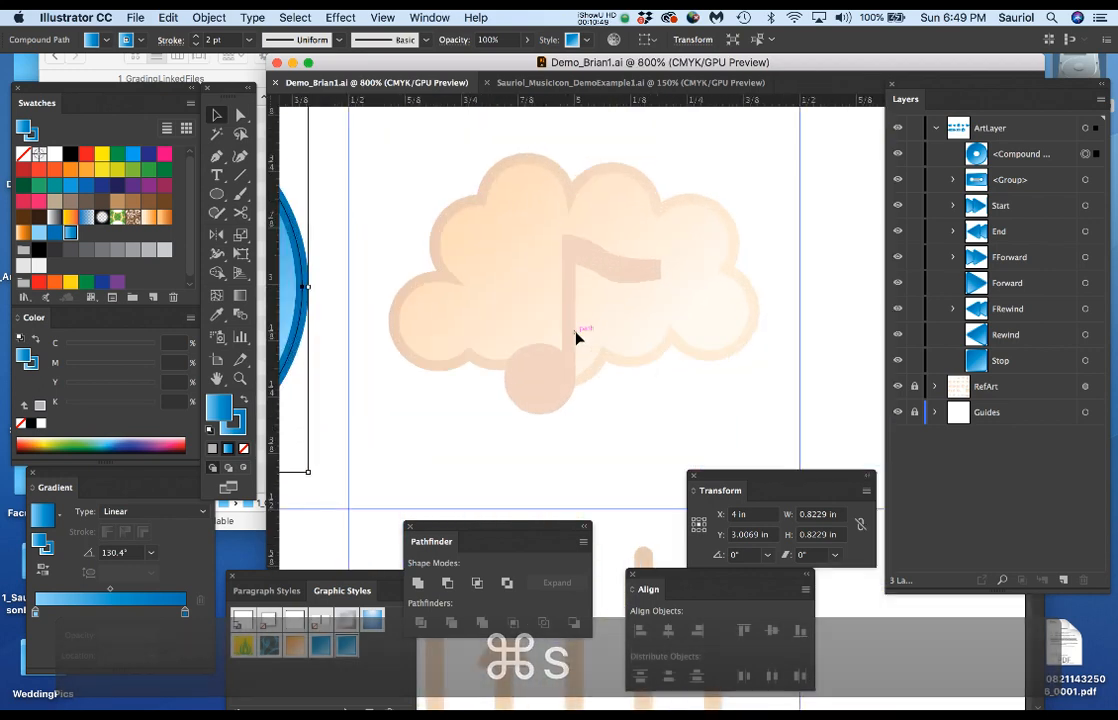
left_click(556, 399)
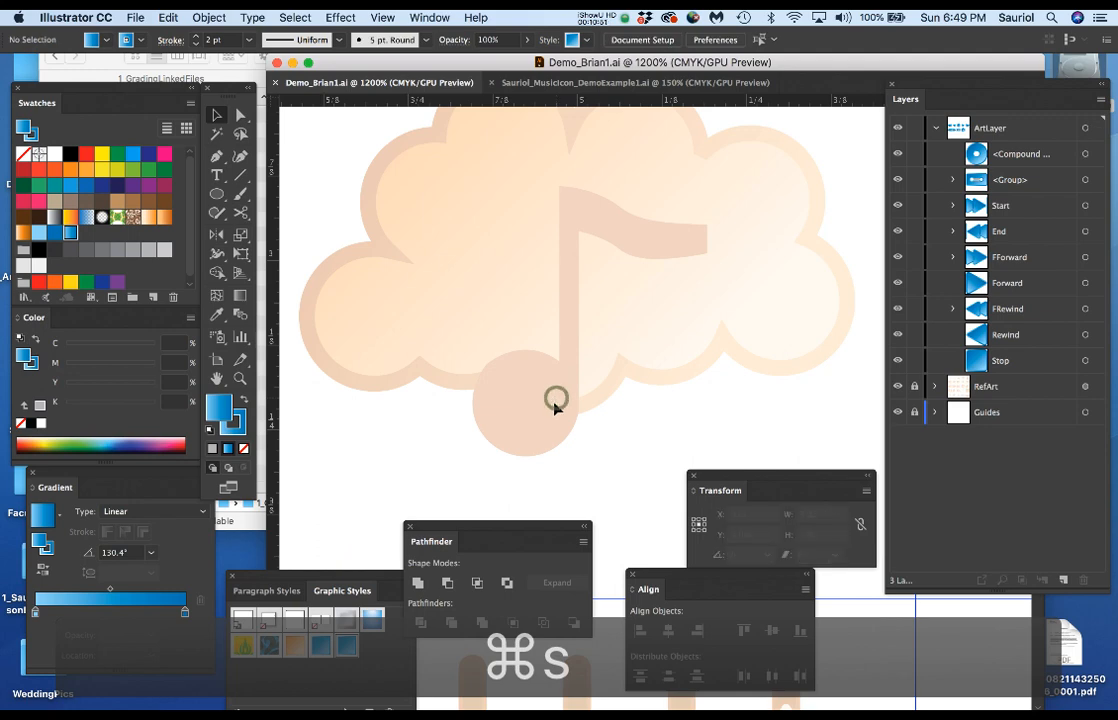
key("l")
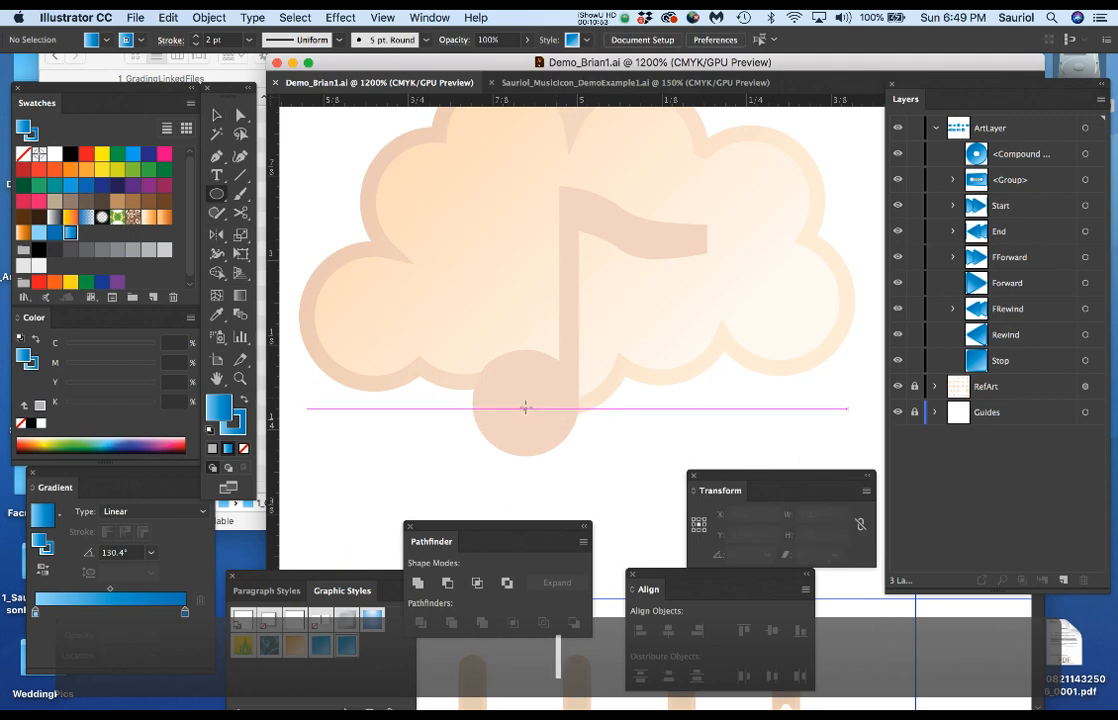
left_click_drag(525, 407, 572, 455)
Step: Remove the stroke from the note-head circle and fill it with the solid 100% cyan swatch
left_click(235, 430)
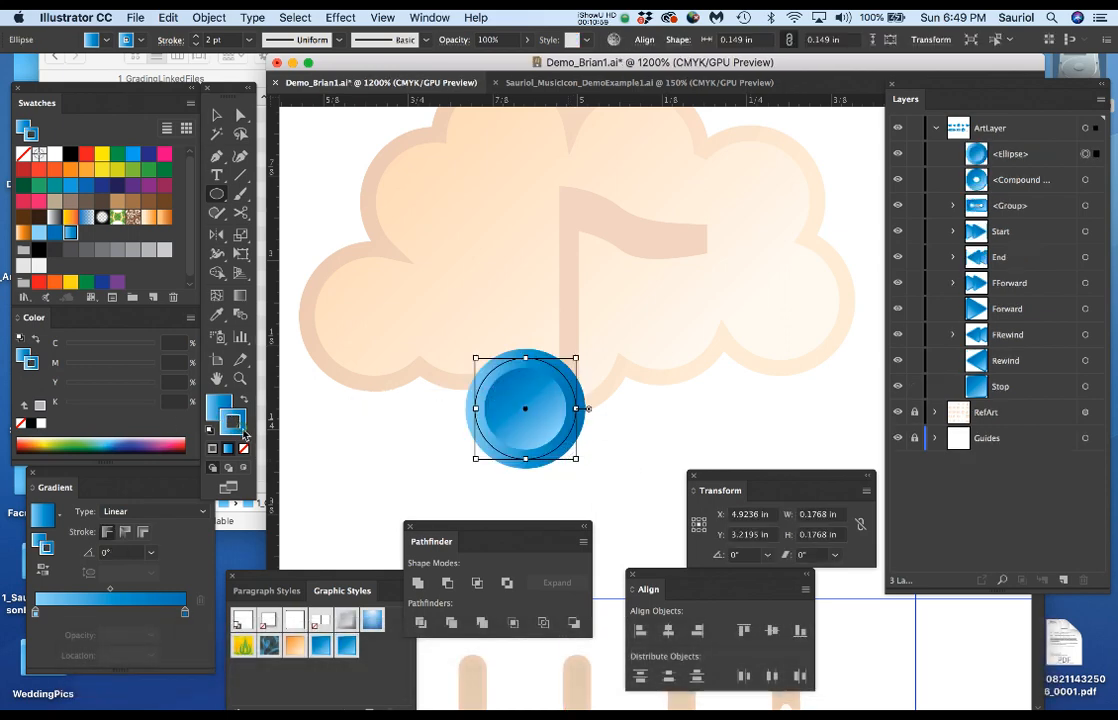
left_click(243, 449)
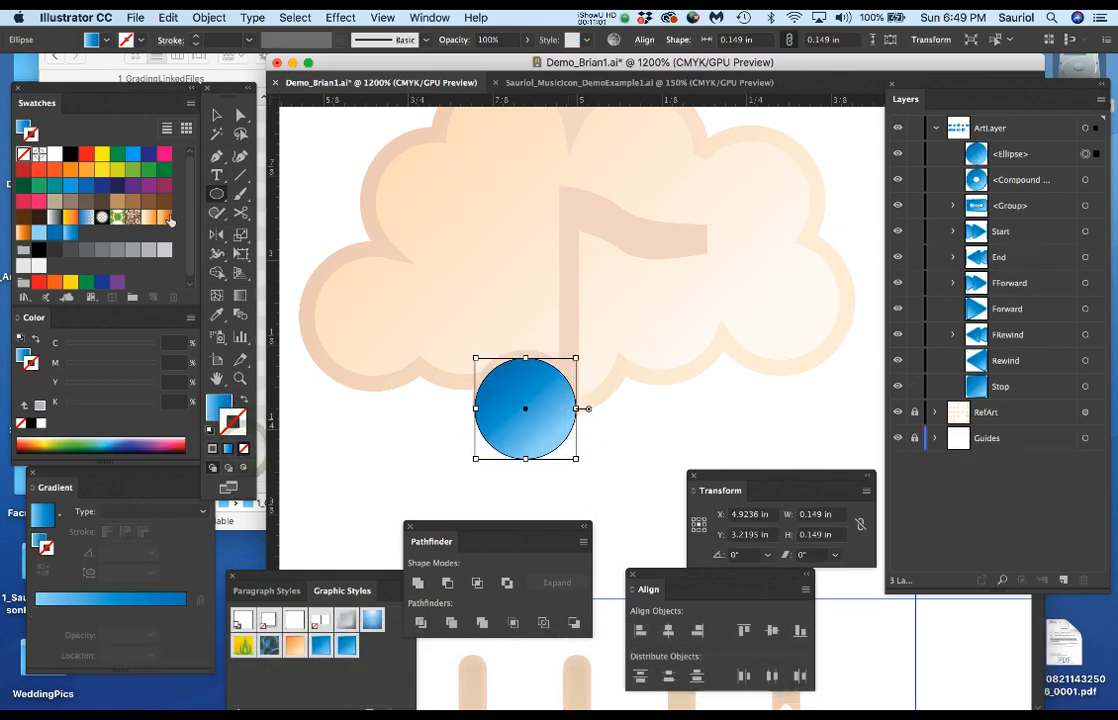
left_click(133, 155)
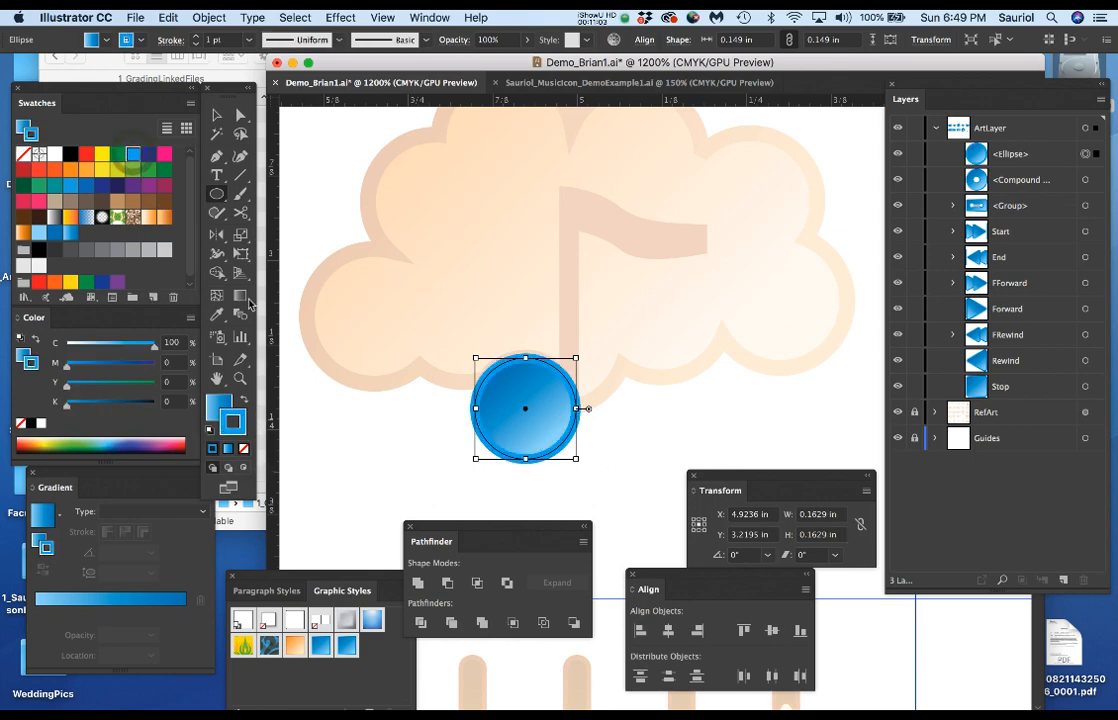
left_click(243, 448)
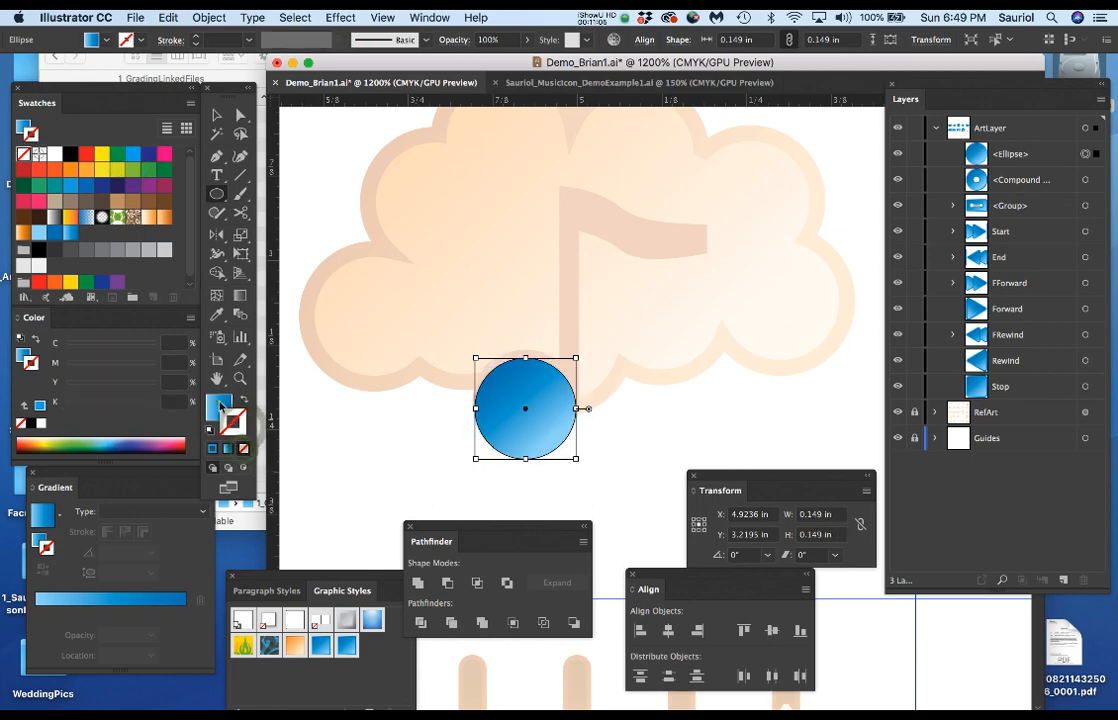
left_click(219, 411)
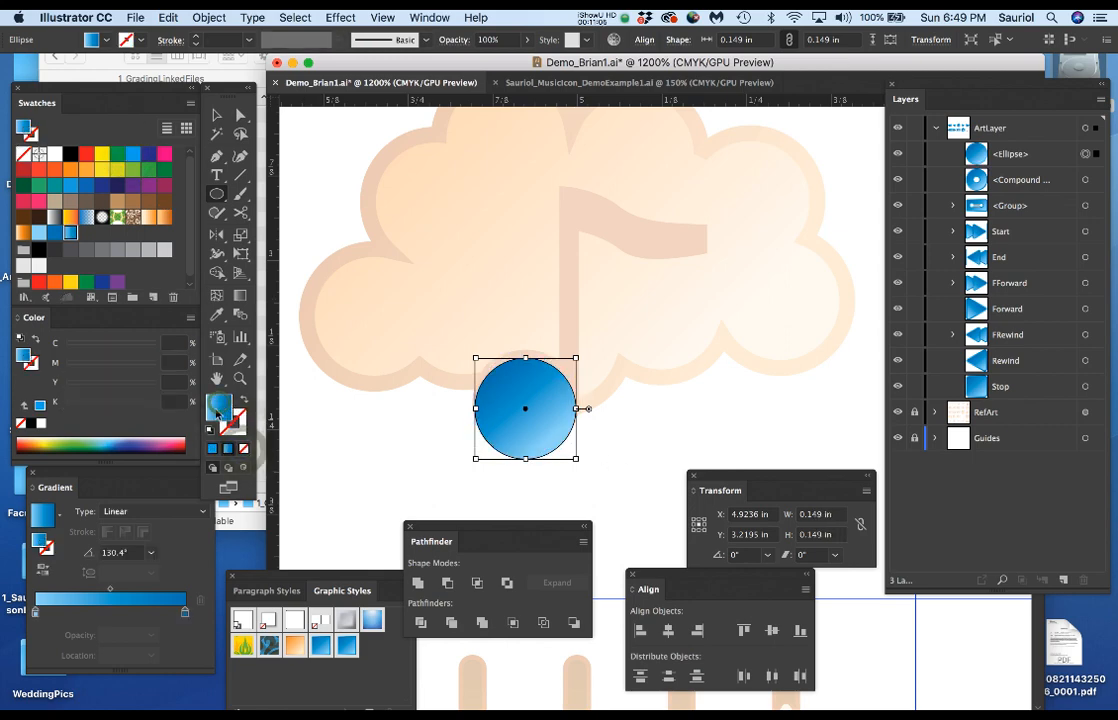
left_click(133, 155)
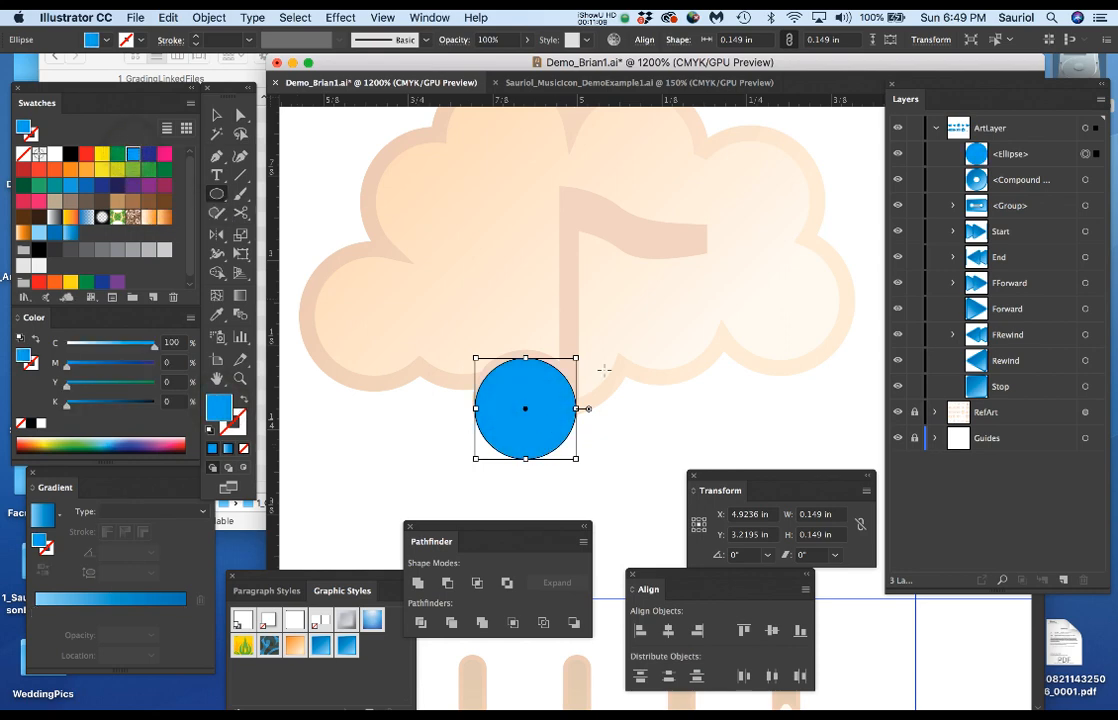
Step: Draw a tall, narrow rectangle as the note's stem, just beside the note-head circle
key("space")
left_click_drag(646, 370, 641, 344)
key("m")
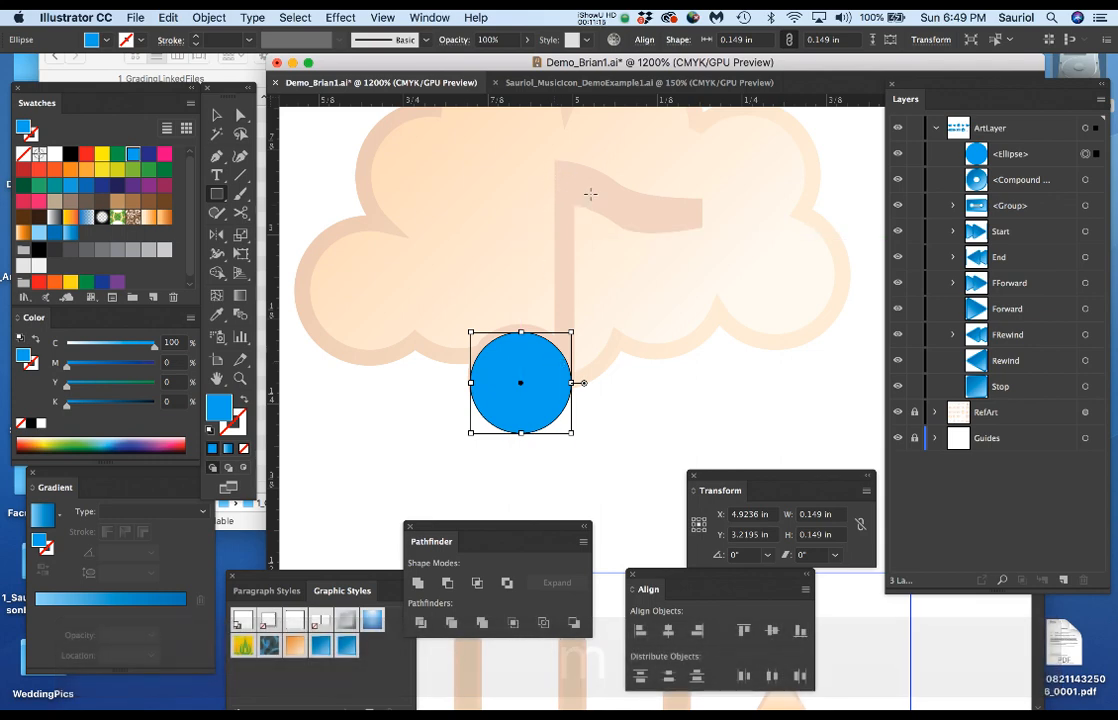
left_click_drag(585, 186, 606, 397)
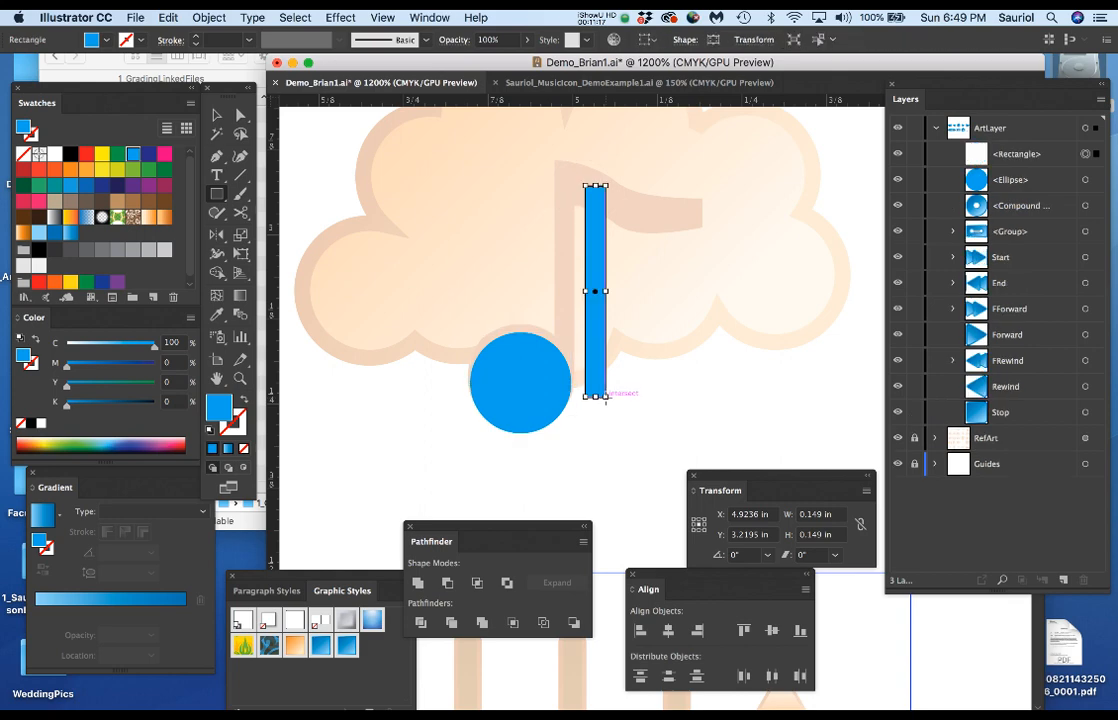
Step: Select the stem together with the note-head circle and align their right edges
left_click(549, 386, "shift")
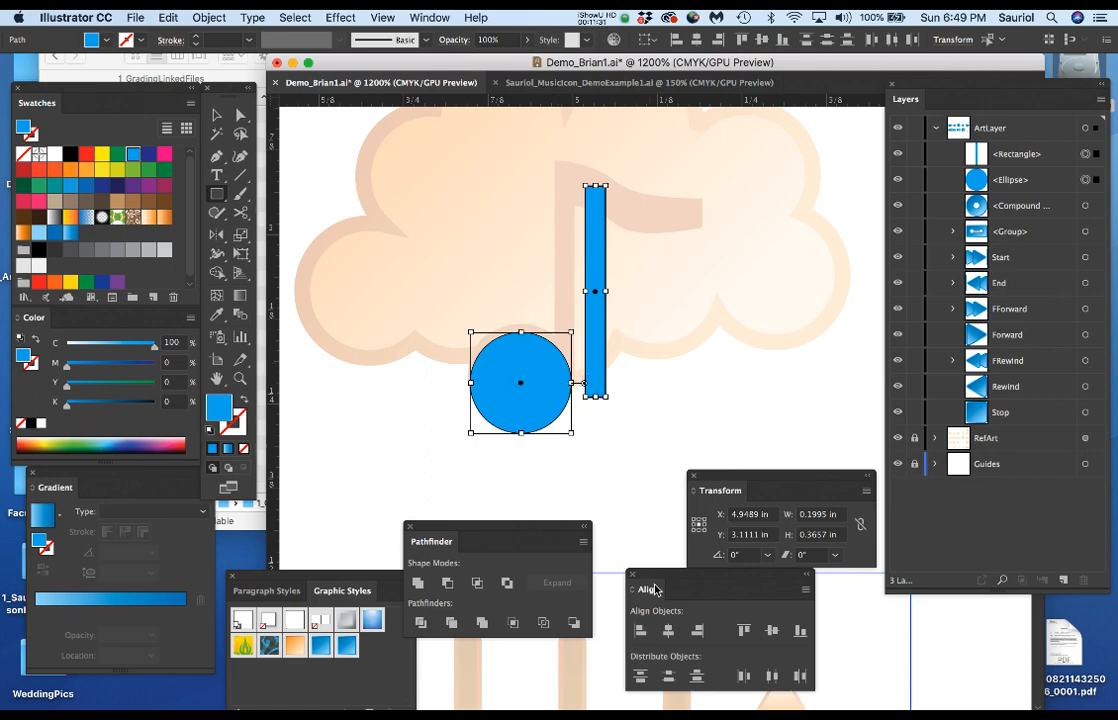
left_click_drag(666, 579, 684, 284)
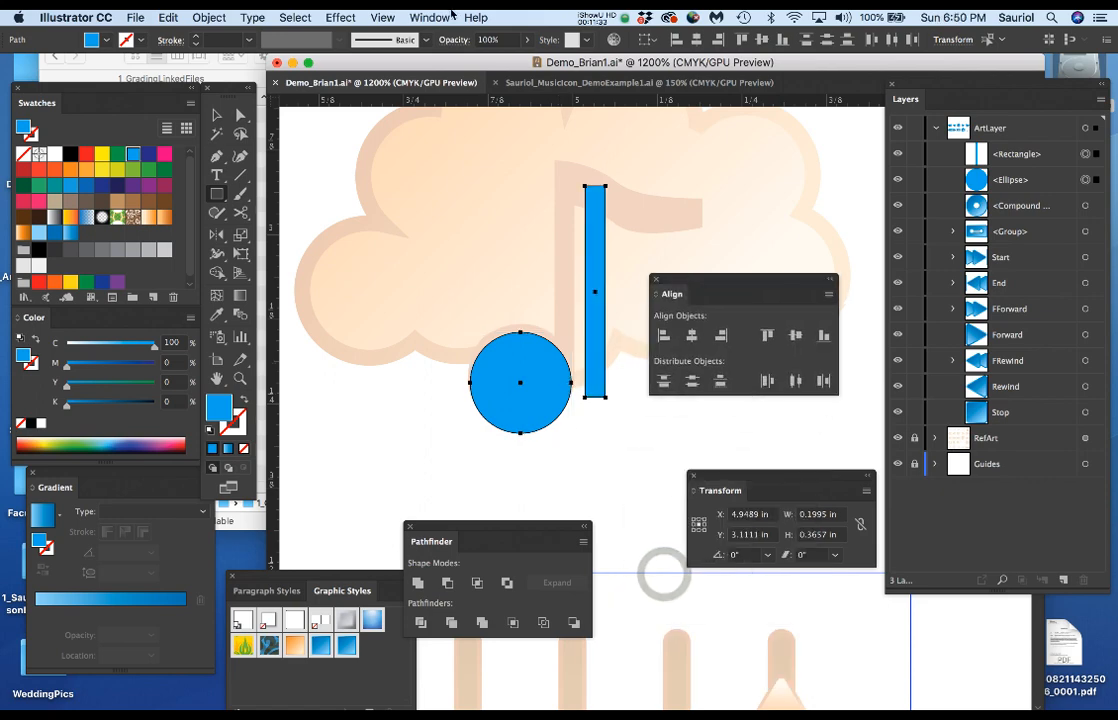
left_click(432, 17)
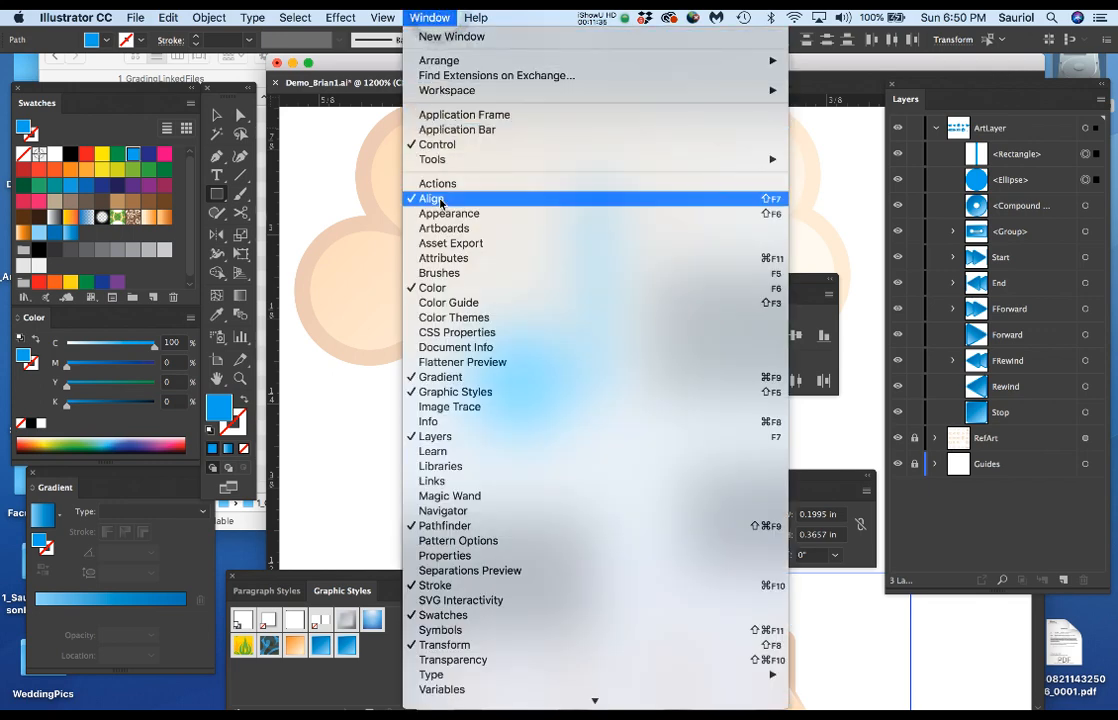
left_click(838, 255)
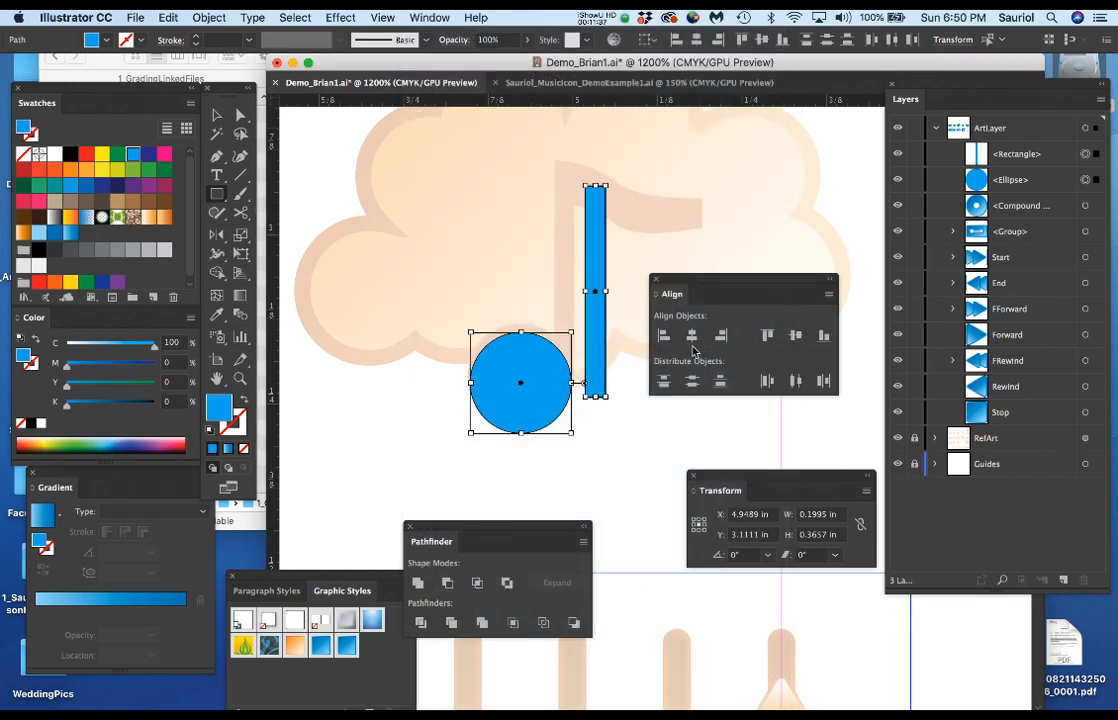
left_click(723, 336)
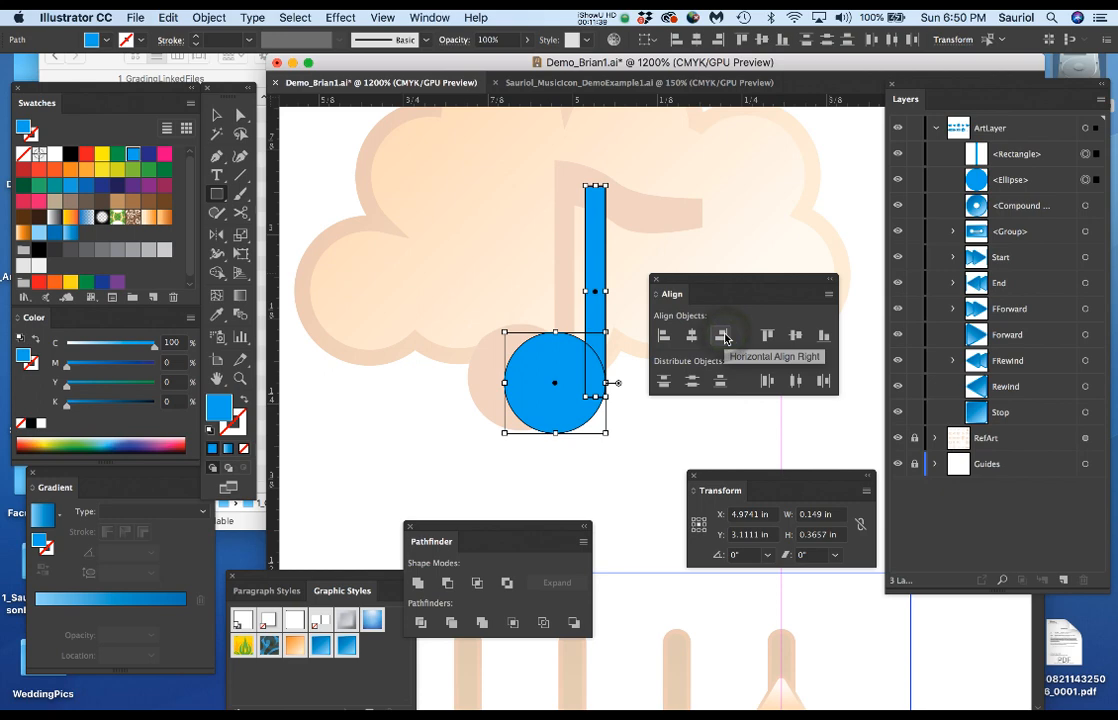
left_click_drag(729, 288, 787, 278)
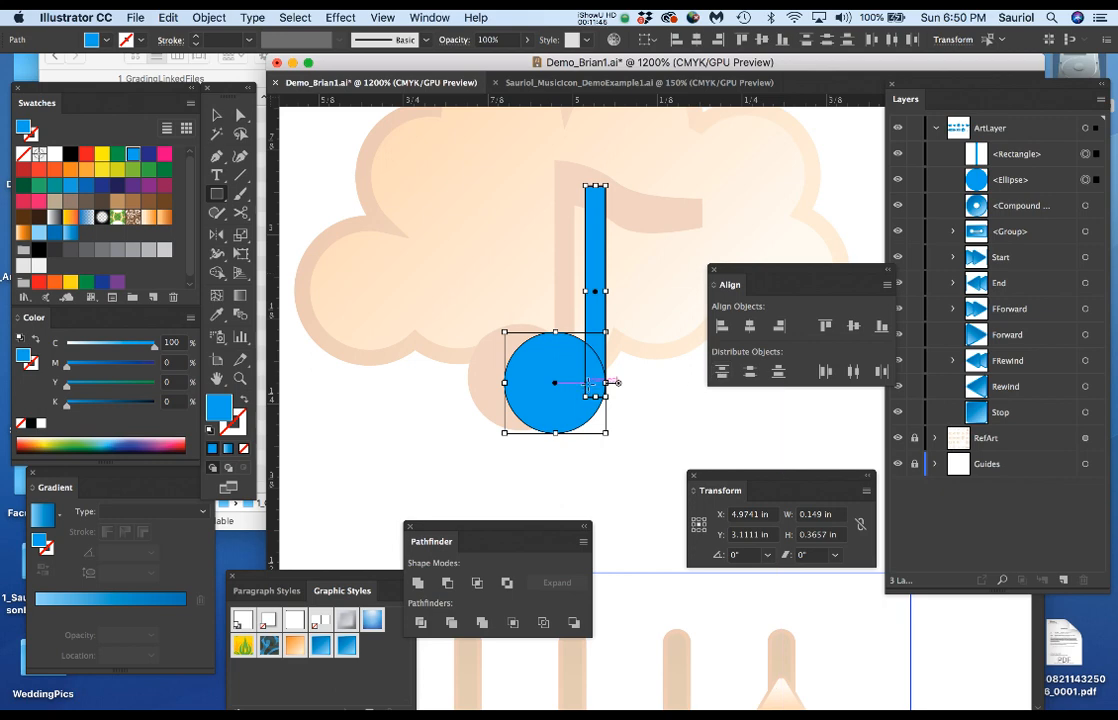
Step: Move the stem slightly upward so its lower corner no longer sticks out past the note-head circle's curve
key("super+minus")
key("super+equal")
key("super+equal")
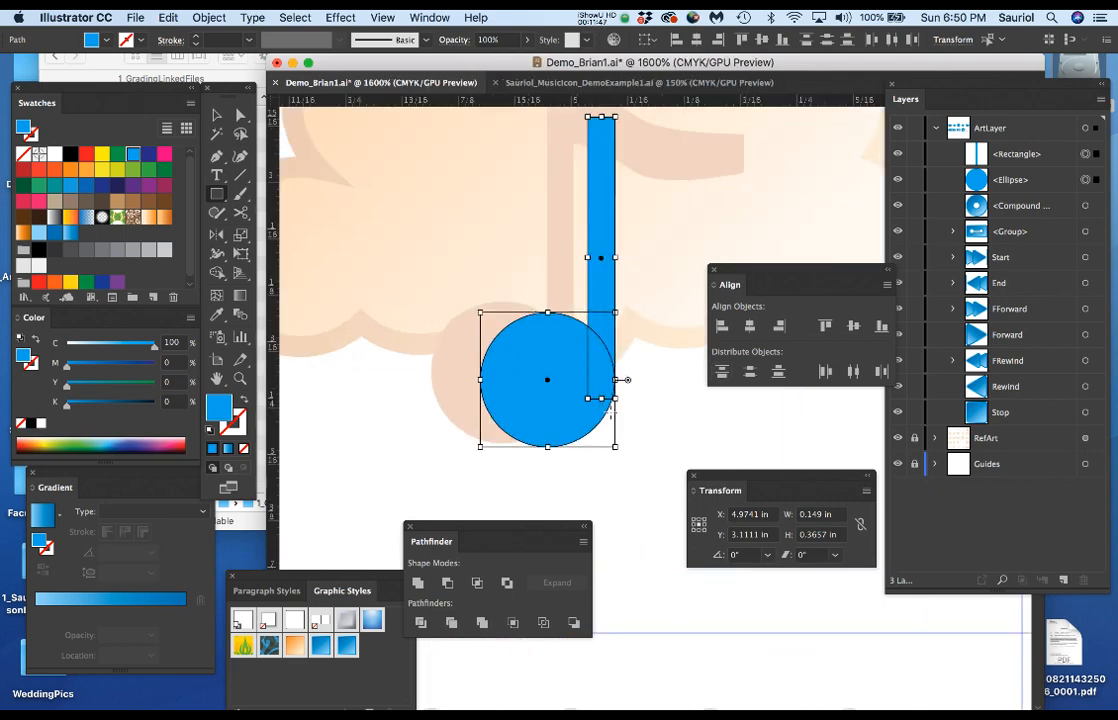
left_click_drag(622, 408, 579, 394)
key("super+equal")
key("super+equal")
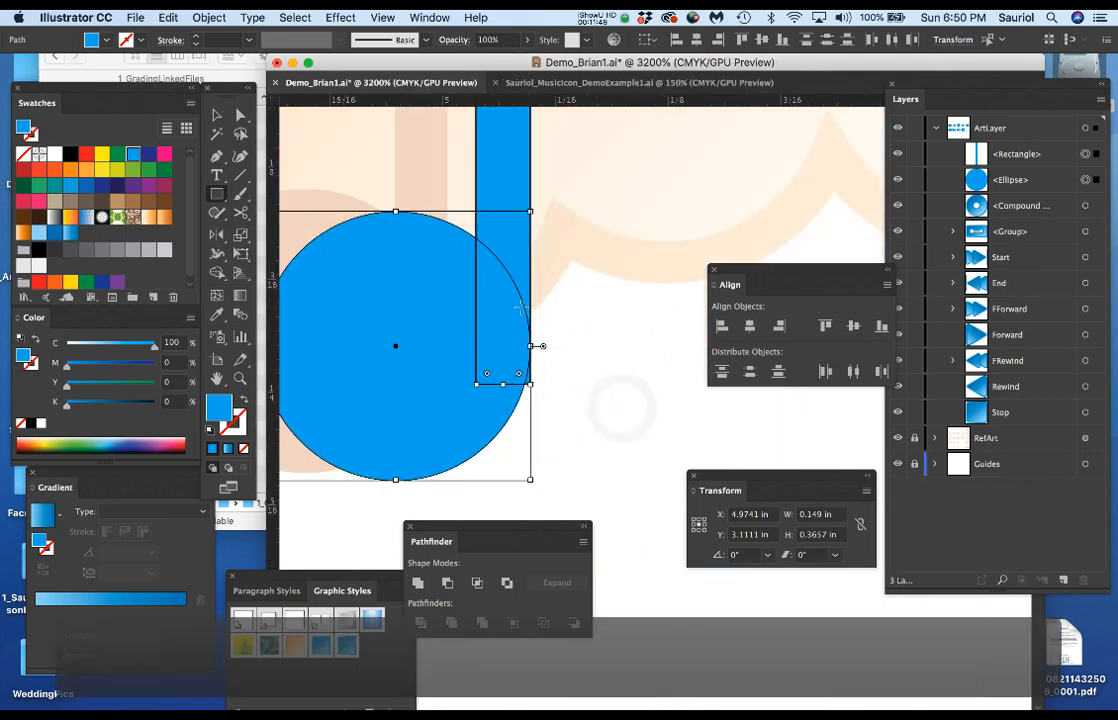
key("v")
left_click(583, 290)
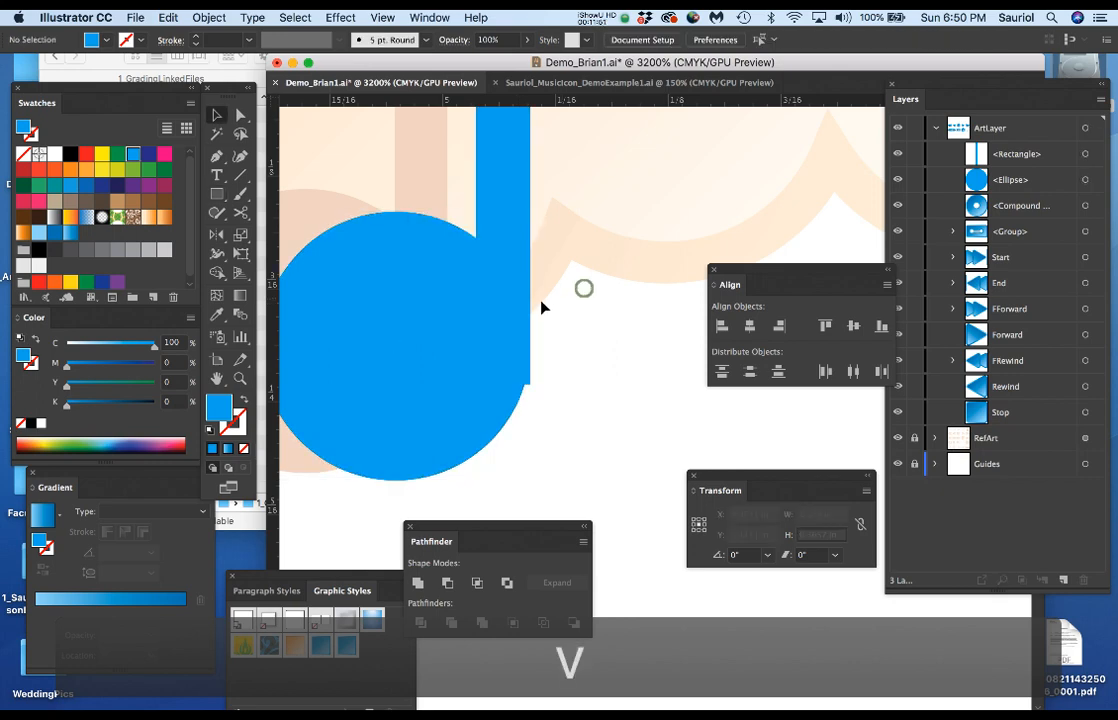
left_click_drag(512, 252, 516, 222)
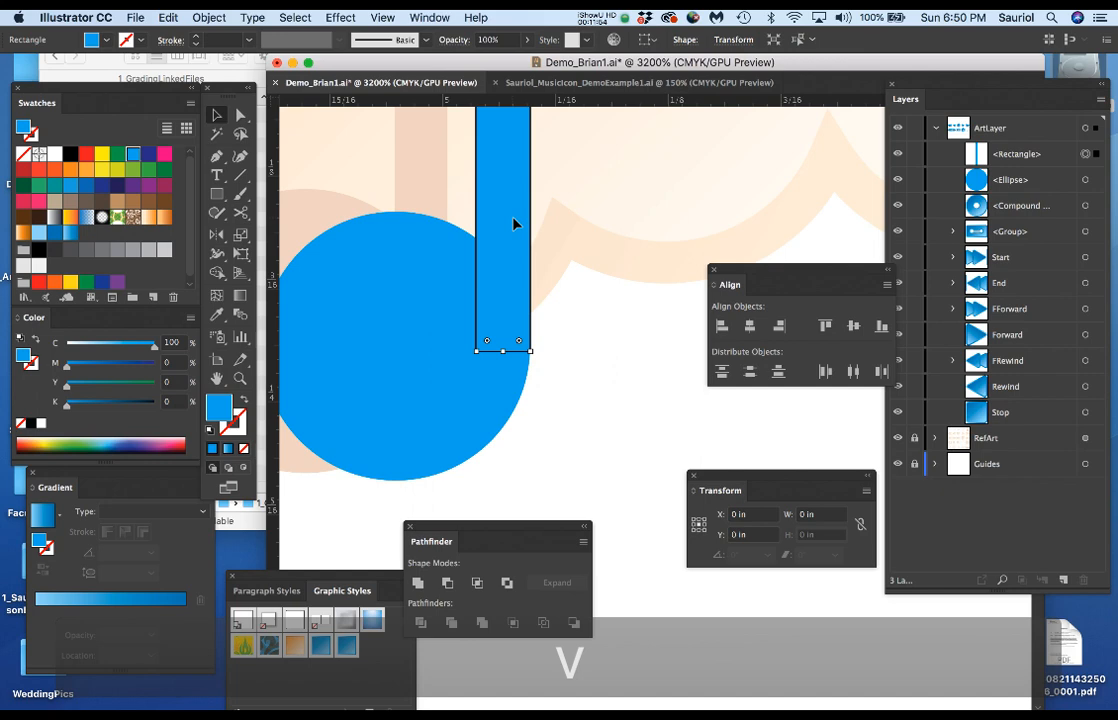
left_click(554, 299)
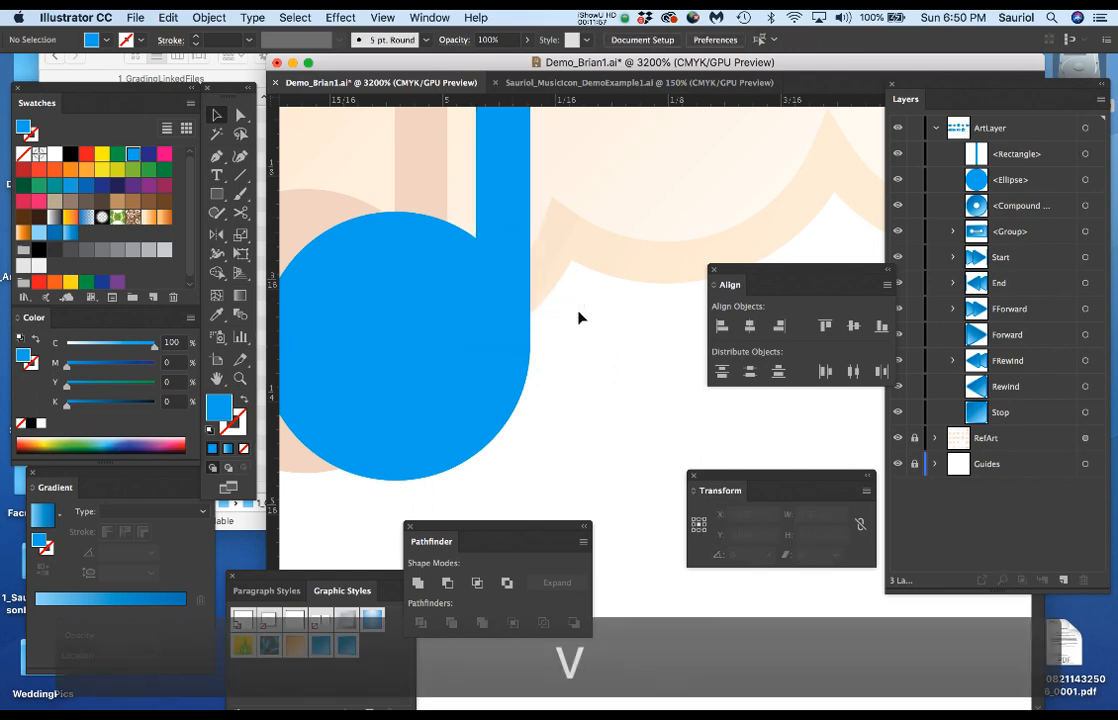
Step: Draw a horizontal rectangle about 0.16 in wide and 0.03 in high at the top of the stem as the note's flag
scroll(579, 315, "down", 2)
left_click_drag(593, 230, 564, 362)
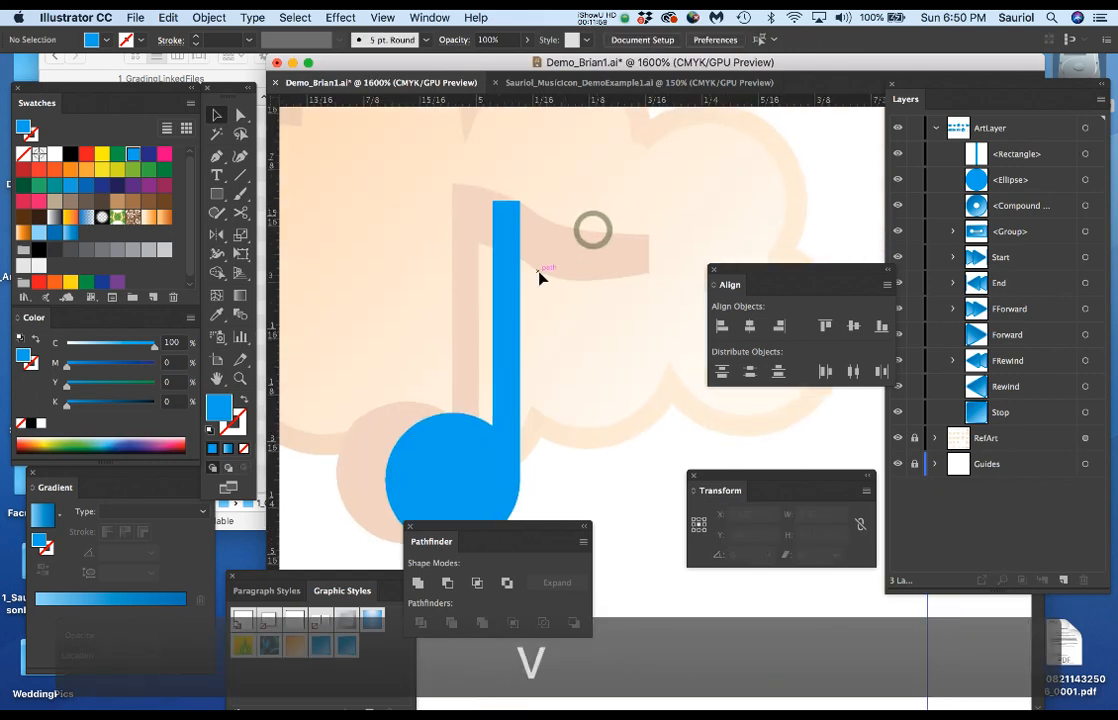
key("m")
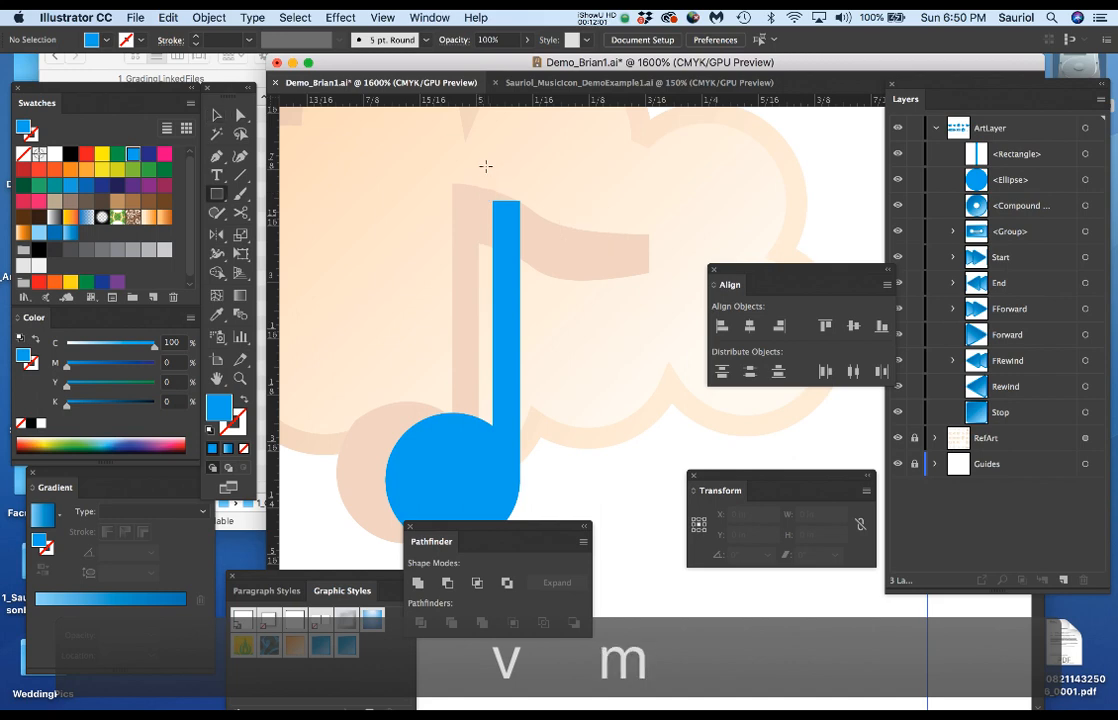
left_click_drag(516, 172, 660, 200)
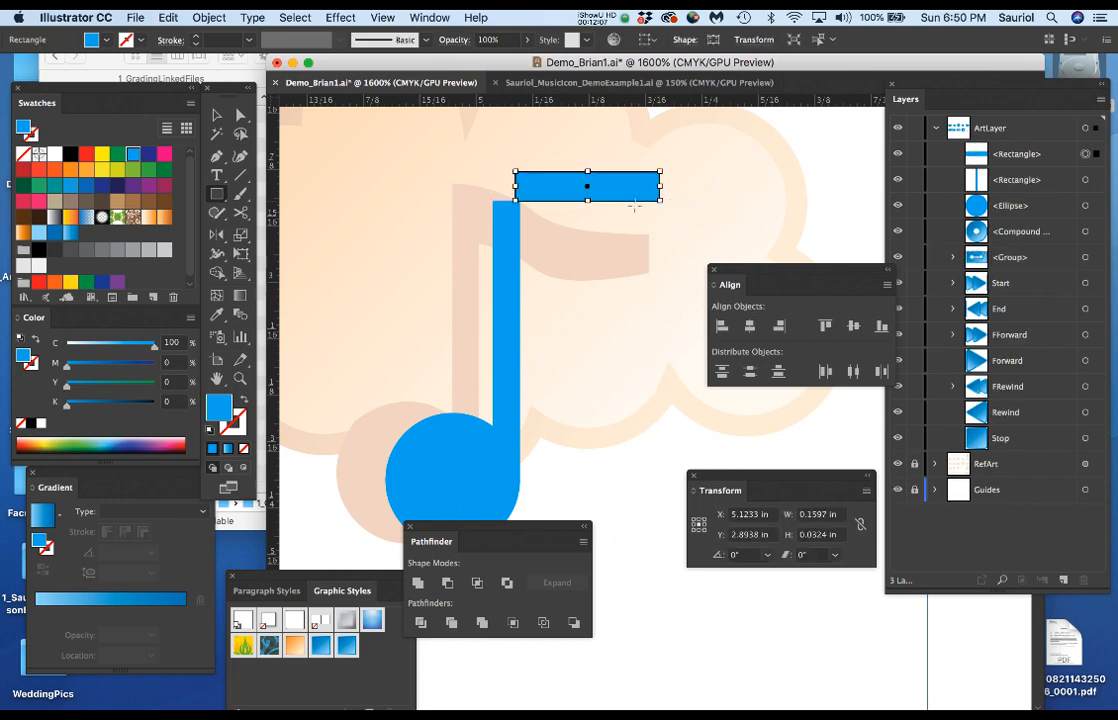
Step: Align the left edges of the flag rectangle and the stem, and clear the selection
key("v")
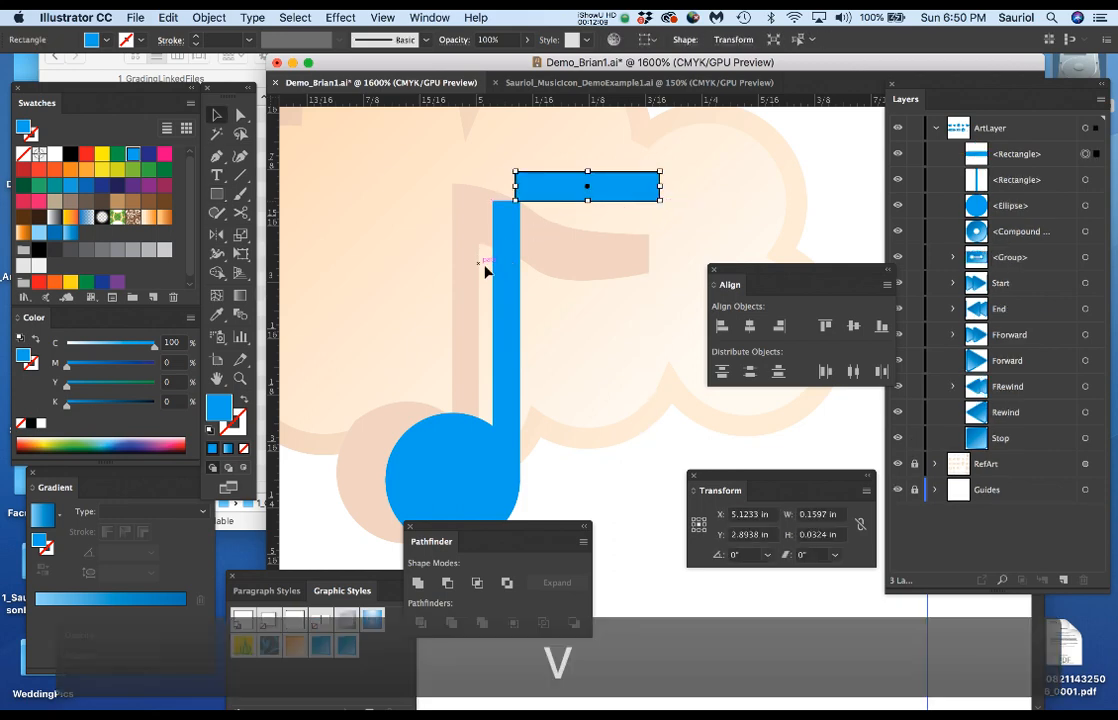
left_click(505, 258, "shift")
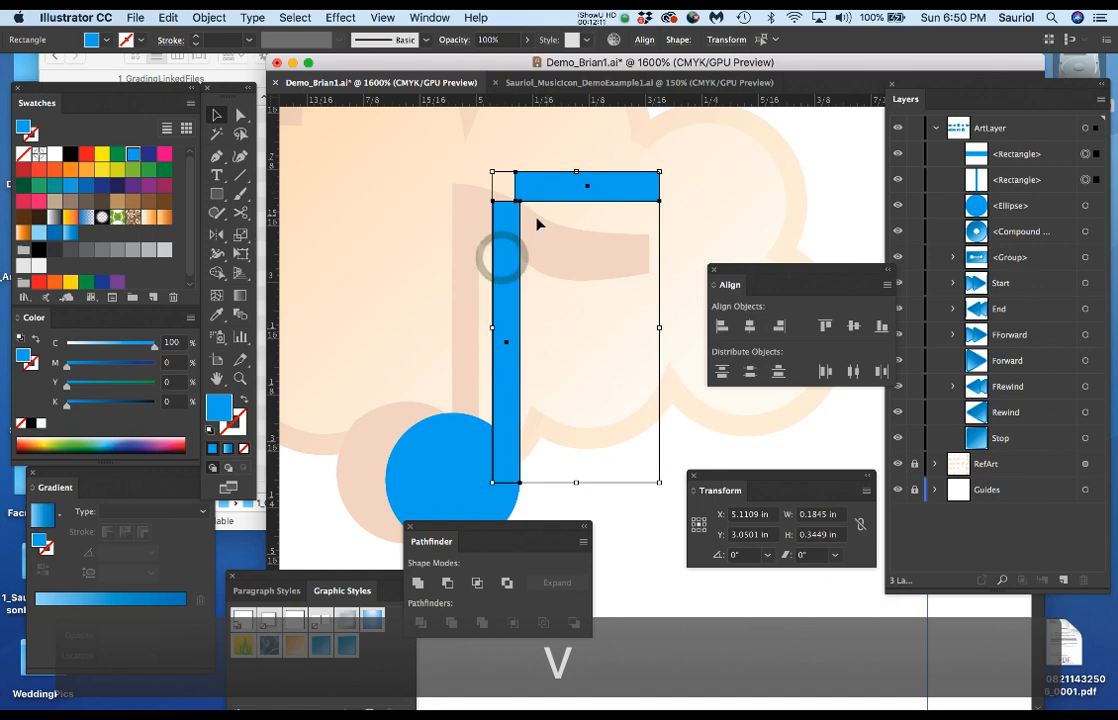
left_click(720, 327)
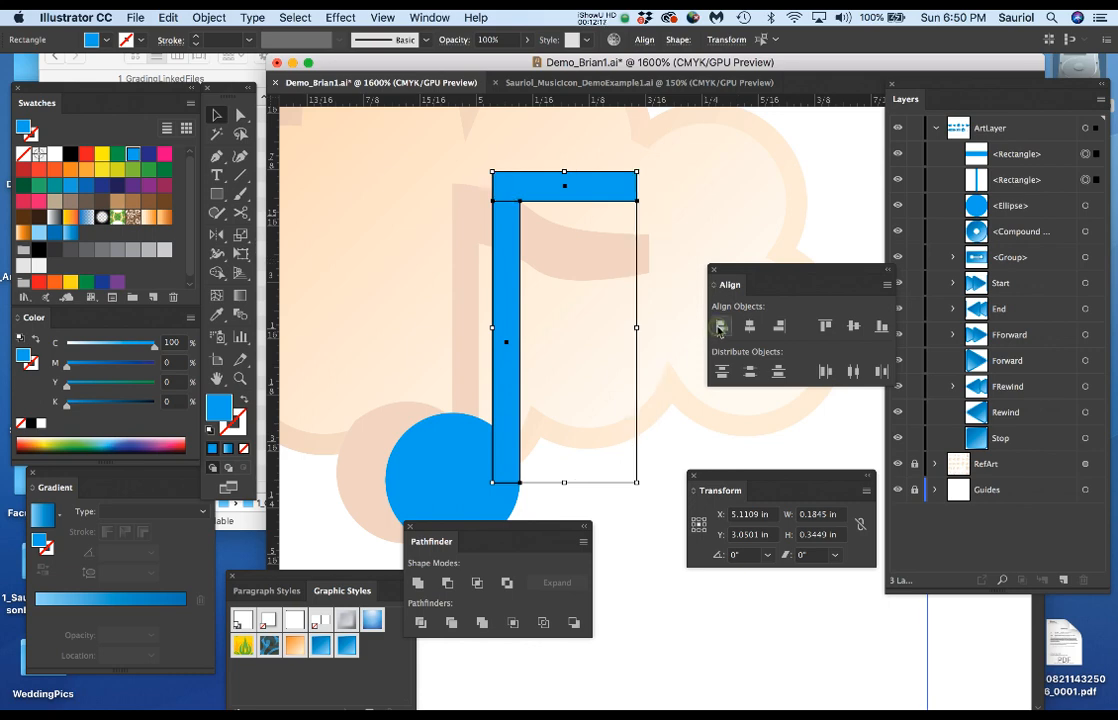
left_click(581, 266)
Step: Lower the two anchor points at the flag's free end by the flag's own height to slant it downward
scroll(644, 192, "up", 2)
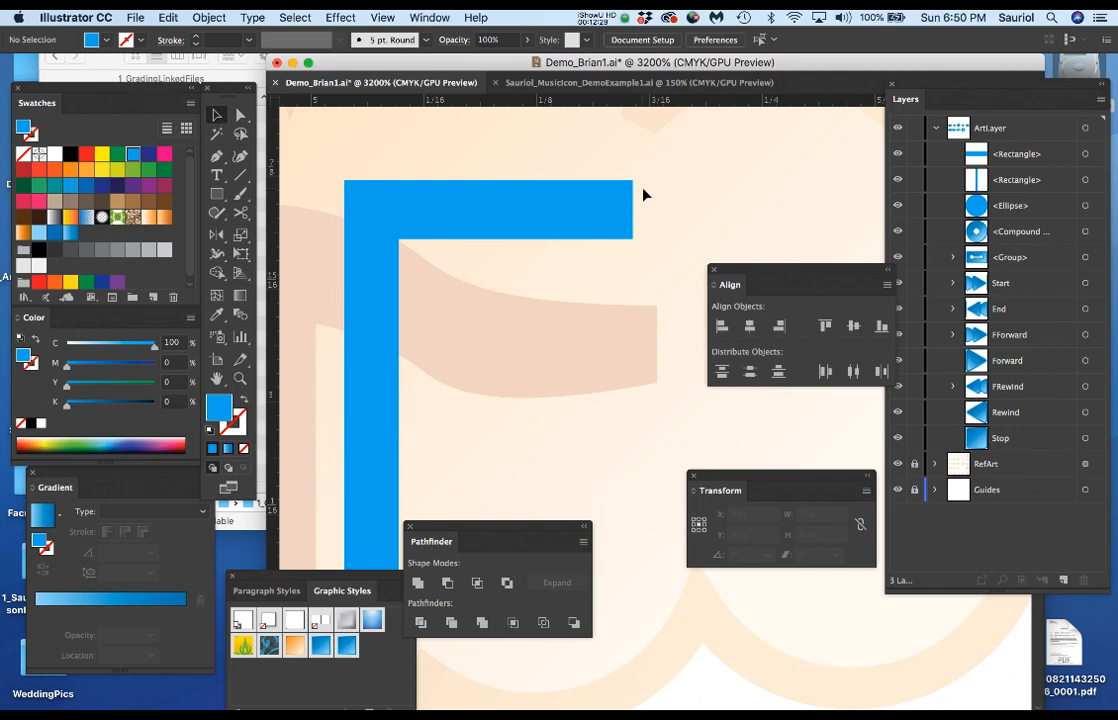
key("a")
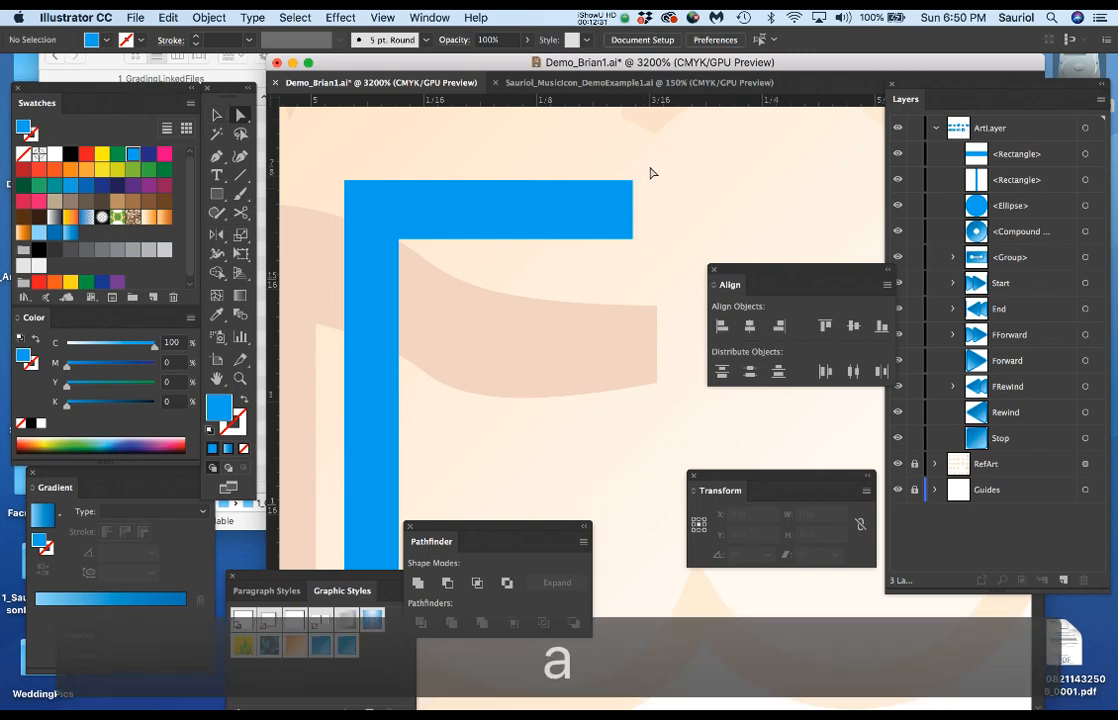
left_click_drag(661, 167, 633, 242)
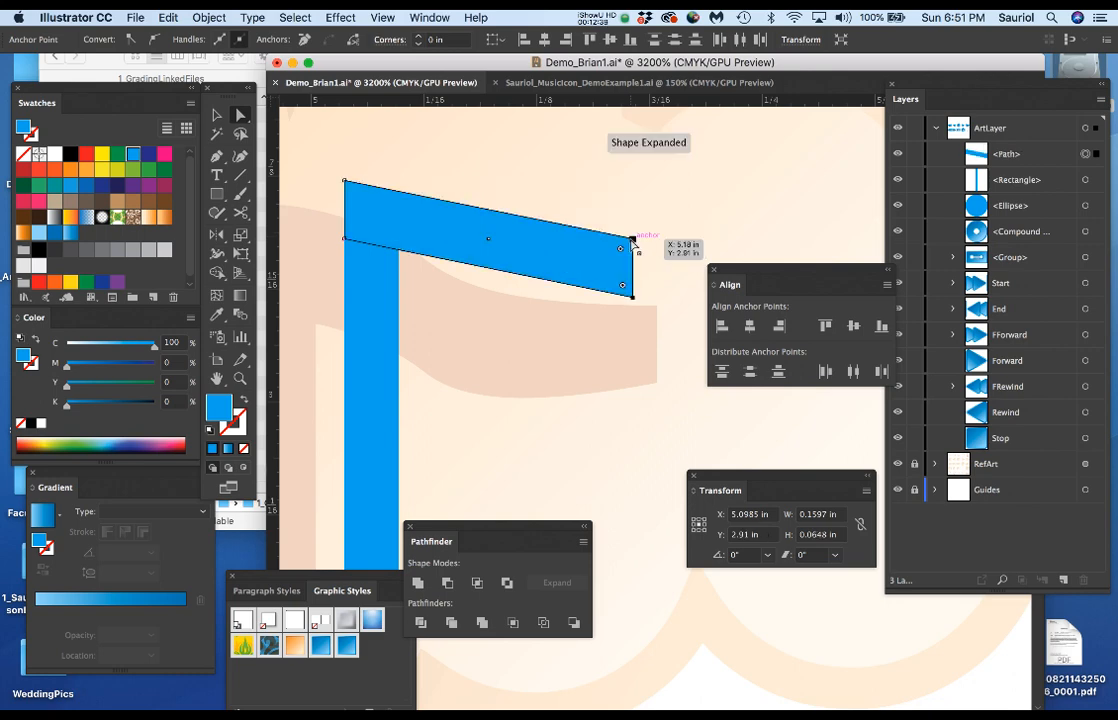
Step: Convert the flag's upper and lower free-end corners to smooth points so both long edges curve like the reference
key("p")
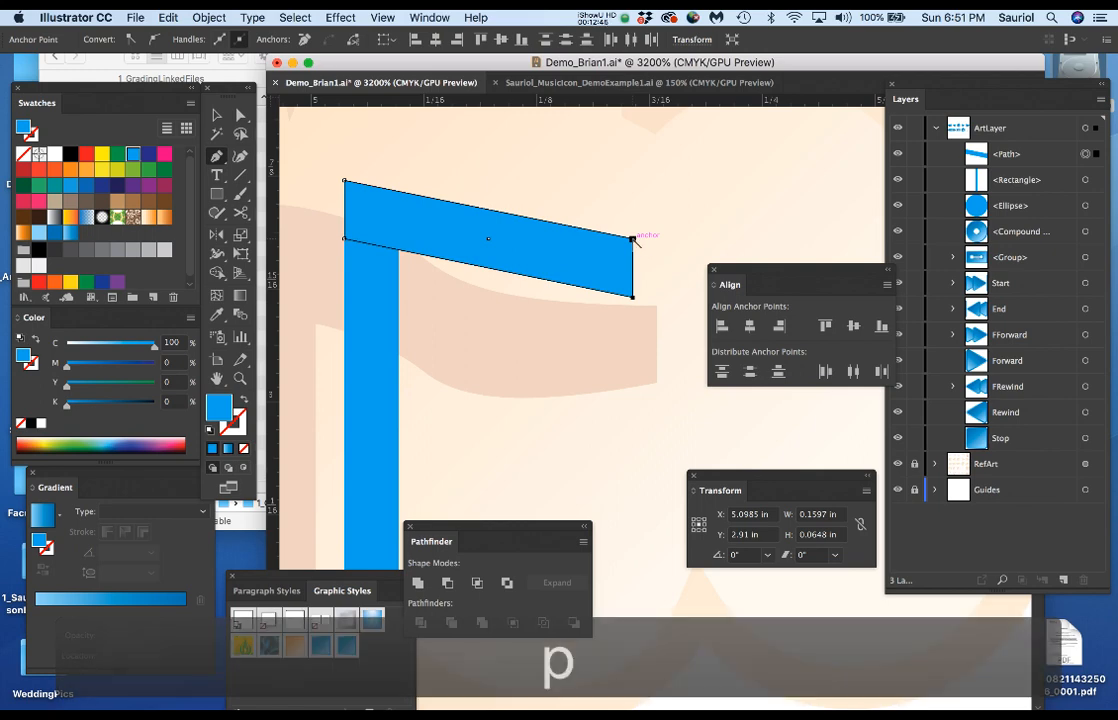
left_click_drag(633, 238, 756, 242)
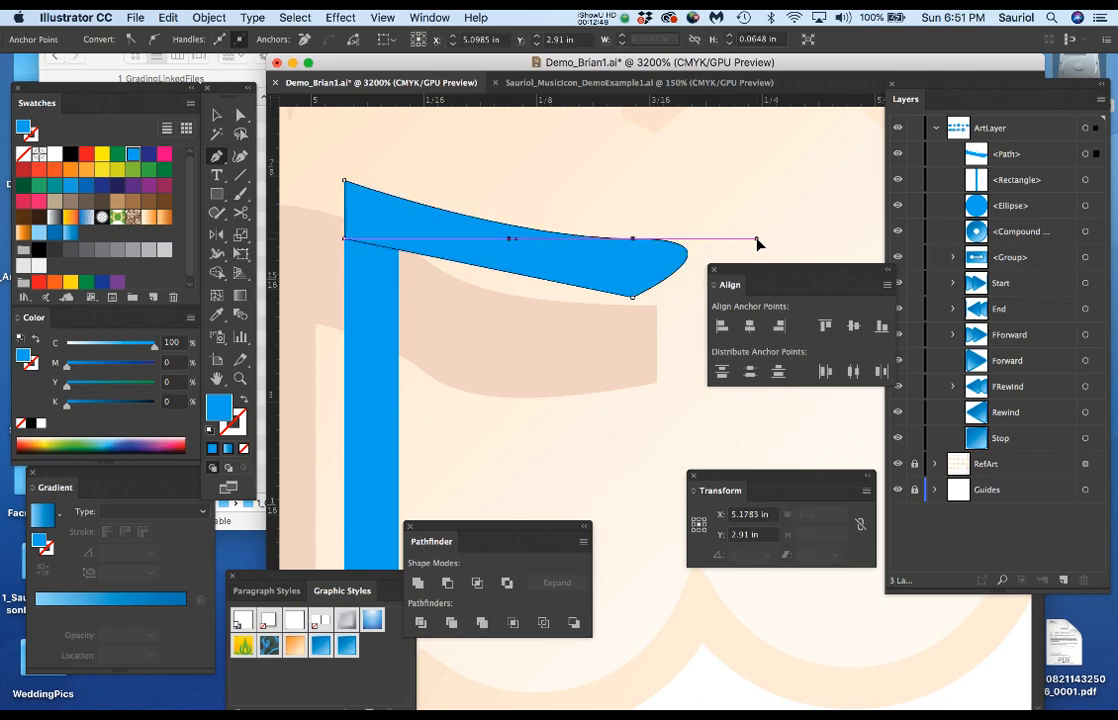
left_click_drag(632, 297, 532, 305)
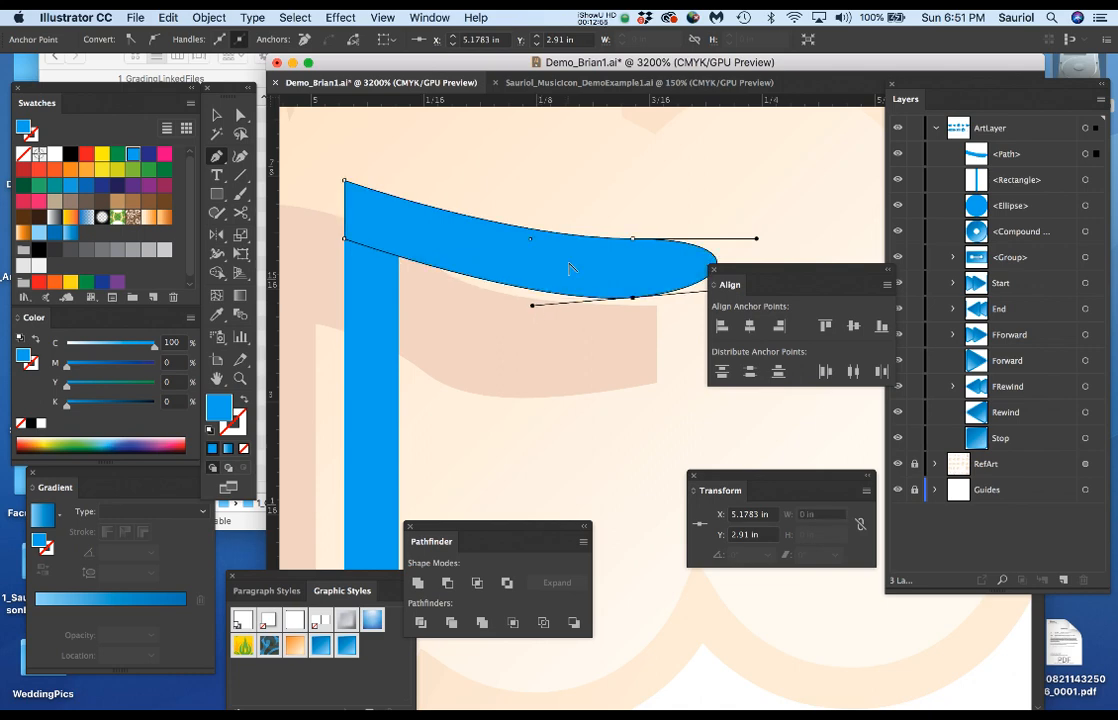
Step: Retract the outer direction handles of both free-end anchors so the flag ends in a straight vertical edge
left_click_drag(627, 315, 490, 257)
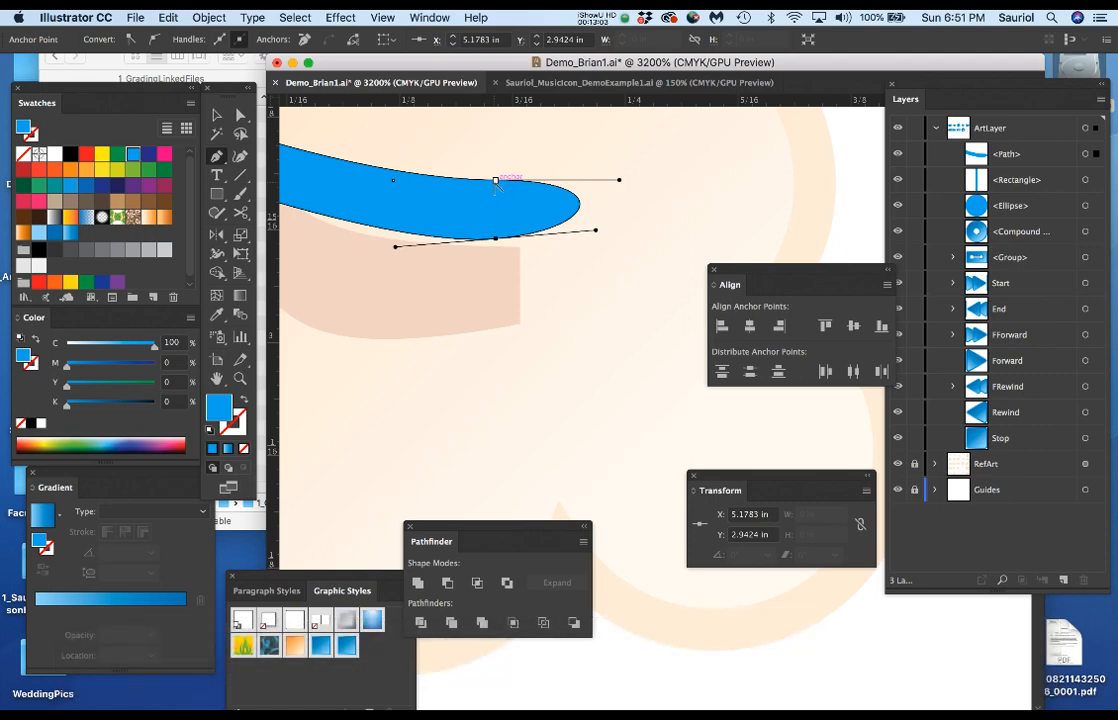
left_click_drag(497, 190, 528, 229)
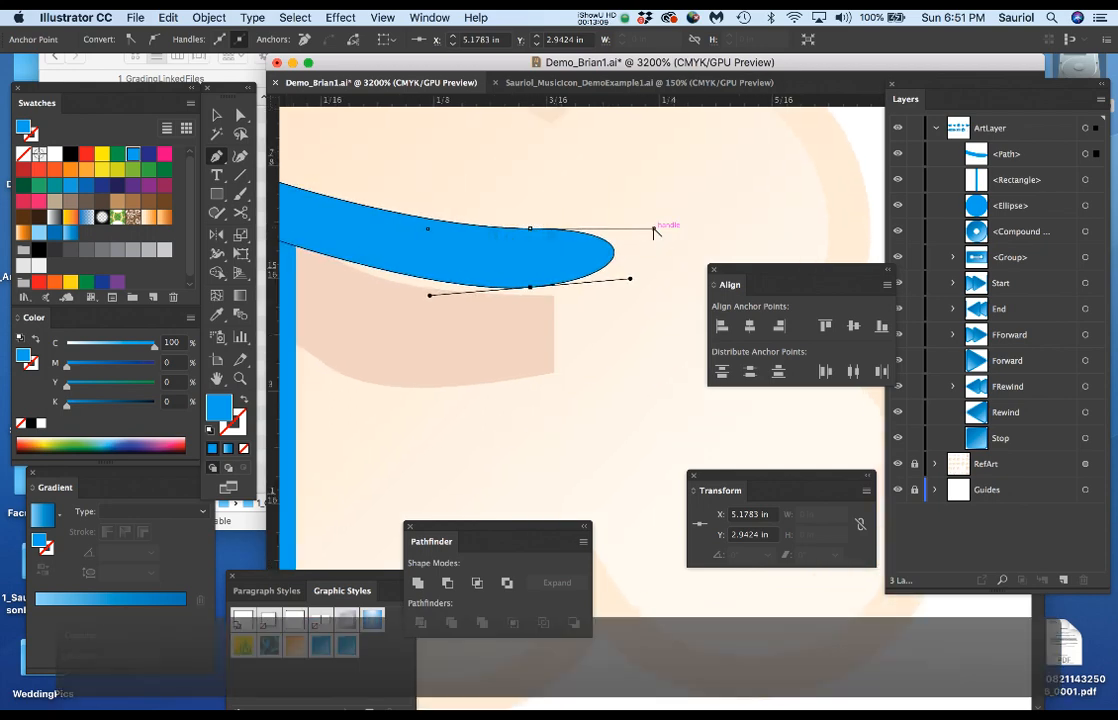
left_click_drag(653, 230, 530, 230)
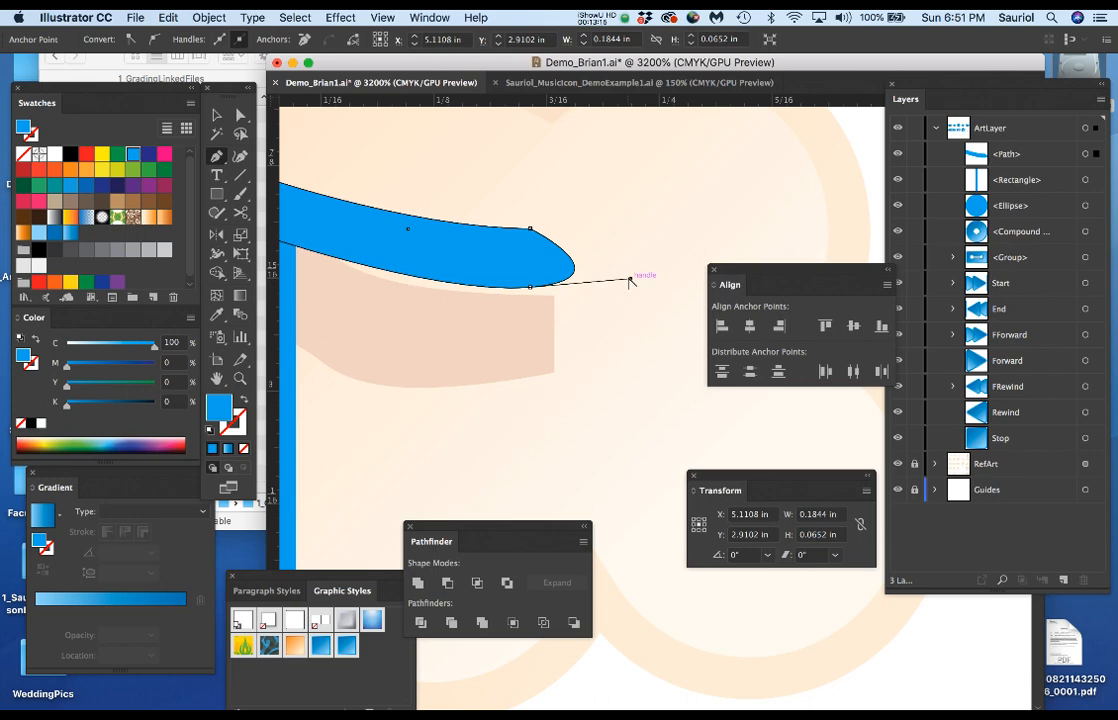
left_click_drag(630, 279, 532, 291)
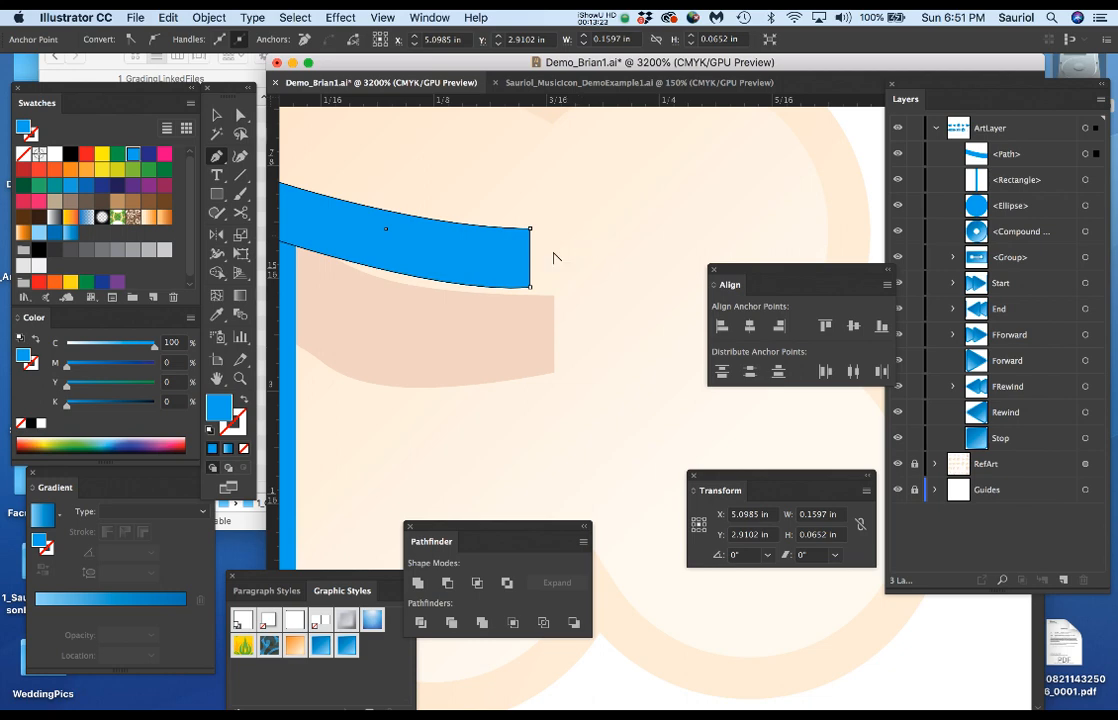
Step: Raise the flag's two upper anchor points together to make the flag thicker, and clear the selection
scroll(524, 272, "down", 2)
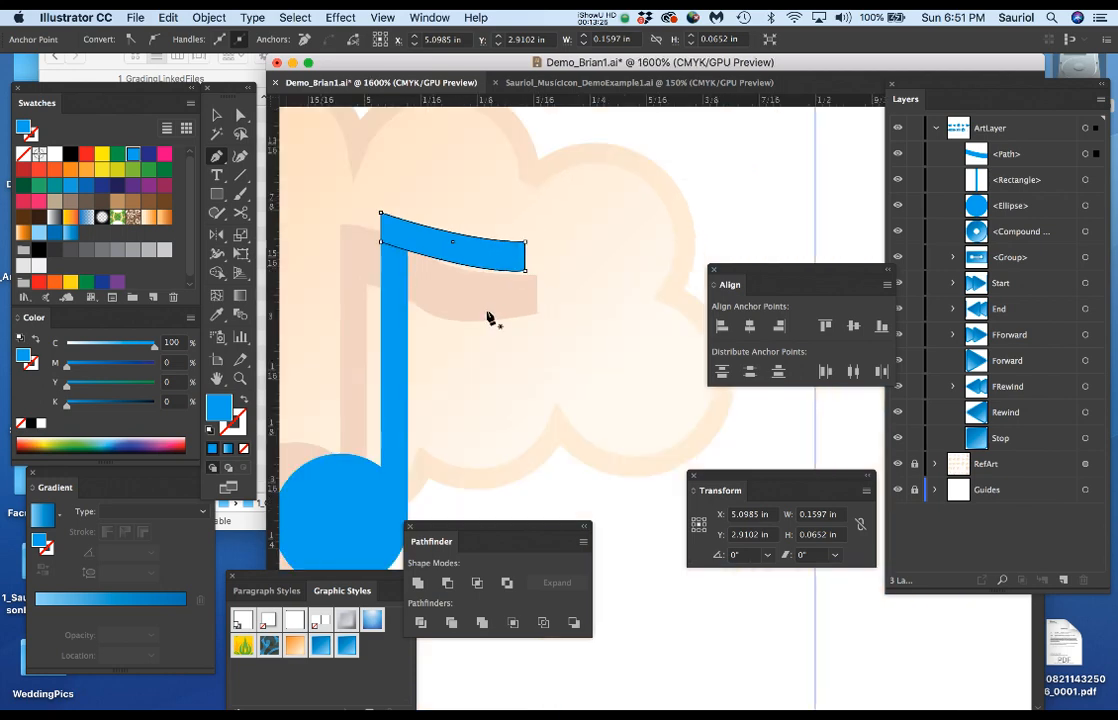
scroll(487, 316, "down", 1)
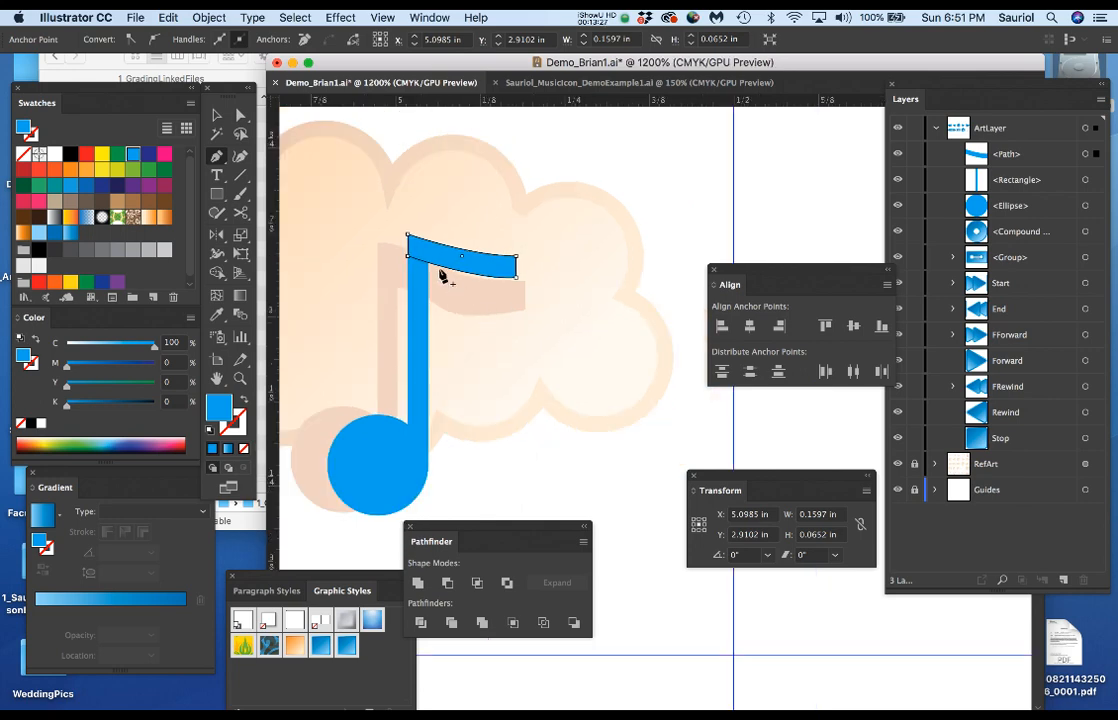
left_click(515, 256)
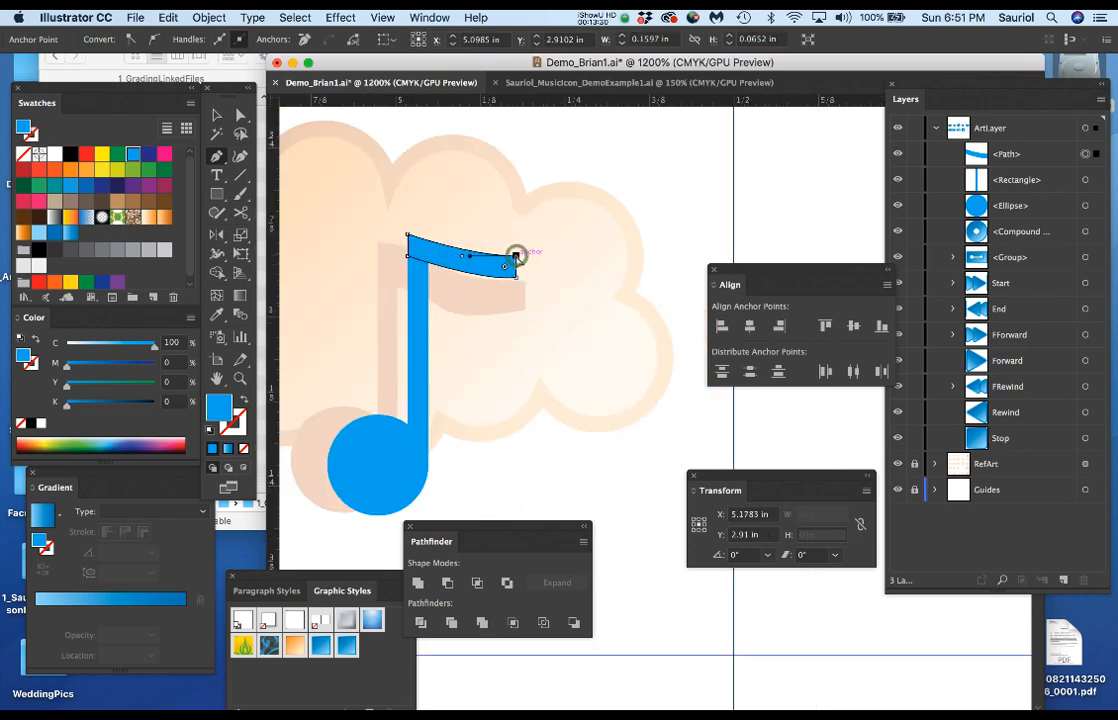
left_click(408, 236)
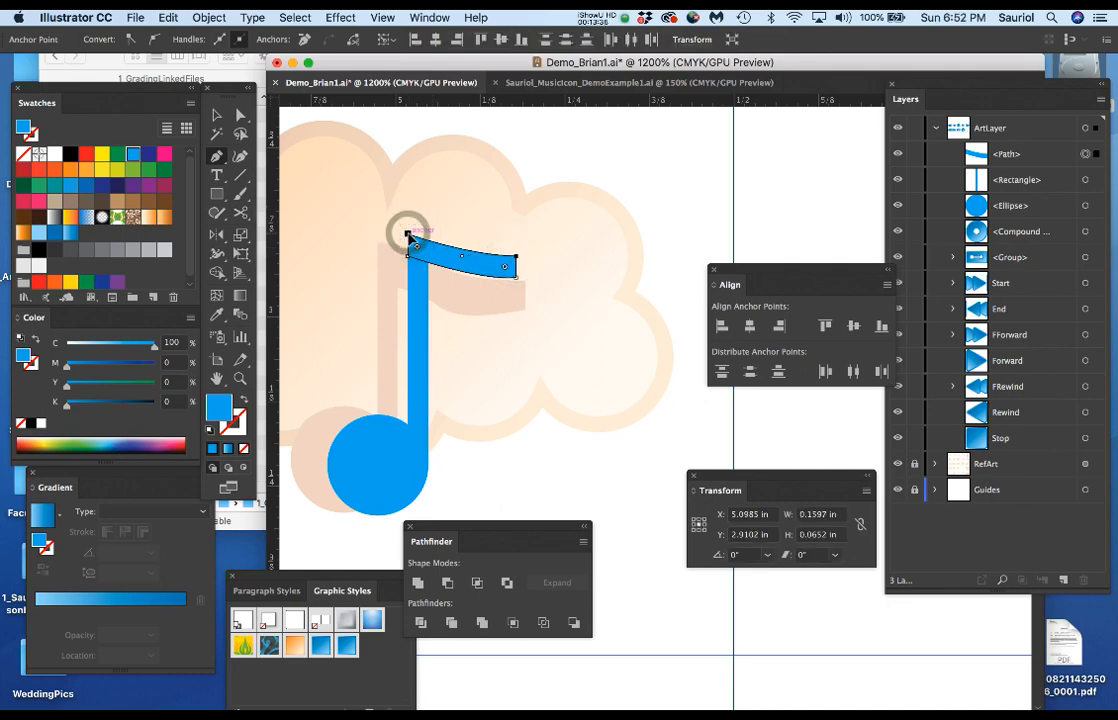
left_click_drag(408, 236, 408, 217)
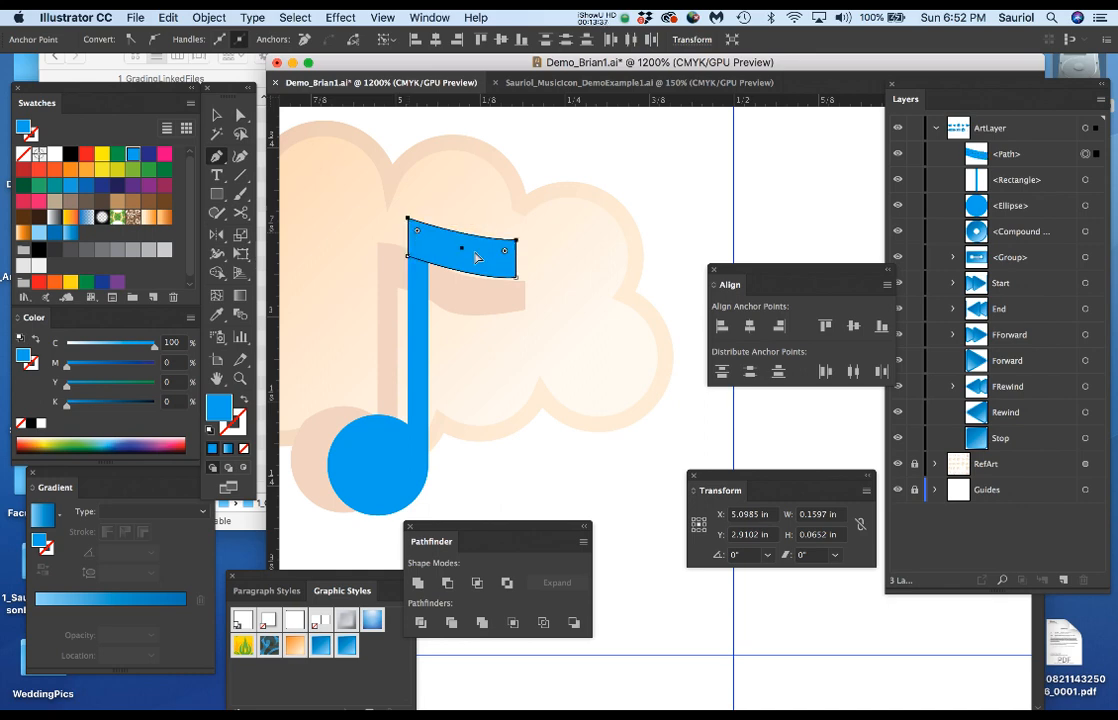
left_click(550, 257)
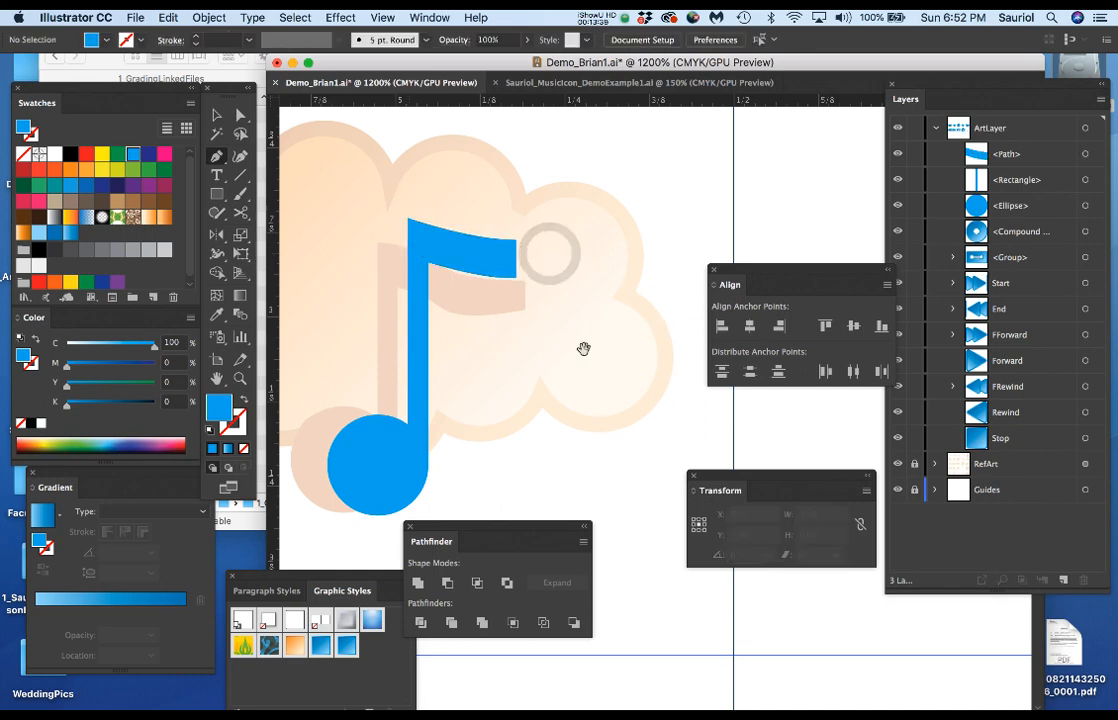
left_click_drag(586, 346, 617, 299)
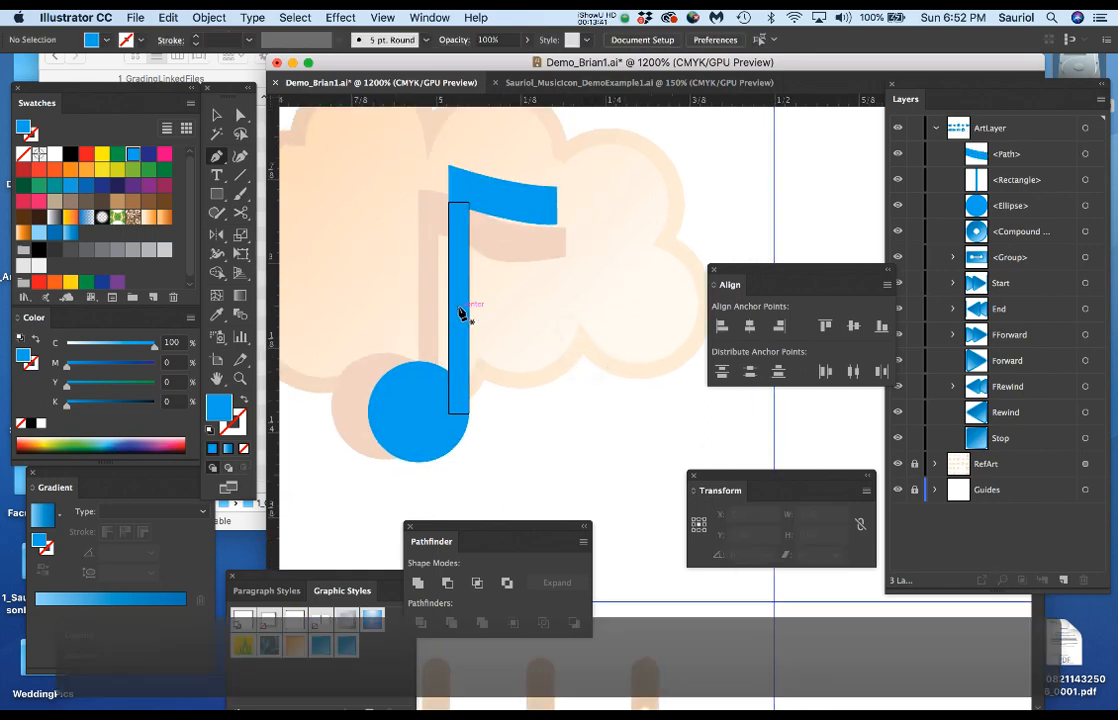
key("super+minus")
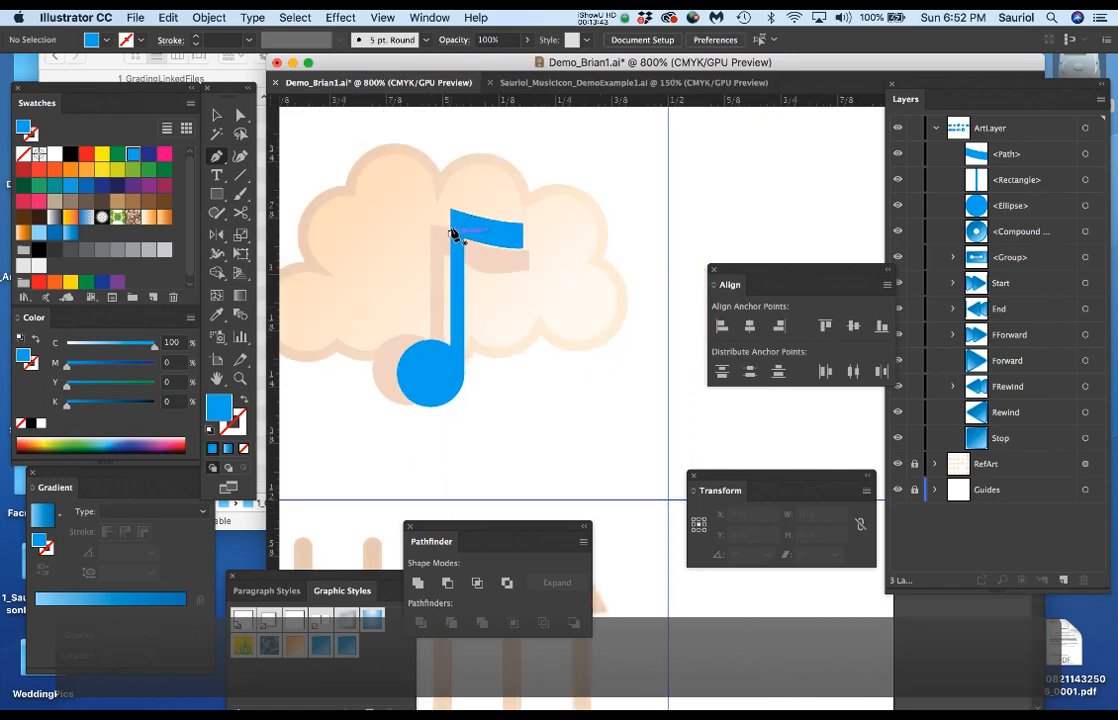
Step: Unite the note head, stem and flag into one shape and move it off the cloud reference to the empty area at its upper right
key("v")
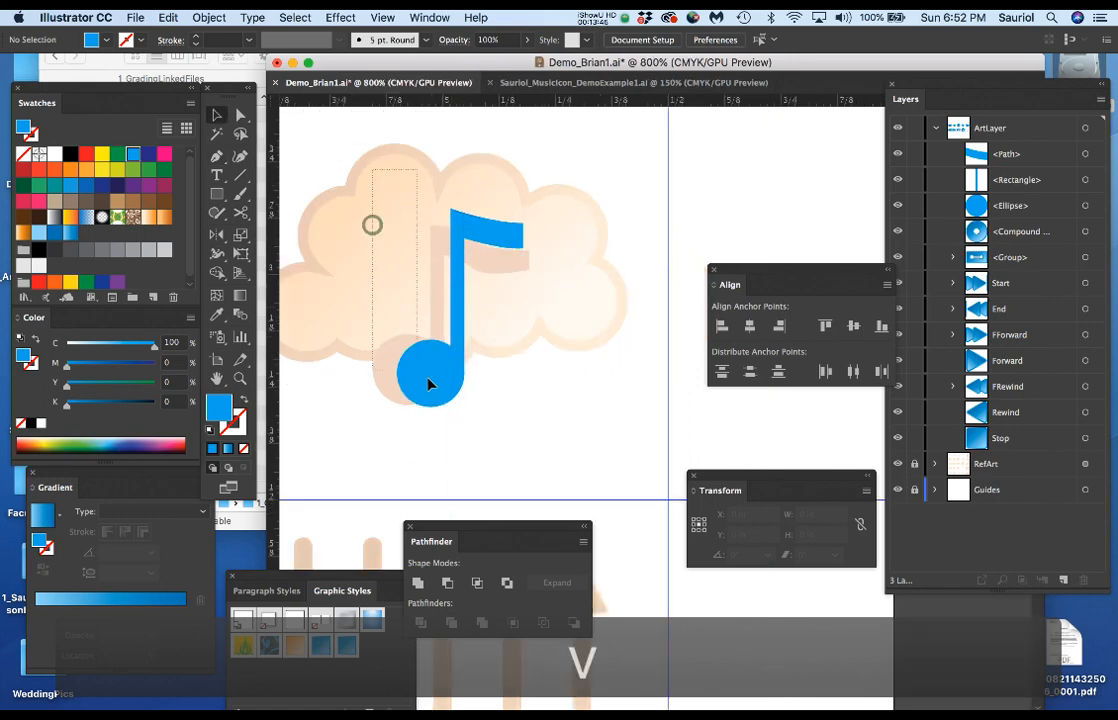
left_click_drag(428, 378, 548, 425)
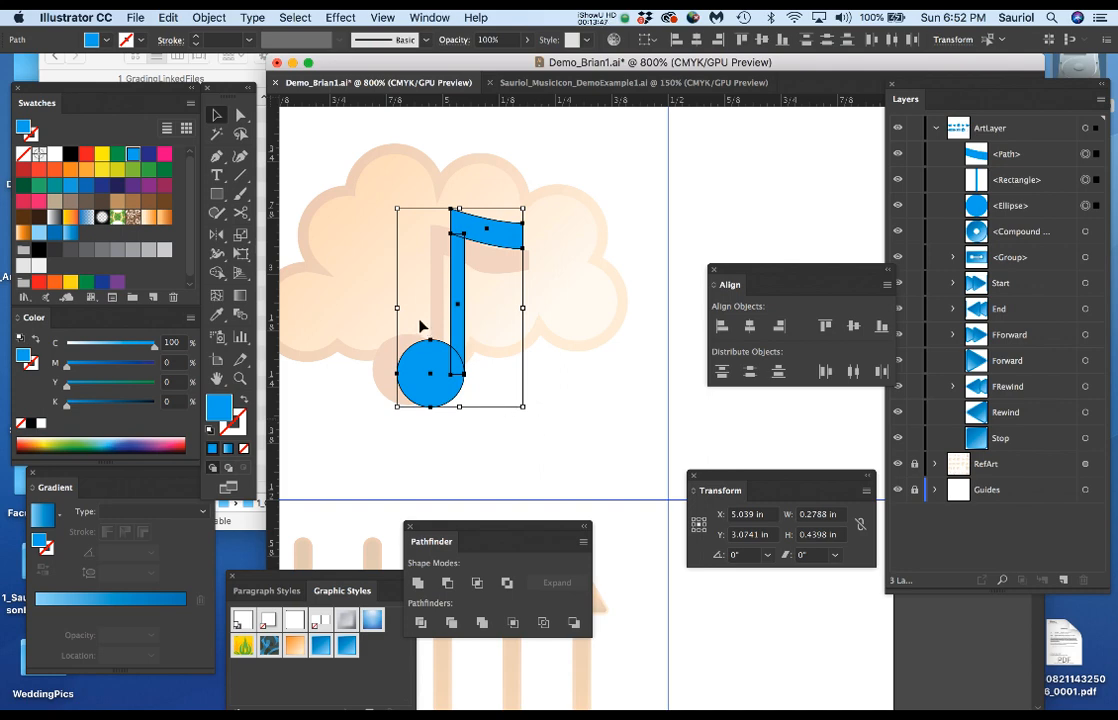
scroll(396, 282, "up", 1)
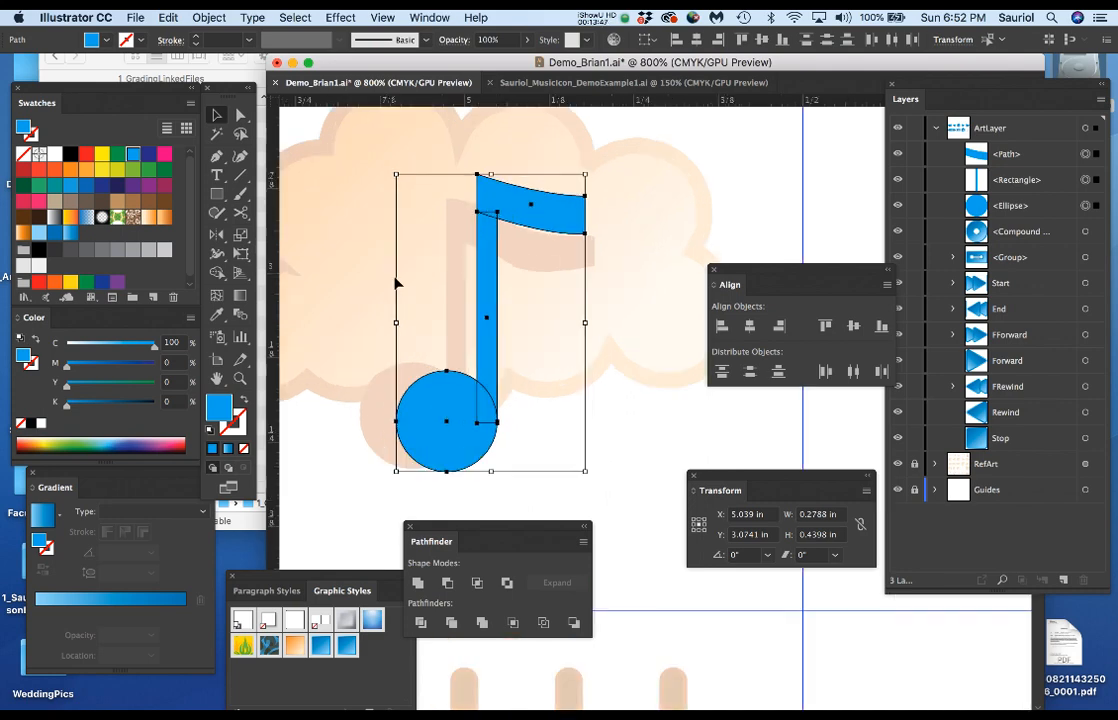
left_click(417, 583)
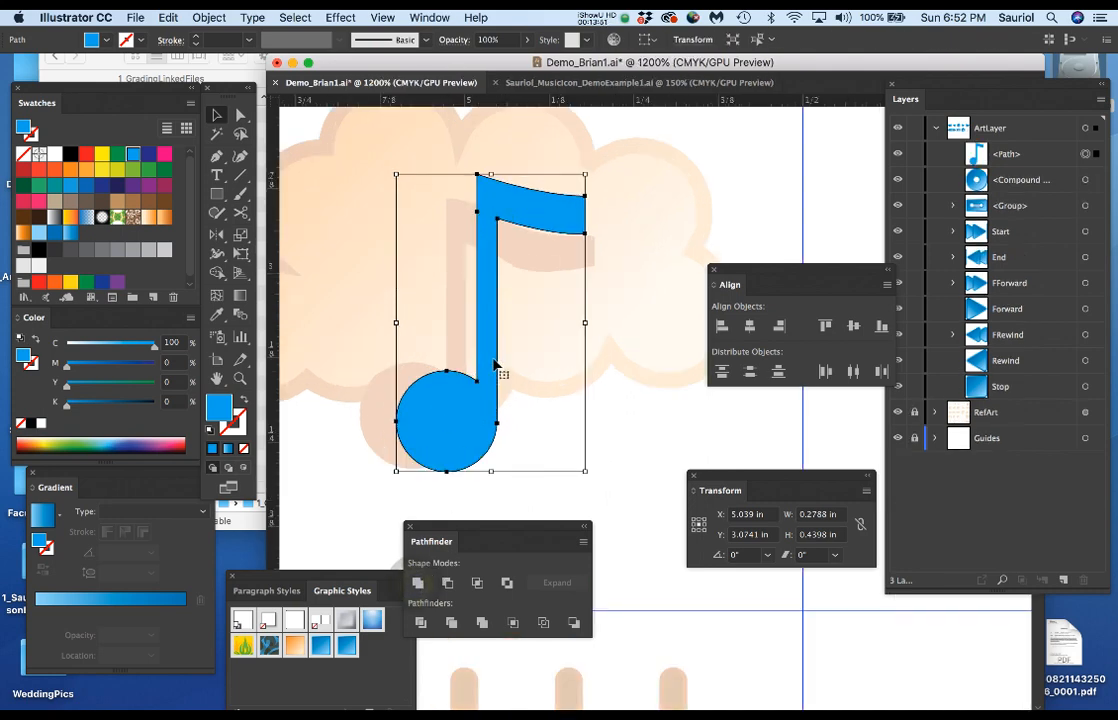
scroll(494, 366, "down", 1)
left_click_drag(469, 400, 683, 241)
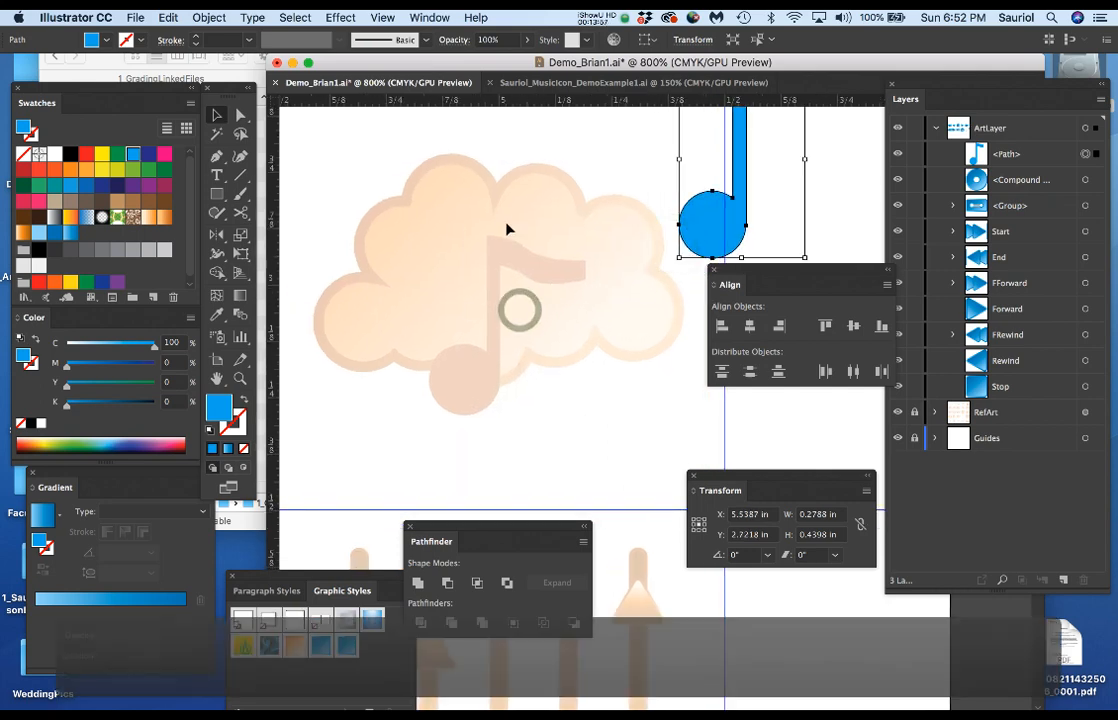
Step: Draw a circle about 0.22 in wide over the cloud's leftmost lobe and duplicate it until eleven circles cover the other lobes and the middle
key("l")
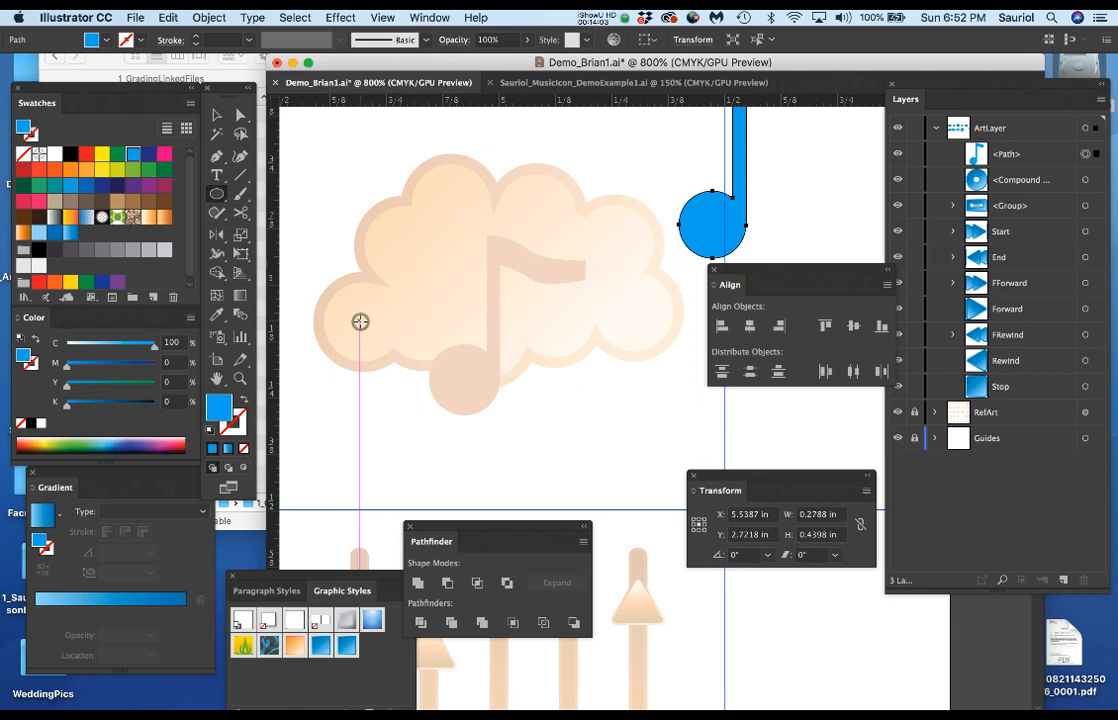
mouse_move(360, 321)
left_mouse_down()
mouse_move(394, 328)
mouse_move(407, 369)
left_mouse_up()
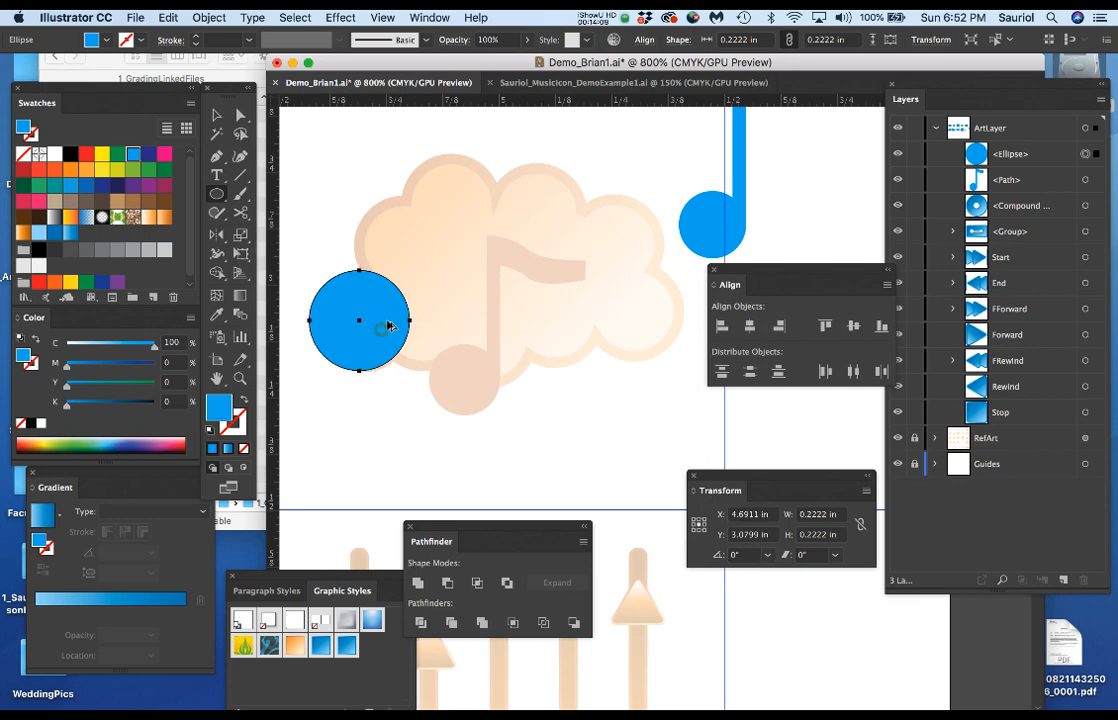
left_click_drag(387, 322, 572, 349)
left_click_drag(572, 349, 556, 294)
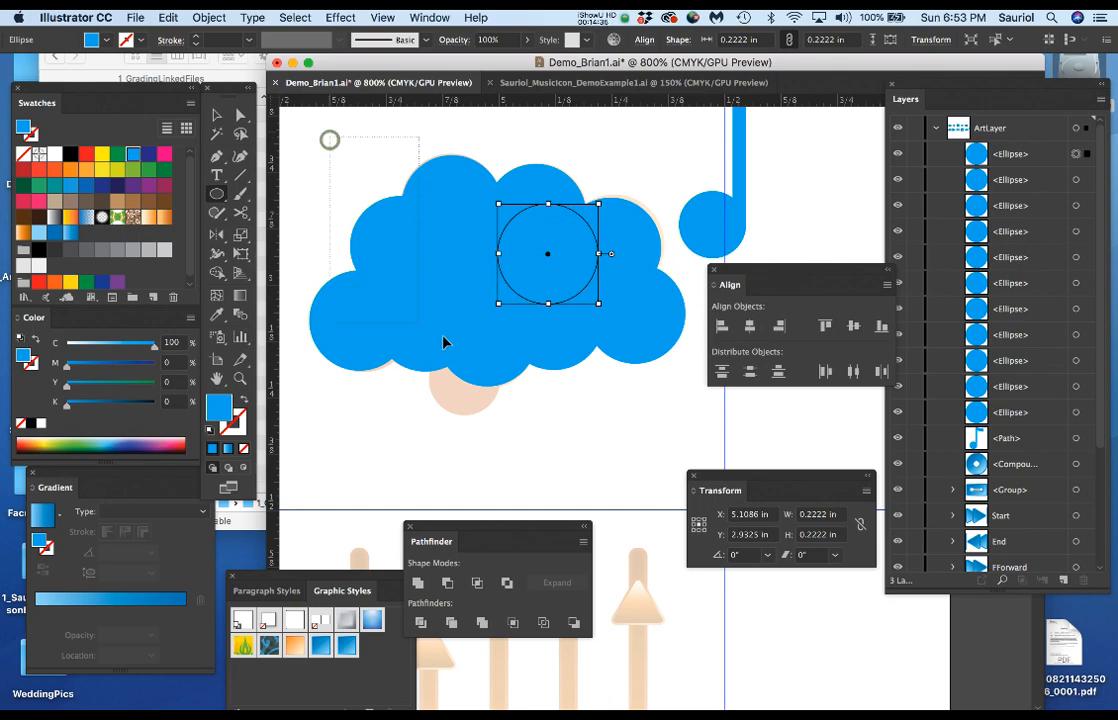
Step: Unite all the overlapping circles into a single cloud shape and apply the blue gradient graphic style with the 2 pt gradient stroke
left_click_drag(443, 342, 639, 392)
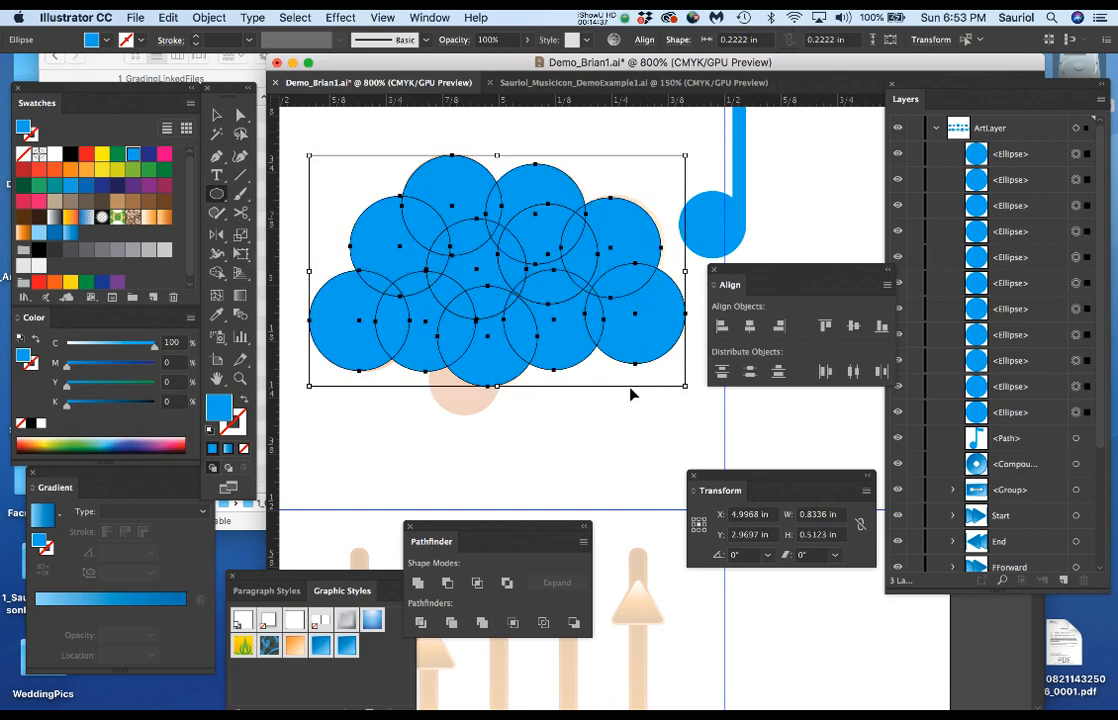
key("a")
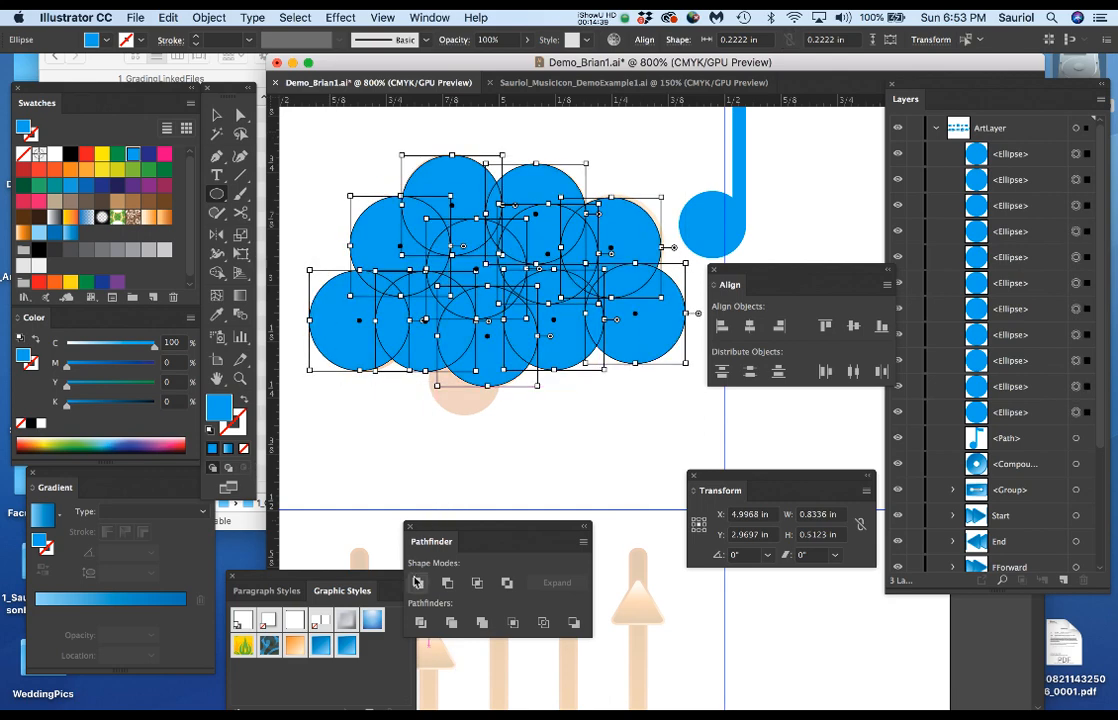
left_click_drag(462, 528, 508, 461)
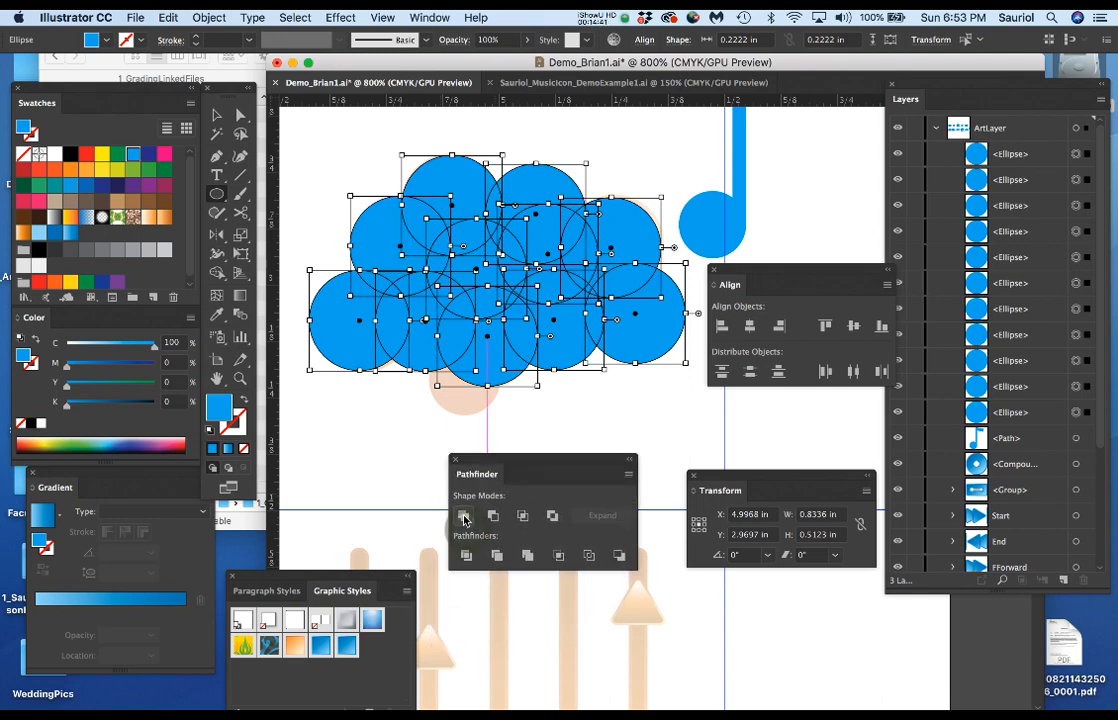
left_click(463, 516)
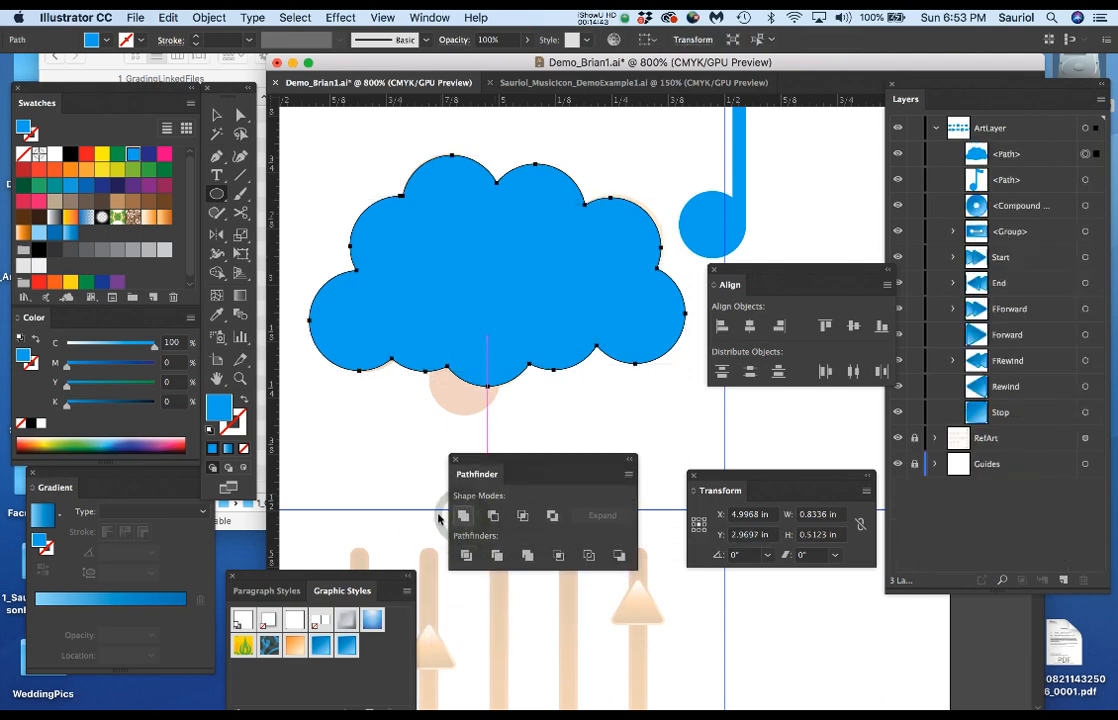
left_click(346, 648)
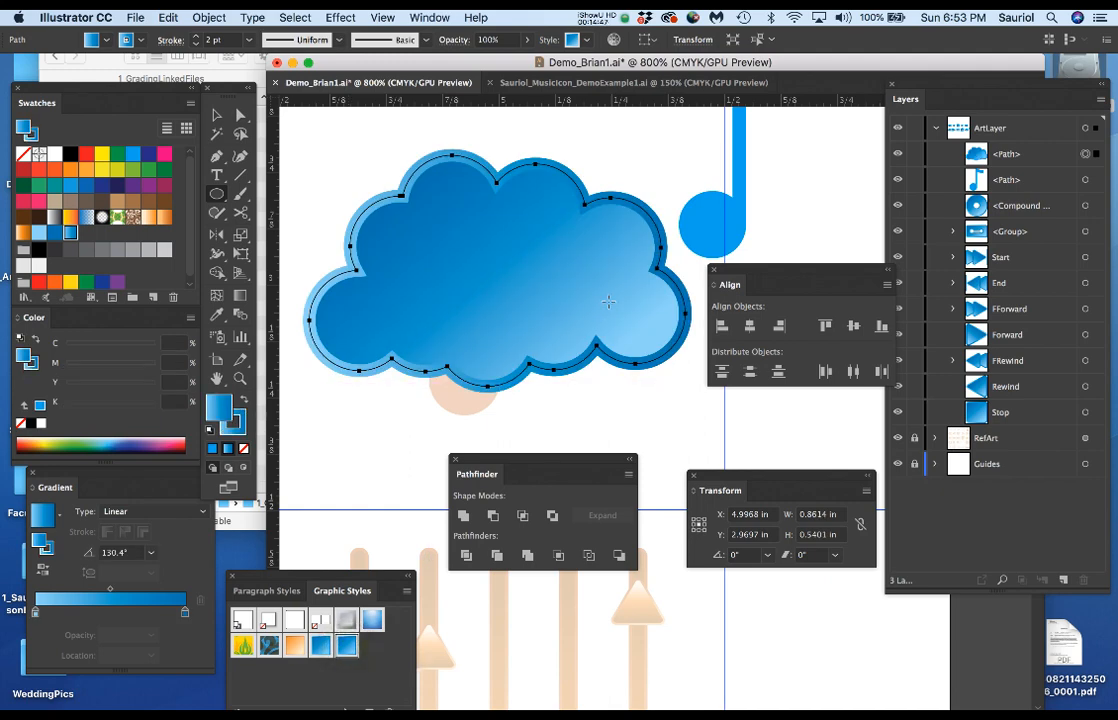
scroll(551, 288, "down", 1)
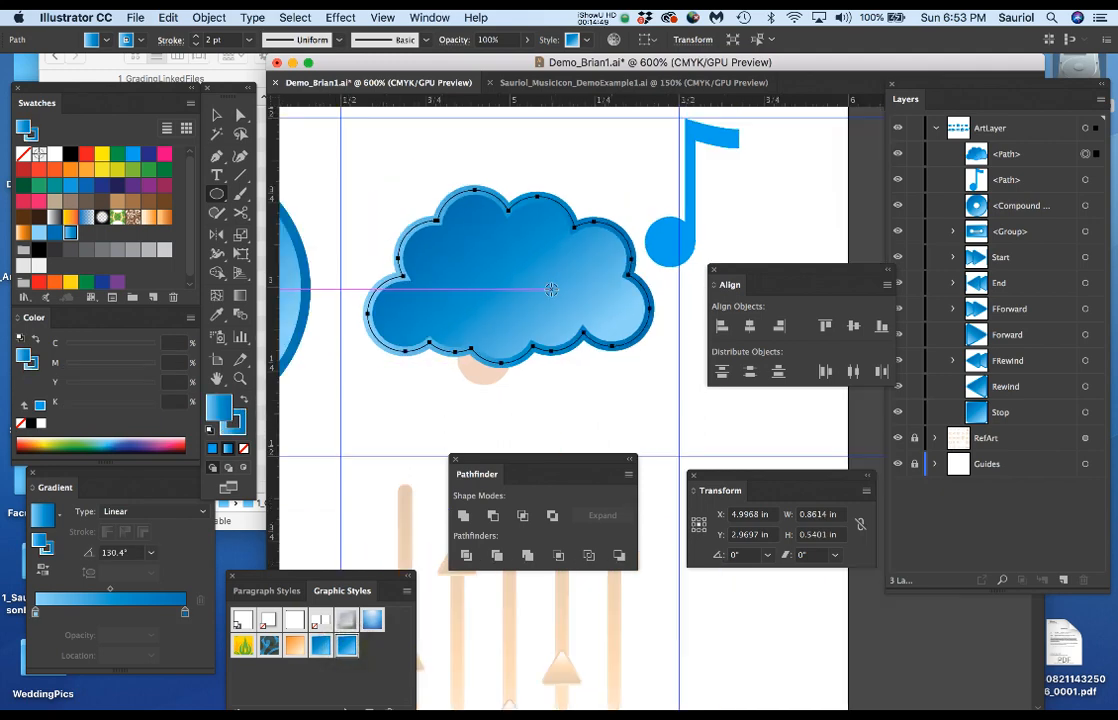
Step: Position the cloud shape at X 5 in and Y 3 in
scroll(551, 288, "down", 1)
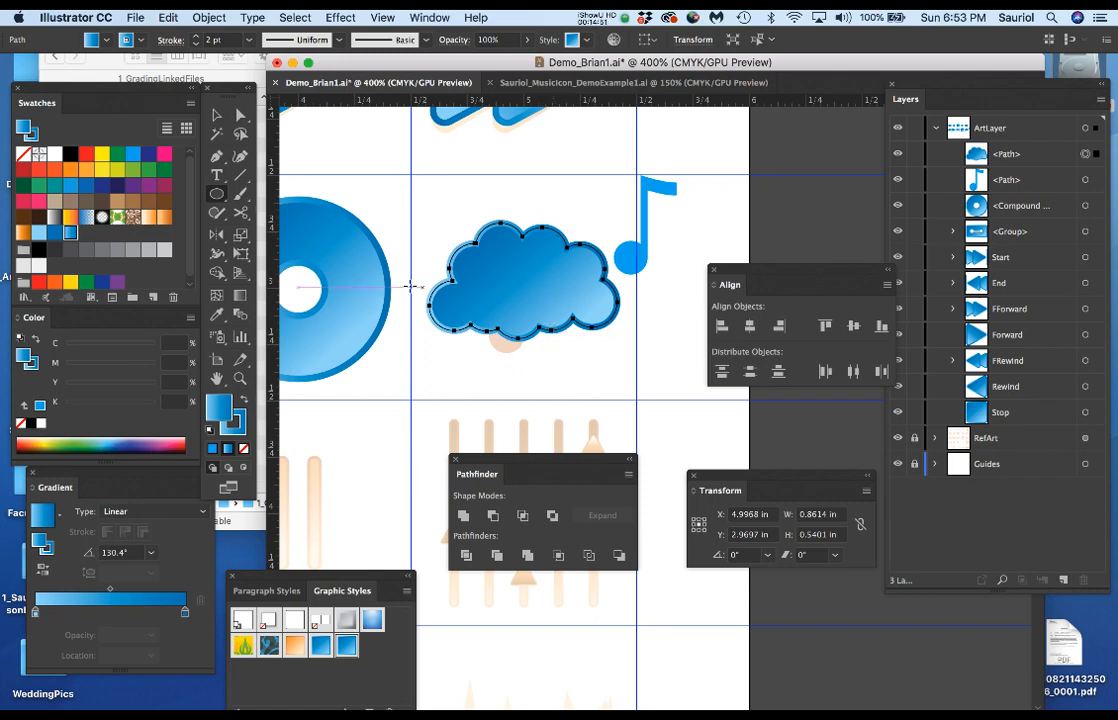
left_click(216, 116)
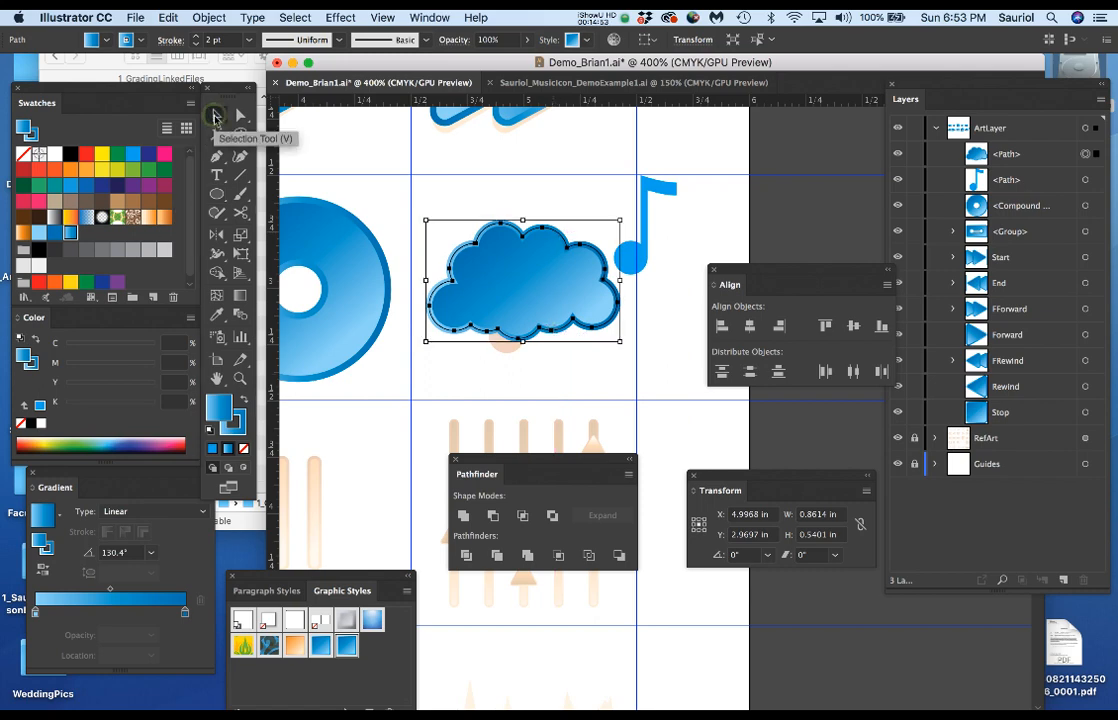
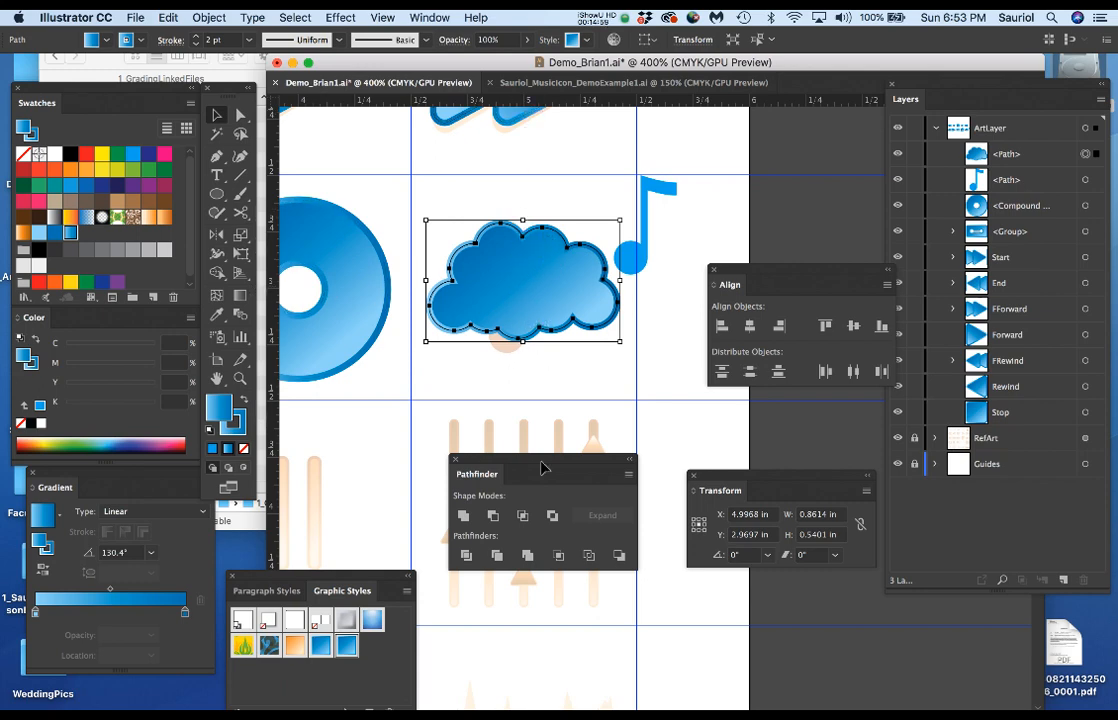
left_click_drag(773, 519, 717, 513)
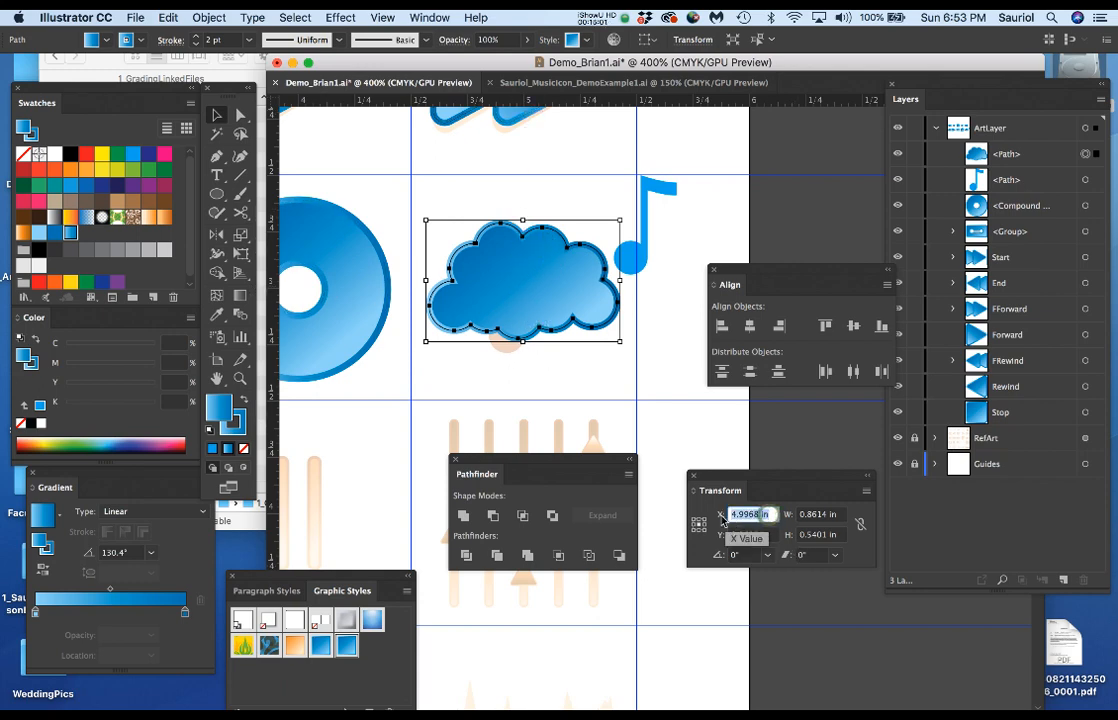
key("Tab")
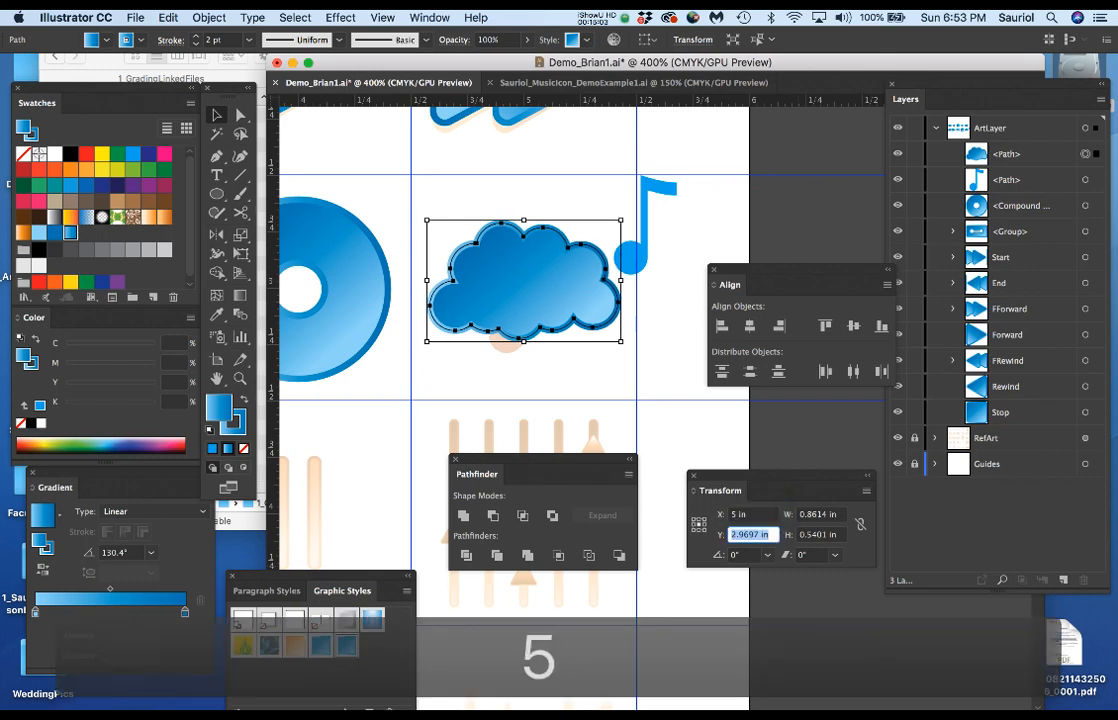
type("3")
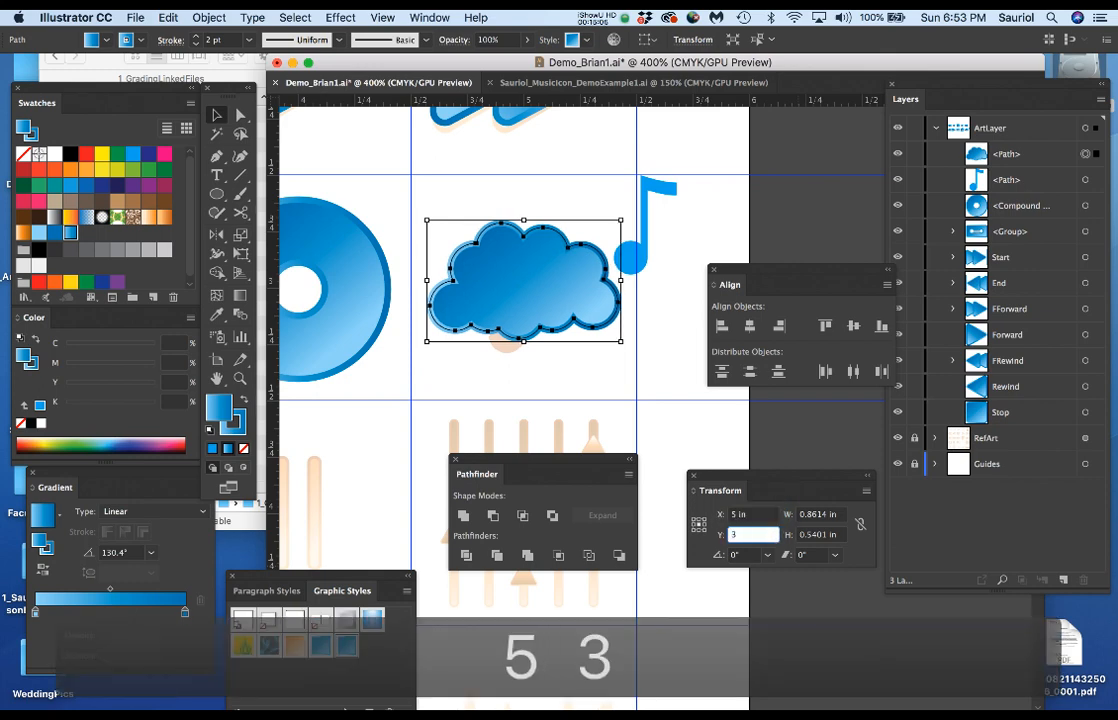
key("Return")
Step: Place the music note in front of the cloud near its lower centre and give it the solid darker blue fill
left_click(630, 258)
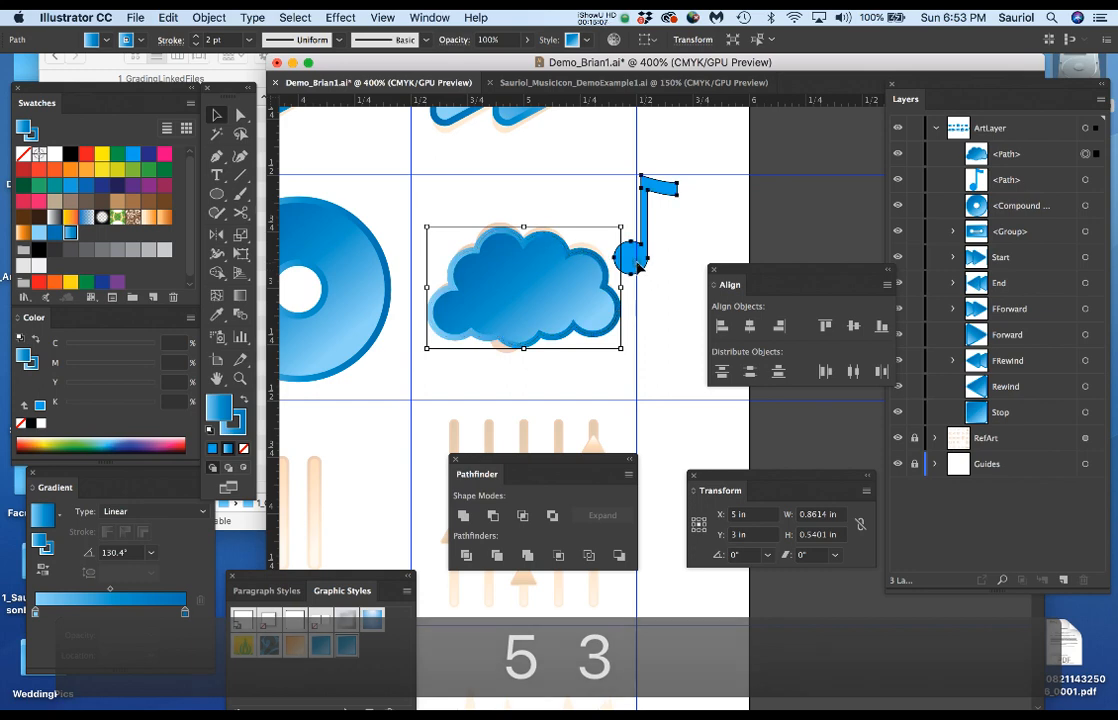
left_click_drag(638, 262, 520, 350)
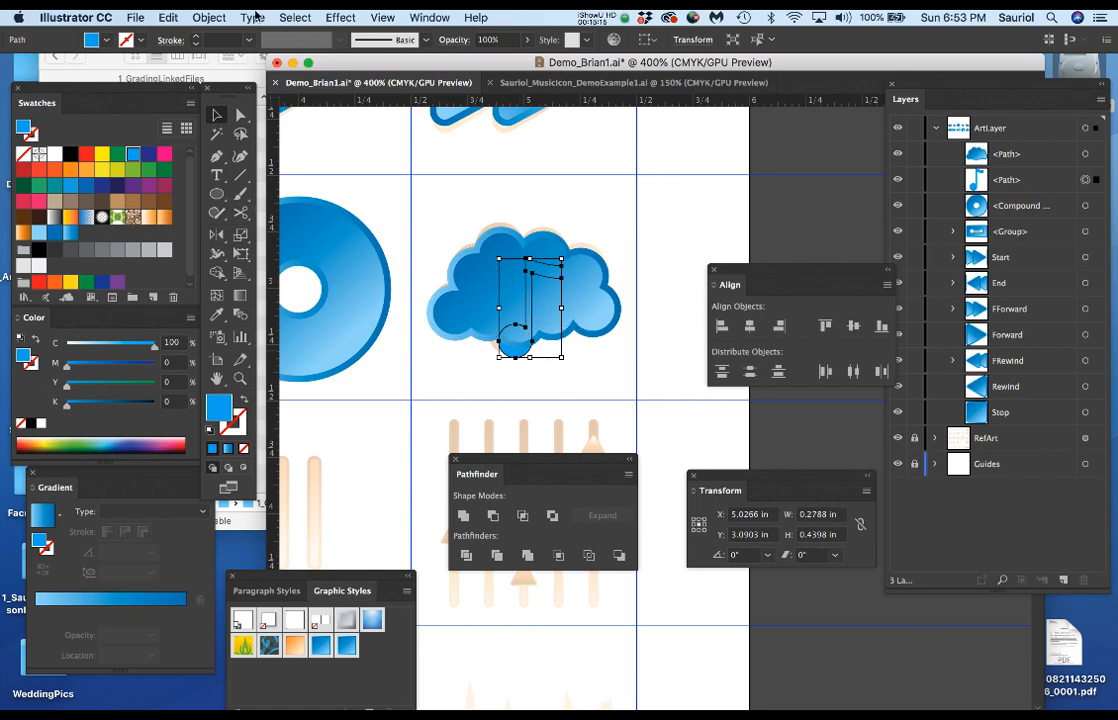
left_click(215, 16)
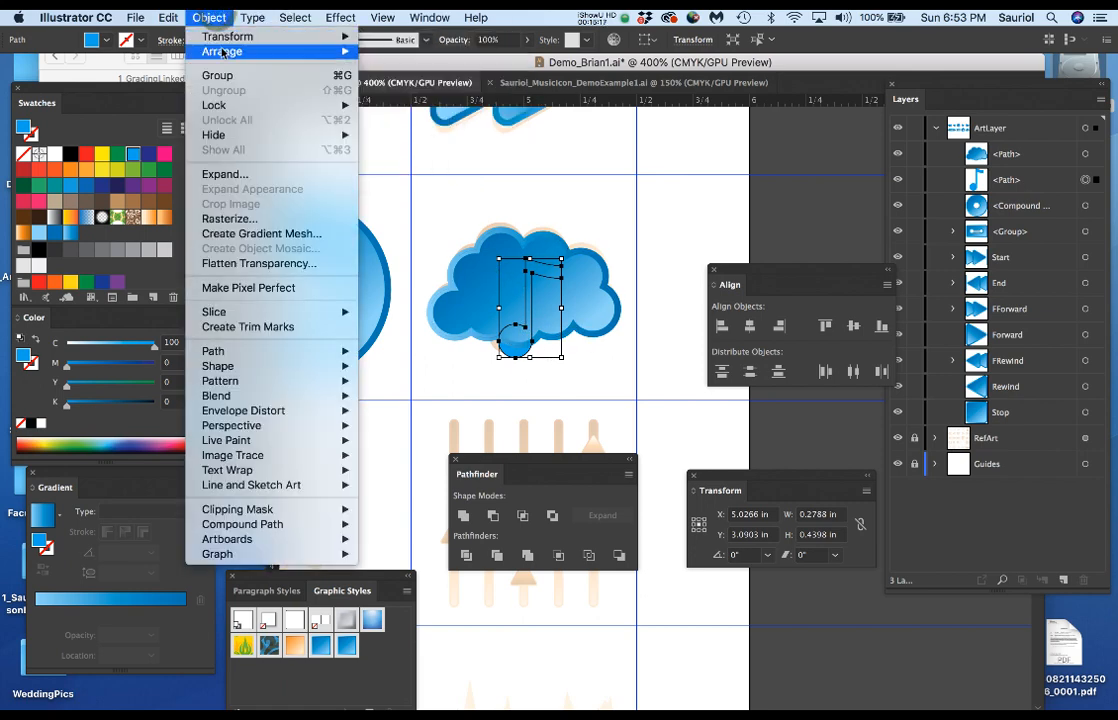
mouse_move(212, 51)
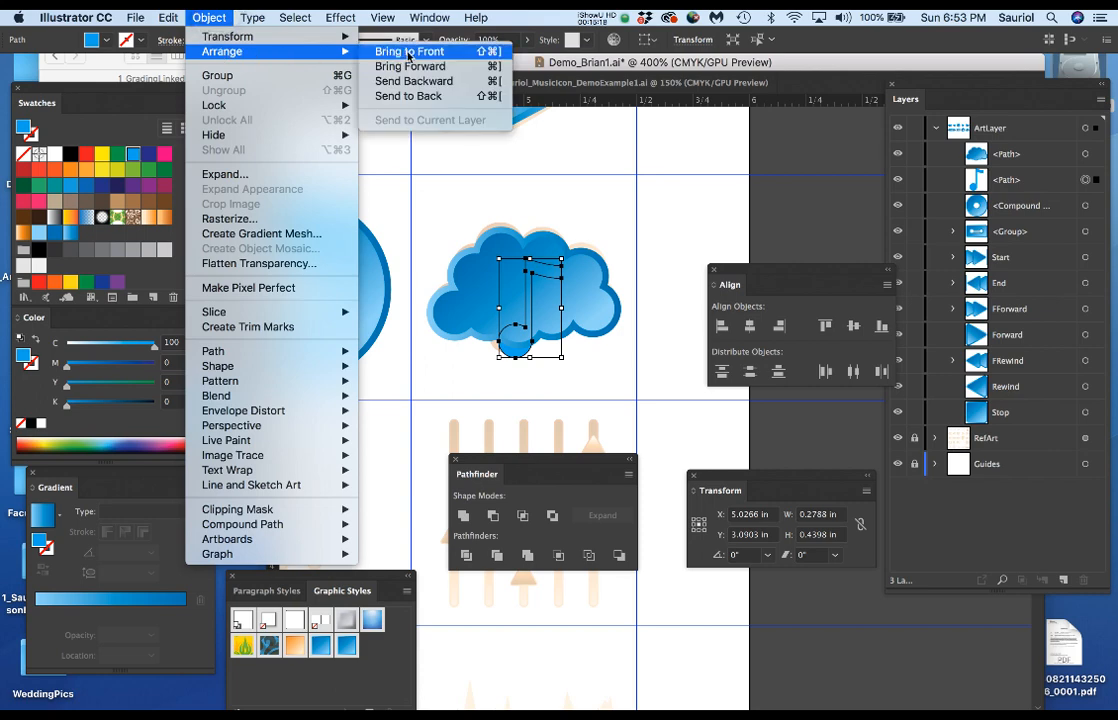
left_click(618, 166)
key("super+shift+bracketright")
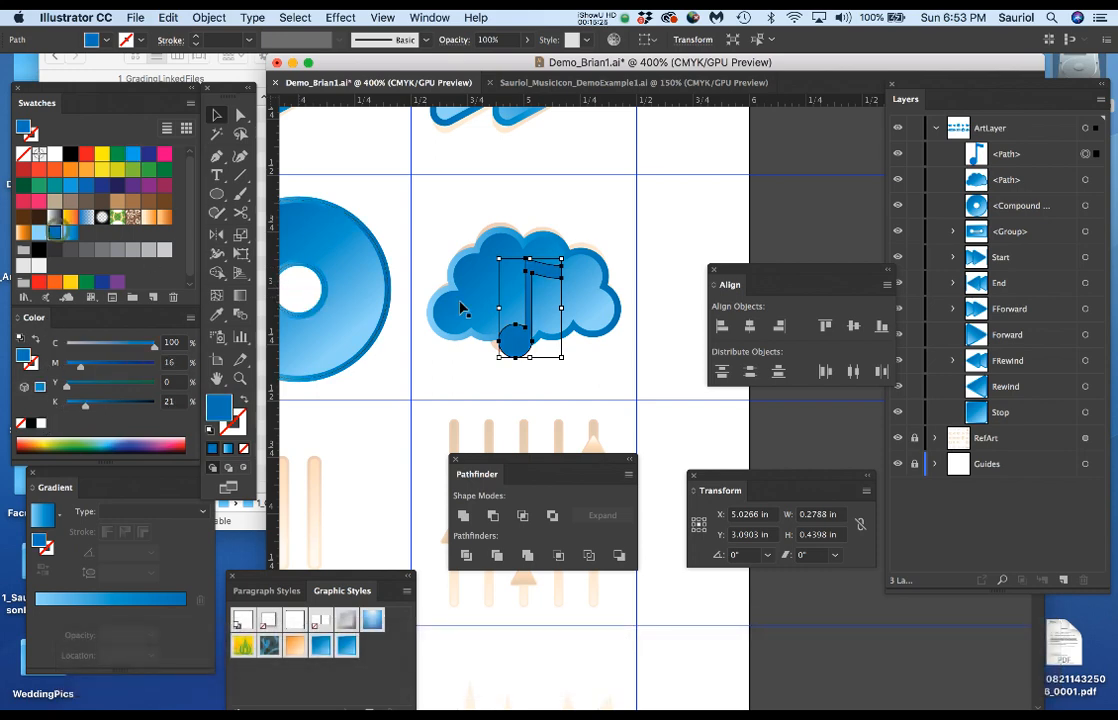
Step: Move the music note straight down to Y 3.125 in so its head hangs below the cloud's edge
left_click(598, 336)
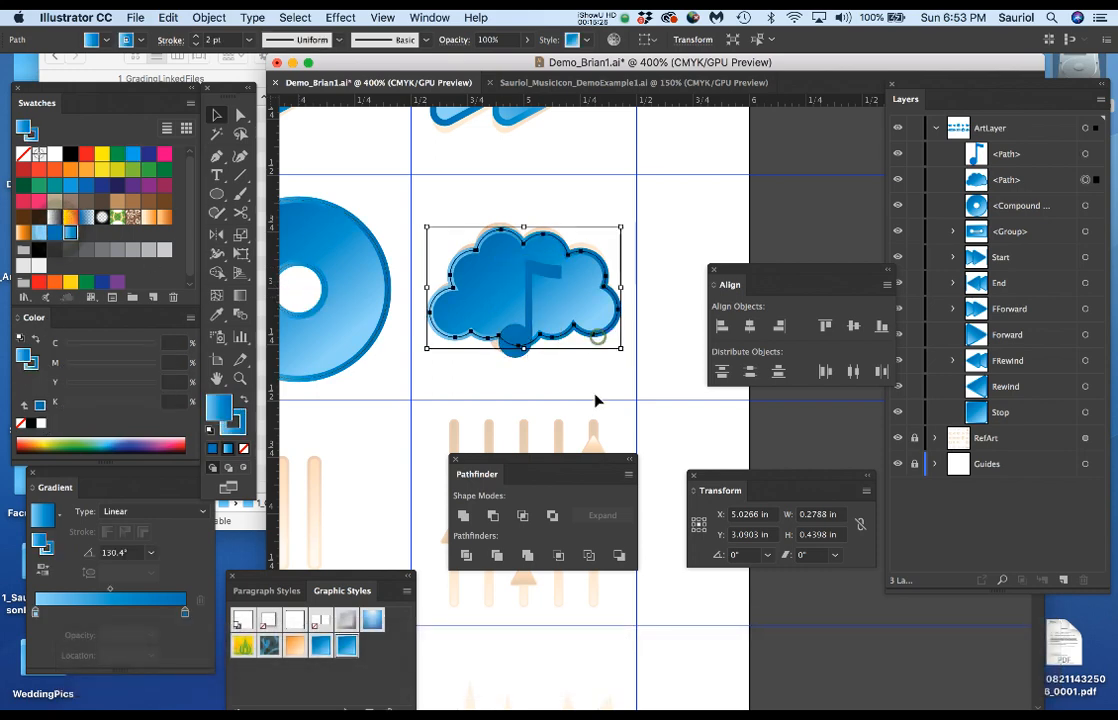
left_click(661, 370)
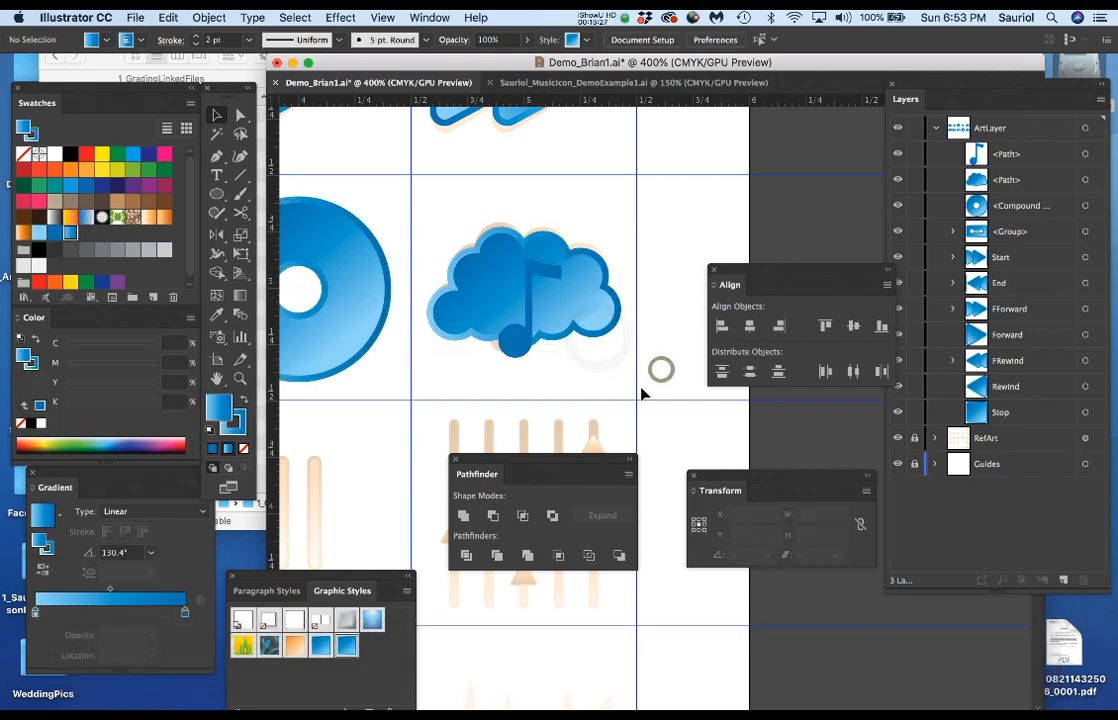
left_click(512, 348)
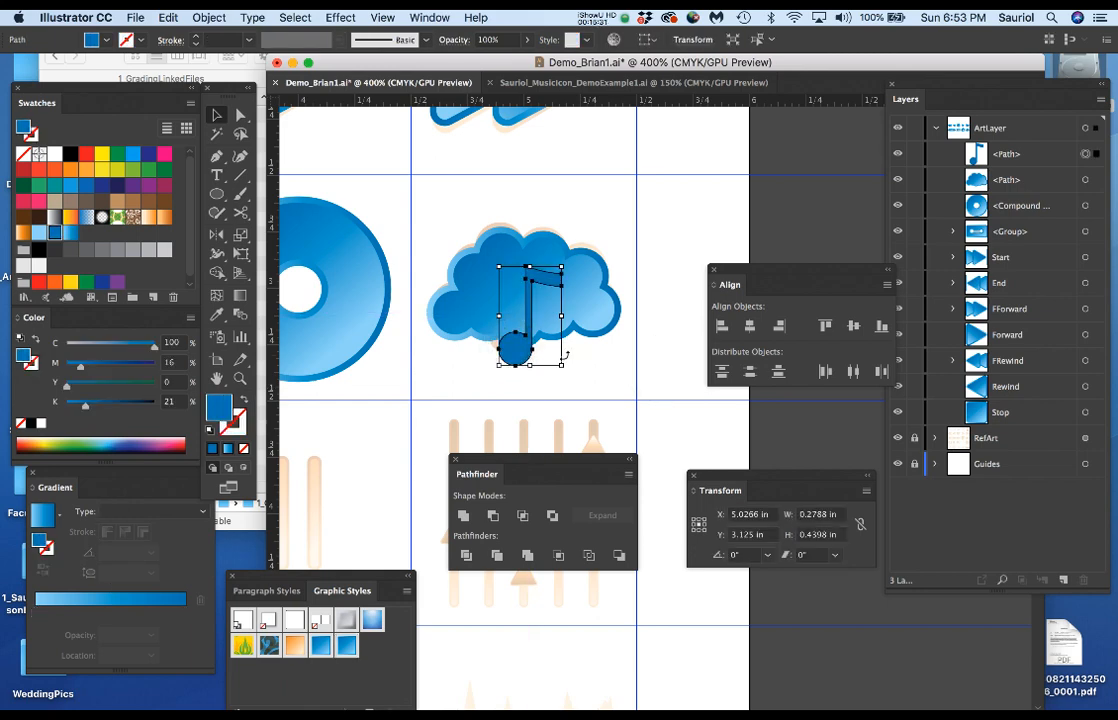
Step: Group the music note with the cloud shape
scroll(541, 300, "up", 1)
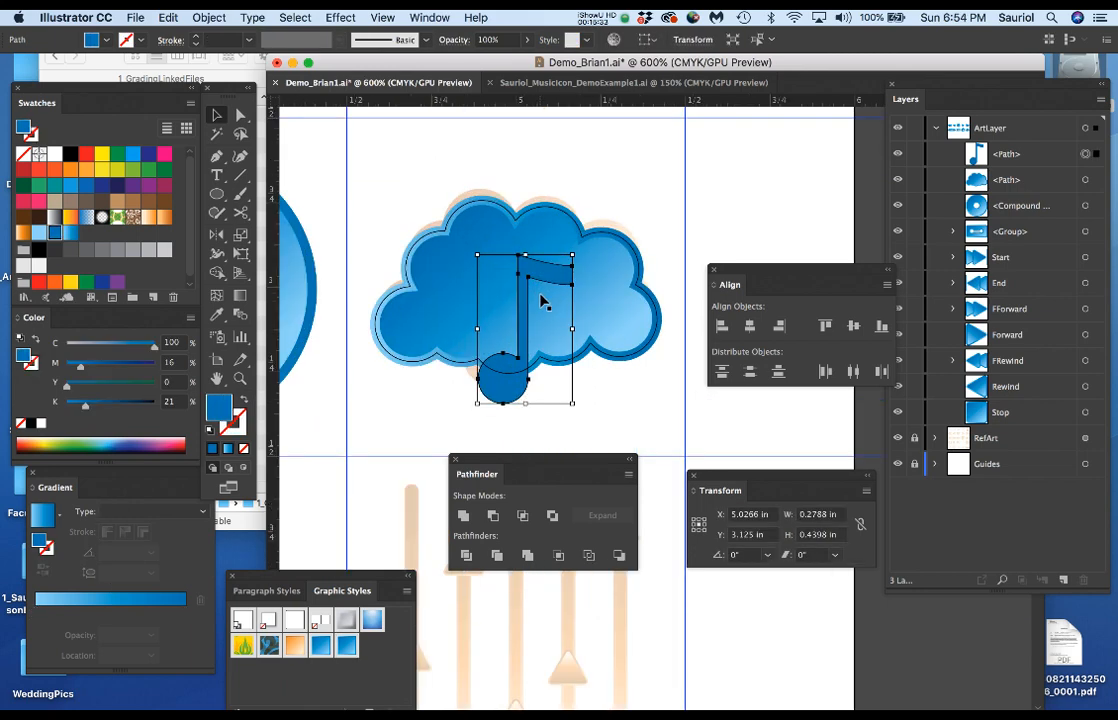
left_click(613, 313, "shift")
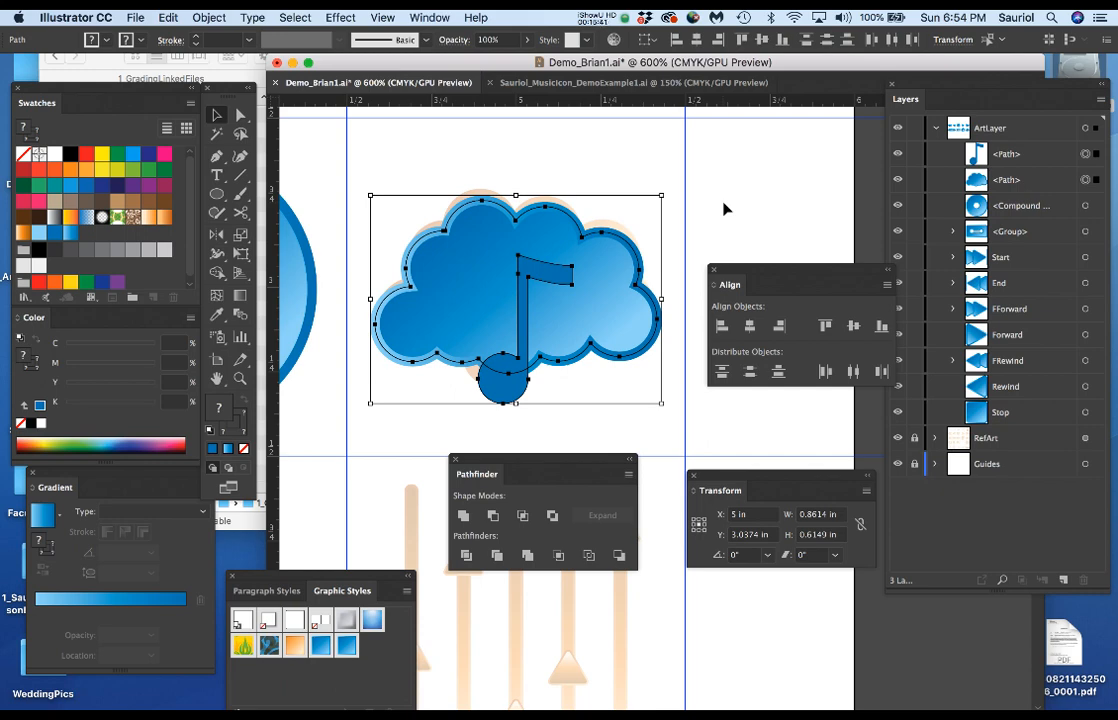
key("super+g")
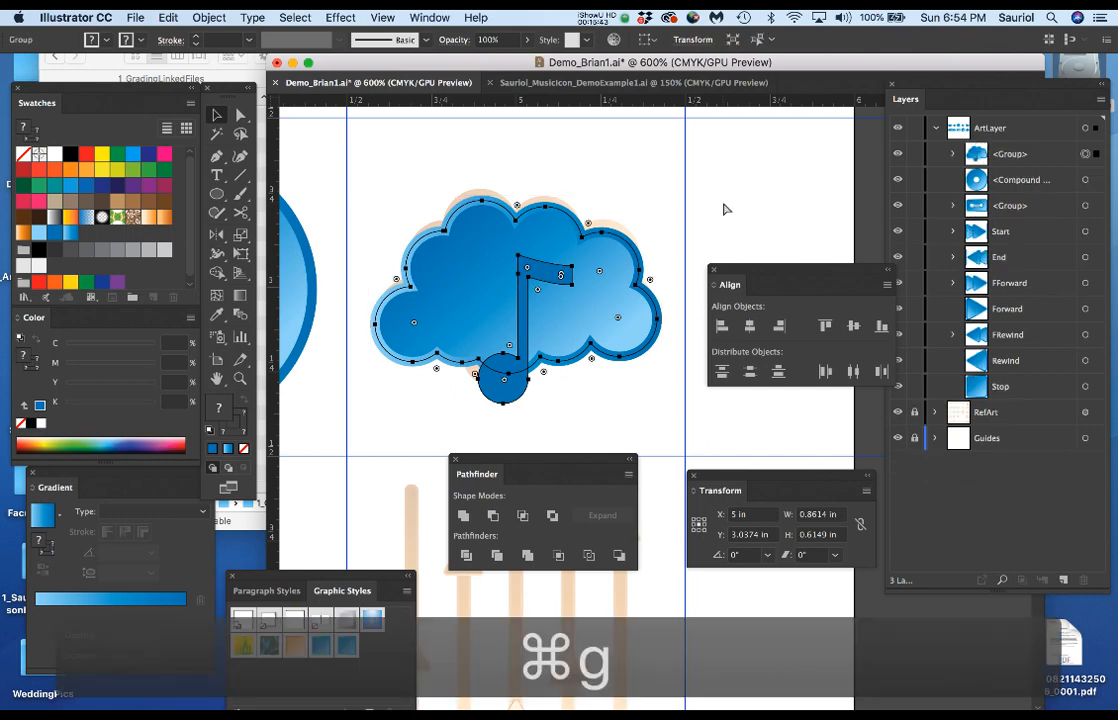
Step: Rename the new cloud and note group as Cloud and save the document
left_click(1000, 156)
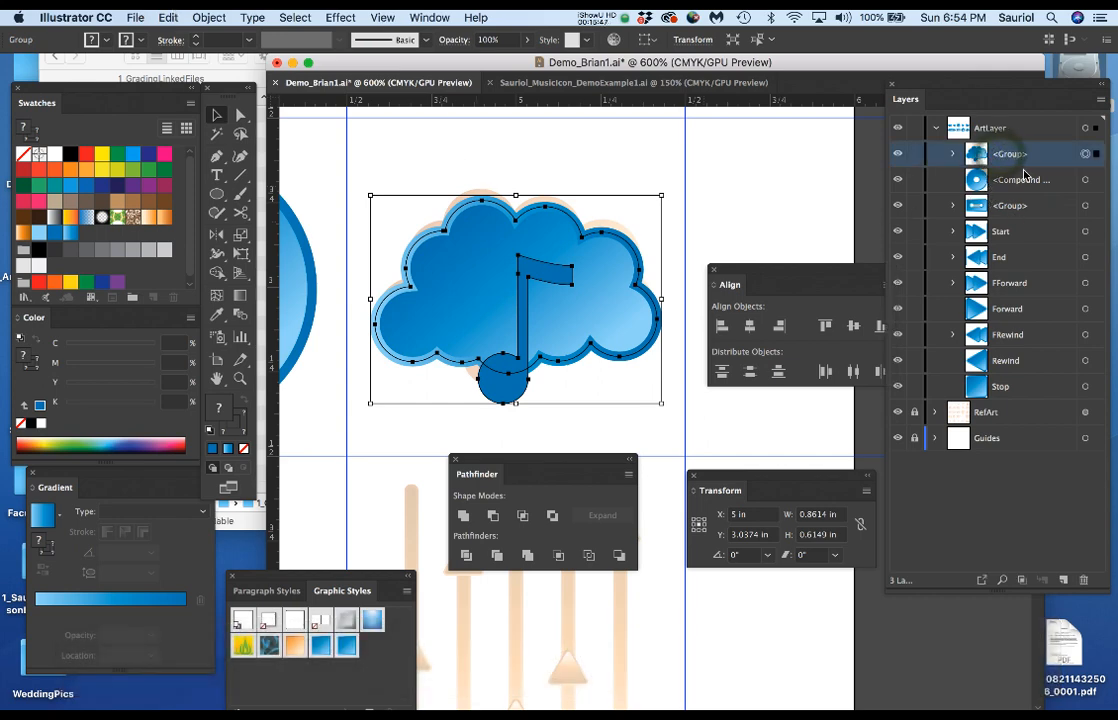
double_click(1014, 155)
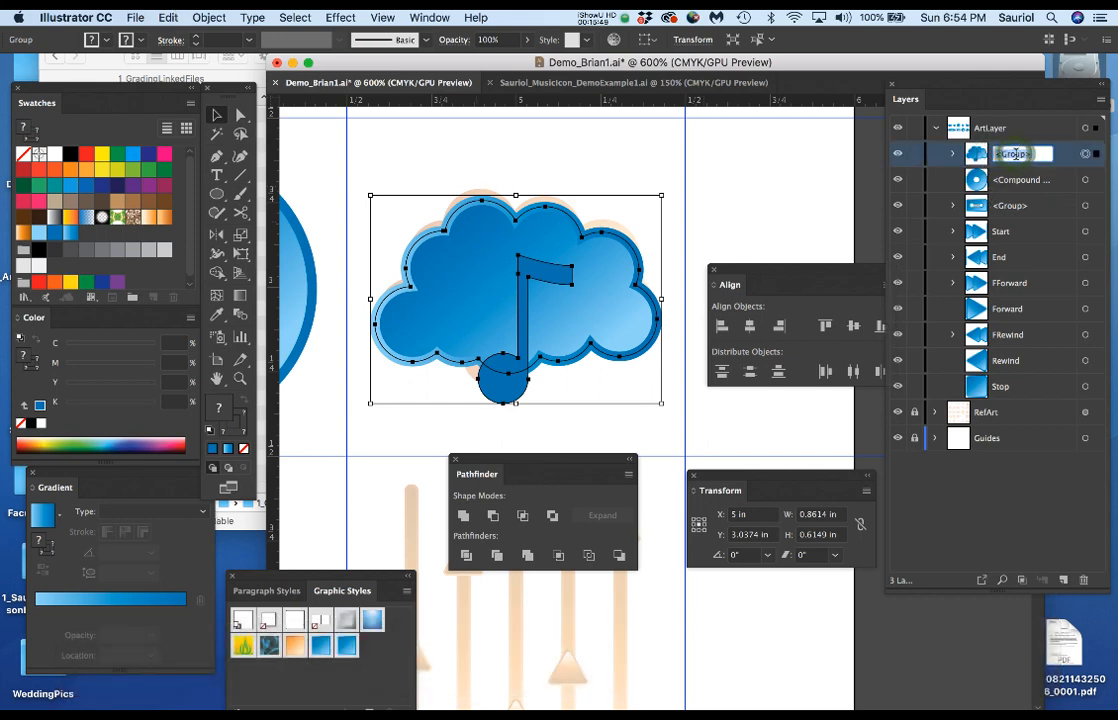
type("Cloud")
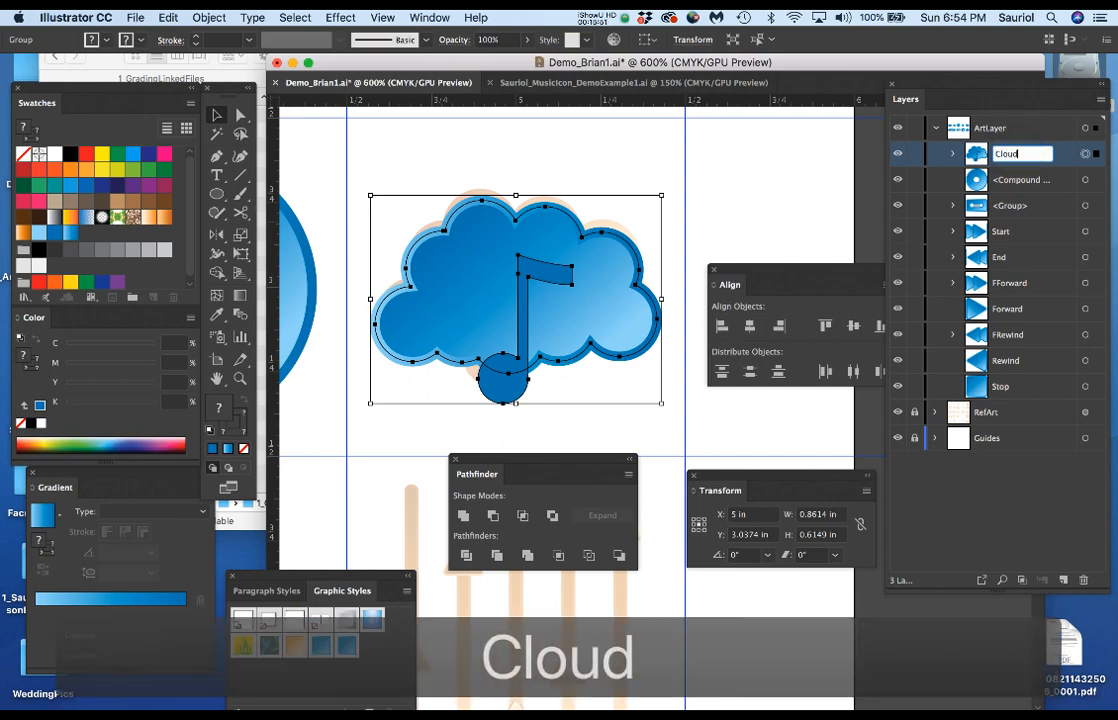
key("Return")
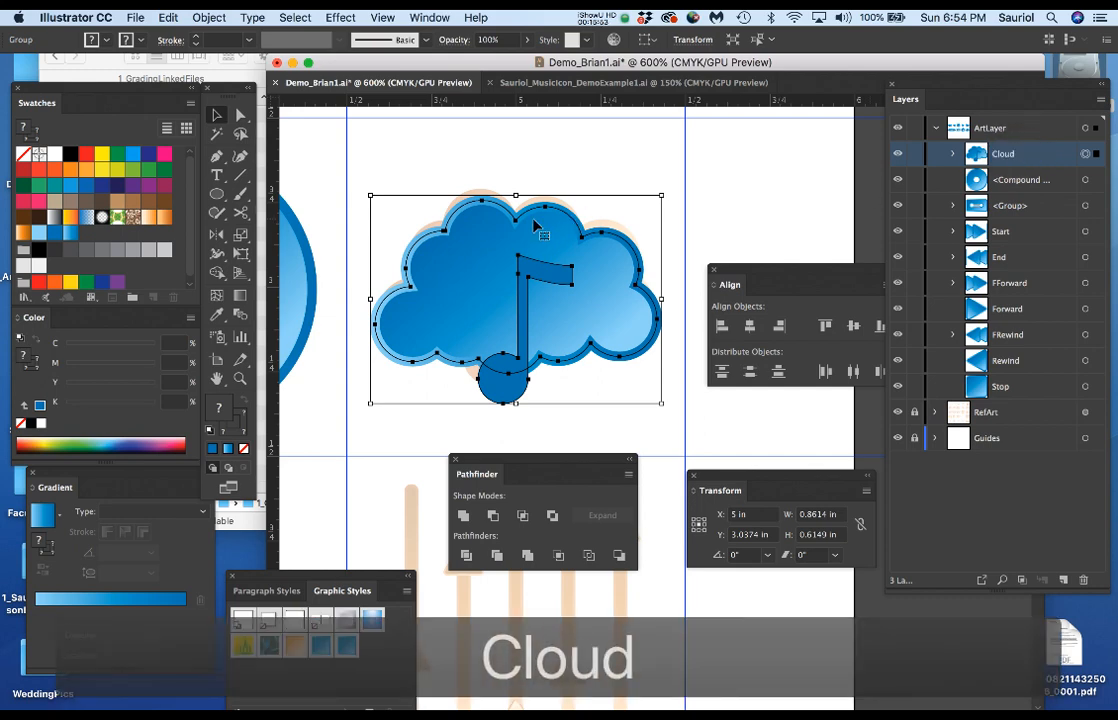
key("s")
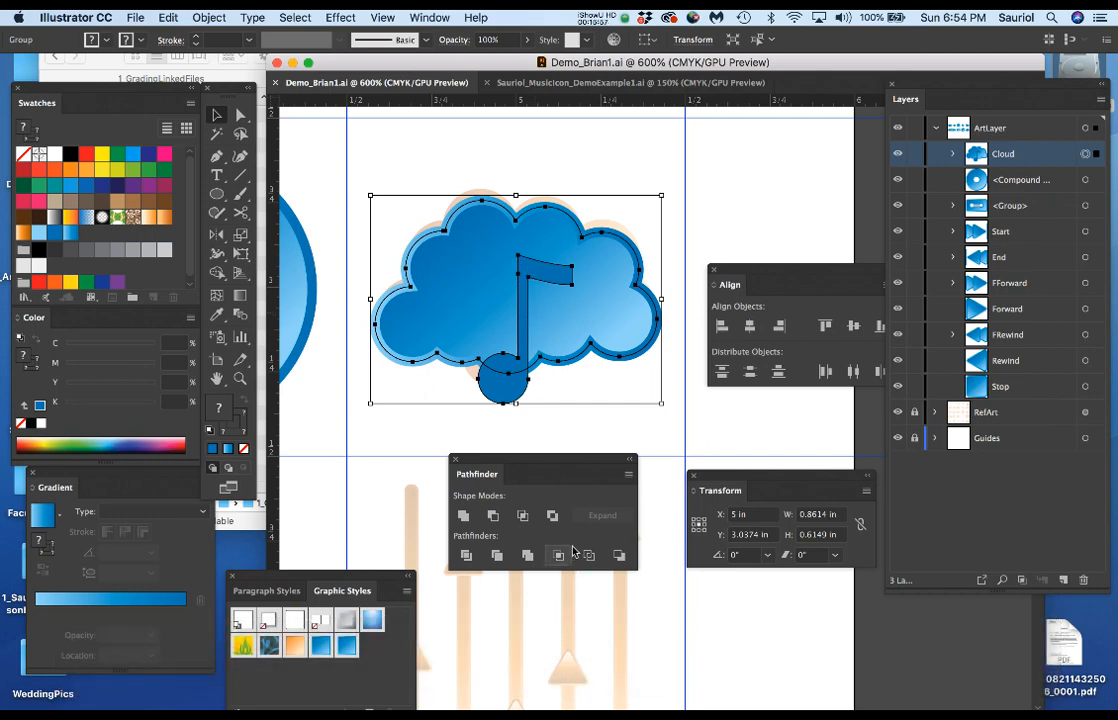
Step: Set the Cloud group's vertical position to Y 3 in
left_click(770, 540)
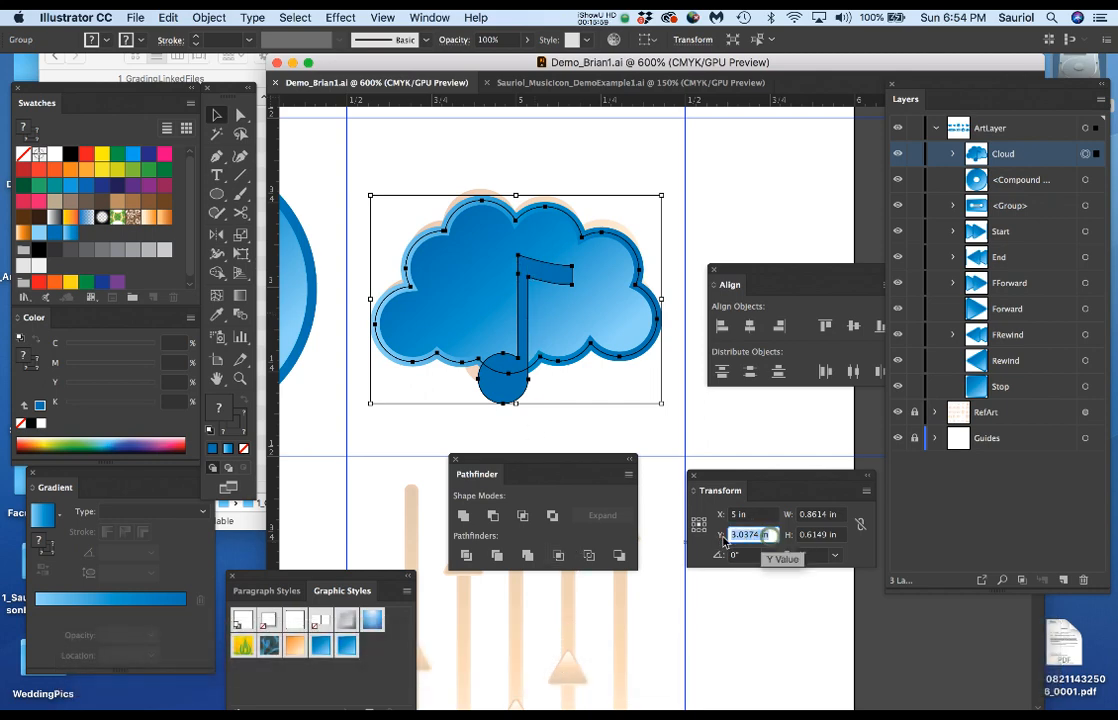
type("3")
key("Return")
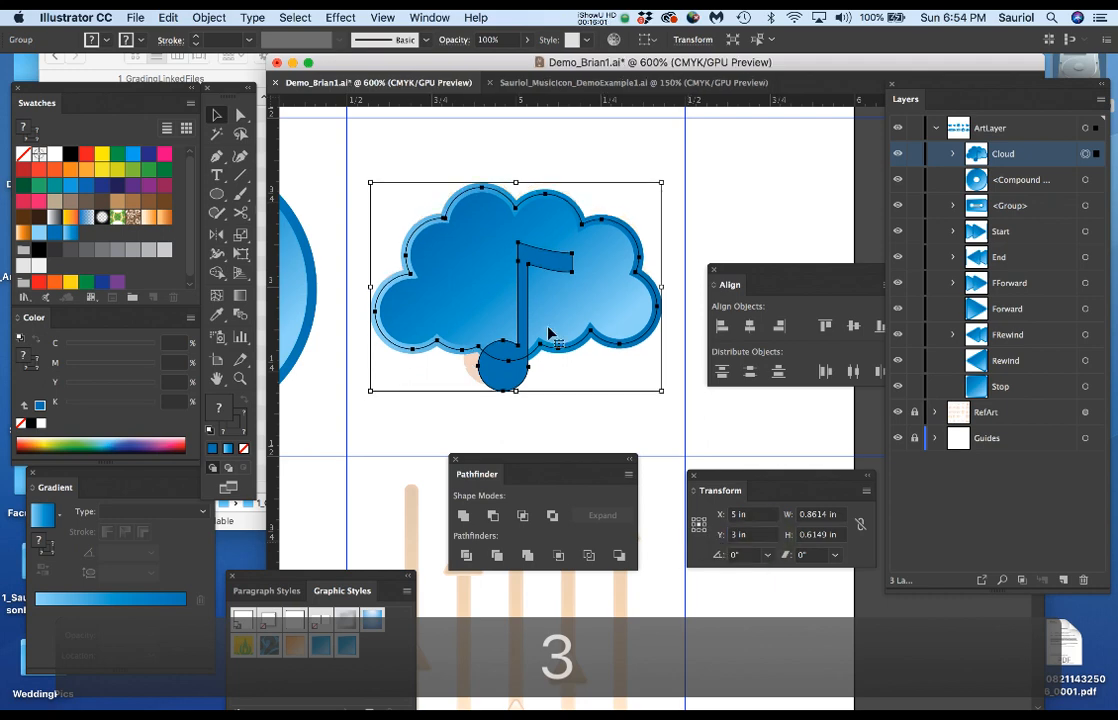
Step: Move the Align panel clear of the repeat-arrows reference icon and draw a rectangle about 0.80 by 0.30 in over it from the centre
left_click(520, 278, "alt+super")
left_click(520, 278, "alt+super")
left_click(520, 278, "alt+super")
left_click(520, 278, "alt+super")
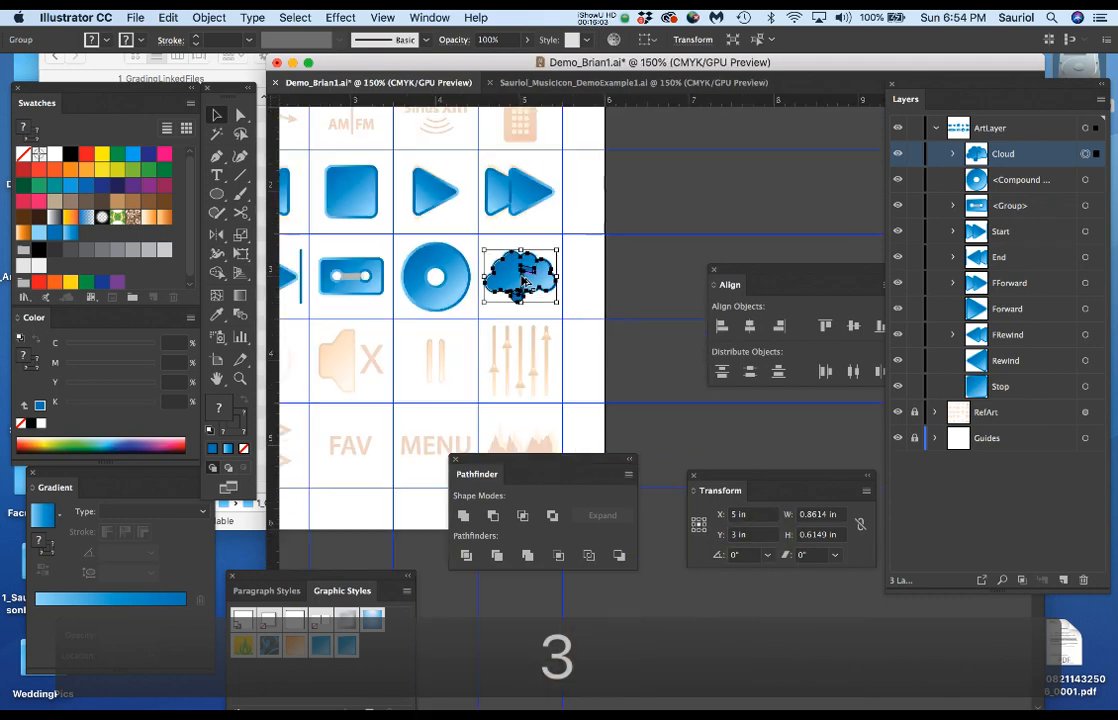
left_click_drag(466, 301, 676, 301)
left_click_drag(588, 271, 606, 357)
left_click(462, 224, "super")
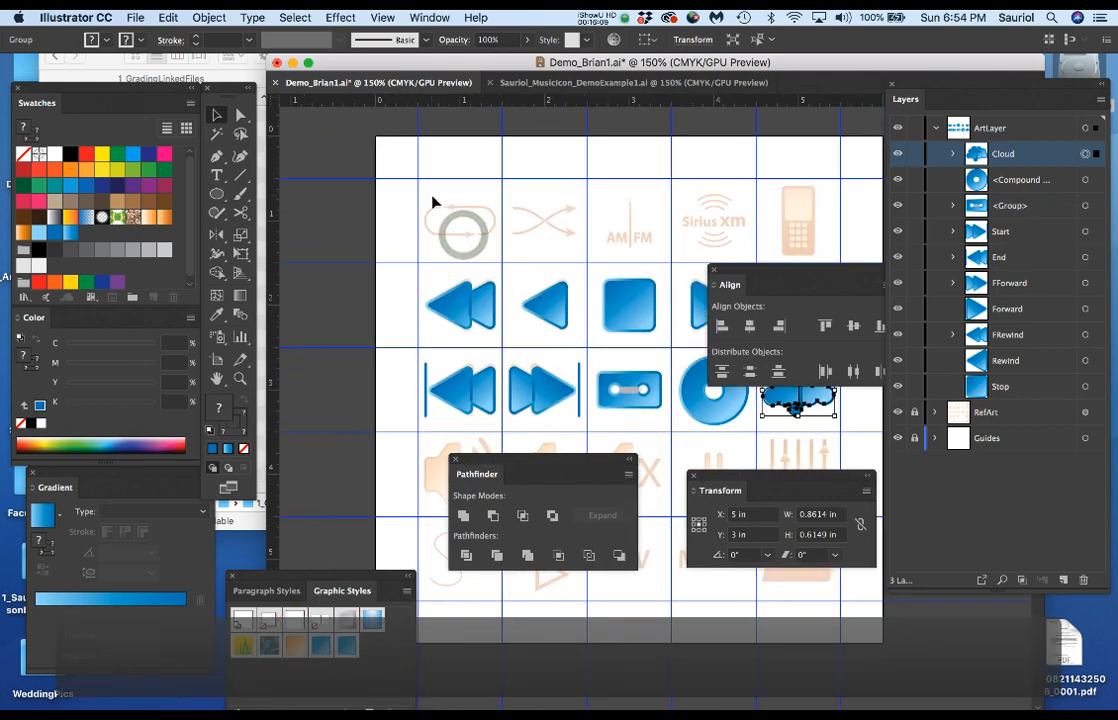
left_click(432, 205, "super")
left_click(432, 215, "super")
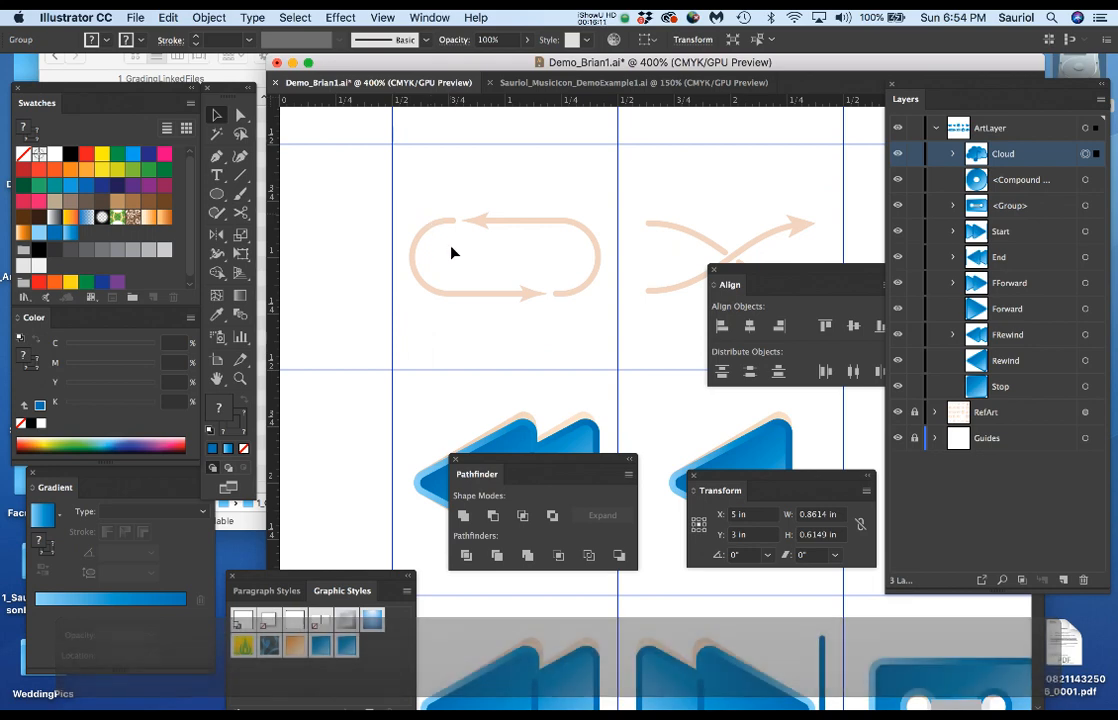
left_click(455, 248, "super")
left_click_drag(828, 277, 669, 597)
left_click_drag(519, 291, 536, 277)
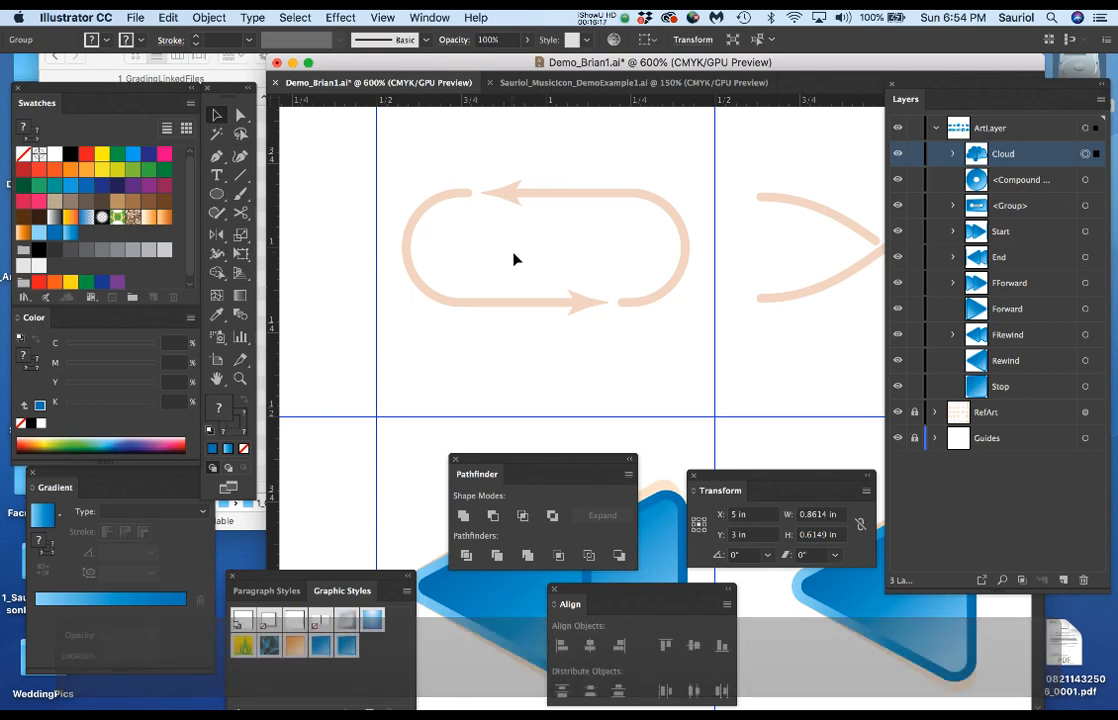
key("m")
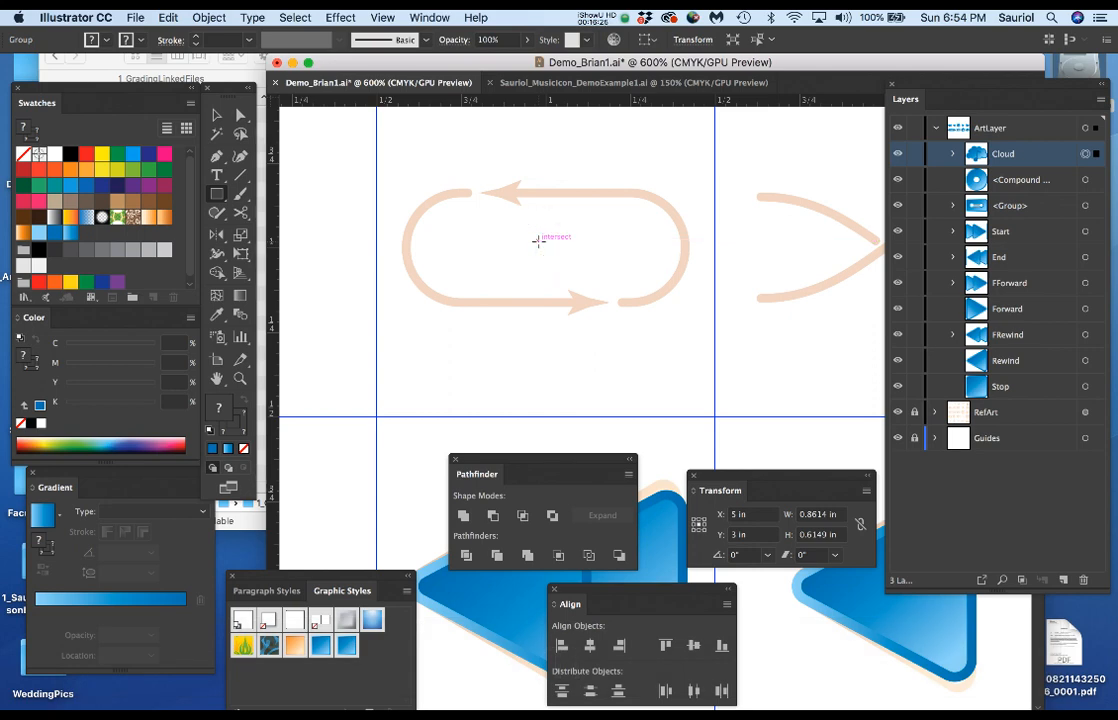
left_click_drag(538, 241, 678, 294)
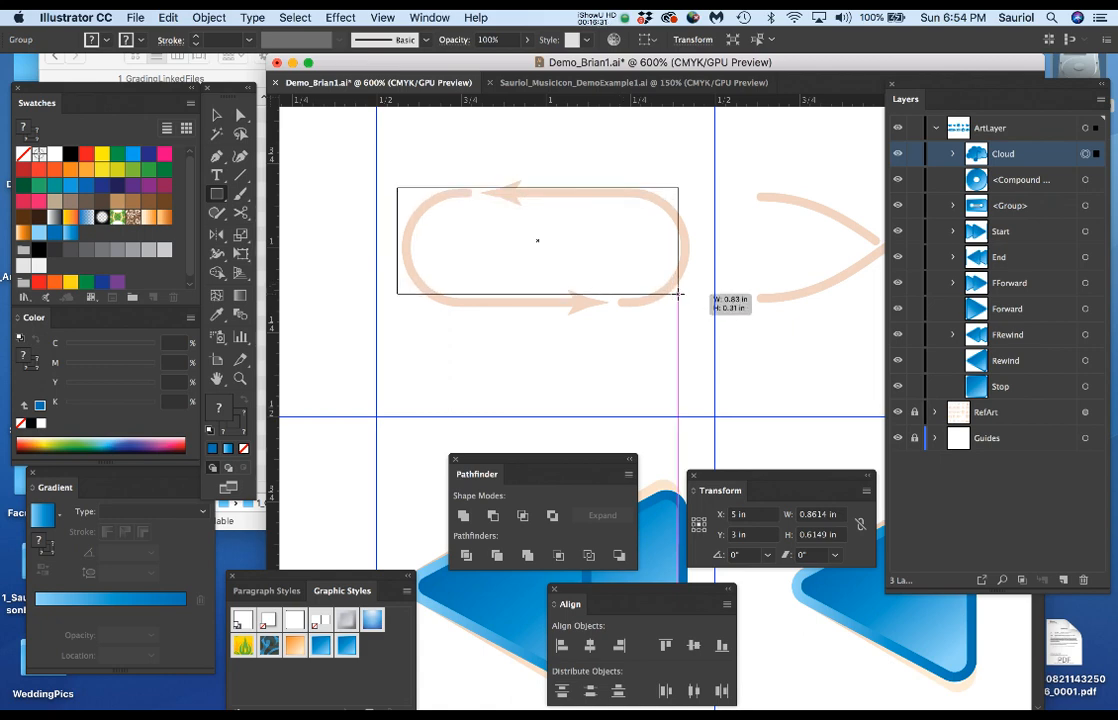
left_click_drag(678, 294, 673, 292)
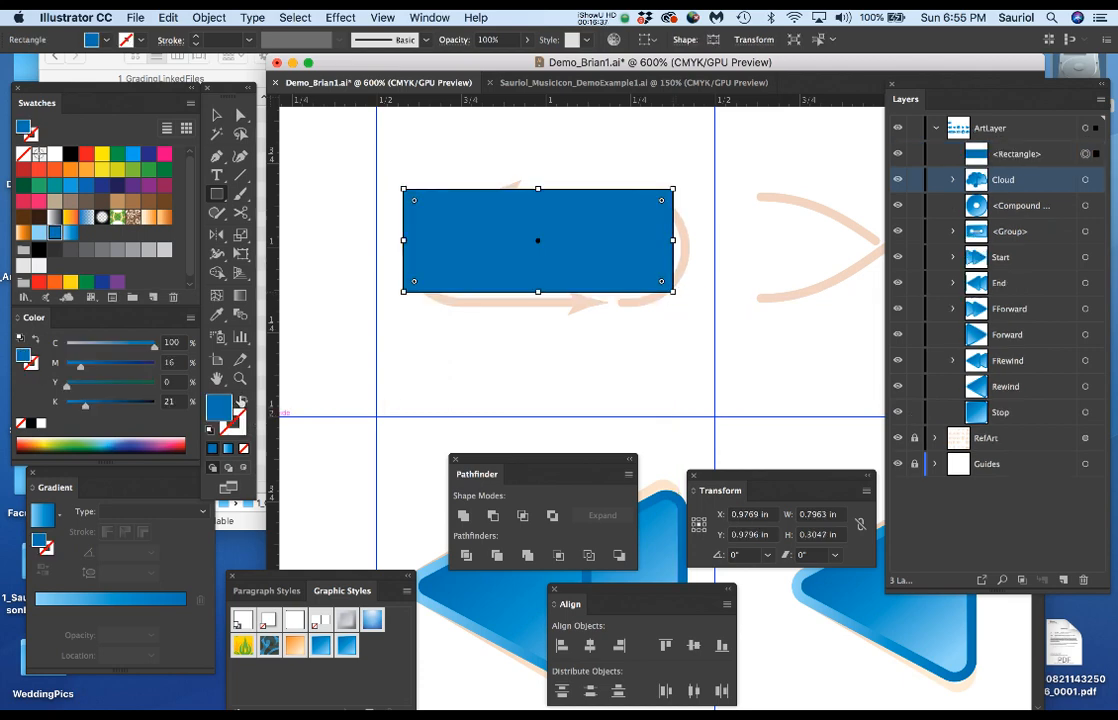
Step: Swap the rectangle's fill and stroke so it has no fill and a solid dark blue outline
left_click_drag(230, 95, 253, 77)
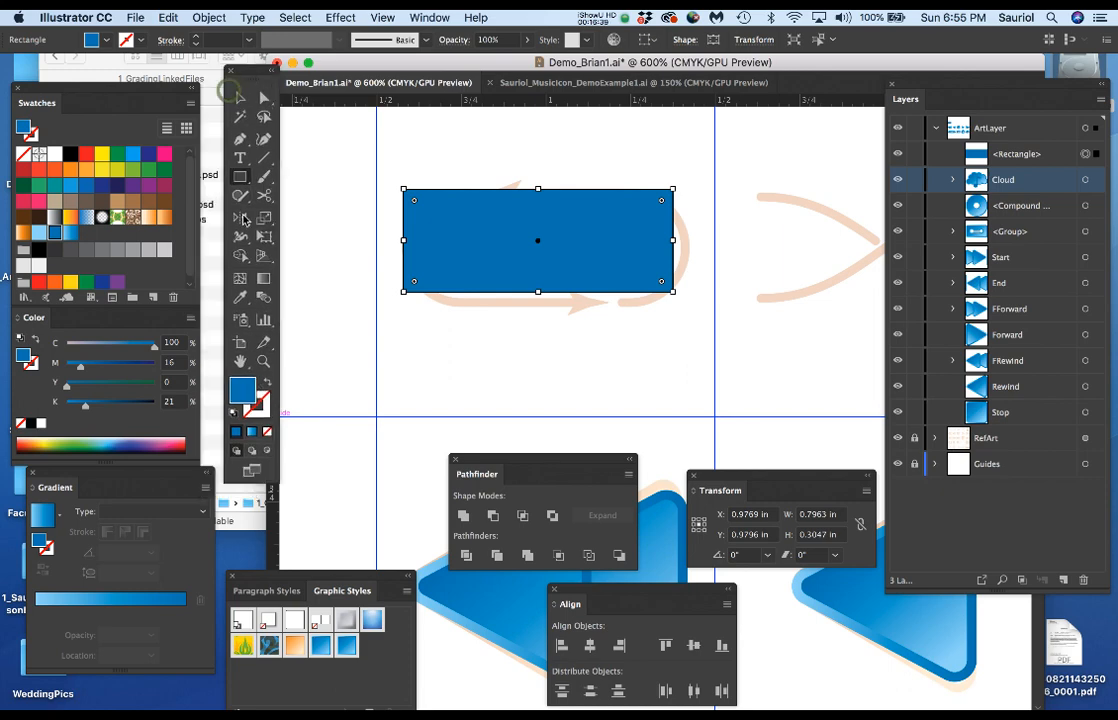
key("x")
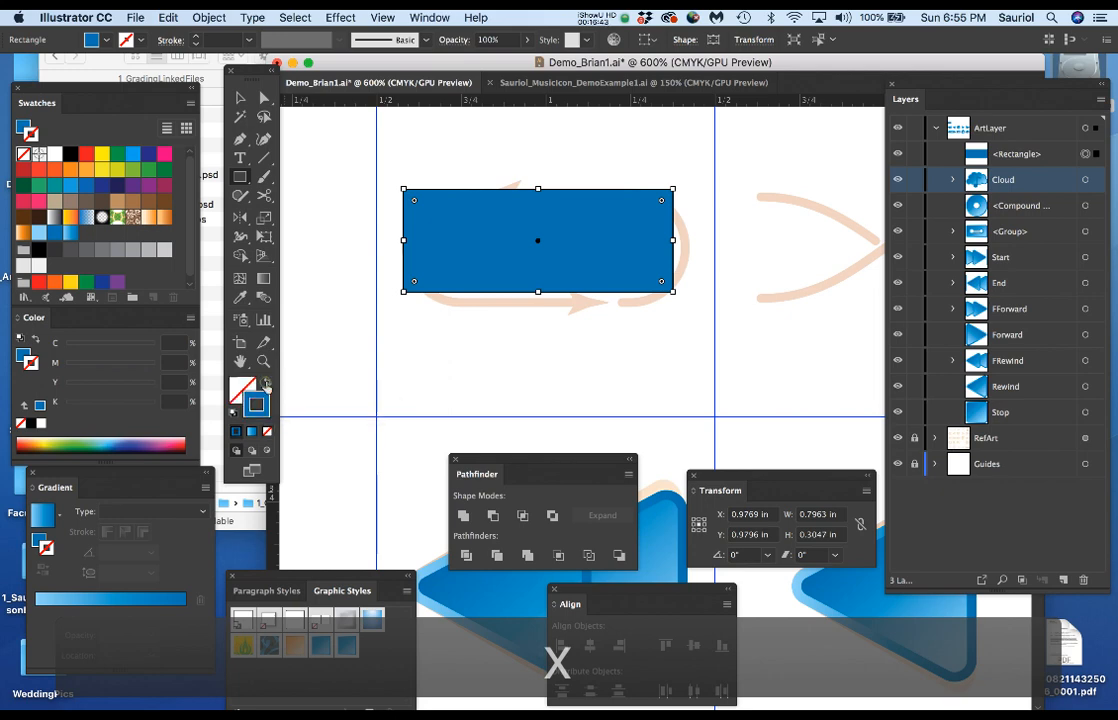
left_click(268, 382)
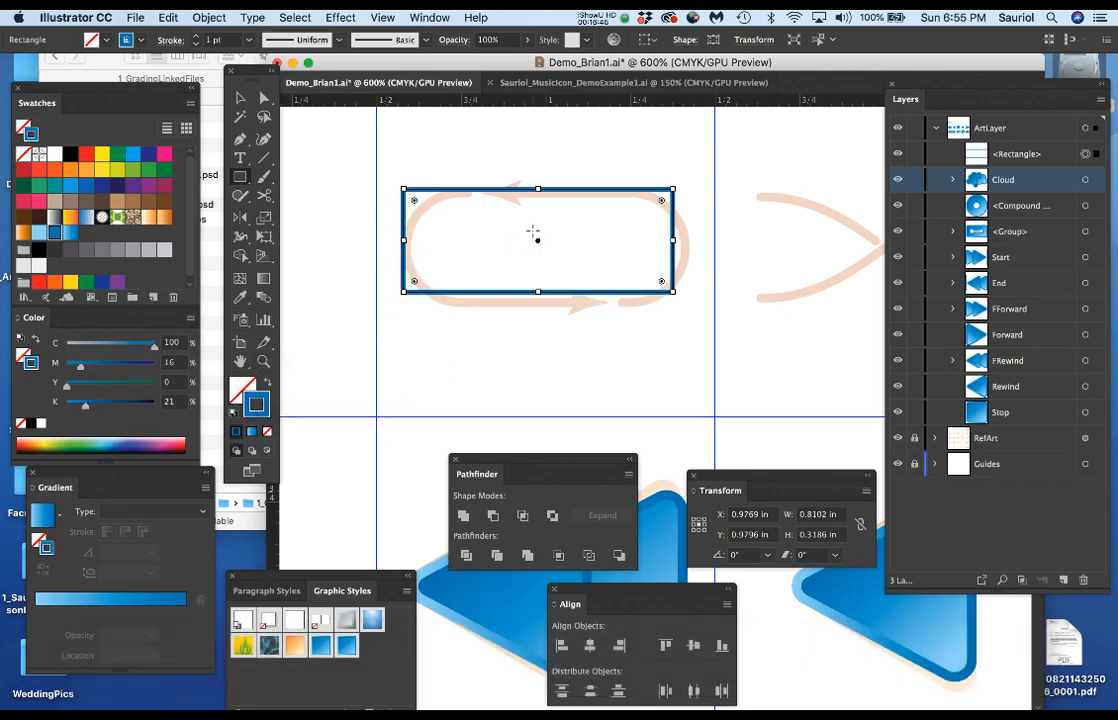
scroll(532, 232, "up", 1)
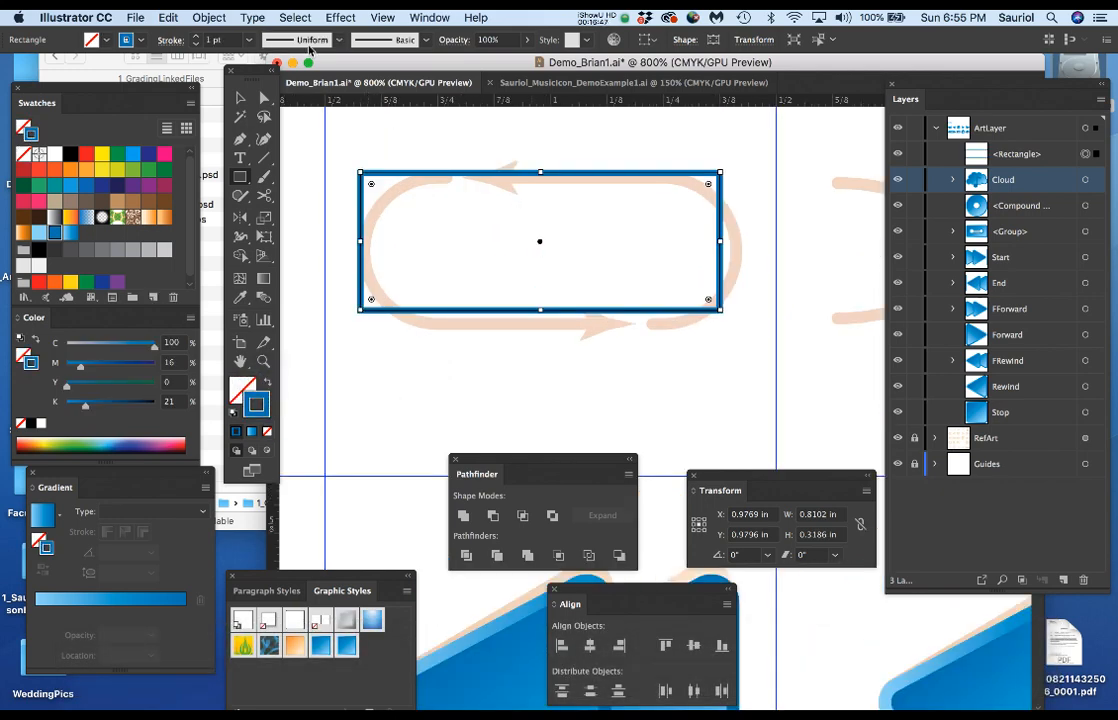
Step: Set the repeat-icon rectangle's stroke weight to 1.5 pt
left_click(196, 35)
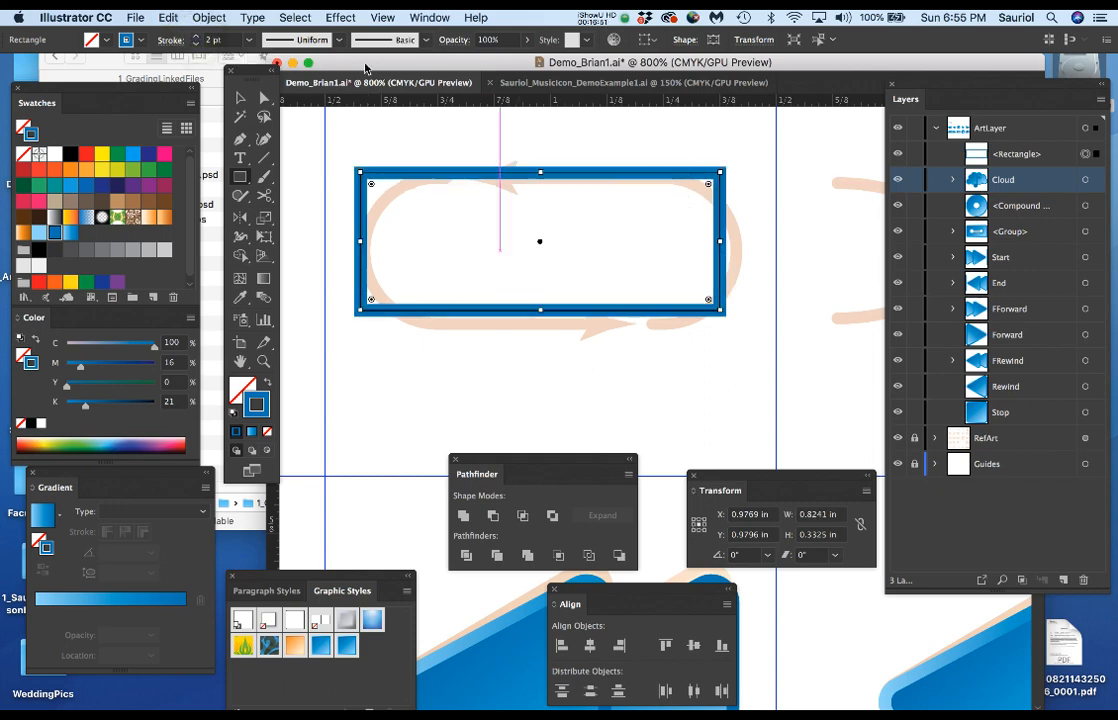
left_click(224, 41)
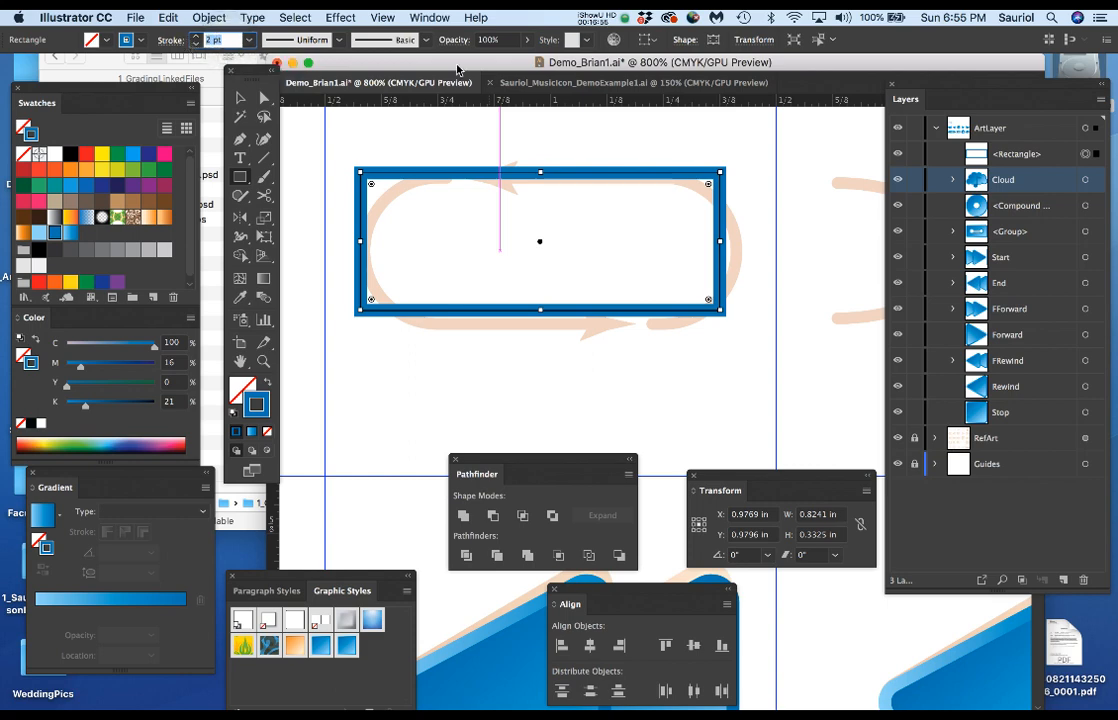
type("1.5")
key("Return")
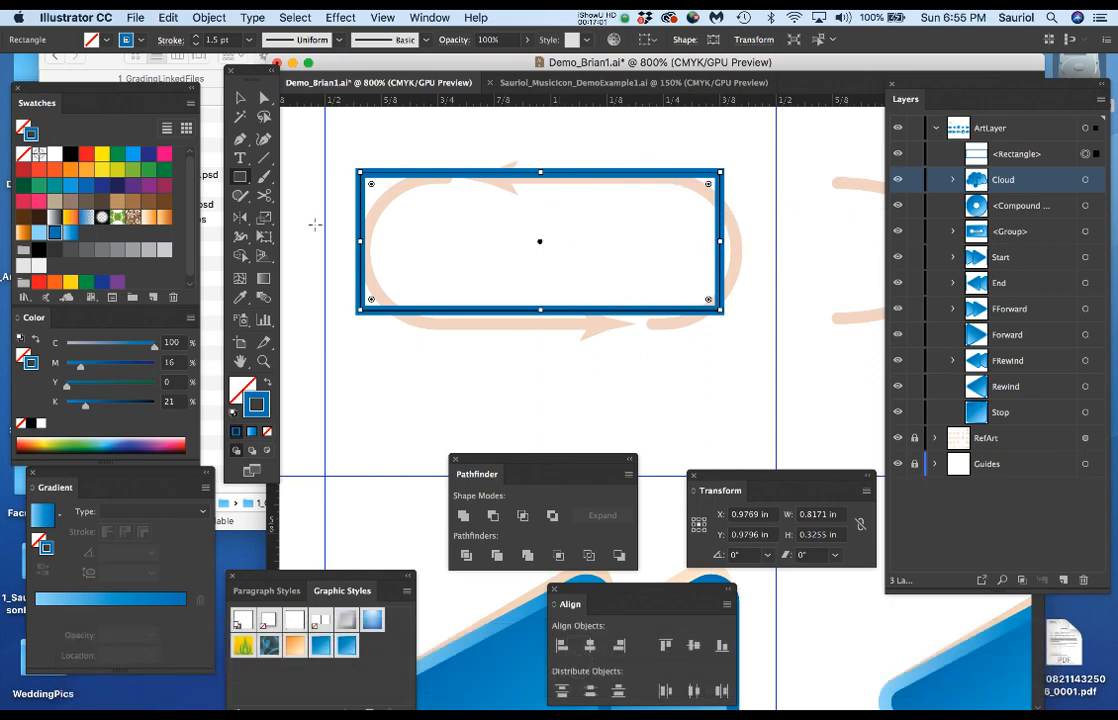
Step: Move the Tools panel clear of the canvas and set the rectangle's position to X 1 in and Y 1 in
left_click_drag(259, 80, 224, 84)
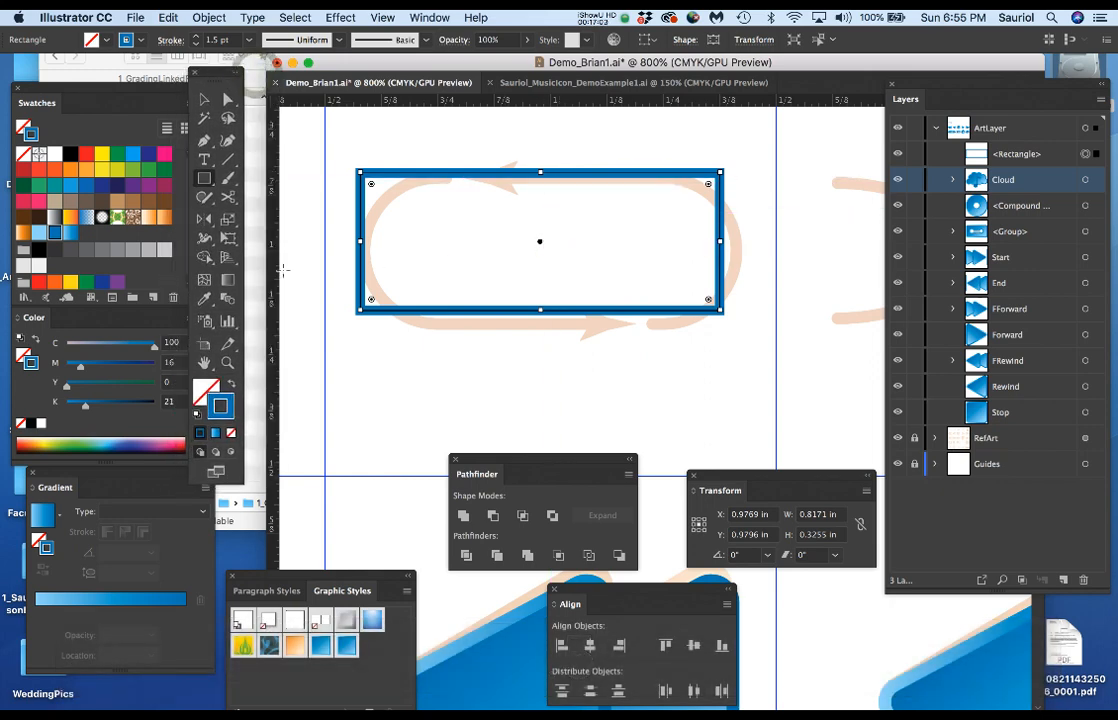
left_click(760, 514)
type("1")
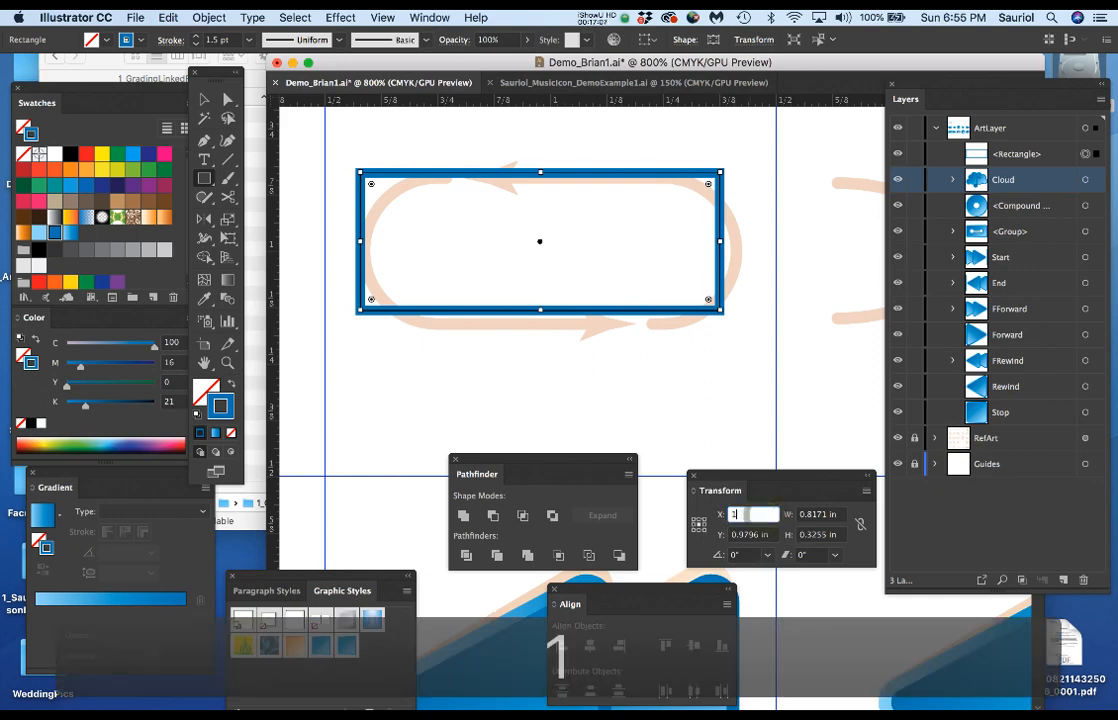
key("Tab")
type("1")
key("Return")
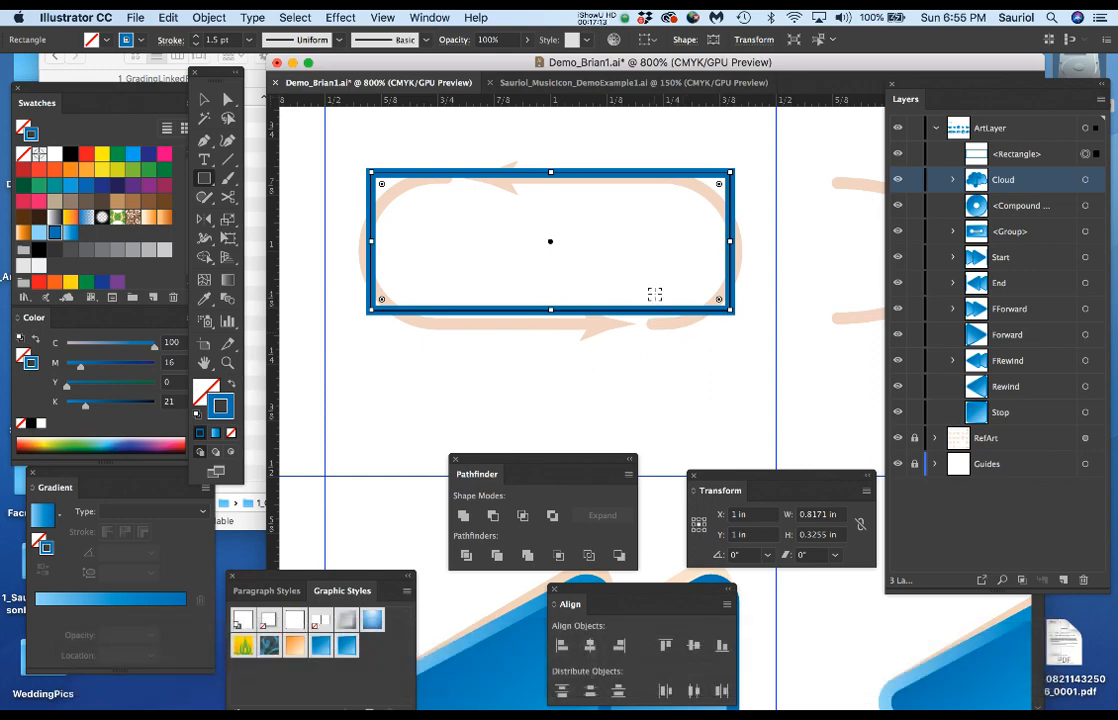
Step: Hide ArtLayer and unlock RefArt to check the reference repeat icon's position and size, restoring both layers when done
scroll(654, 294, "down", 1)
scroll(654, 294, "down", 1)
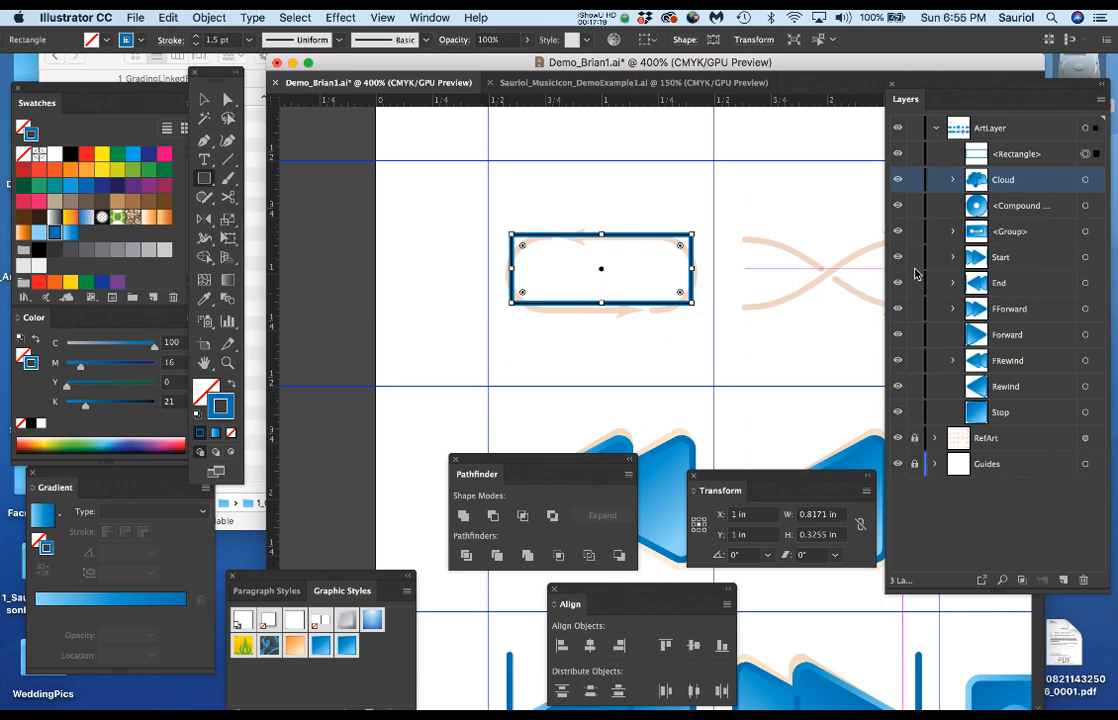
left_click(897, 129)
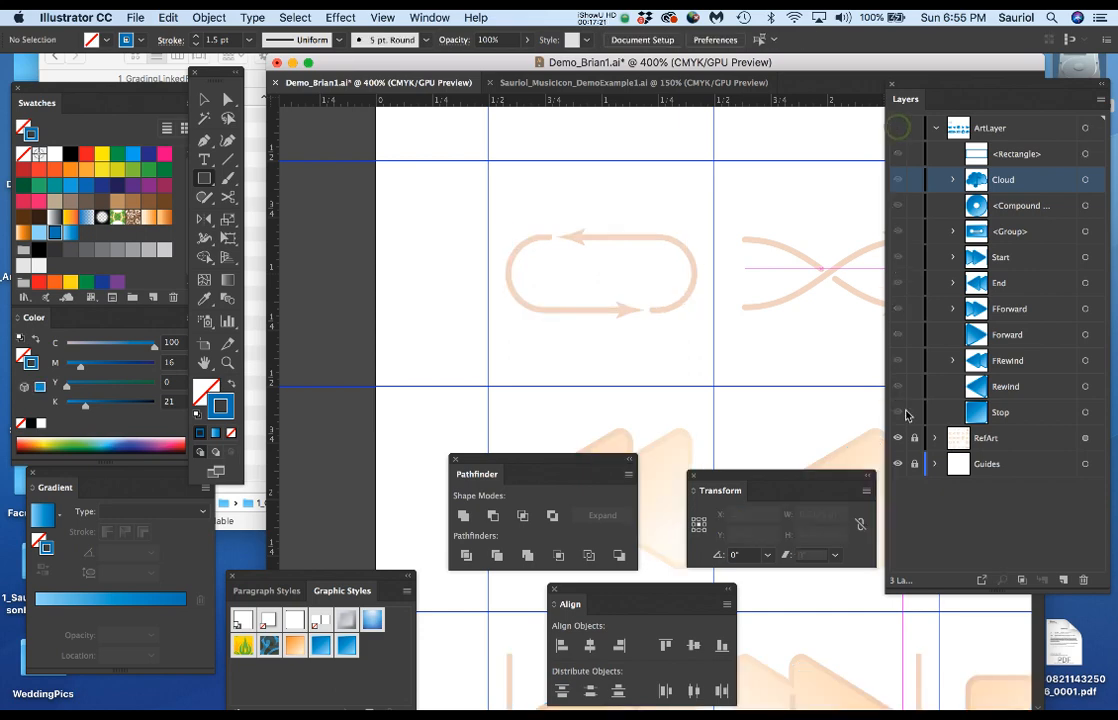
left_click(897, 438)
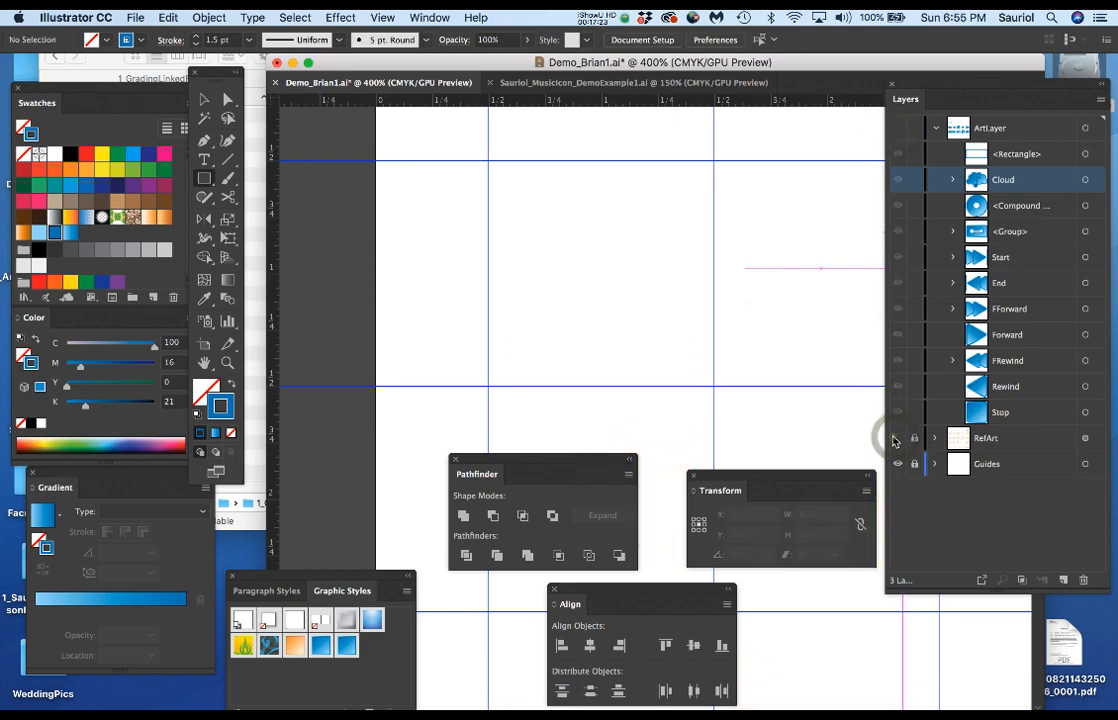
left_click(914, 439)
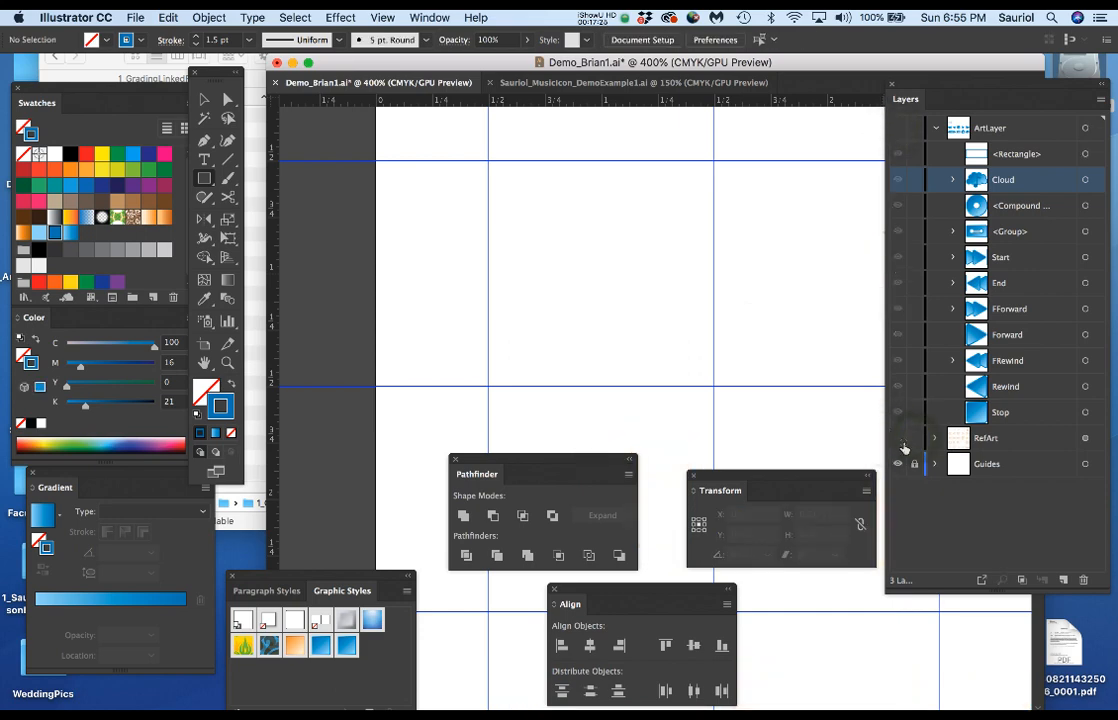
left_click(899, 439)
key("v")
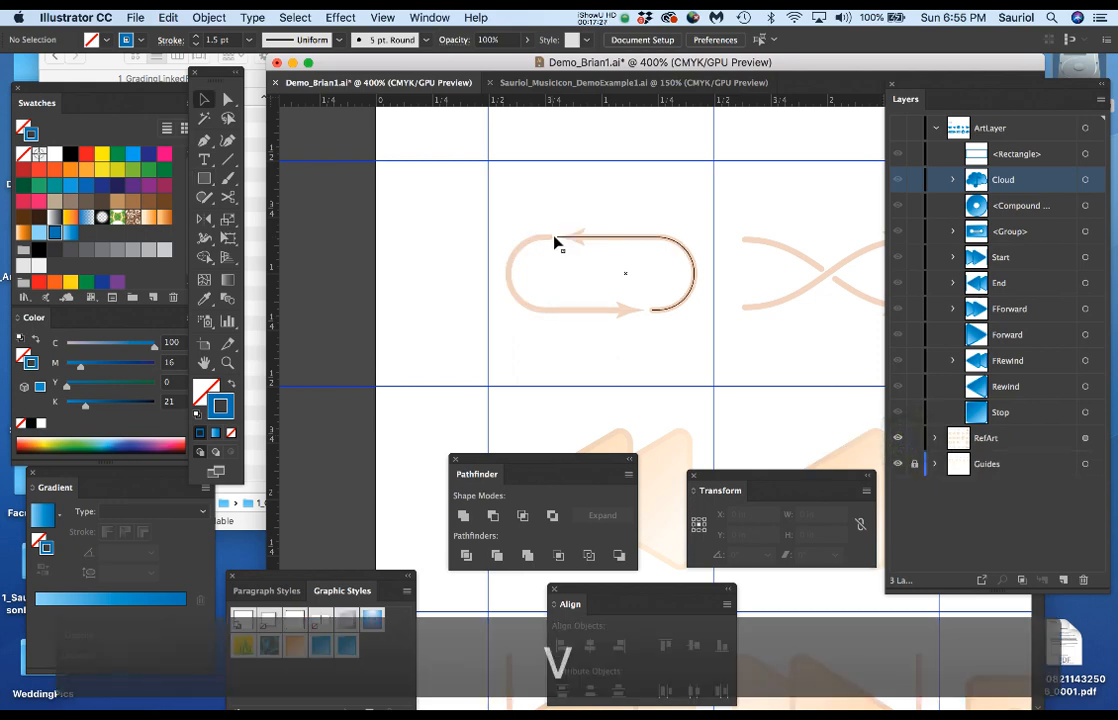
left_click(554, 237)
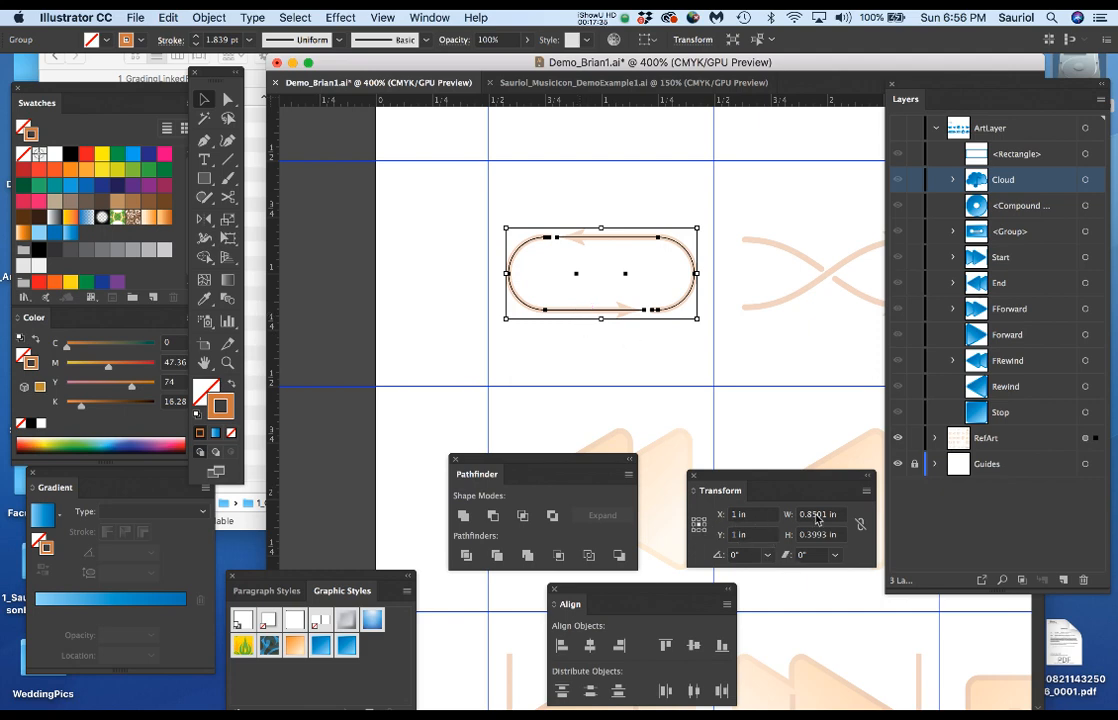
left_click(913, 438)
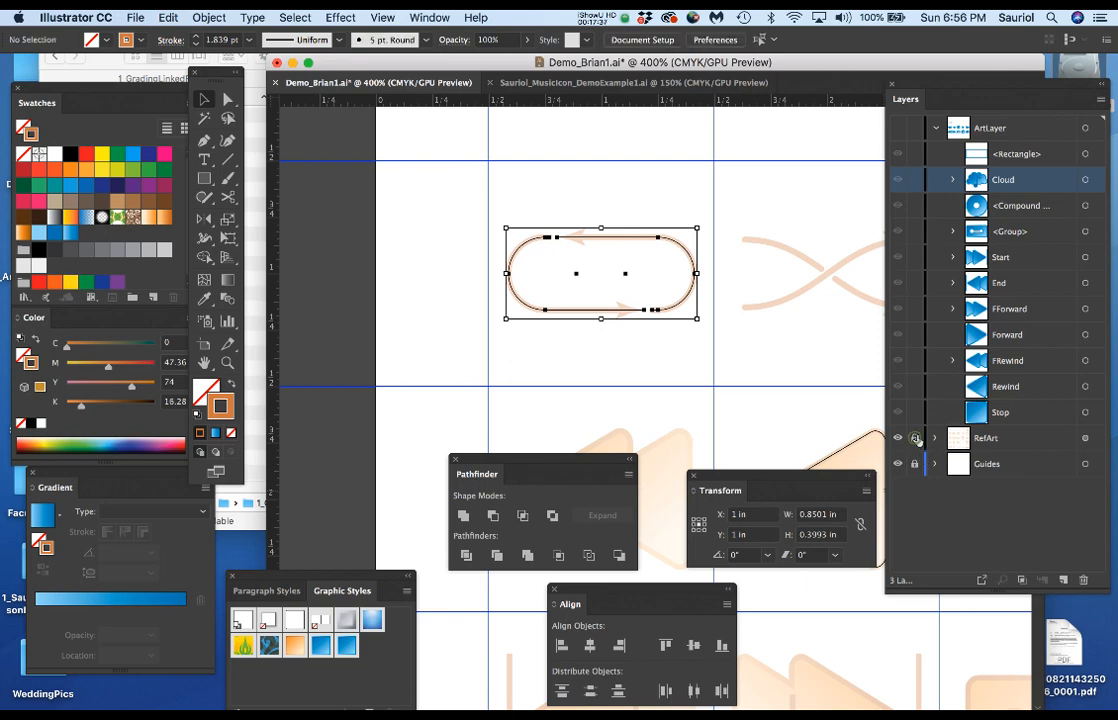
left_click(899, 129)
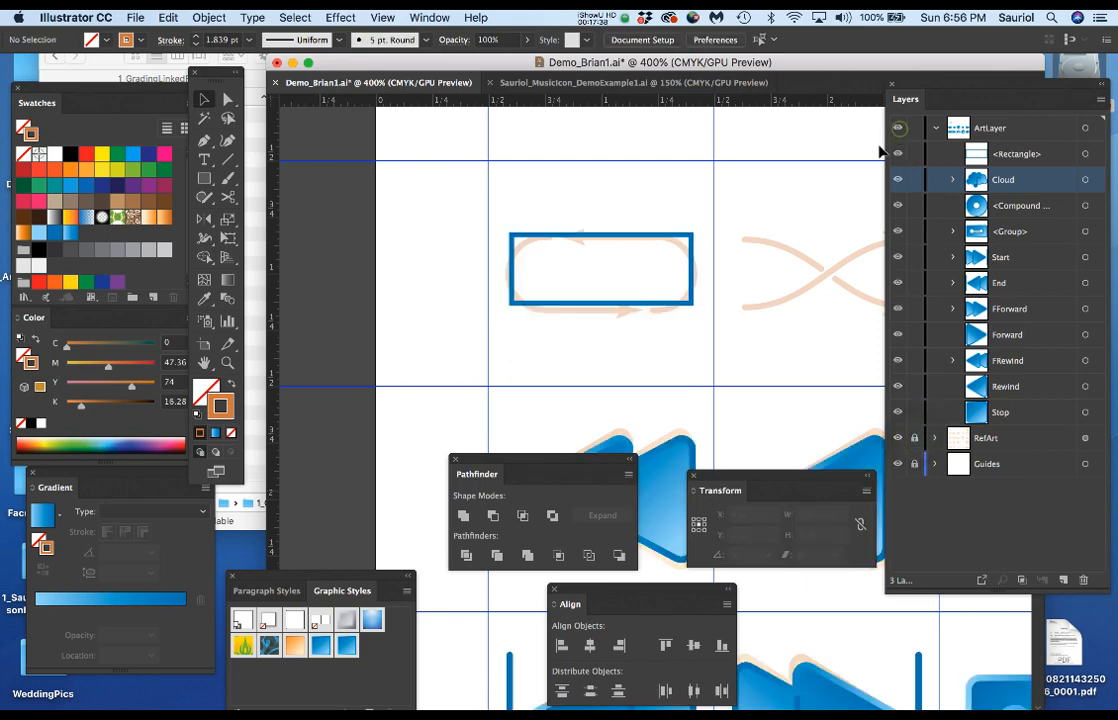
Step: Reselect the blue outlined rectangle and set its vertical position to Y 1 in
left_click(625, 245)
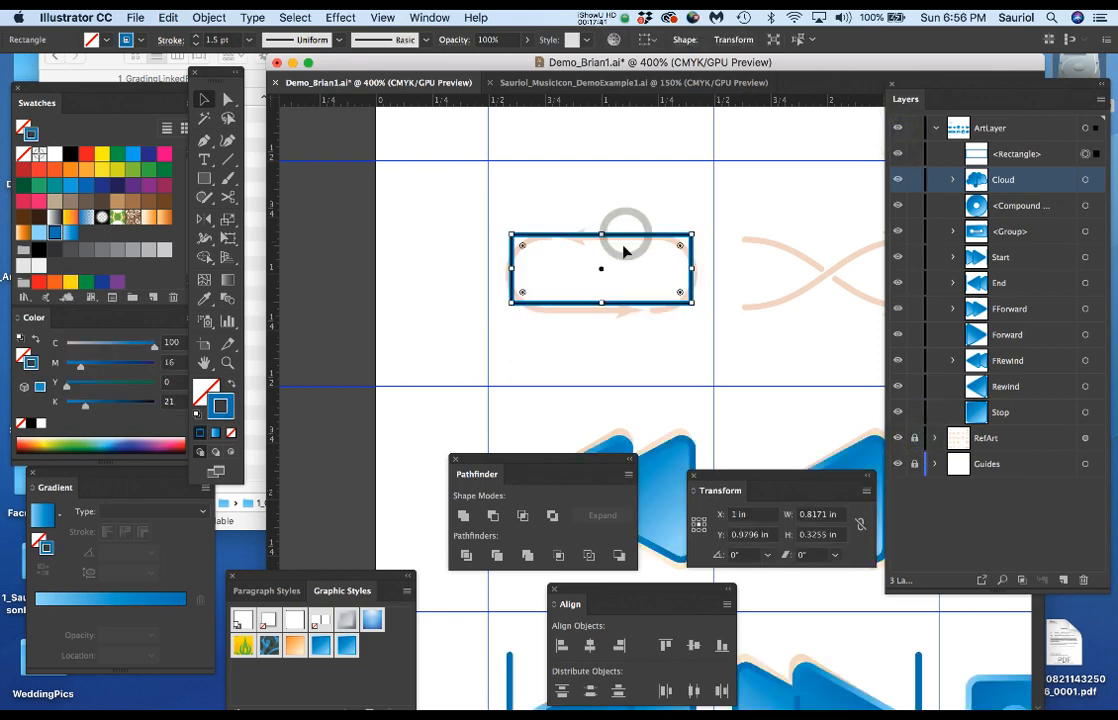
scroll(624, 258, "up", 1)
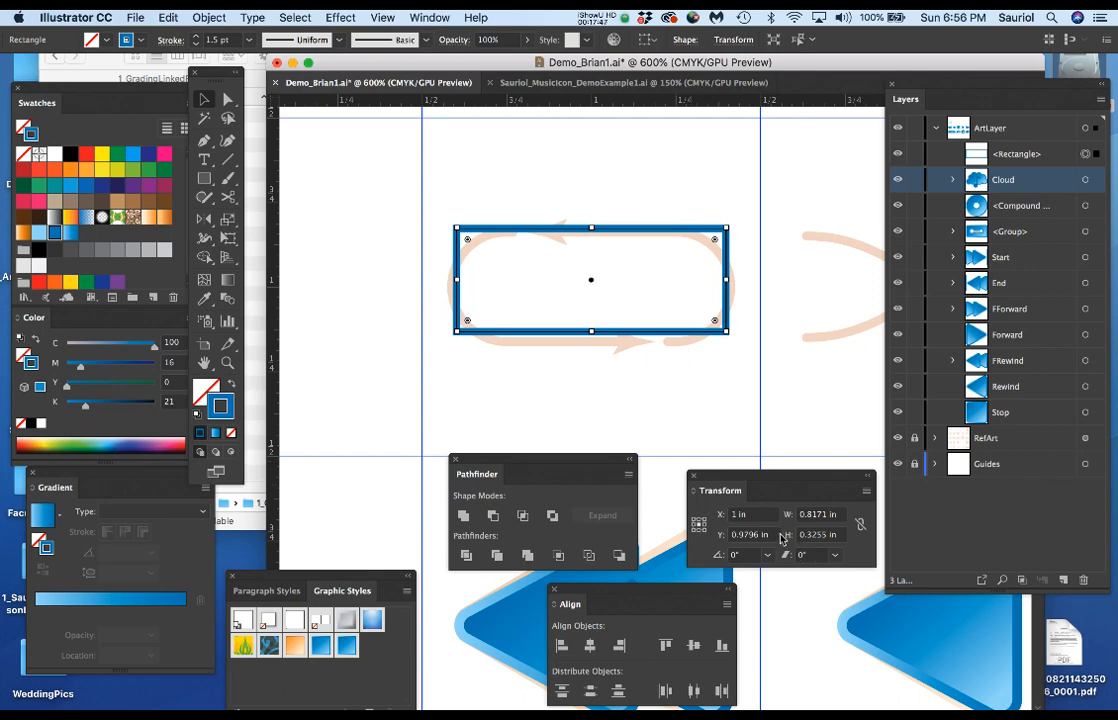
left_click(601, 170)
left_click(616, 228)
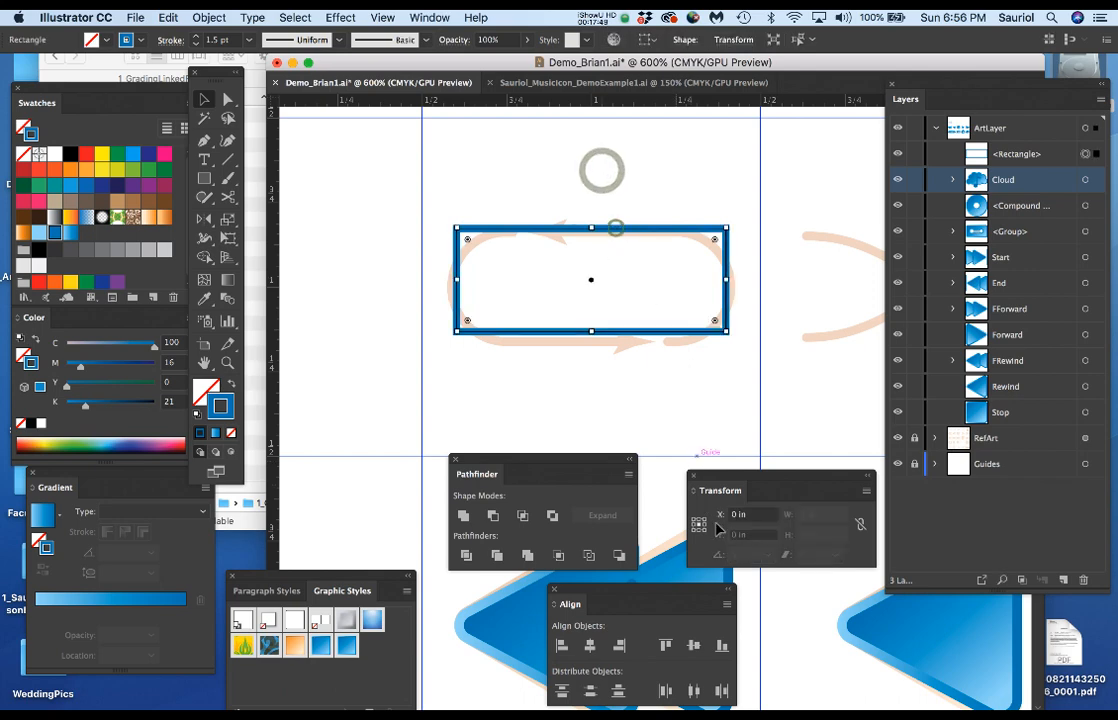
left_click(749, 534)
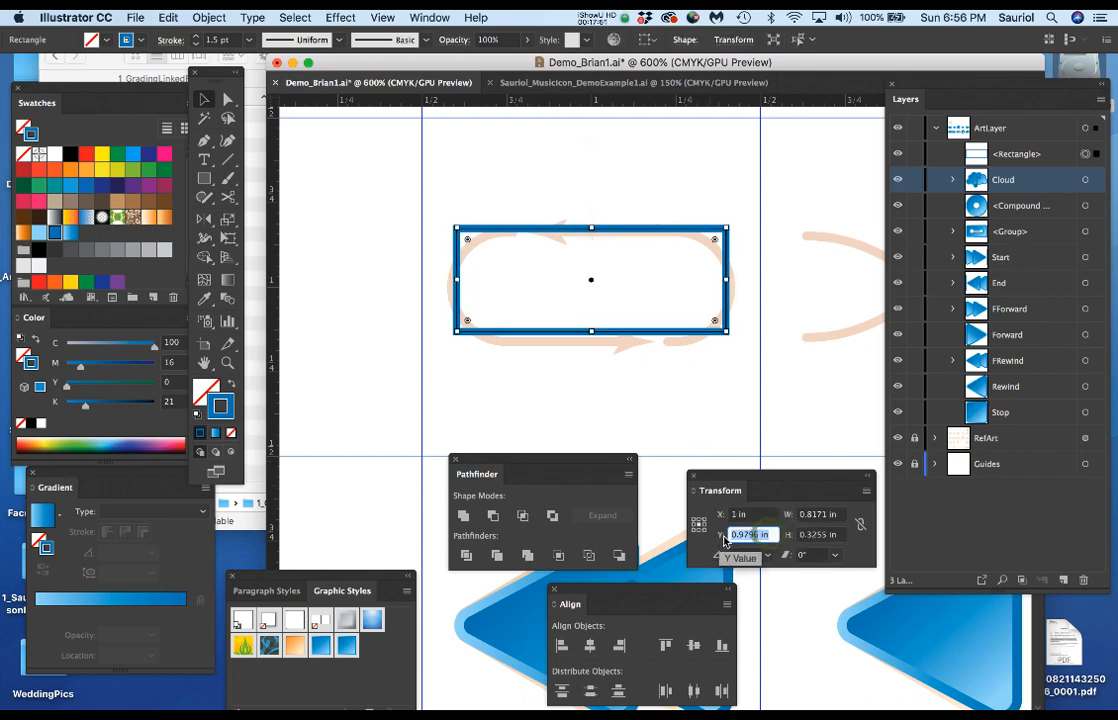
type("1")
key("Return")
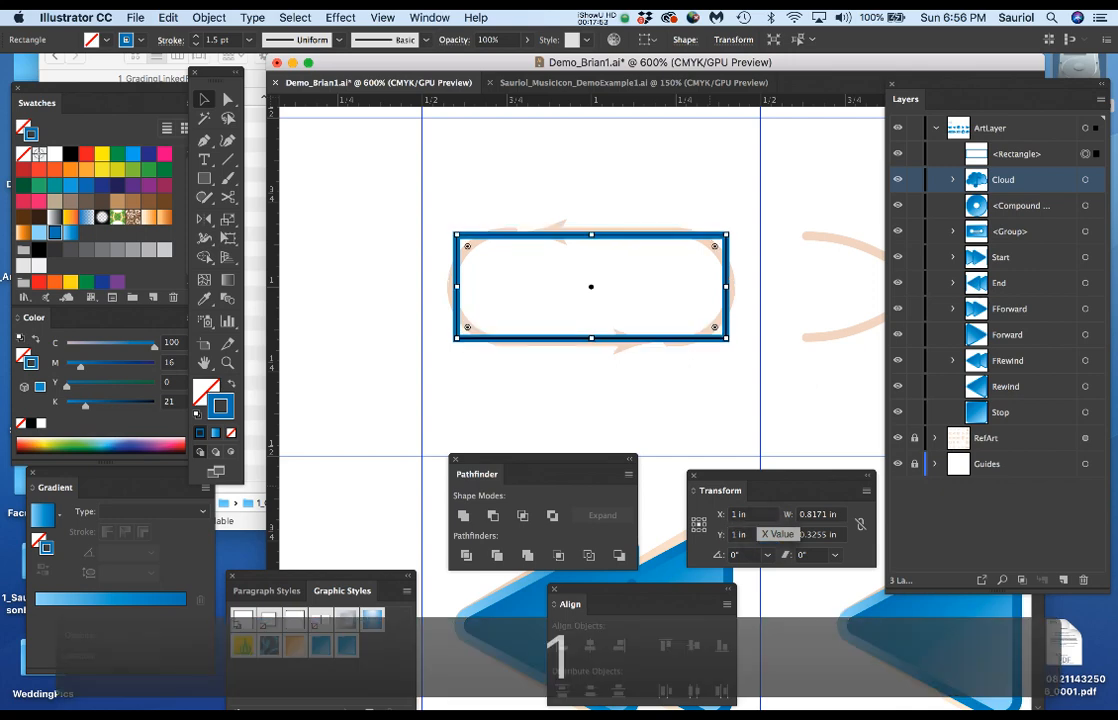
Step: Split the rectangle with the Scissors tool on its upper and lower edges, at the gaps beside the reference arrowheads
left_click(675, 172)
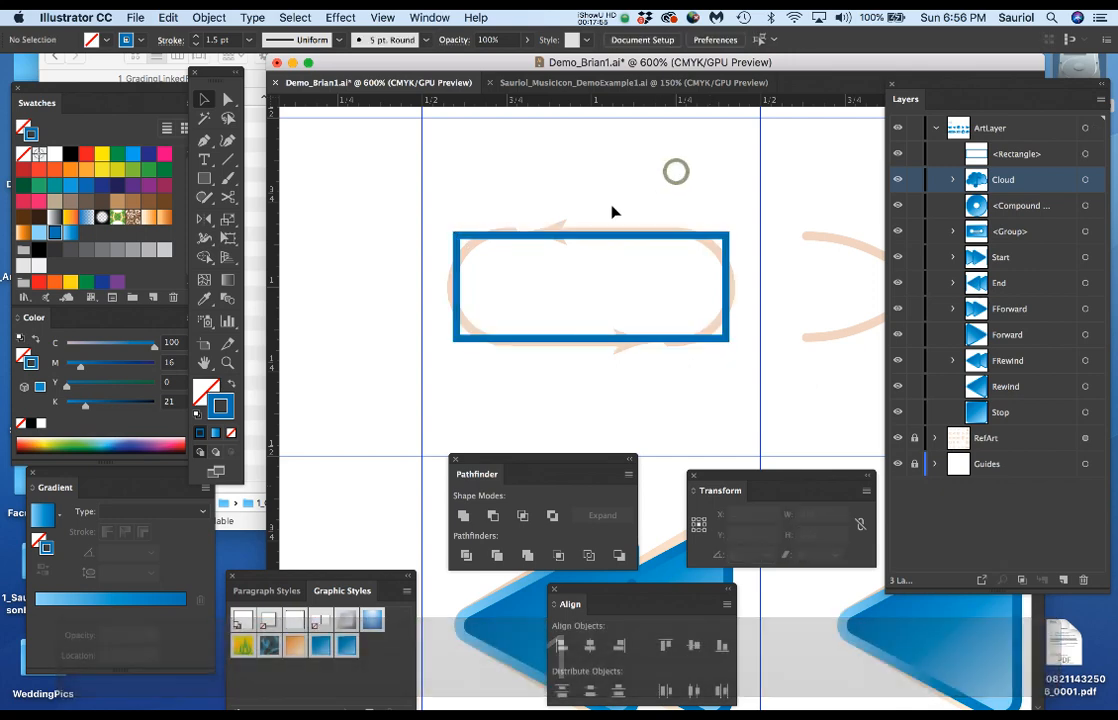
scroll(541, 242, "up", 1)
scroll(541, 242, "up", 1)
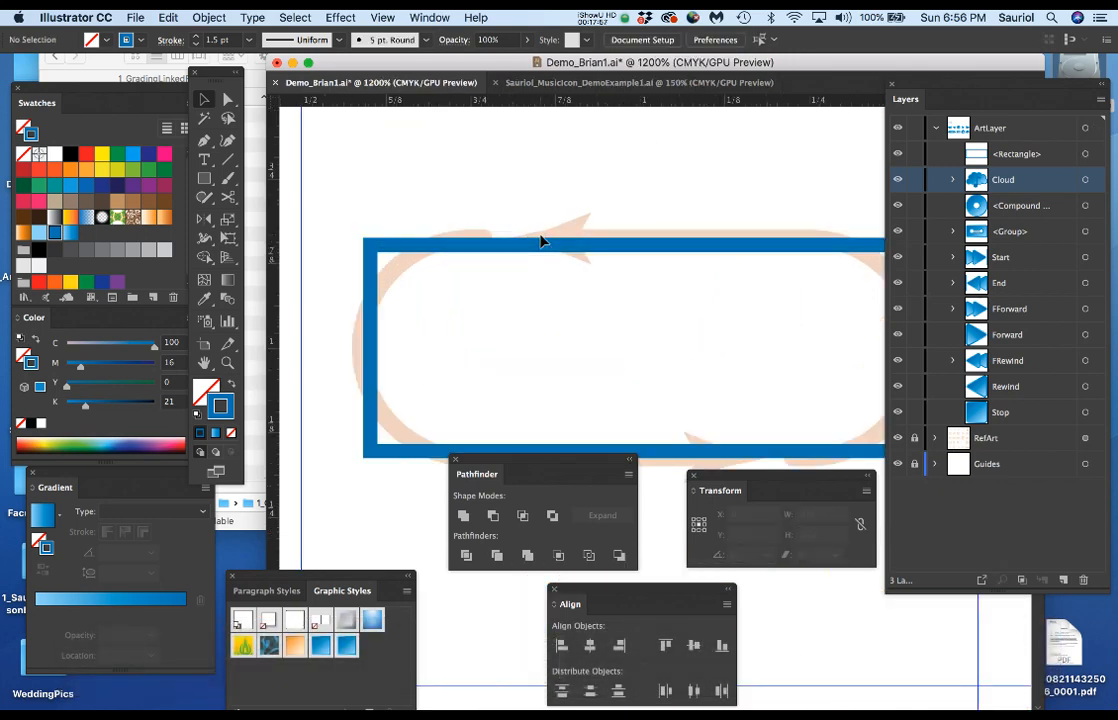
key("c")
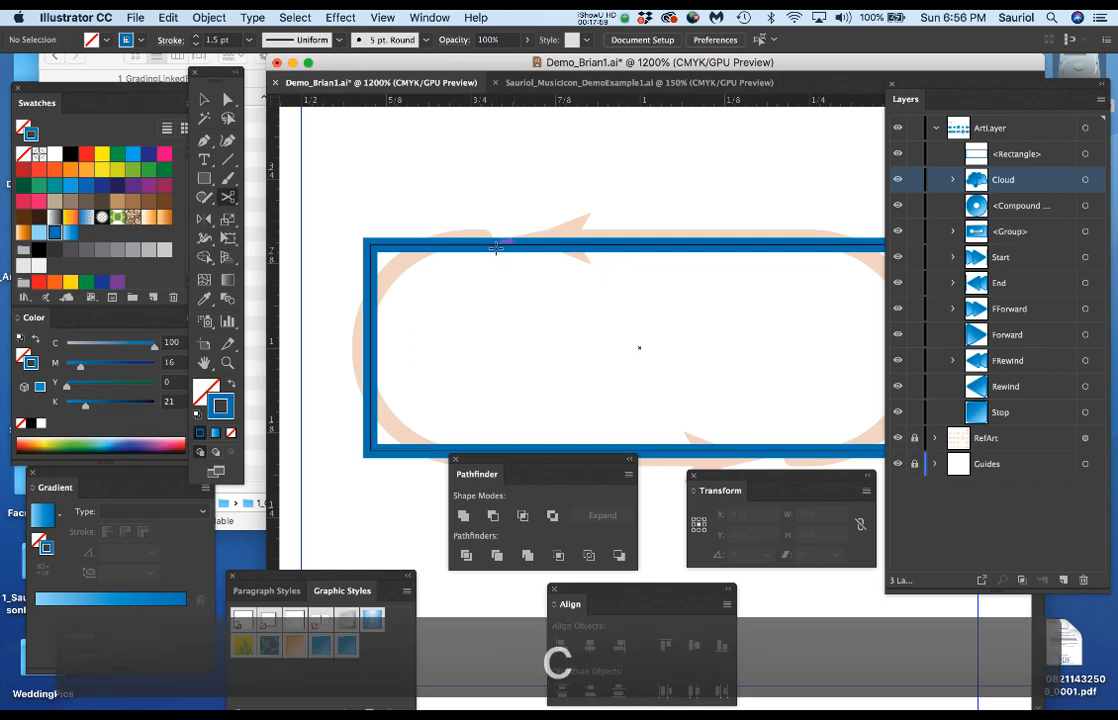
left_click(497, 242)
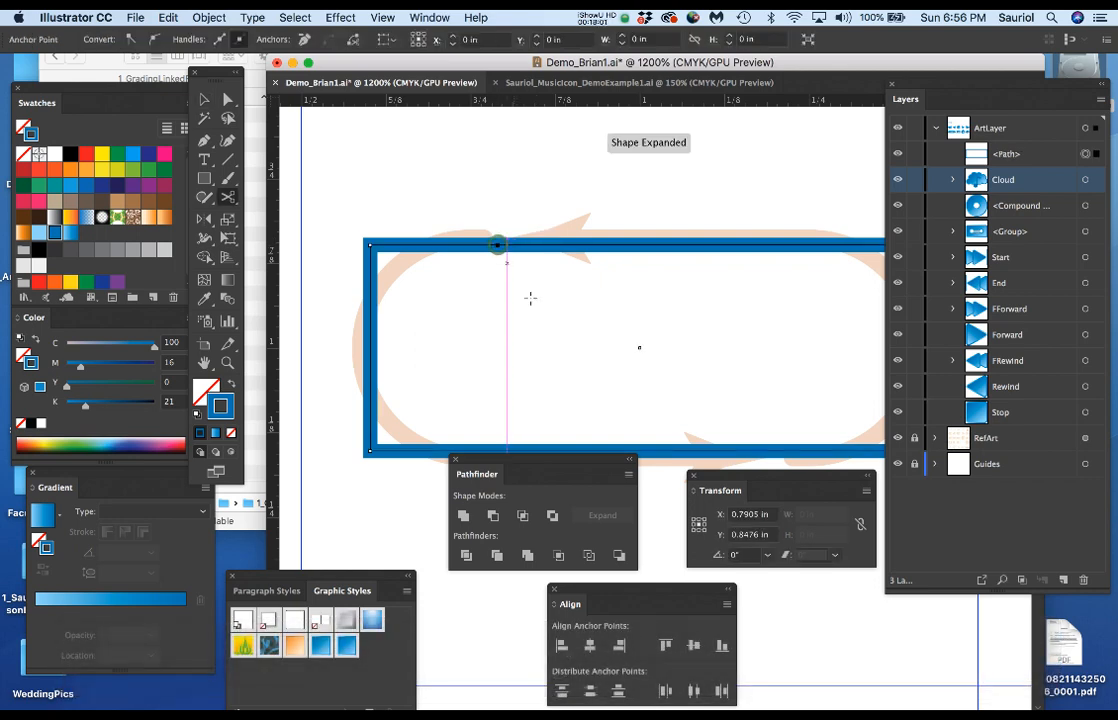
left_click_drag(750, 393, 636, 314)
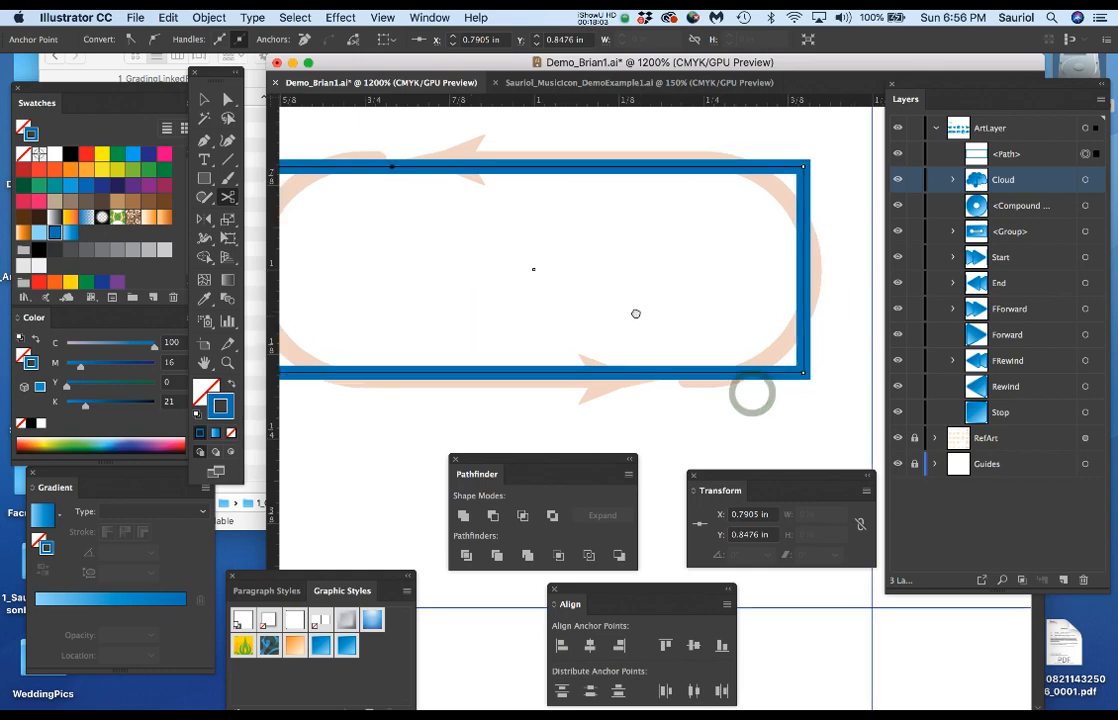
left_click(659, 369)
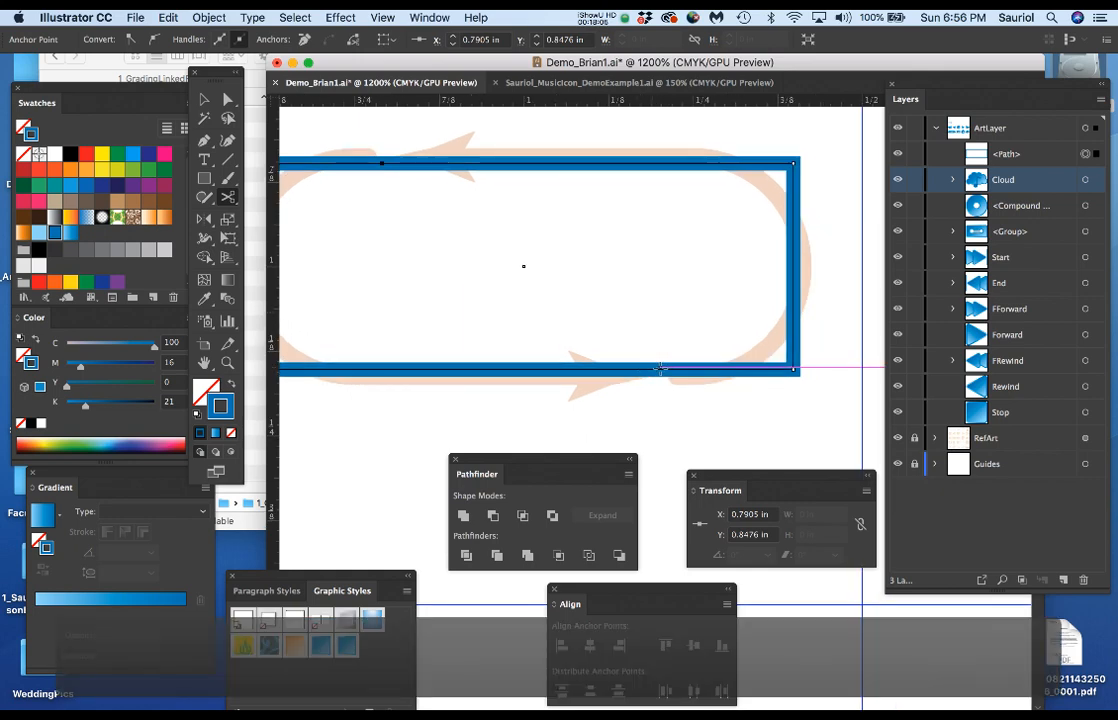
left_click(659, 369)
key("super+minus")
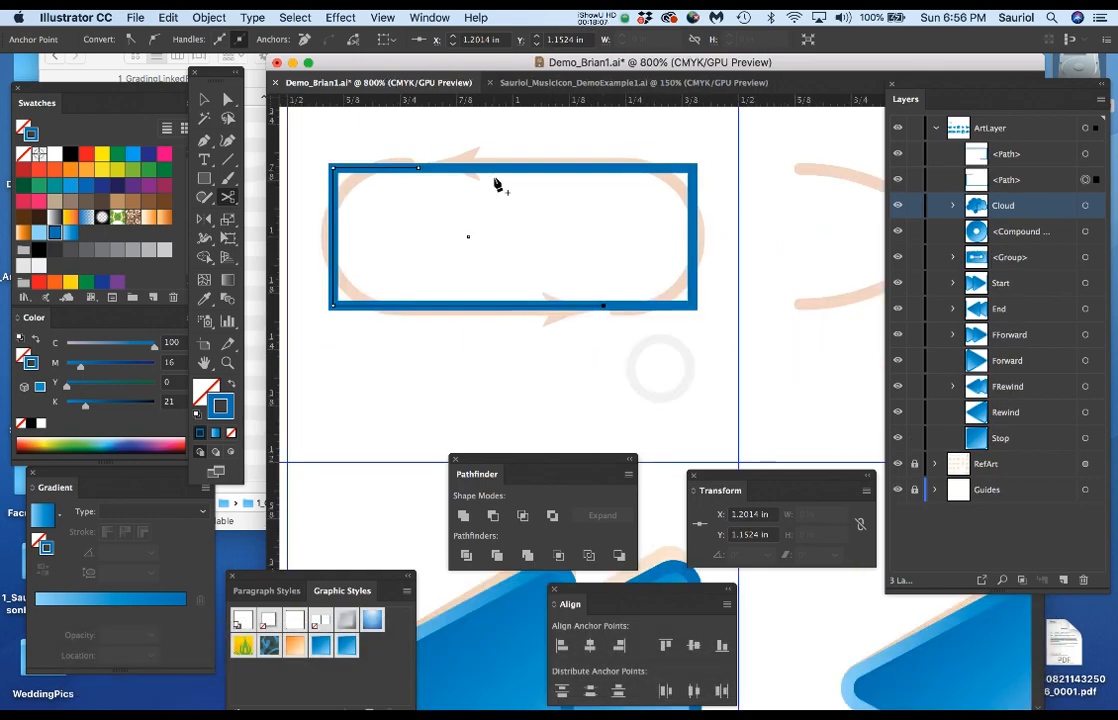
Step: Add the Arrow 1 arrowhead to the start of both cut paths and hide ArtLayer to compare with the reference
key("super")
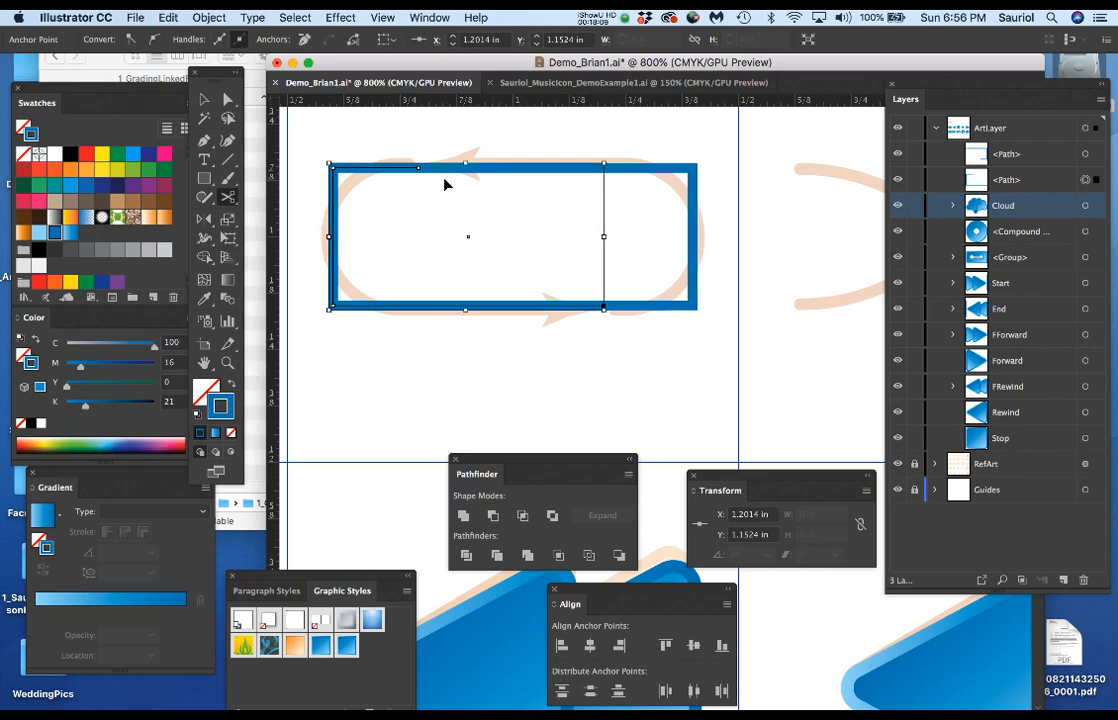
left_click_drag(388, 137, 708, 340)
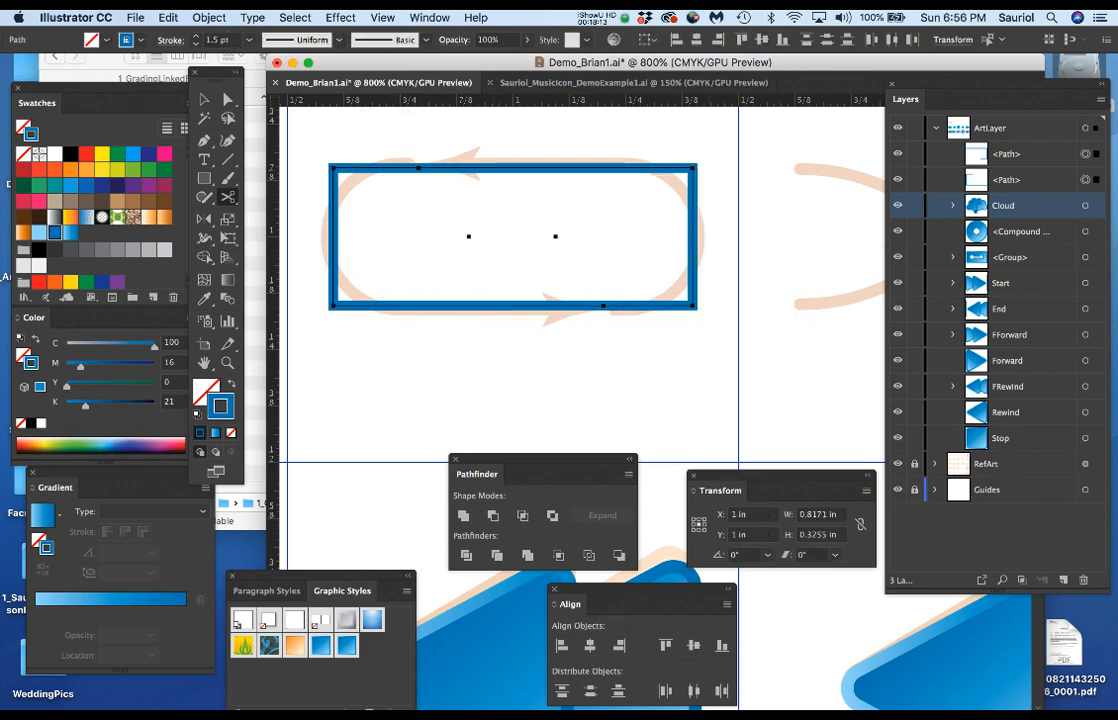
mouse_move(1116, 395)
left_mouse_down()
mouse_move(792, 376)
mouse_move(742, 254)
mouse_move(742, 353)
mouse_move(743, 211)
mouse_move(758, 220)
left_mouse_up()
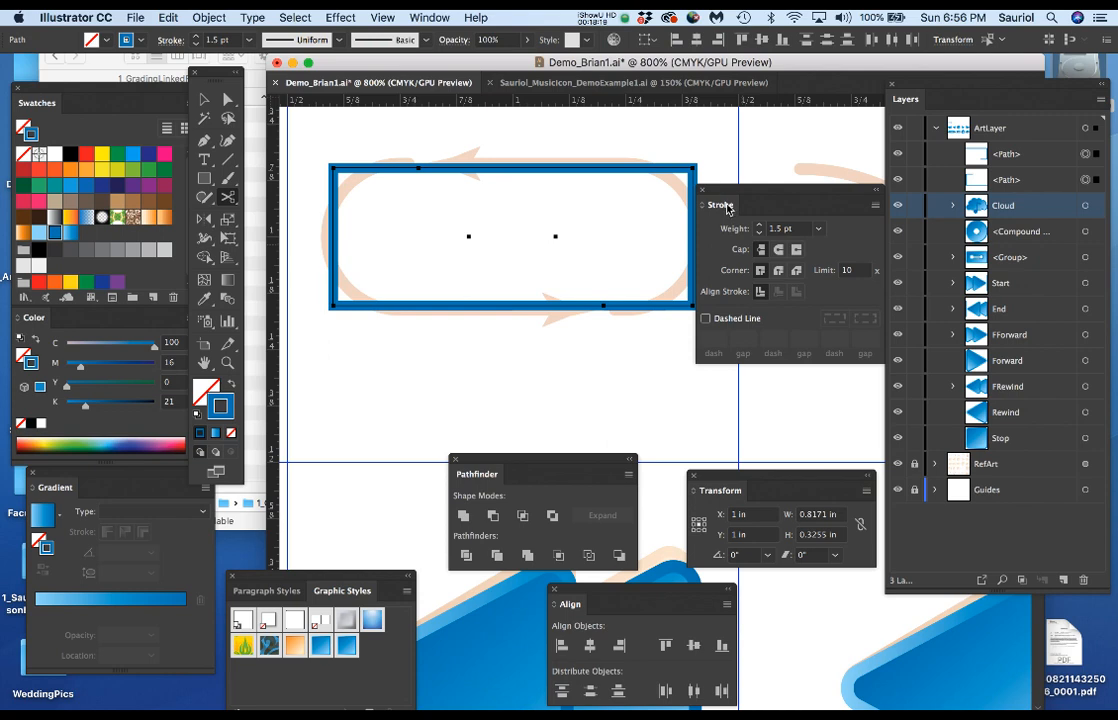
double_click(727, 206)
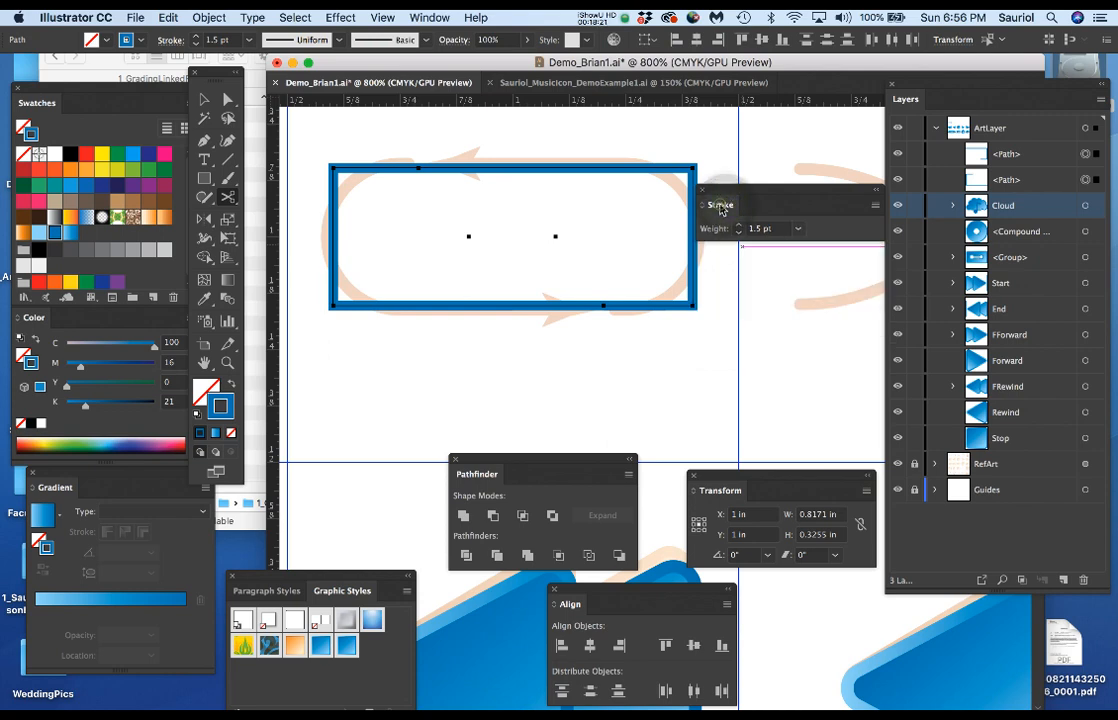
double_click(720, 206)
double_click(720, 206)
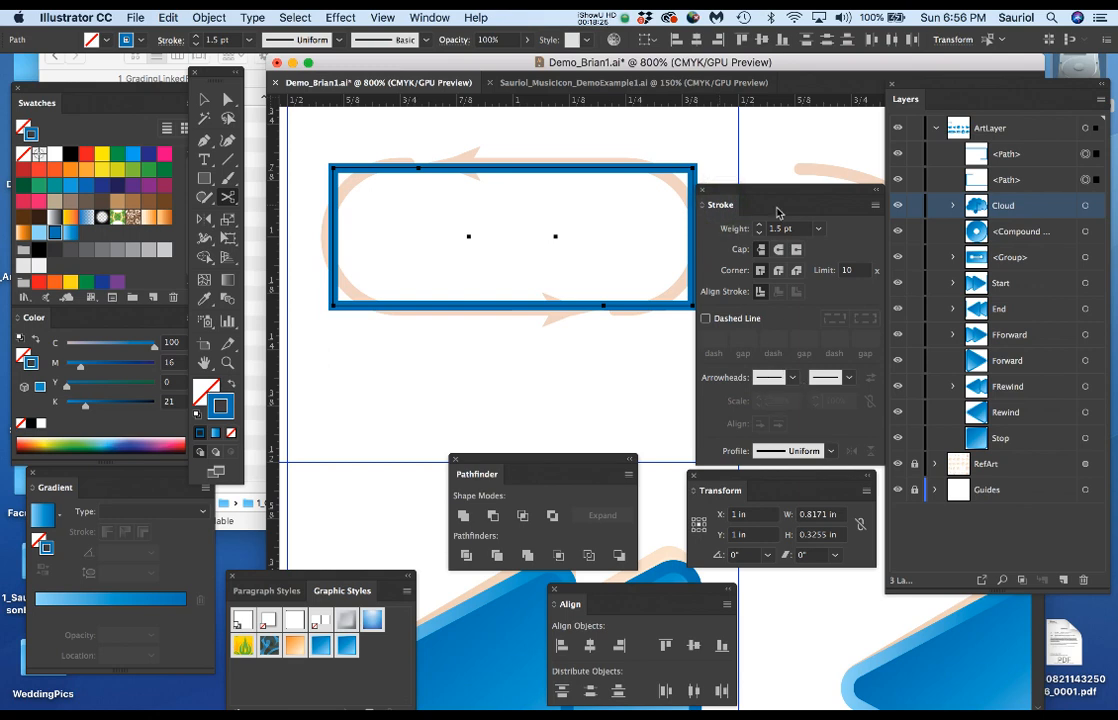
left_click_drag(779, 195, 812, 166)
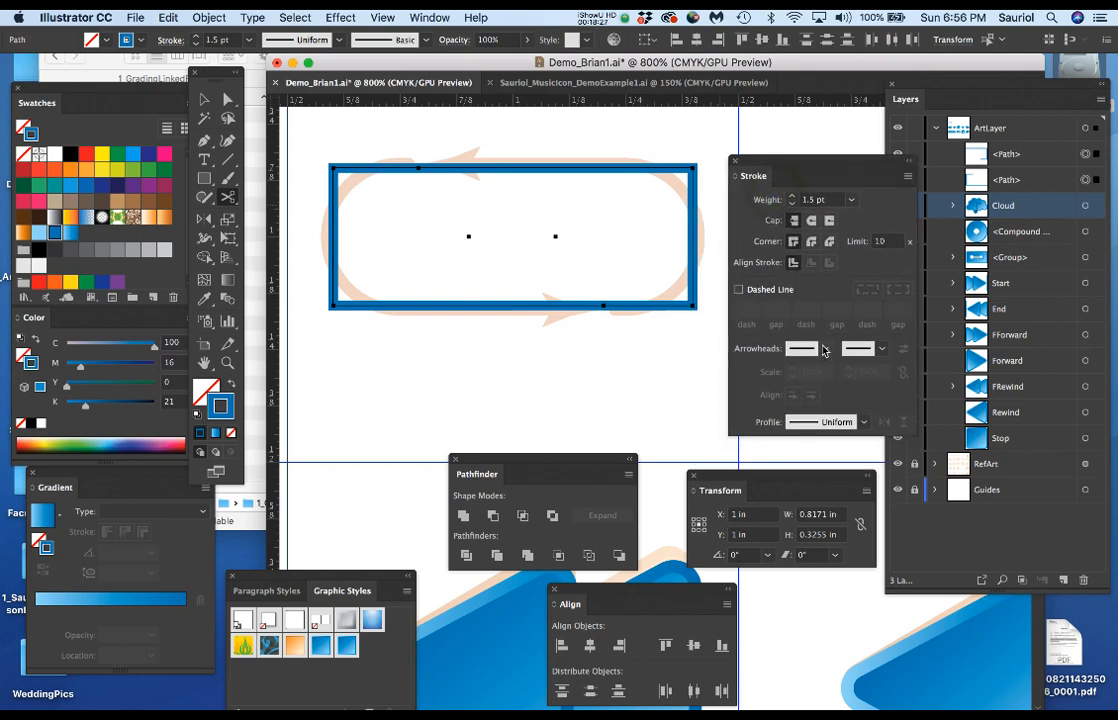
left_click(825, 348)
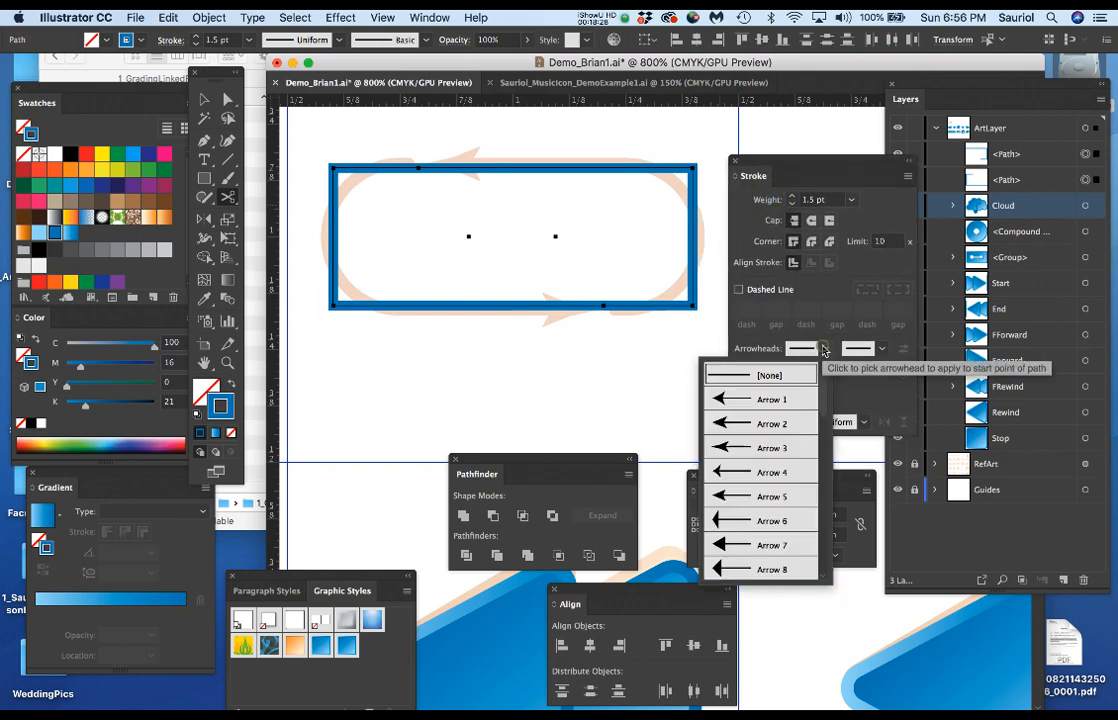
left_click(763, 401)
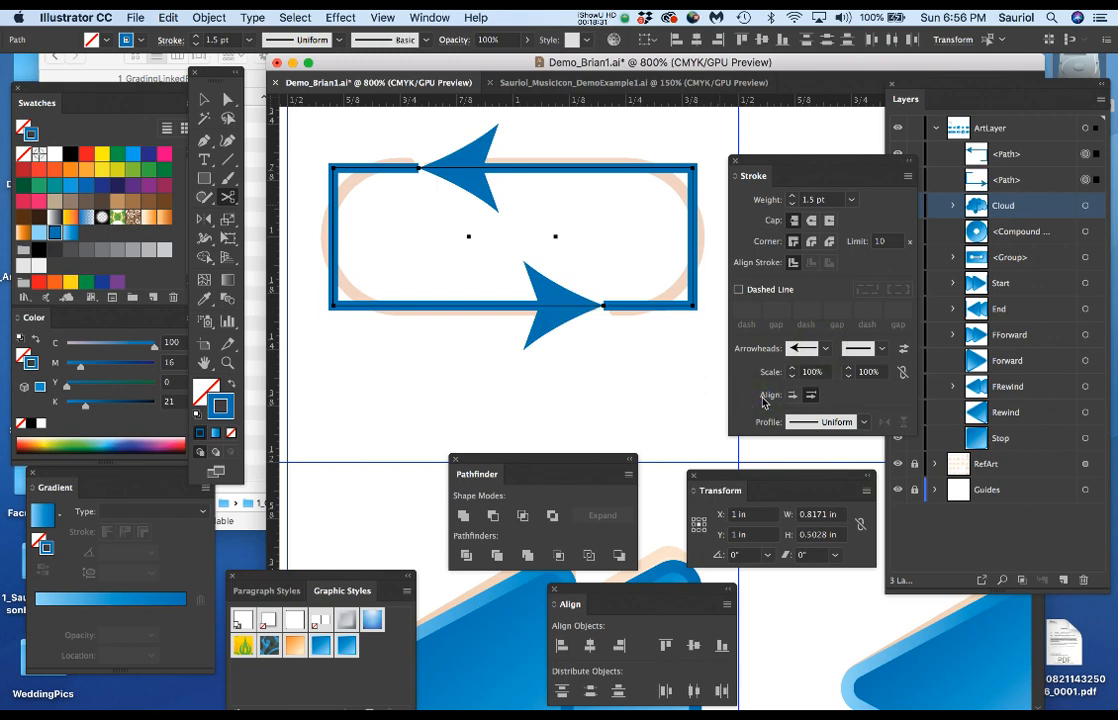
left_click(899, 129)
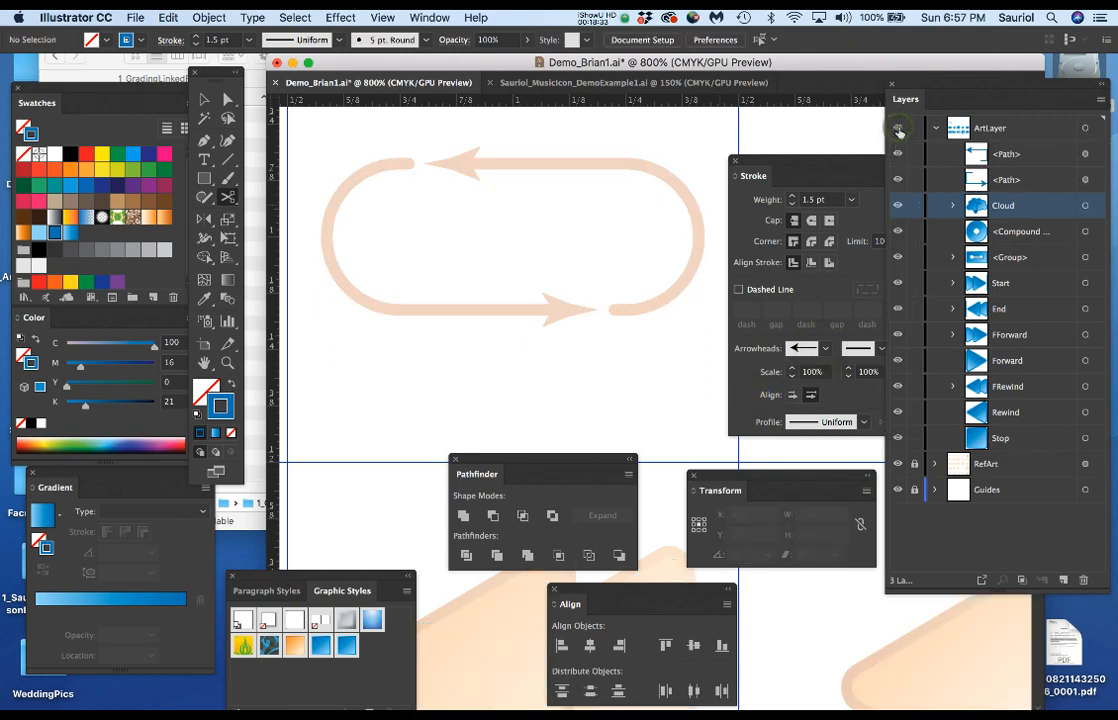
Step: Show ArtLayer again and change the start arrowhead of both cut rectangle paths to Arrow 5
left_click(899, 129)
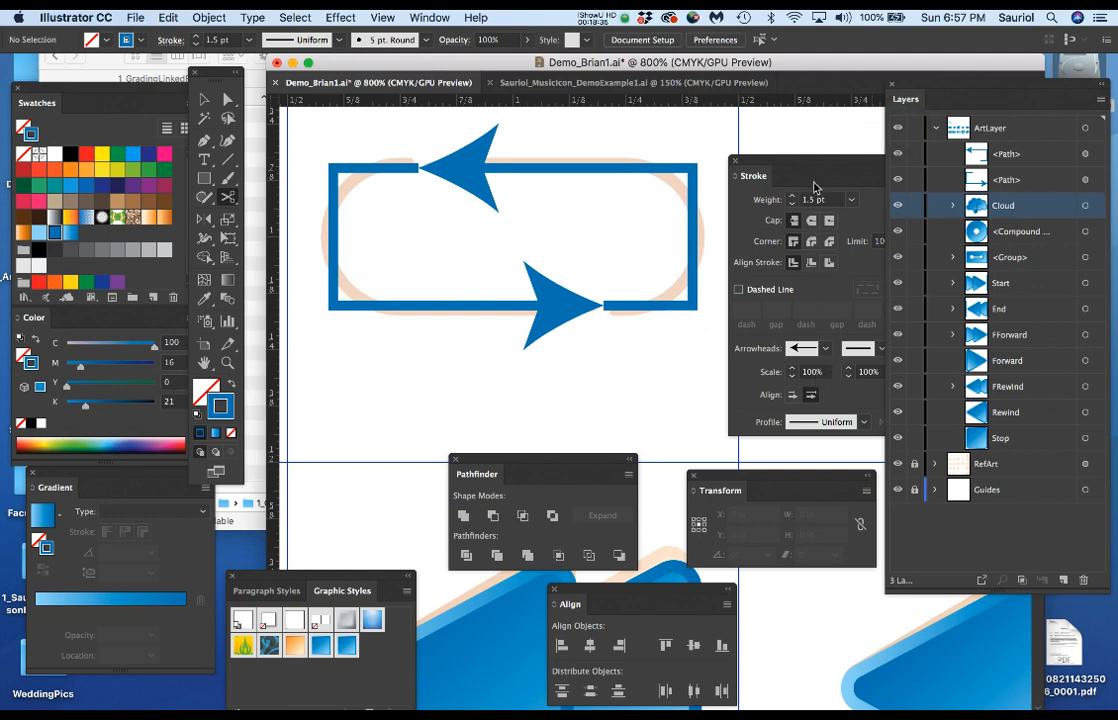
left_click_drag(815, 170, 801, 142)
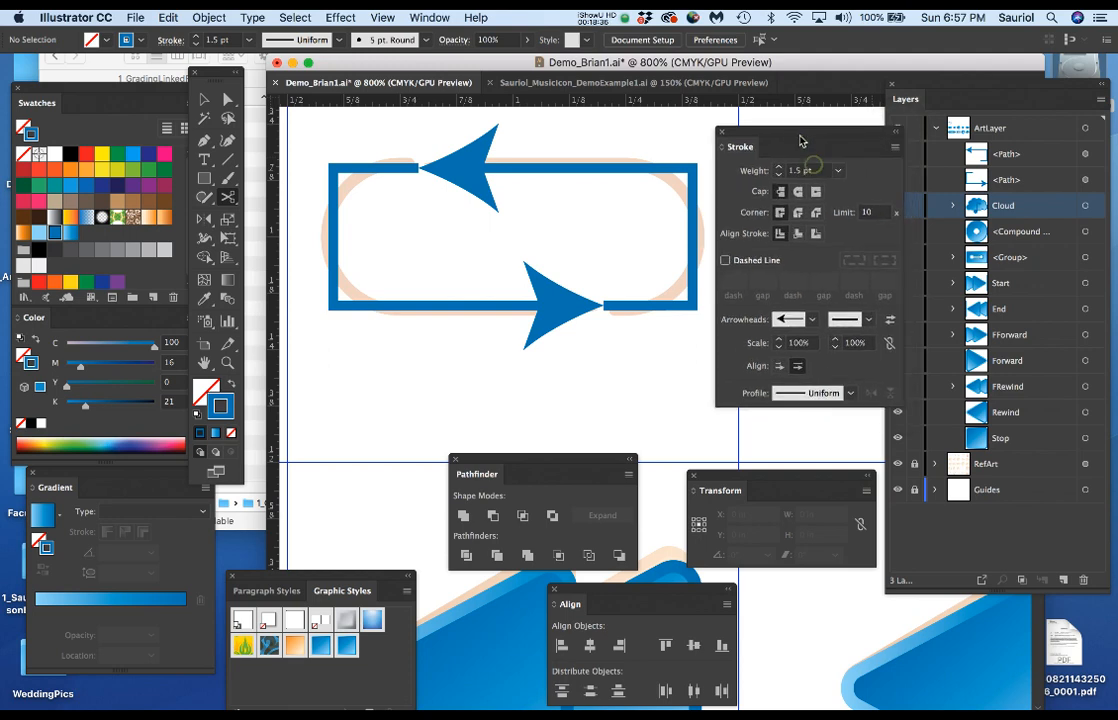
left_click(811, 322)
left_click(748, 442)
left_click_drag(382, 133, 640, 362)
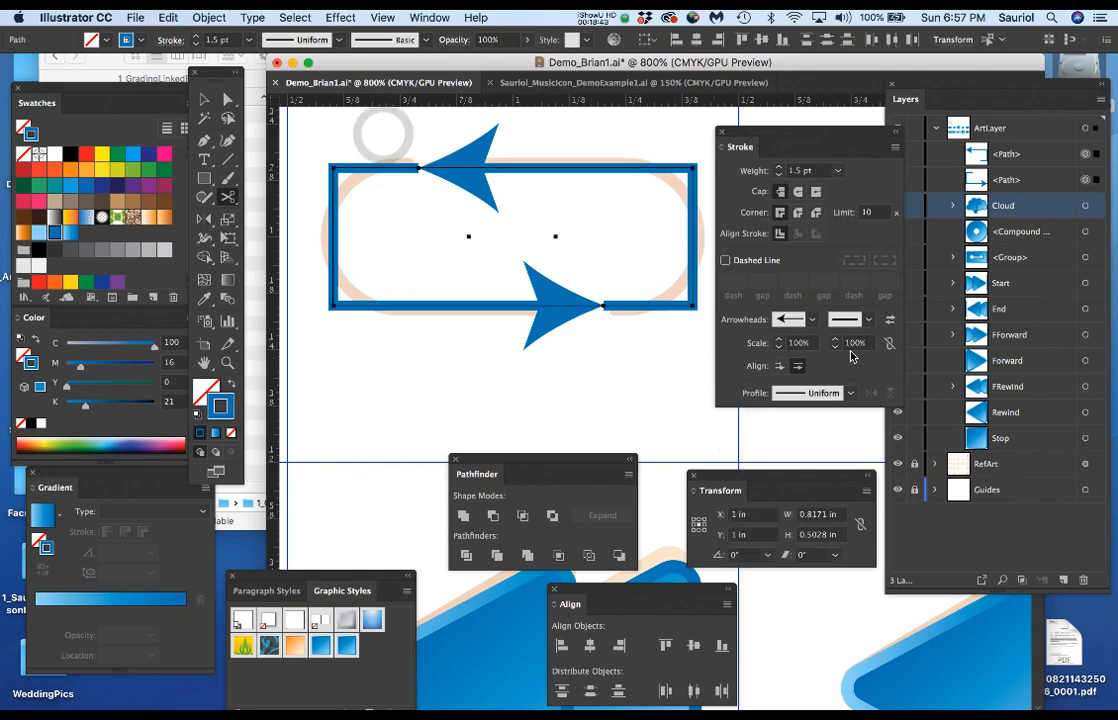
left_click(812, 320)
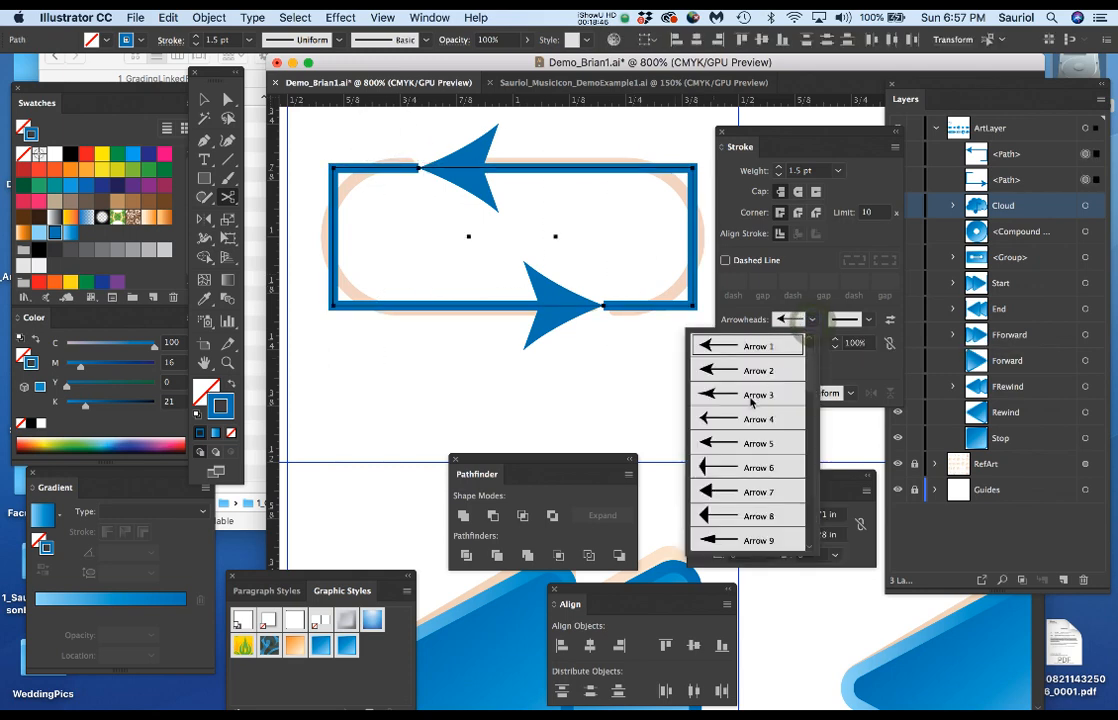
left_click(757, 444)
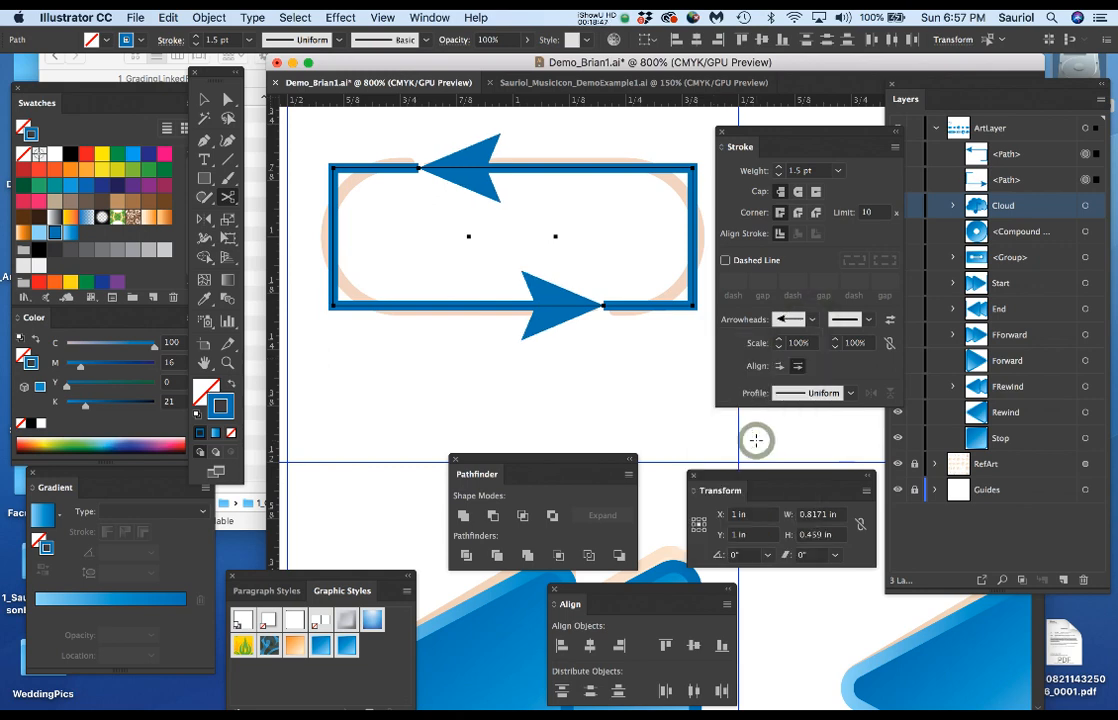
Step: Try start arrowhead scales of 50% and 65% on both cut paths to compare with the reference arrows
left_click(797, 343)
type("50")
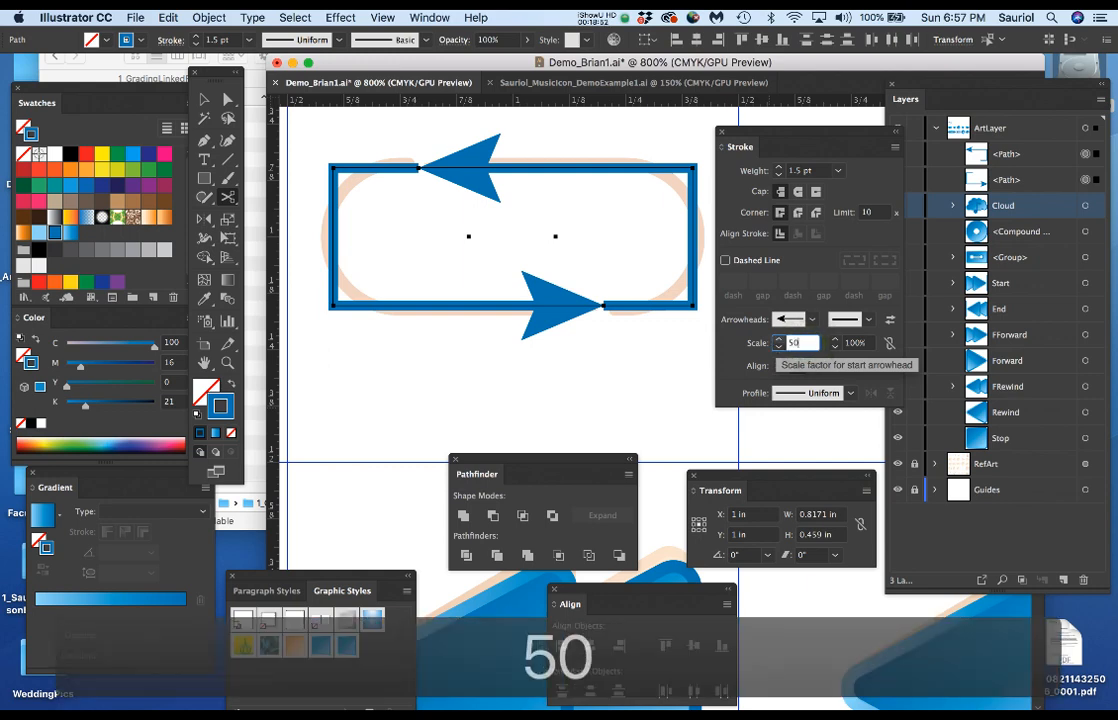
key("Return")
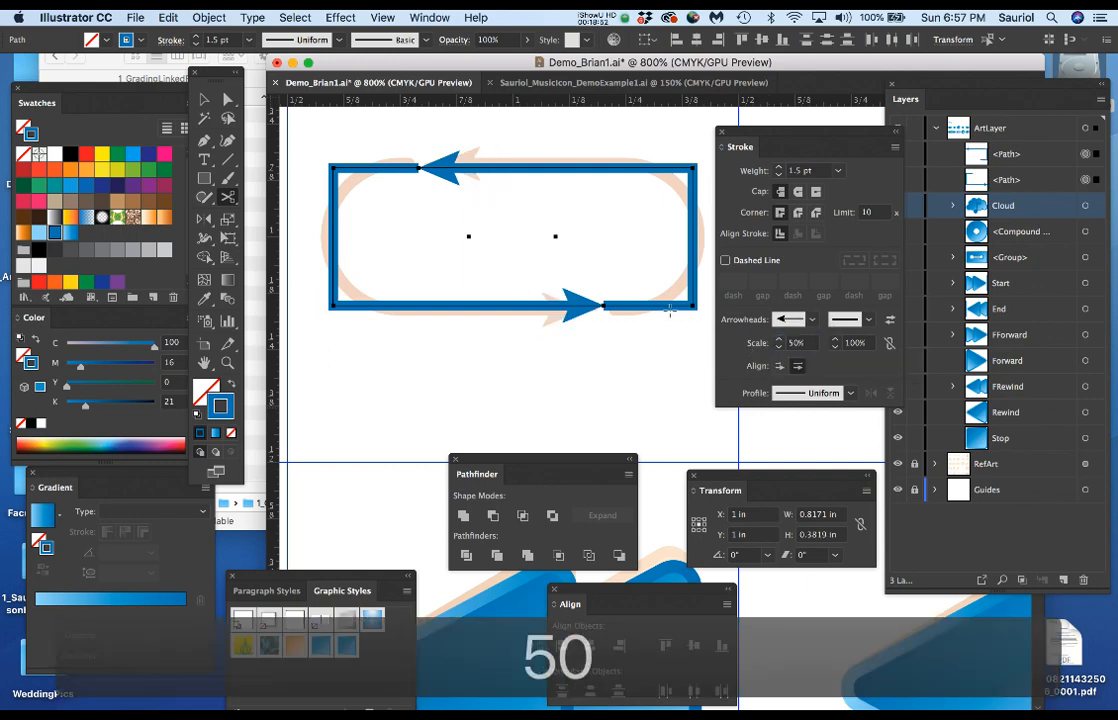
left_click(779, 343)
type("65")
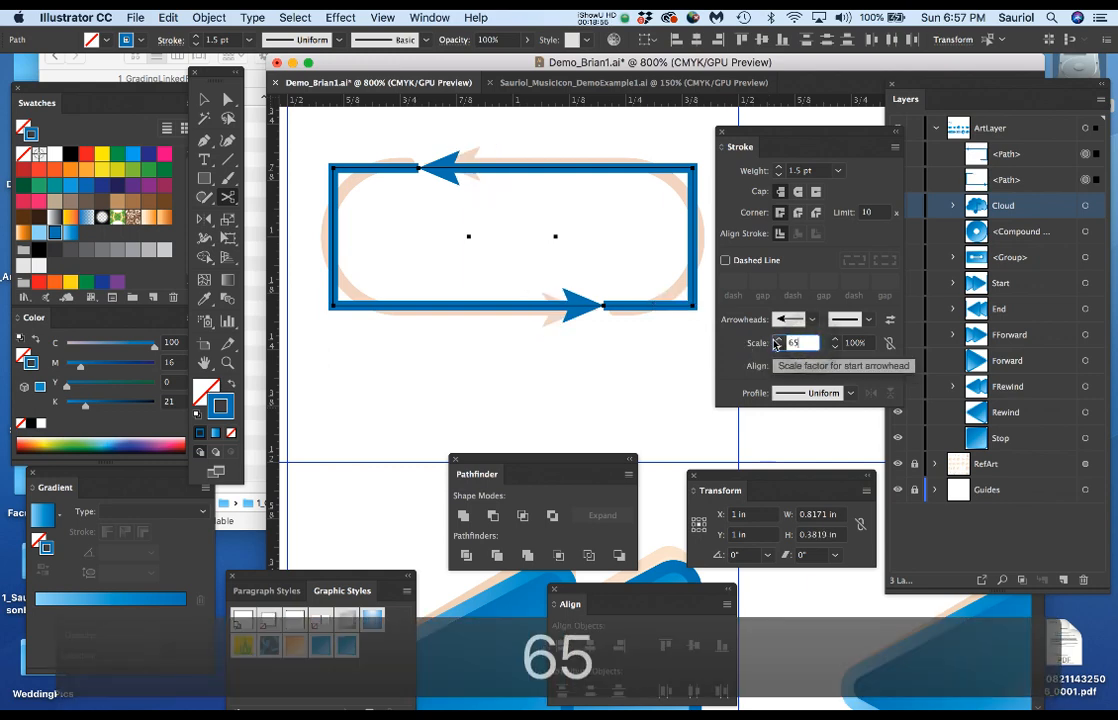
key("Return")
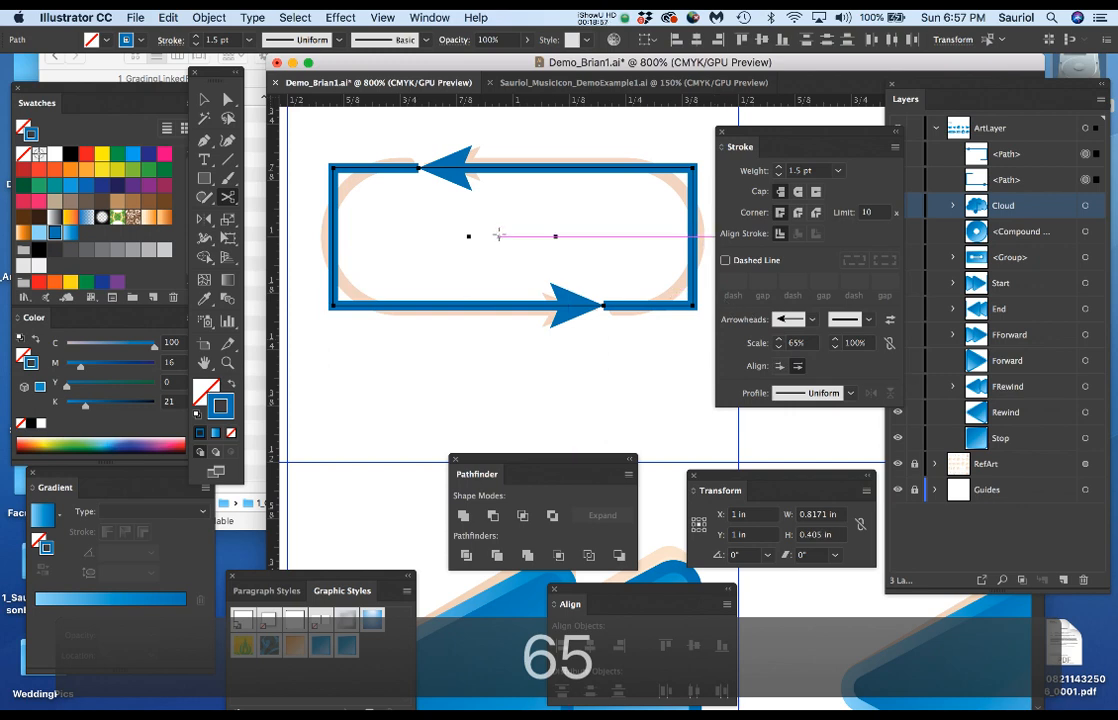
Step: Undo the arrowhead changes and Scissors cuts back to the intact blue outlined rectangle
key("a")
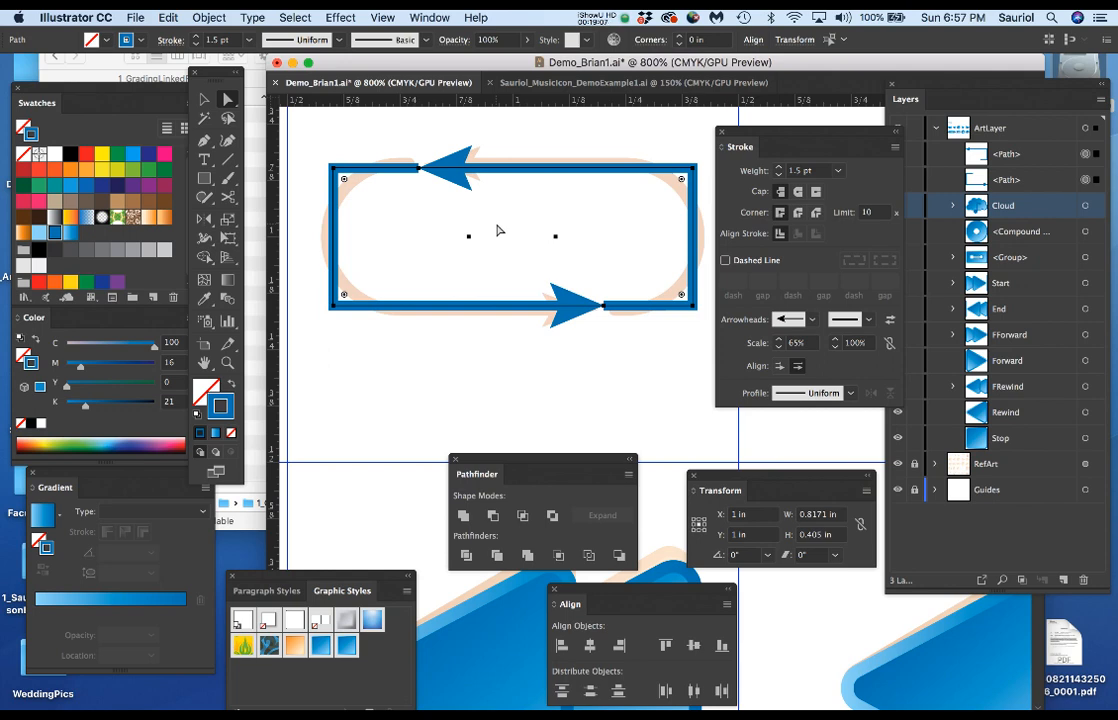
key("super+z")
key("super+z")
key("super+z")
key("super+z")
key("super+z")
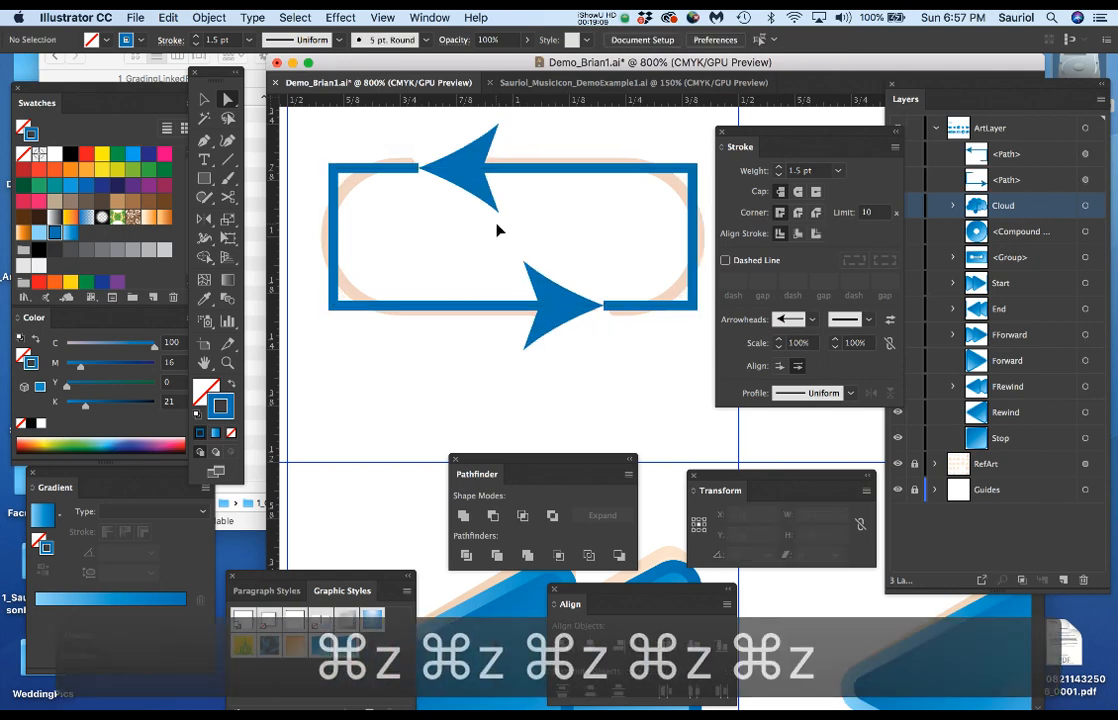
key("super+z")
key("super+z")
key("super+z")
key("super+z")
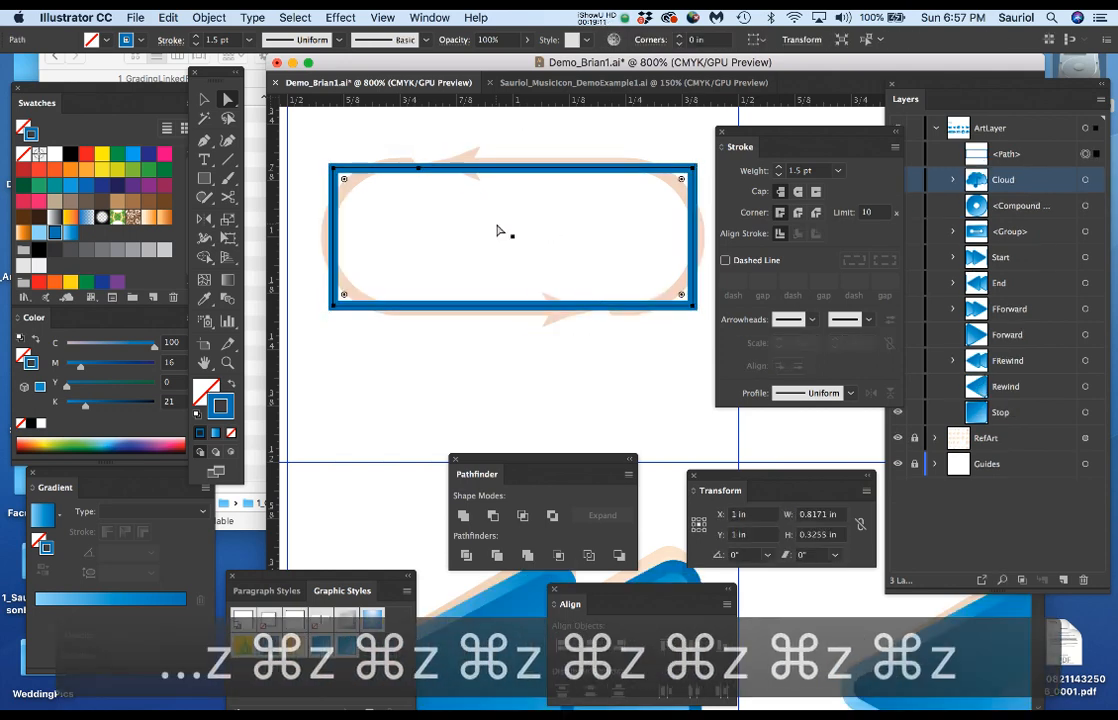
key("super+z")
key("super+z")
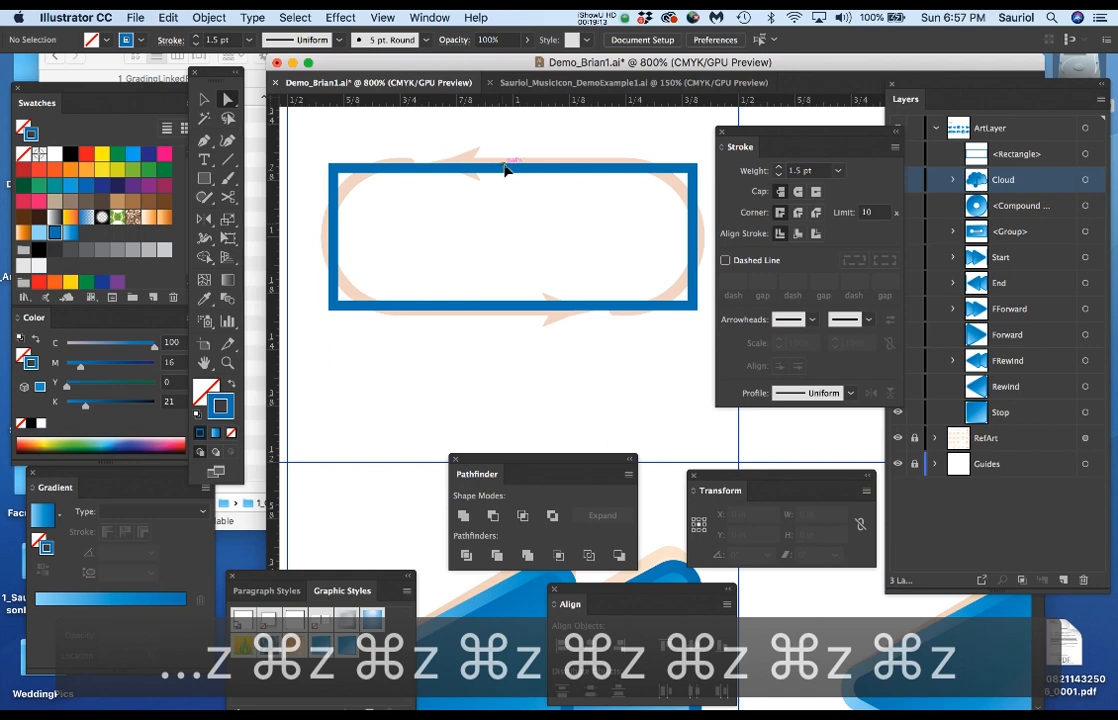
Step: Round all rectangle corners to 0.15 in and split the shape with the Scissors tool on its upper and lower edges beside the reference arrow tips
left_click(505, 170)
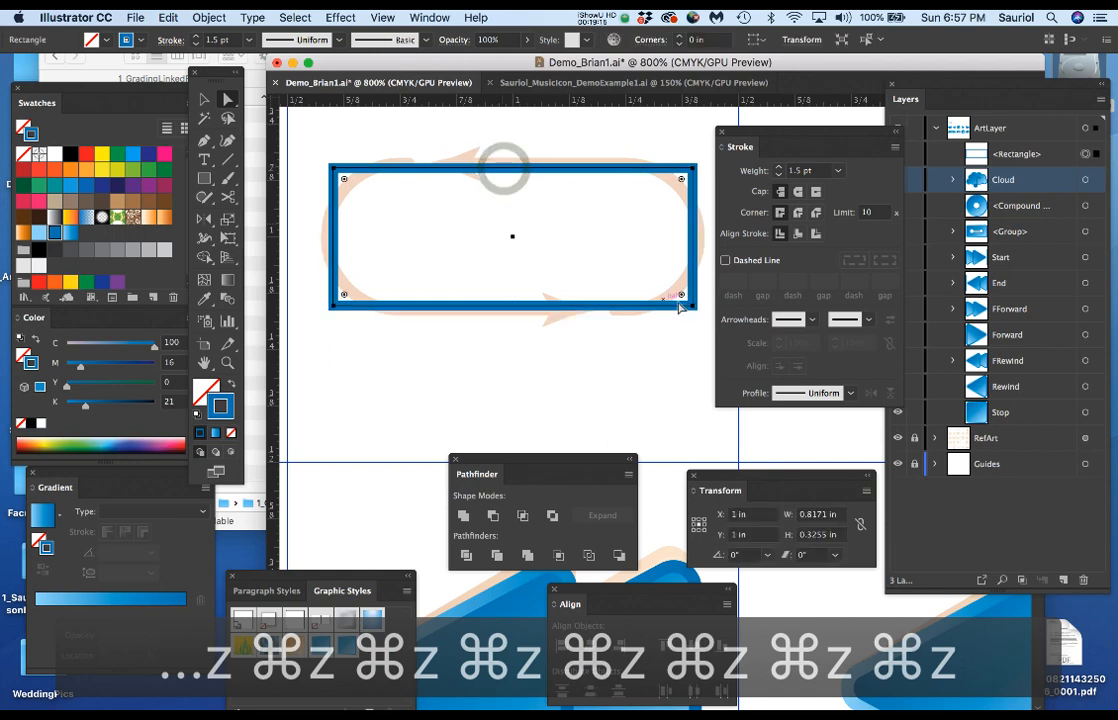
left_click_drag(681, 294, 612, 262)
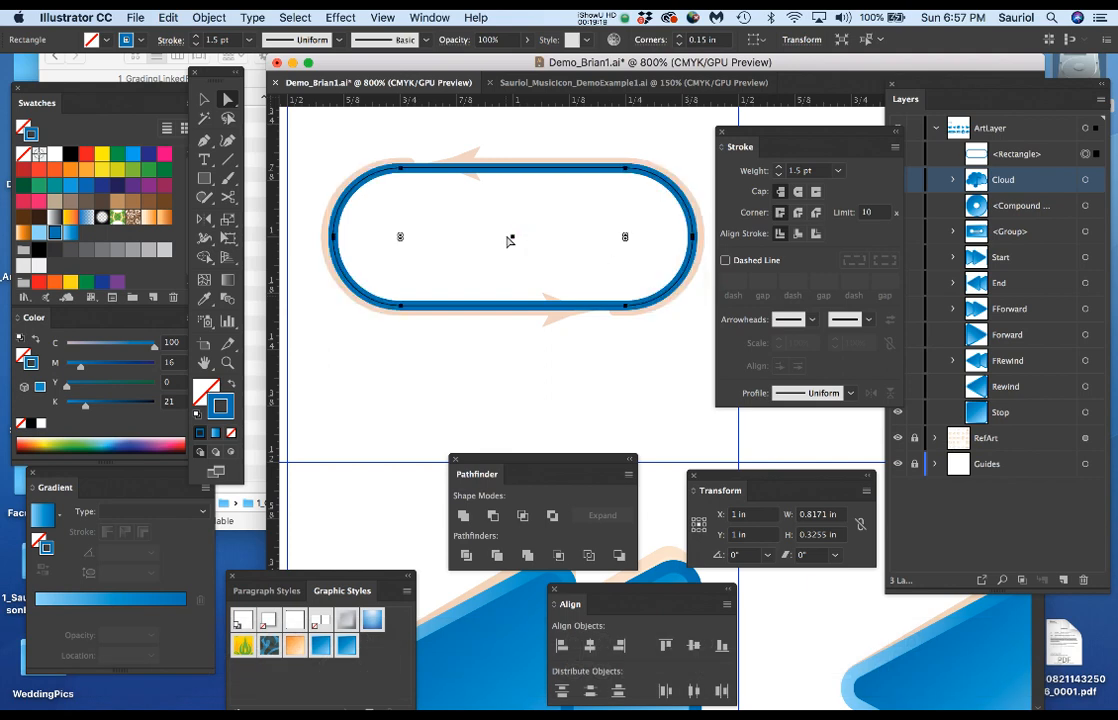
key("c")
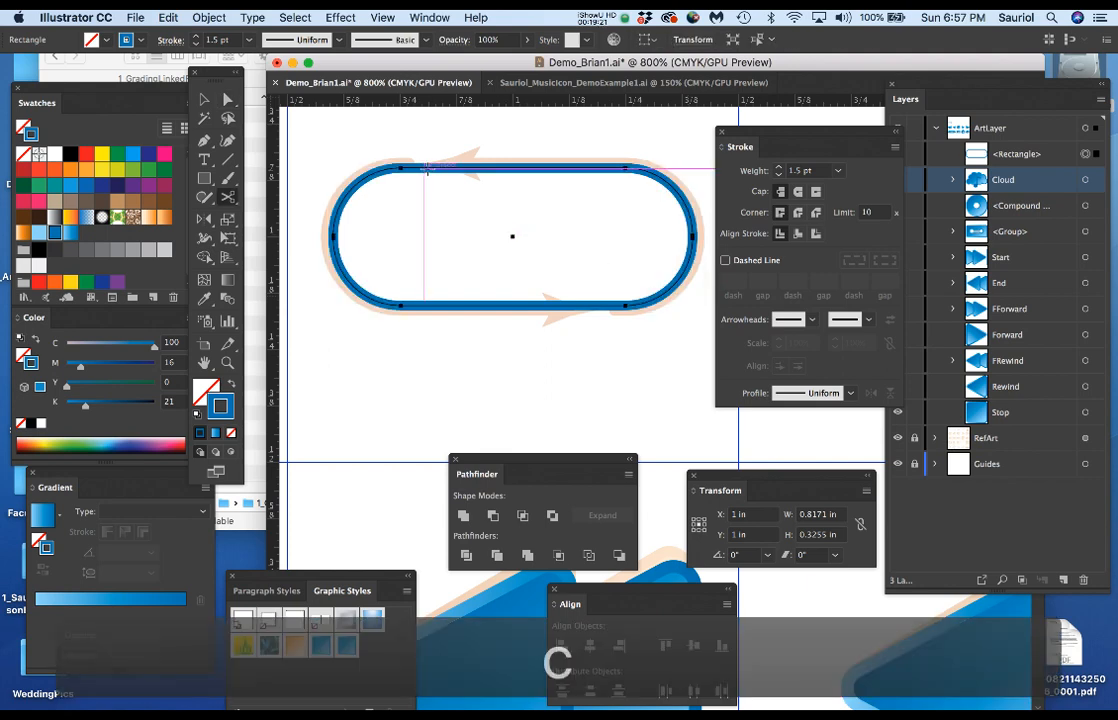
left_click(427, 168)
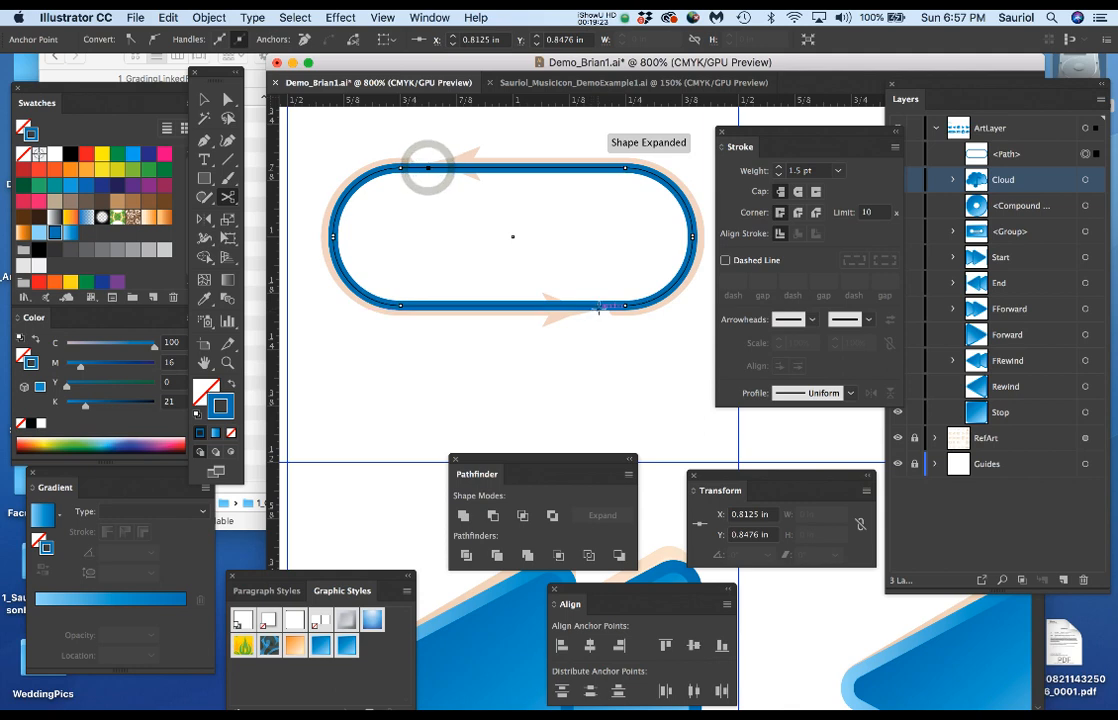
left_click(599, 305)
Step: Add the Arrow 3 arrowhead to the start of both cut paths and set its scale to 50%
left_click_drag(393, 133, 553, 356)
left_click(811, 319)
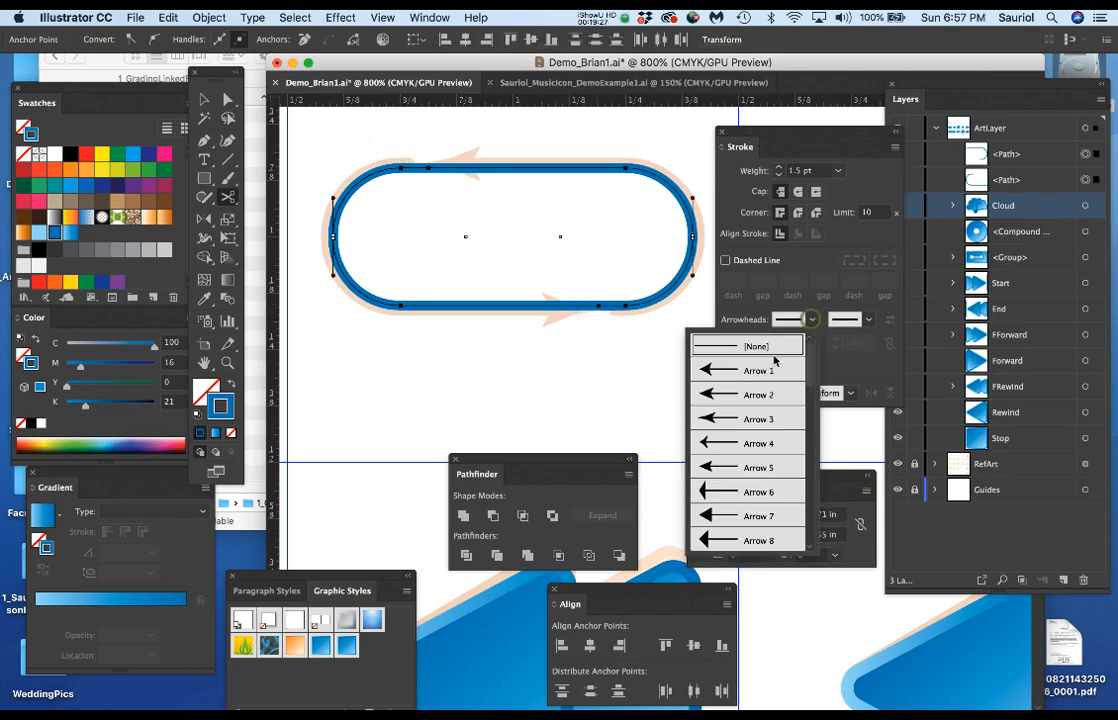
left_click(750, 422)
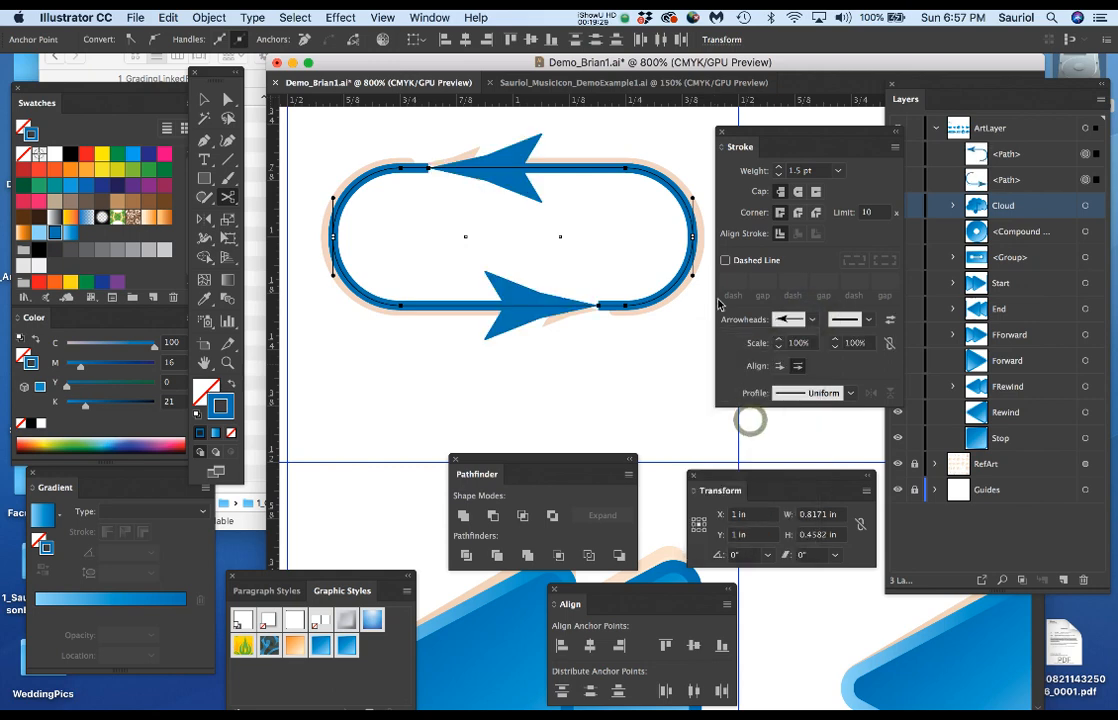
left_click_drag(811, 344, 771, 344)
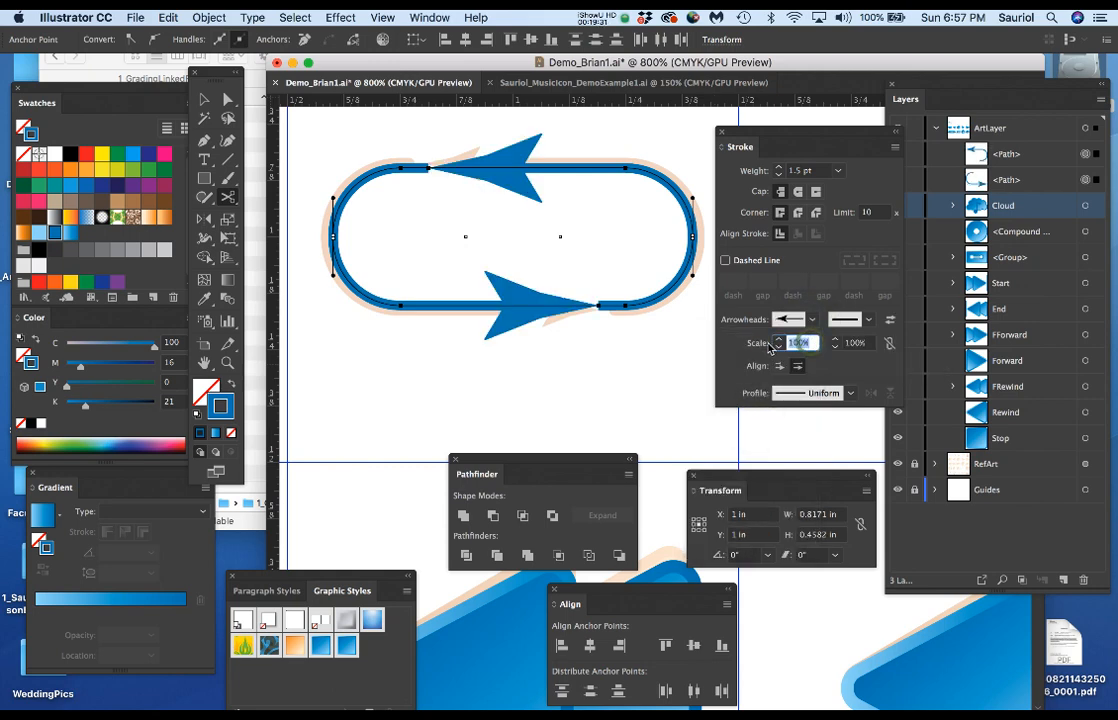
type("50")
key("Return")
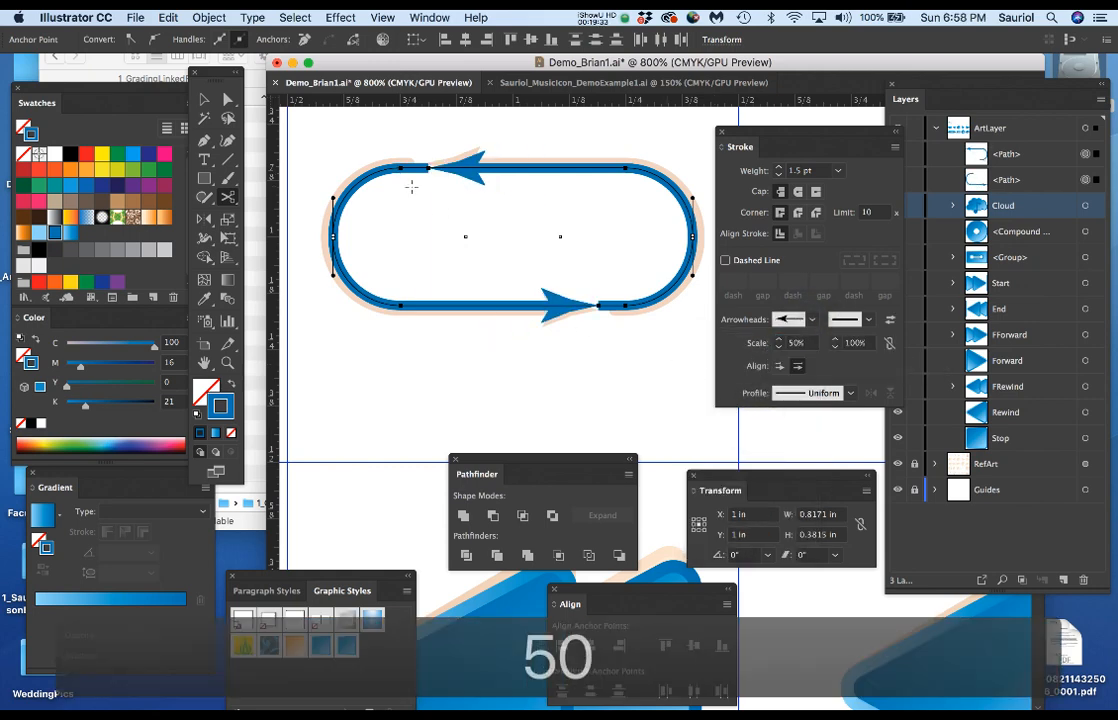
Step: Move the end anchor at the upper arrow's tip horizontally to about X 0.853 in, opening a gap from the other path
key("a")
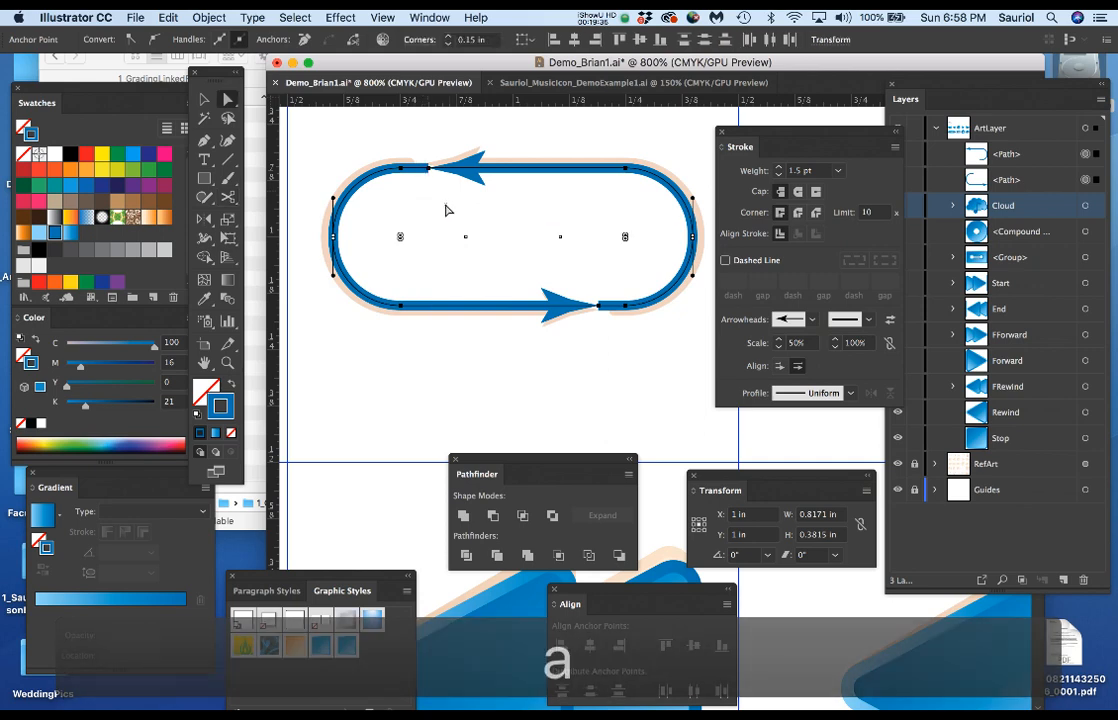
left_click(450, 198)
left_click(476, 170)
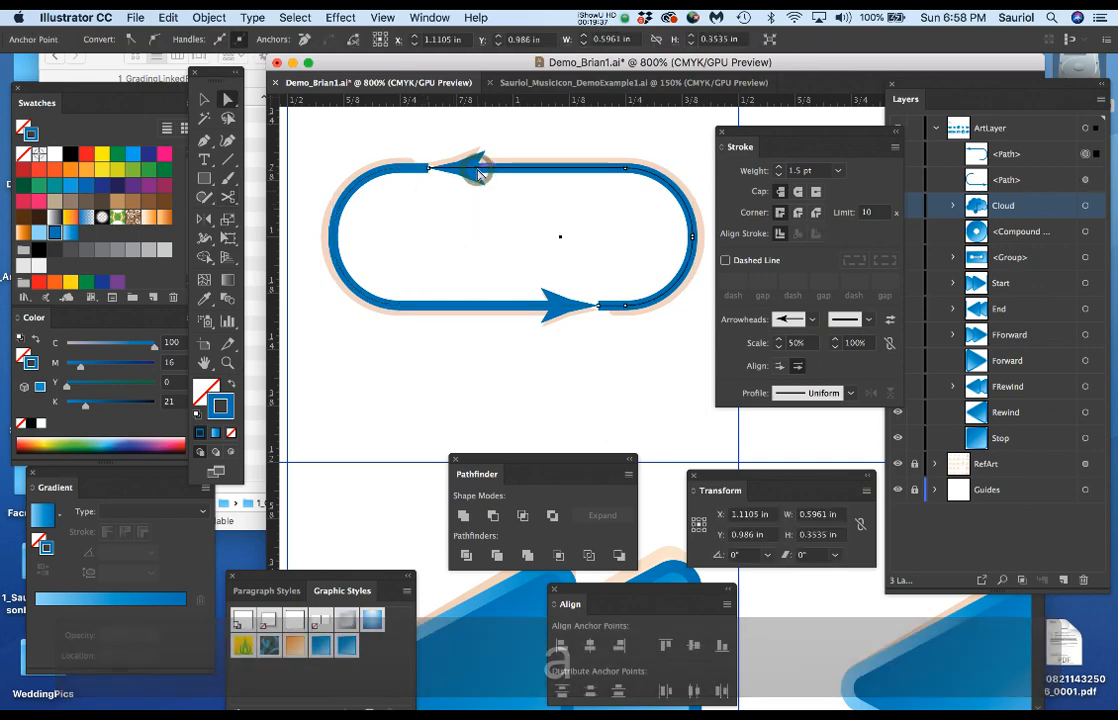
scroll(450, 170, "up", 4)
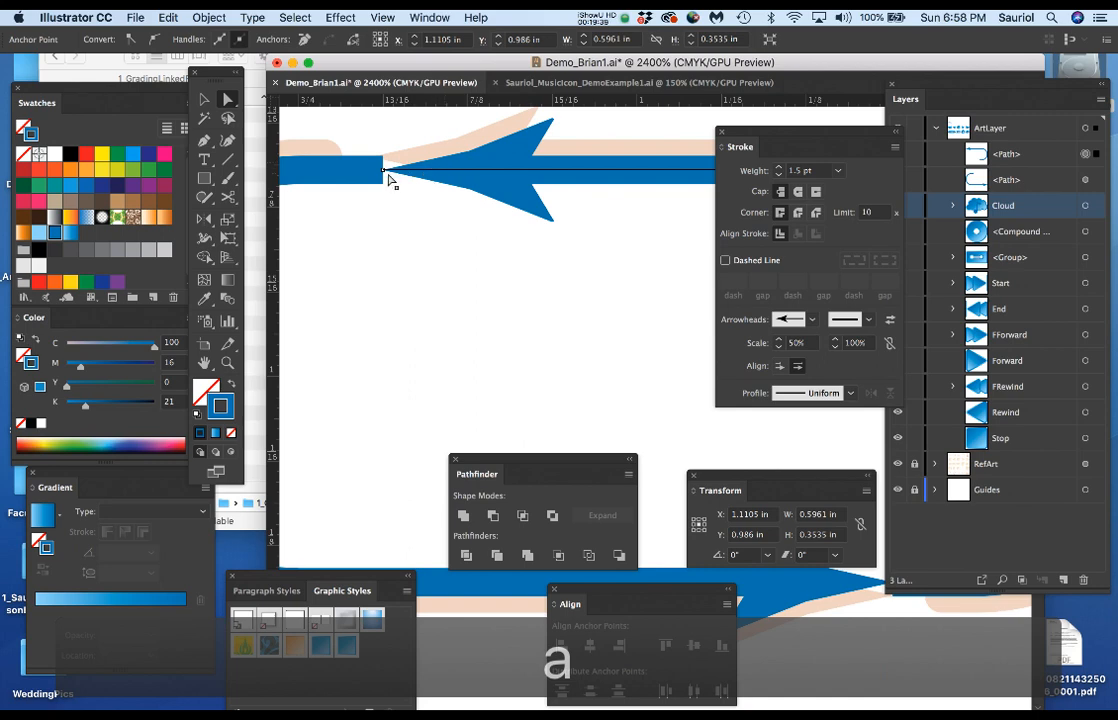
left_click(384, 172)
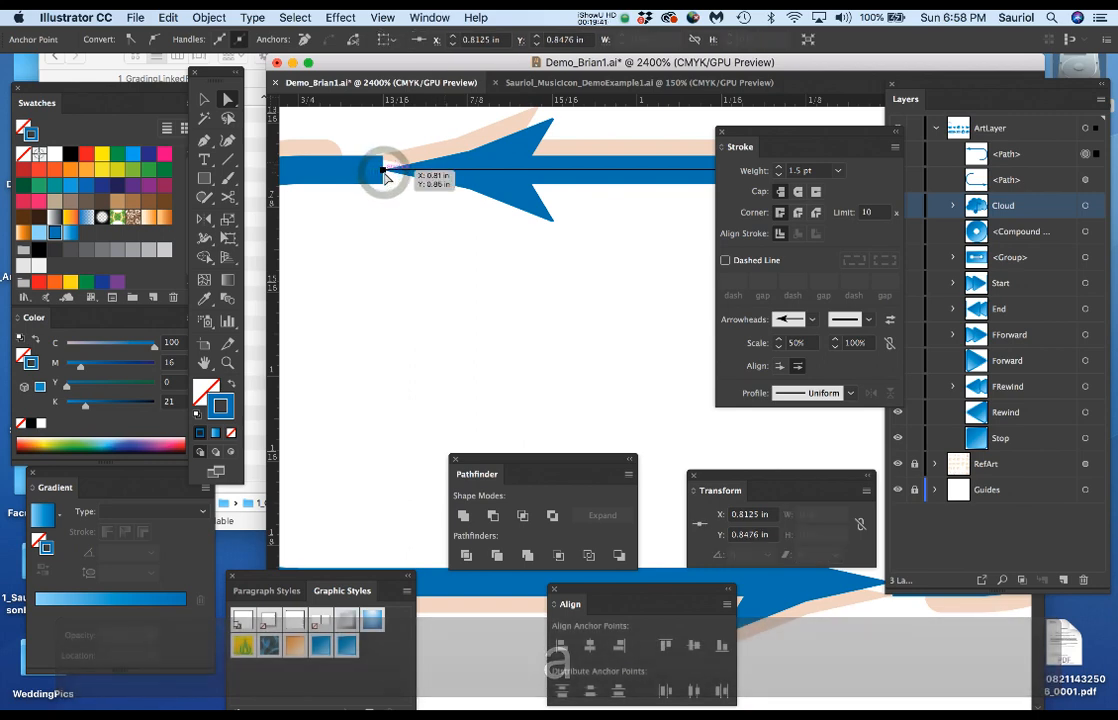
left_click_drag(384, 172, 437, 170)
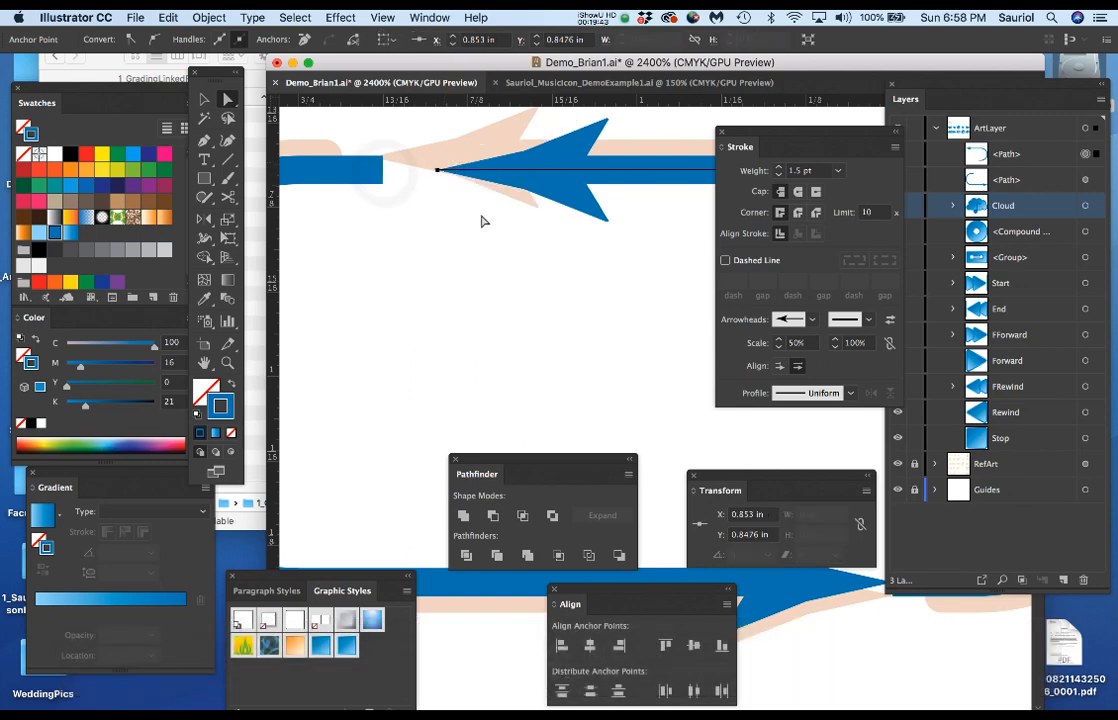
Step: Pull the lower arrow's tip anchor back along its line to open a matching gap, and deselect the path
scroll(491, 228, "down", 2)
left_click_drag(585, 316, 489, 205)
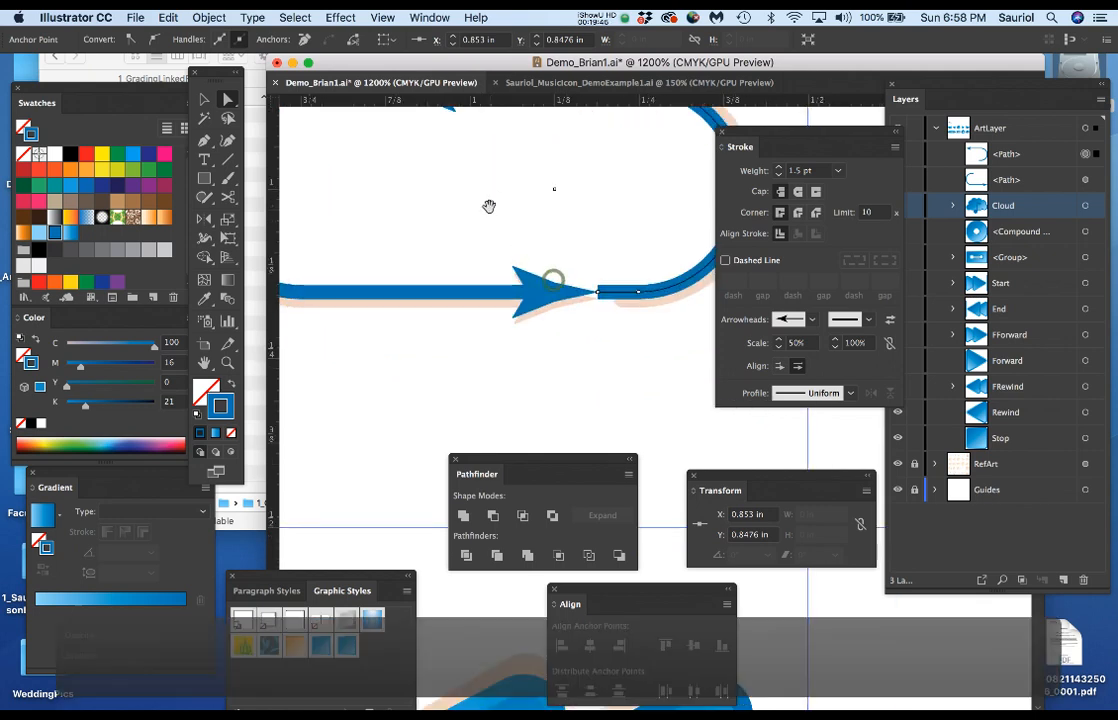
left_click(490, 297)
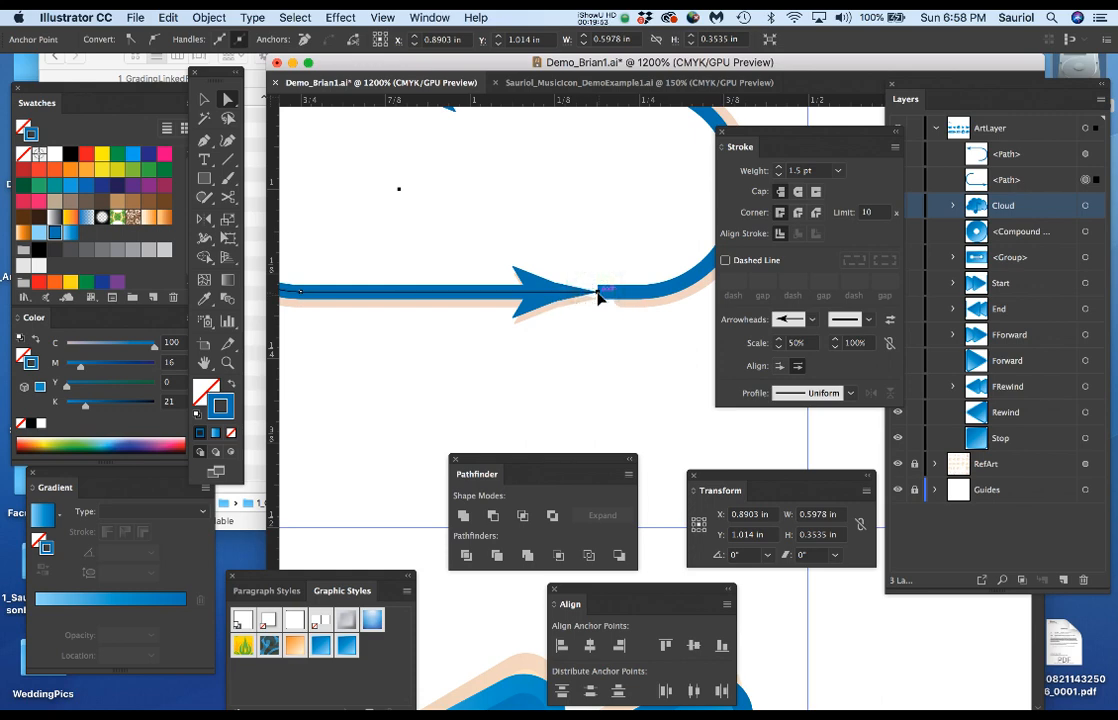
left_click_drag(598, 296, 441, 281)
scroll(524, 331, "down", 2)
left_click(541, 330)
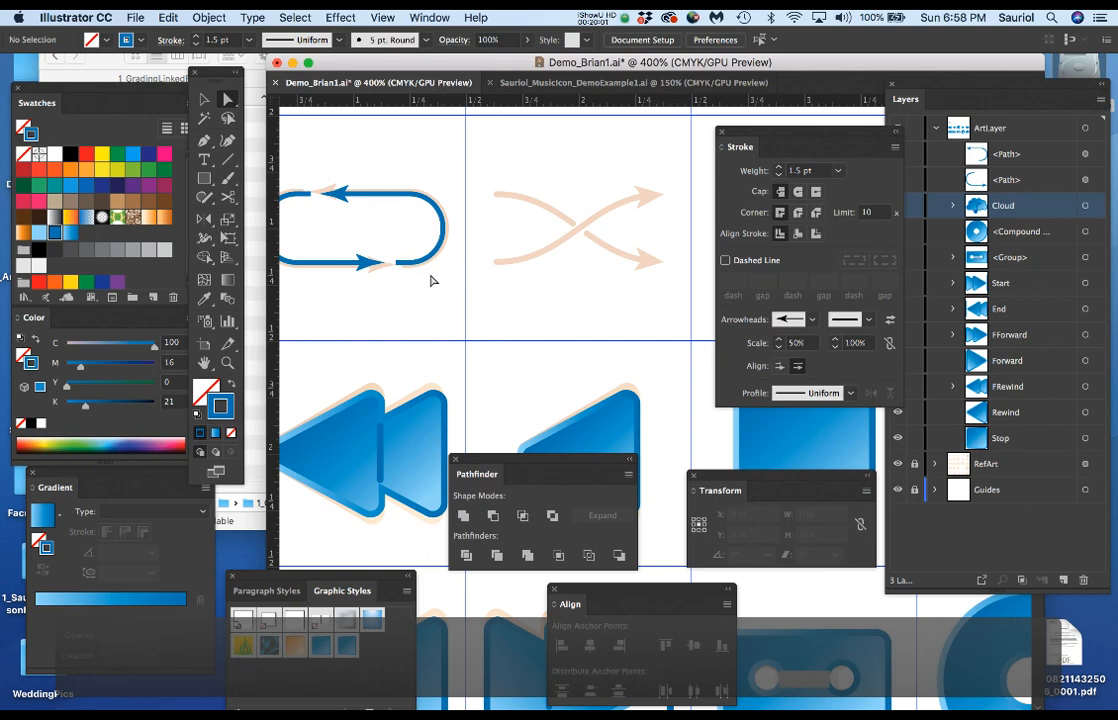
Step: Group the two rounded arrow paths and name the group Loop
left_click_drag(440, 275, 582, 292)
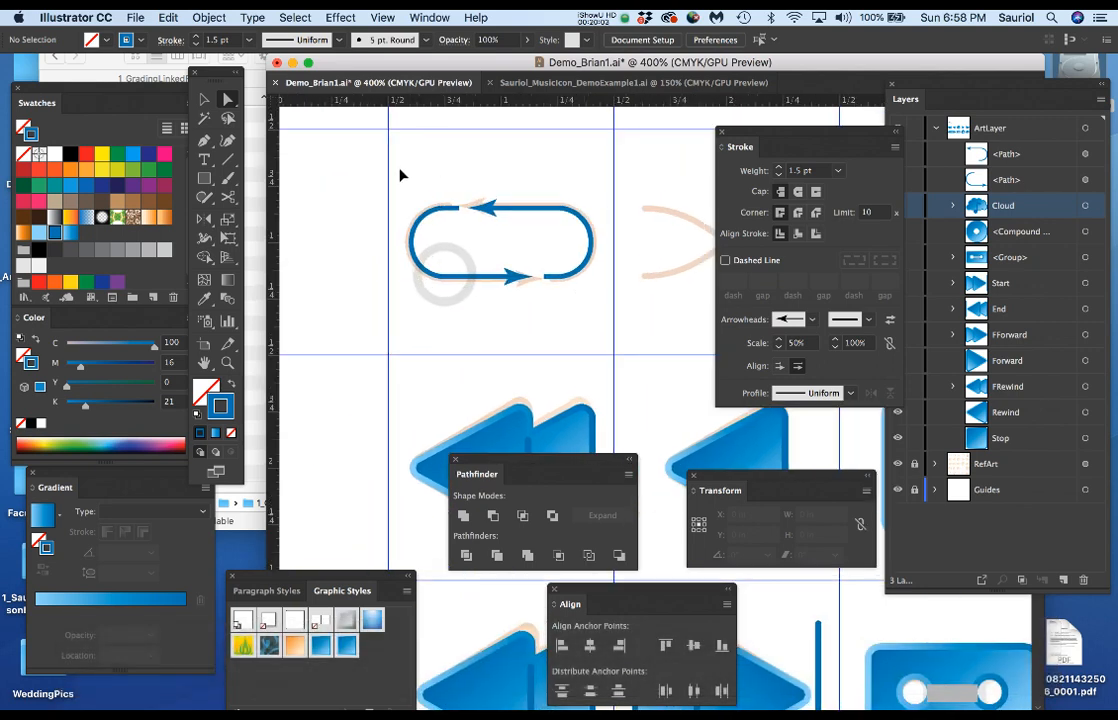
left_click_drag(399, 175, 599, 304)
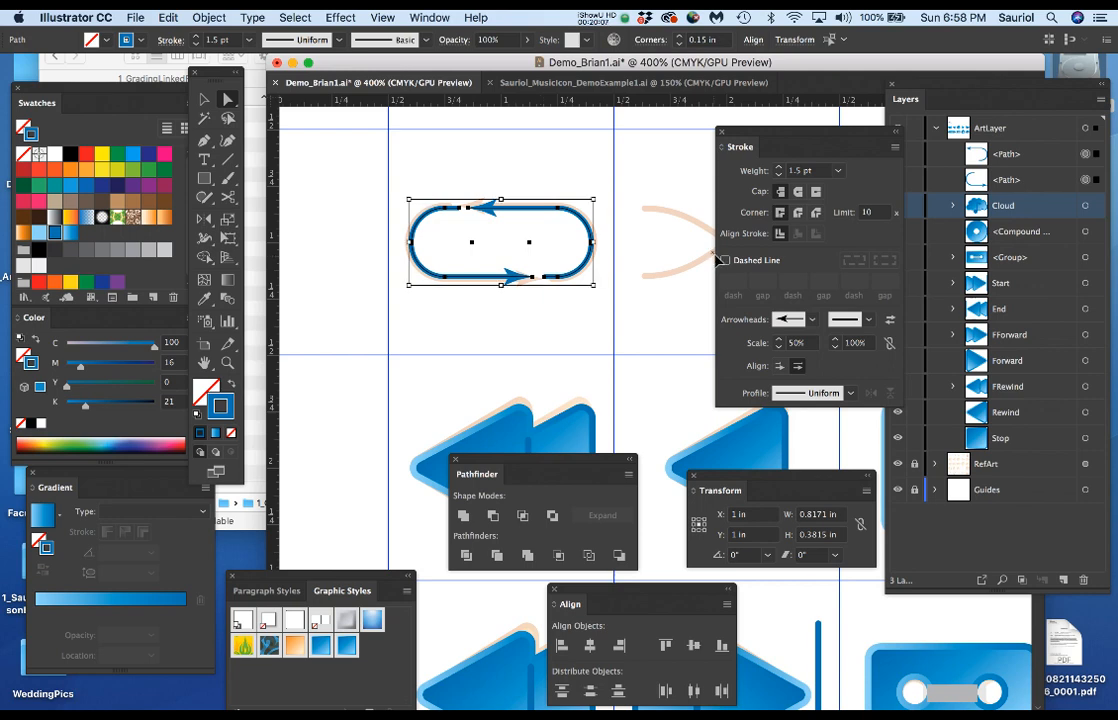
key("super+g")
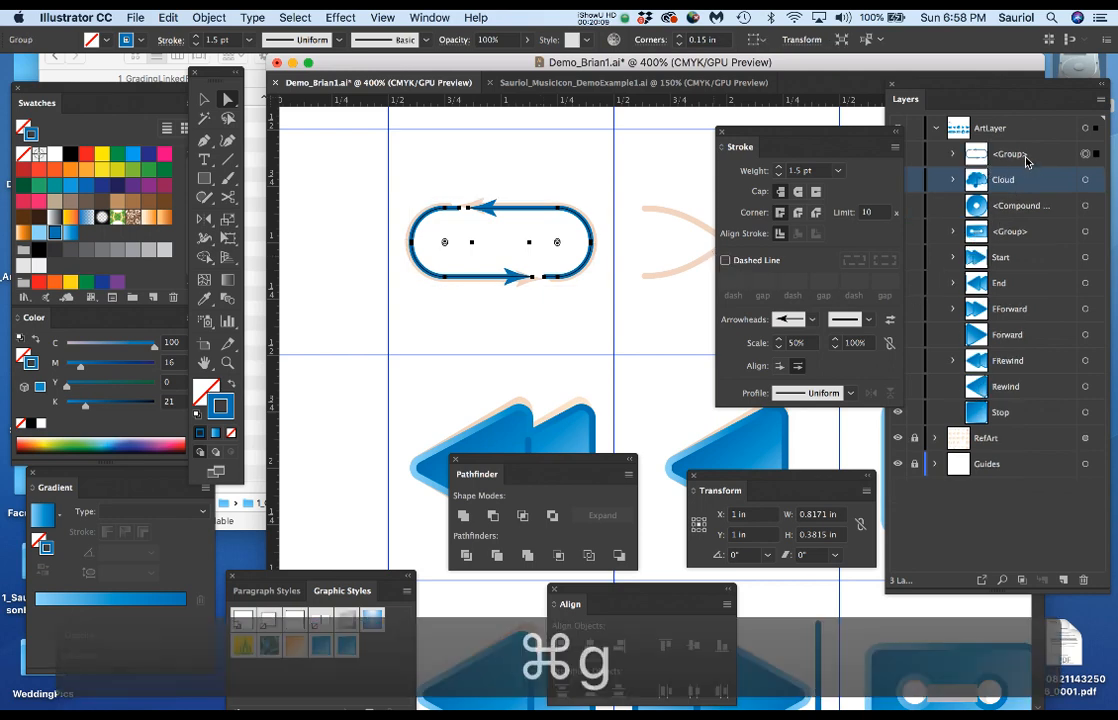
double_click(1025, 155)
type("Loop")
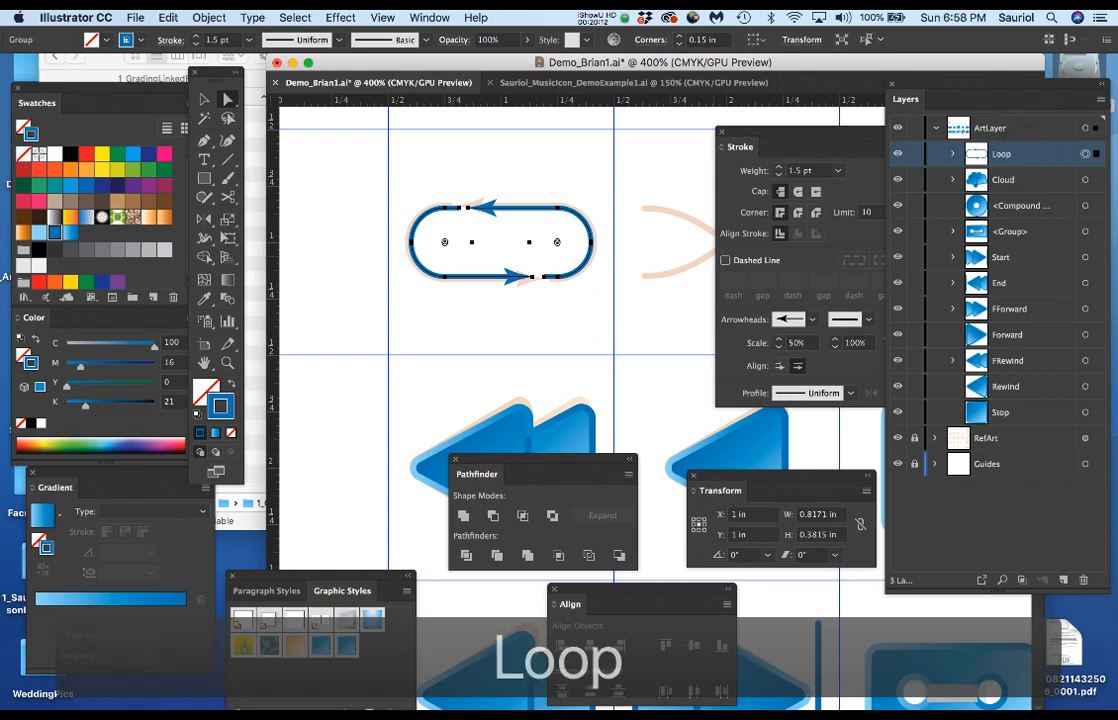
key("Return")
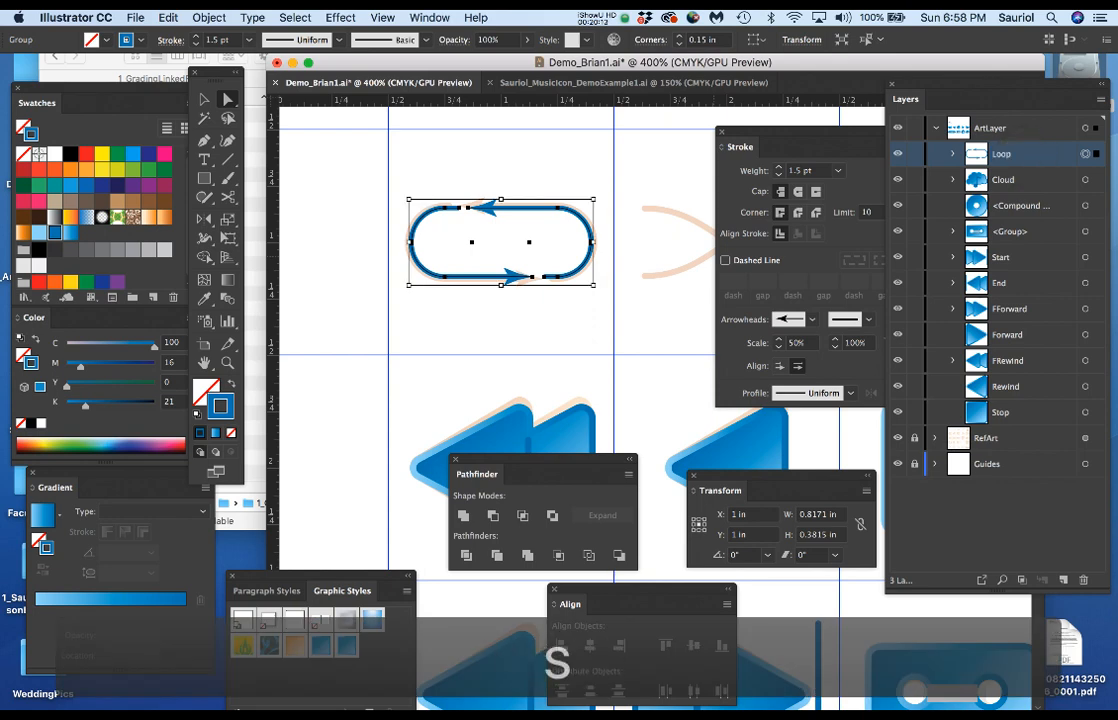
Step: Save the document
key("super+s")
left_click_drag(658, 289, 458, 287)
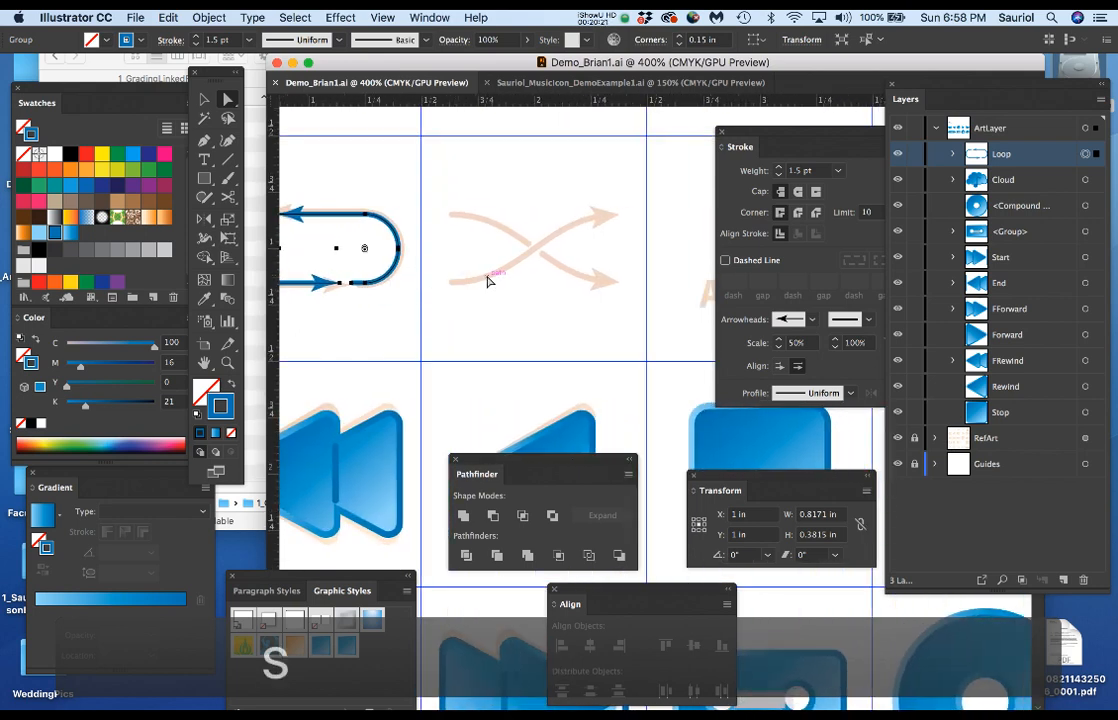
Step: Draw a horizontal line about 0.68 in long across the shuffle reference arrows and give its end the Arrow 3 arrowhead
key("p")
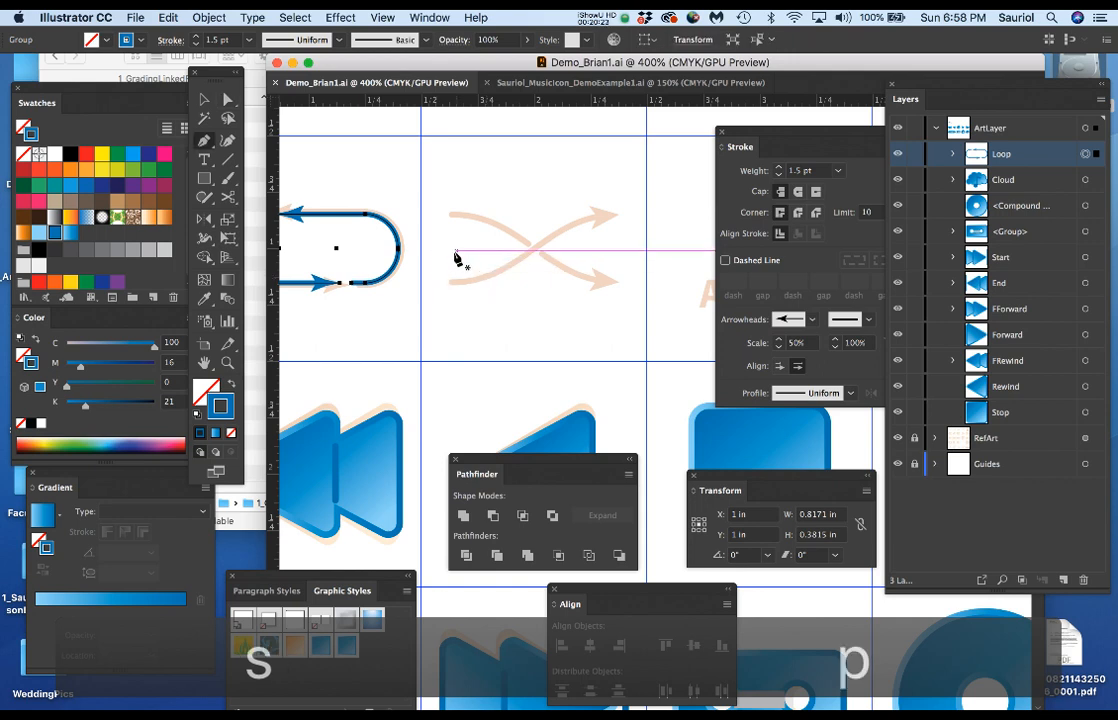
left_click(452, 249)
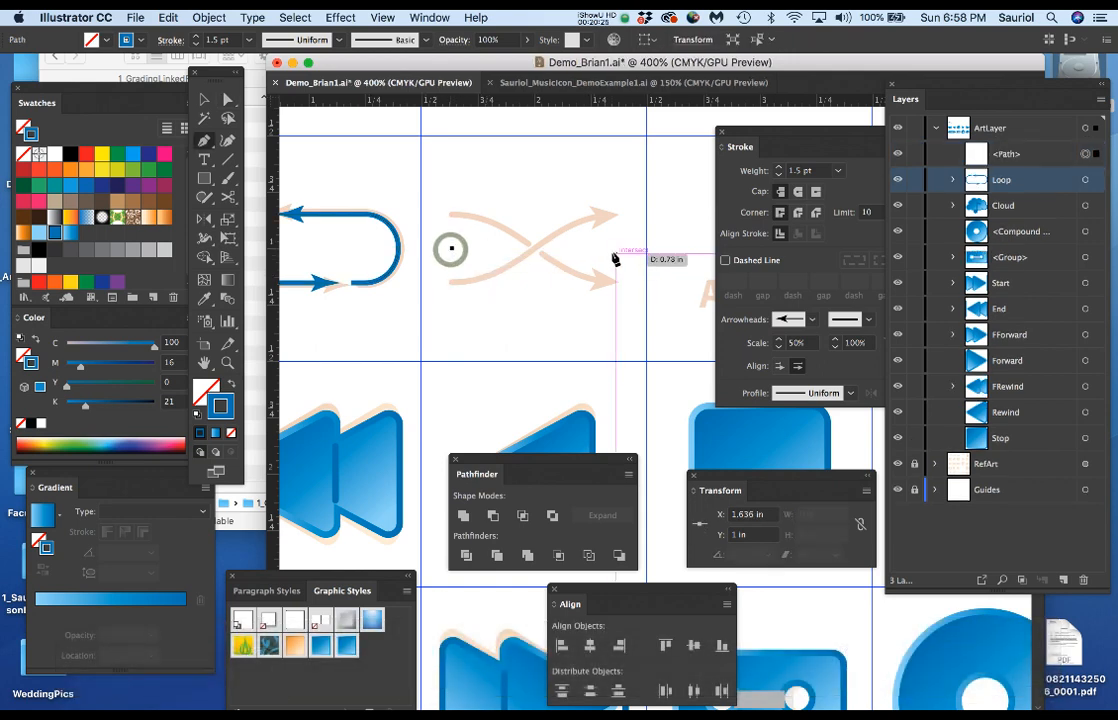
left_click(607, 249)
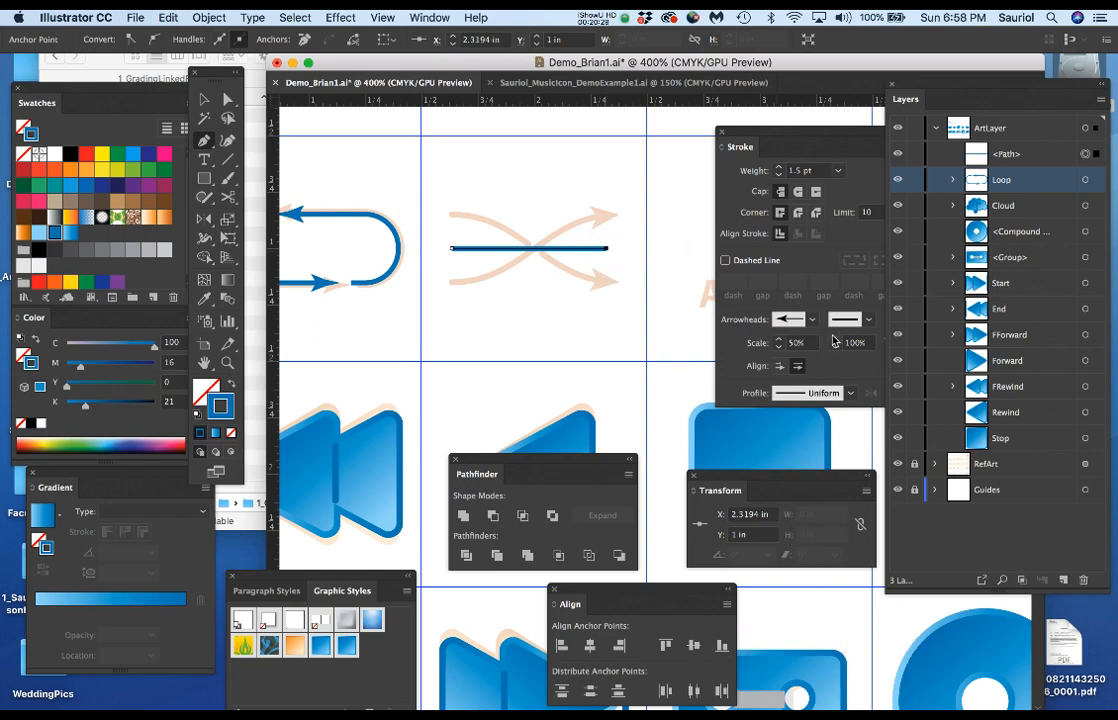
left_click(868, 320)
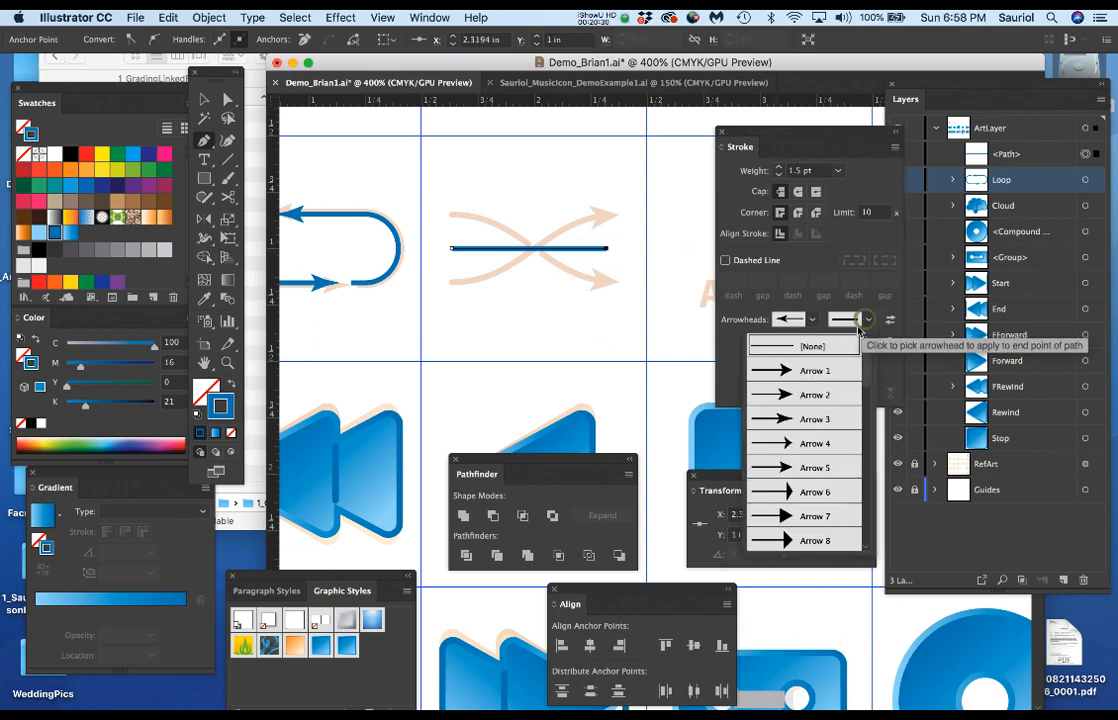
left_click(815, 420)
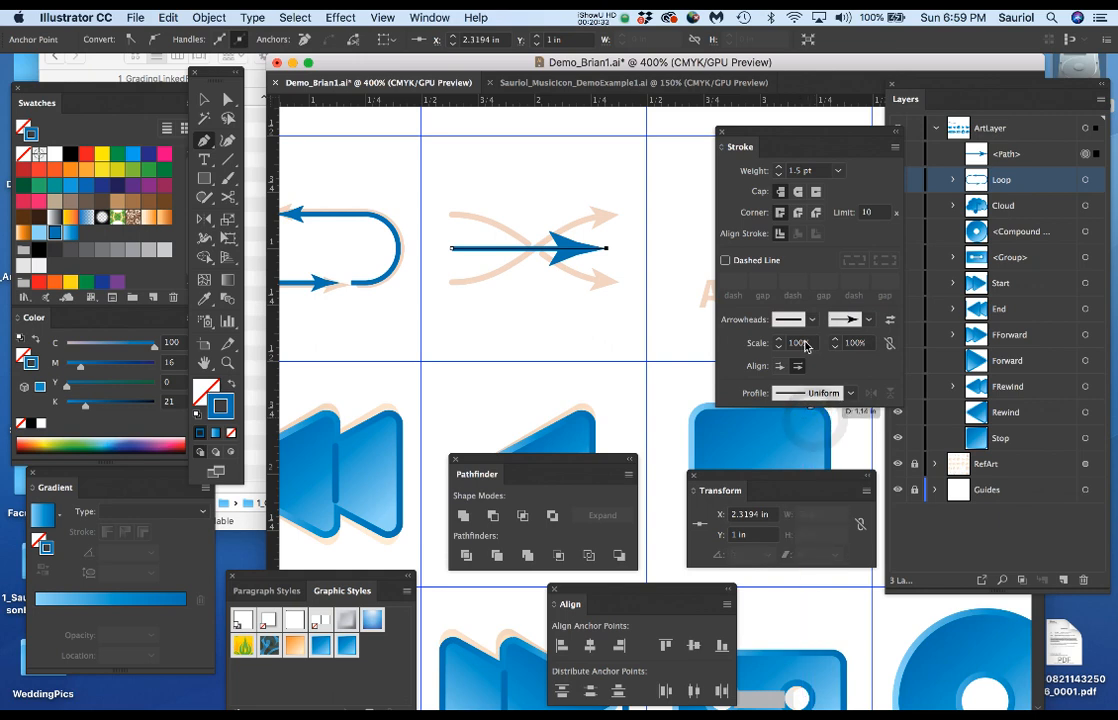
Step: Try to set the line's start arrowhead scale to 50%, and undo the stray anchor added below the line
double_click(804, 344)
type("50")
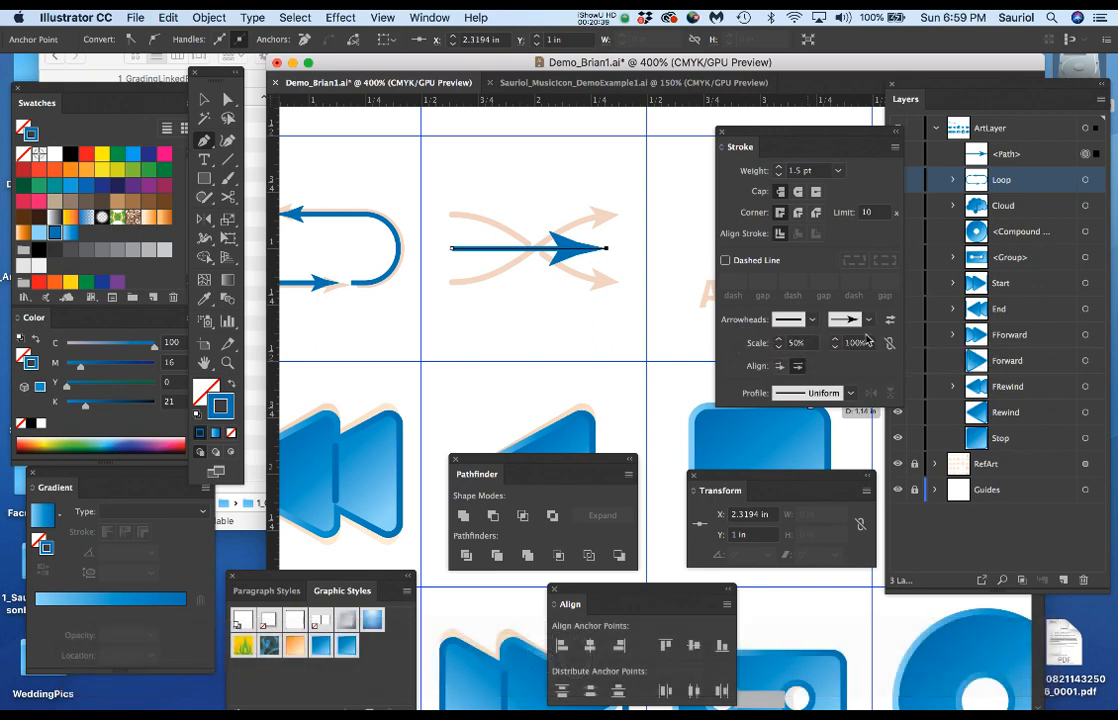
left_click(792, 344)
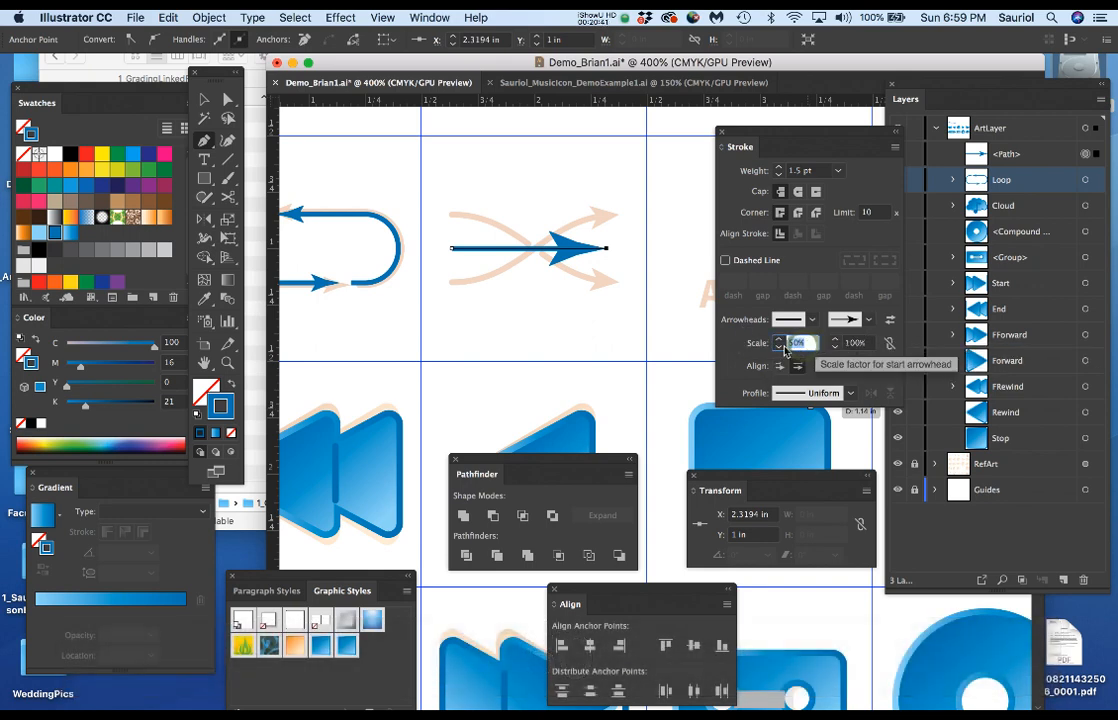
type("50")
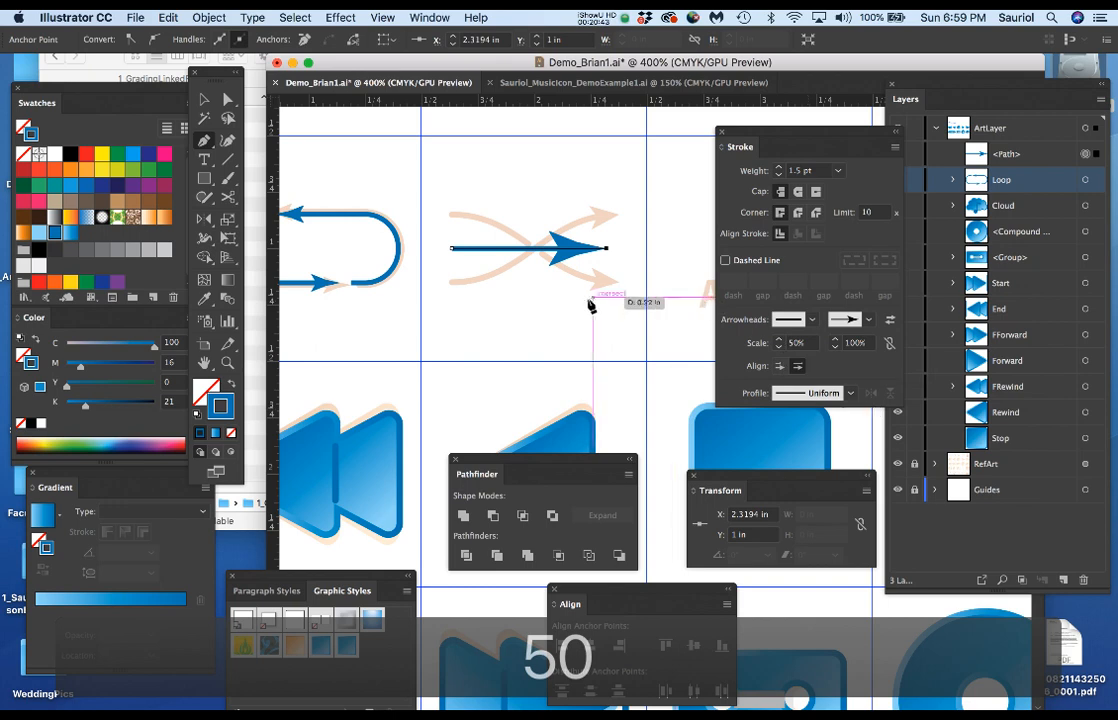
left_click(589, 299)
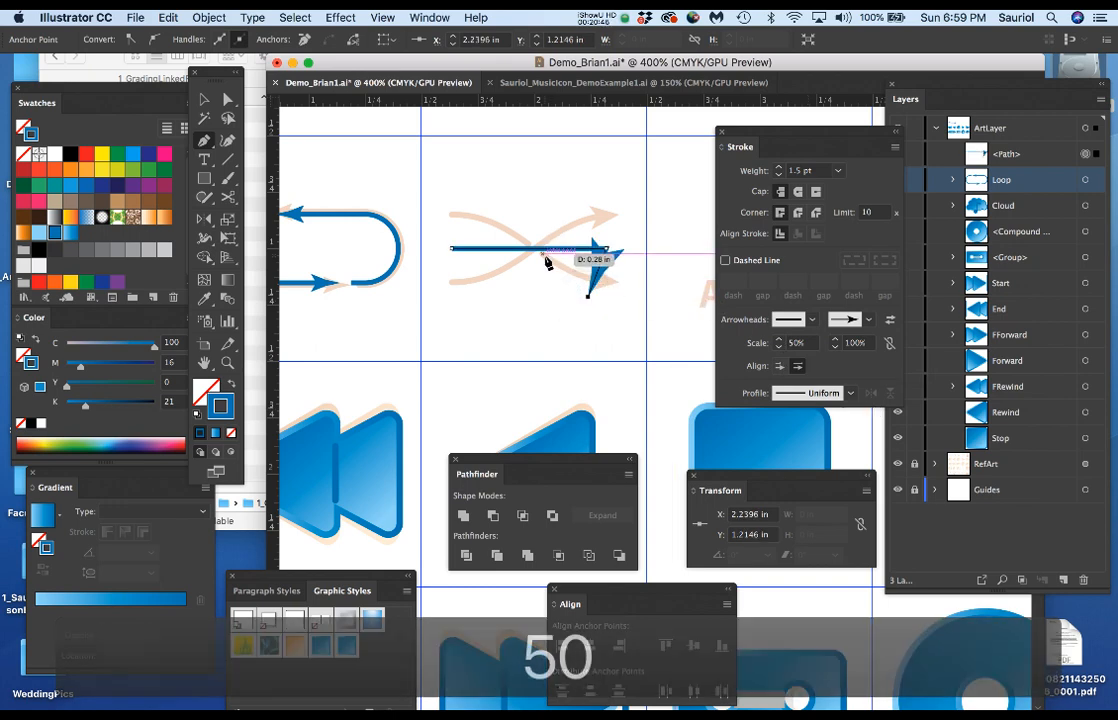
key("super+z")
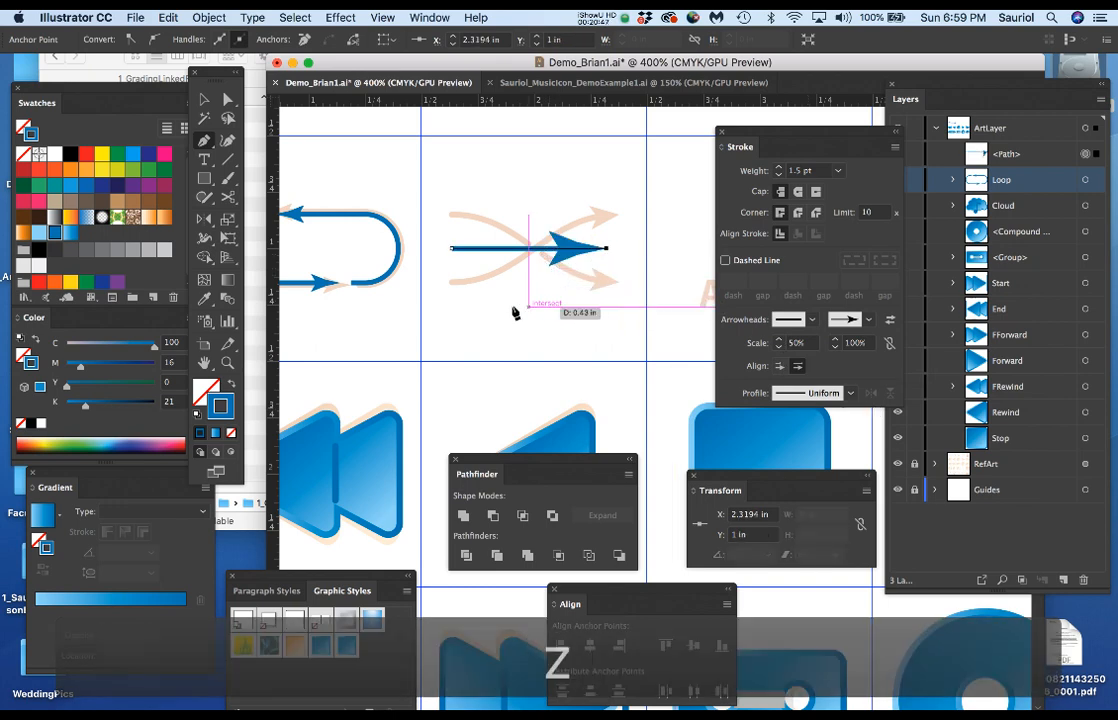
Step: Reselect the horizontal arrow and set both its start and end arrowhead scales to 50%
key("a")
left_click(484, 288)
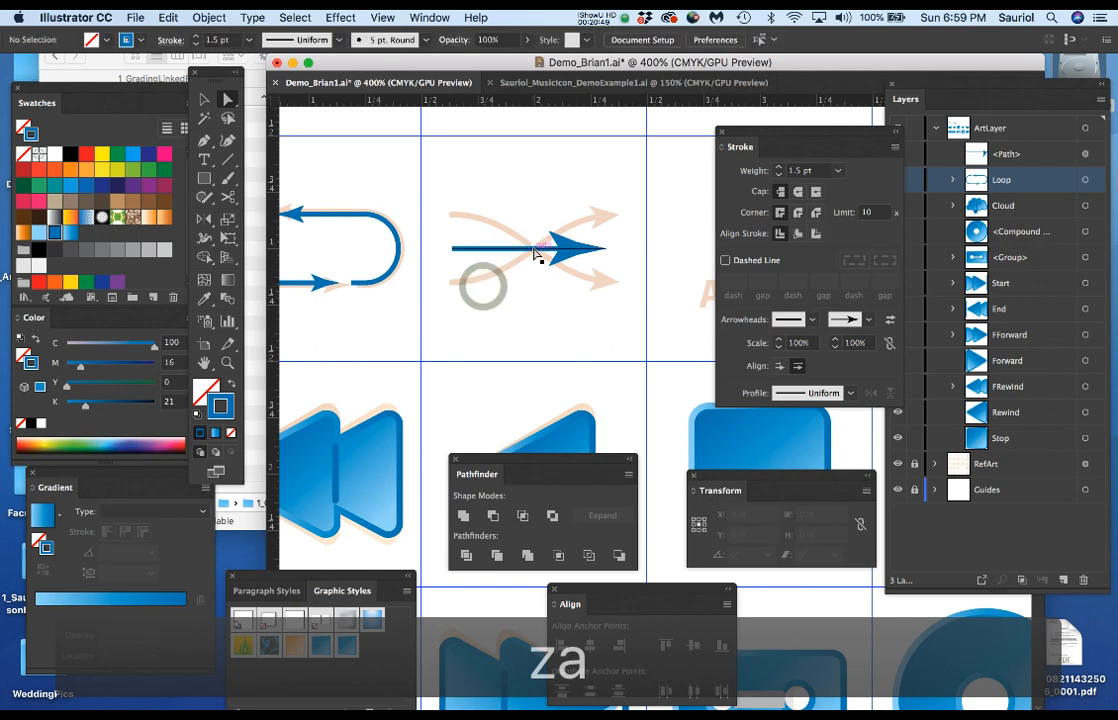
key("v")
left_click(537, 253)
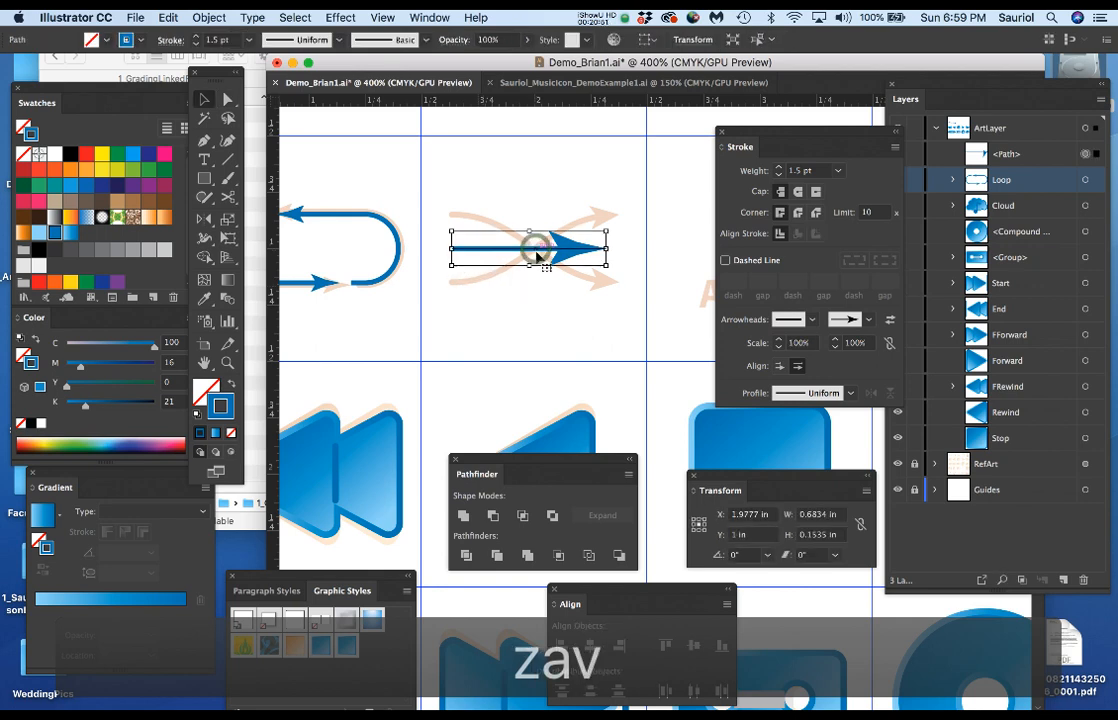
left_click(800, 343)
type("50")
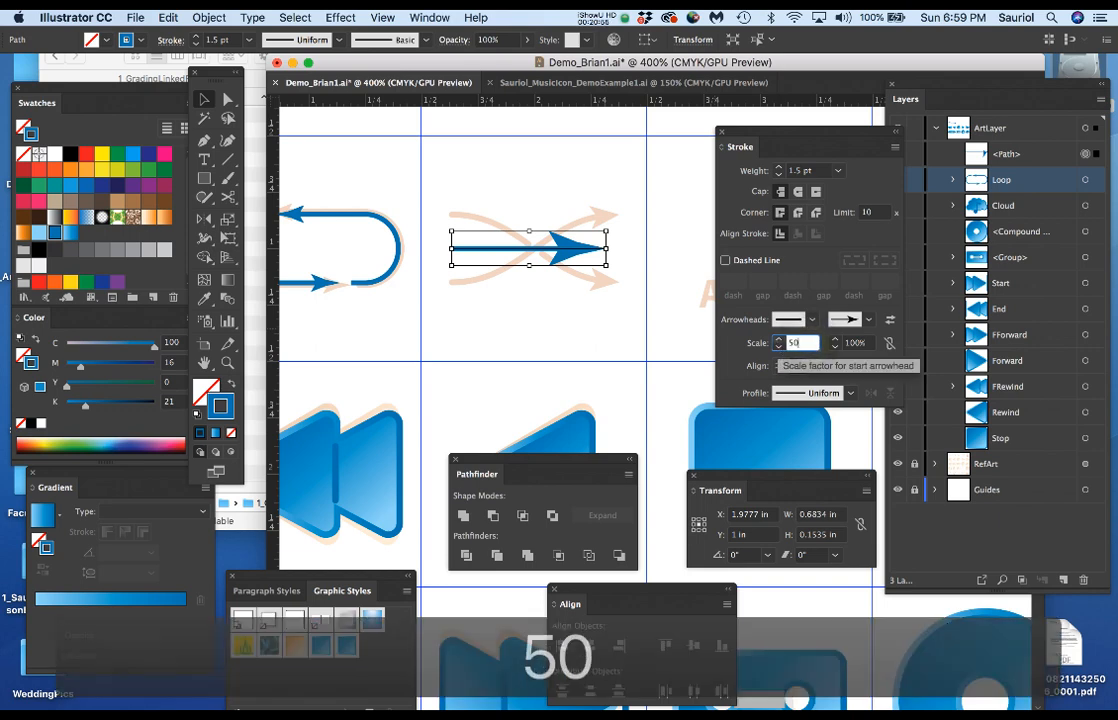
key("Return")
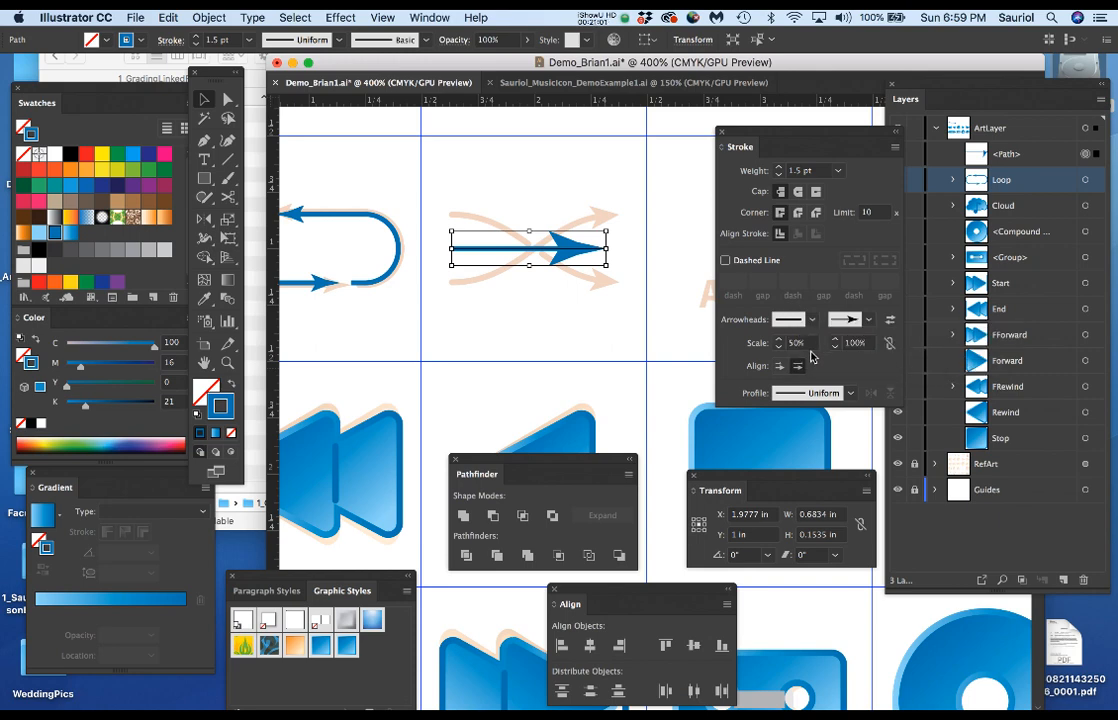
left_click(845, 347)
type("50")
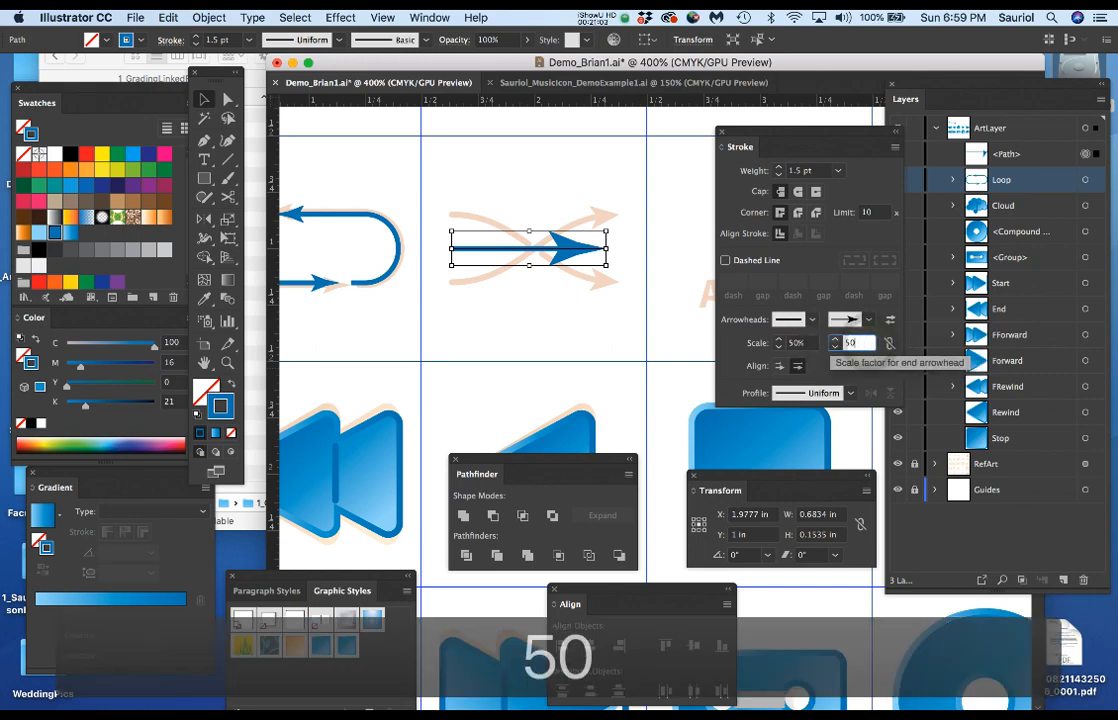
key("Return")
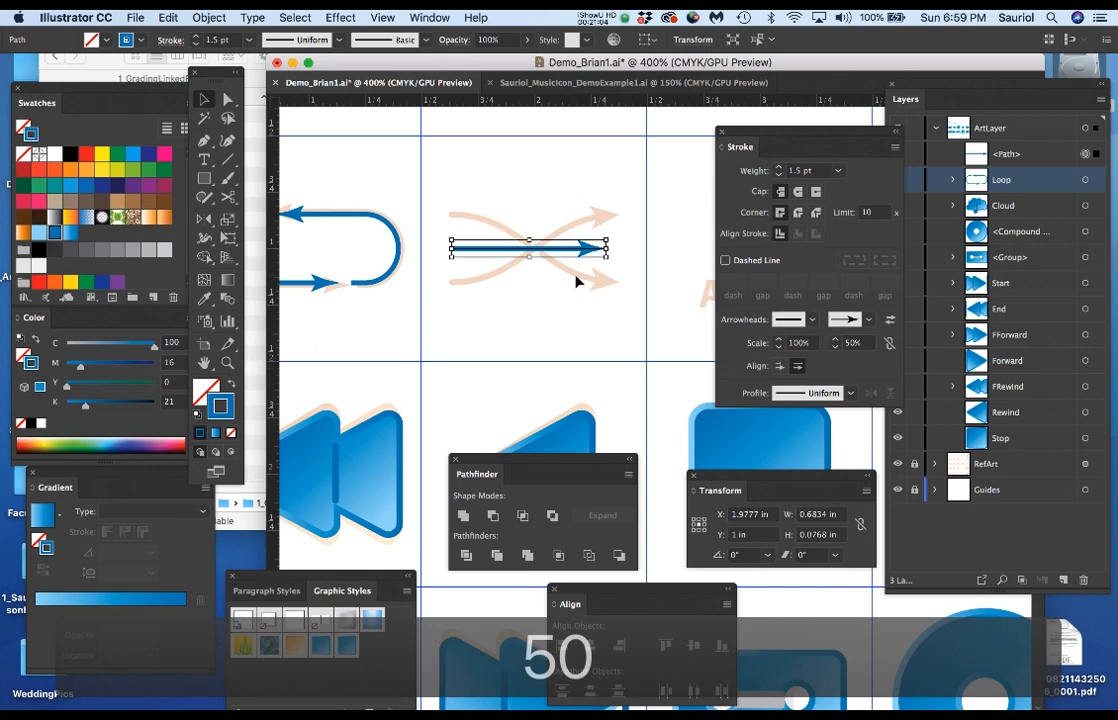
Step: Set the straight arrow's end arrowhead scale to 60% and save the document
left_click(850, 342)
type("60")
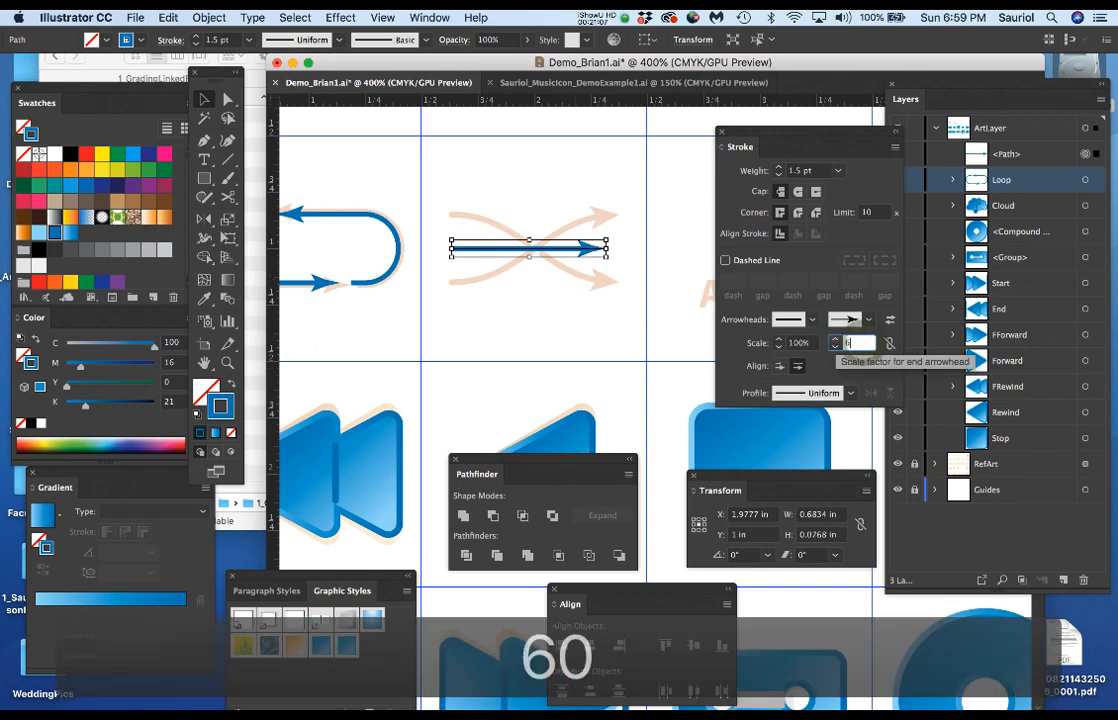
key("Return")
key("super+s")
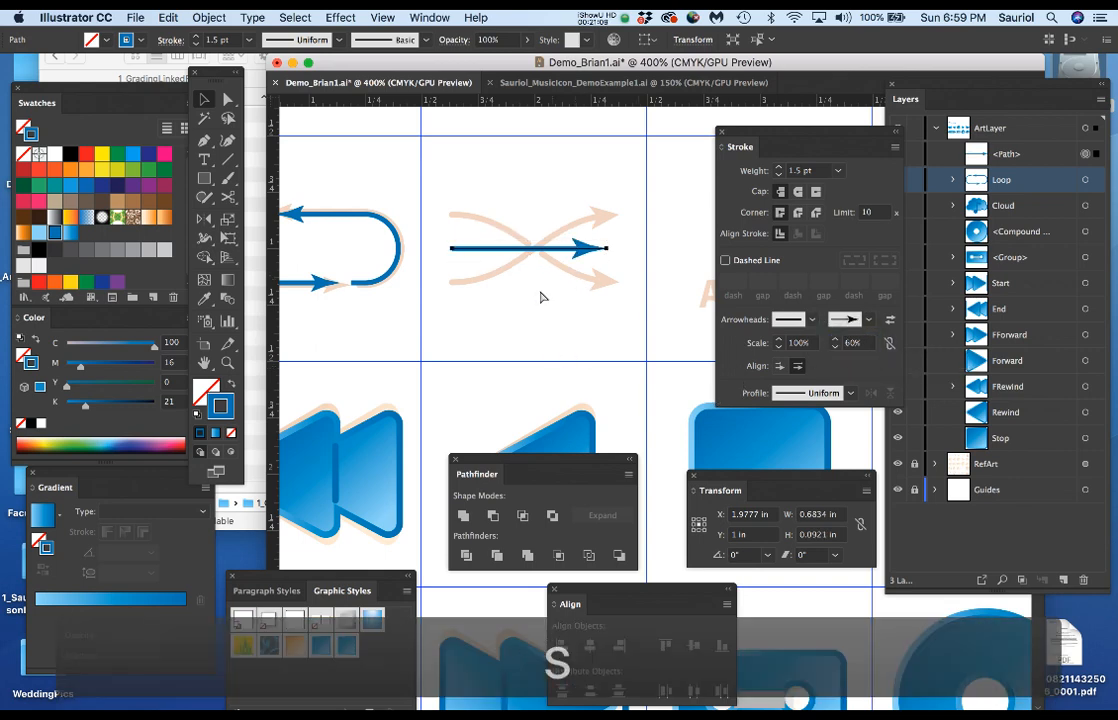
Step: Move the arrow's tip anchor to about X 2.347, Y 0.85 in and its start anchor down to about Y 1.15 in
scroll(531, 268, "up", 1)
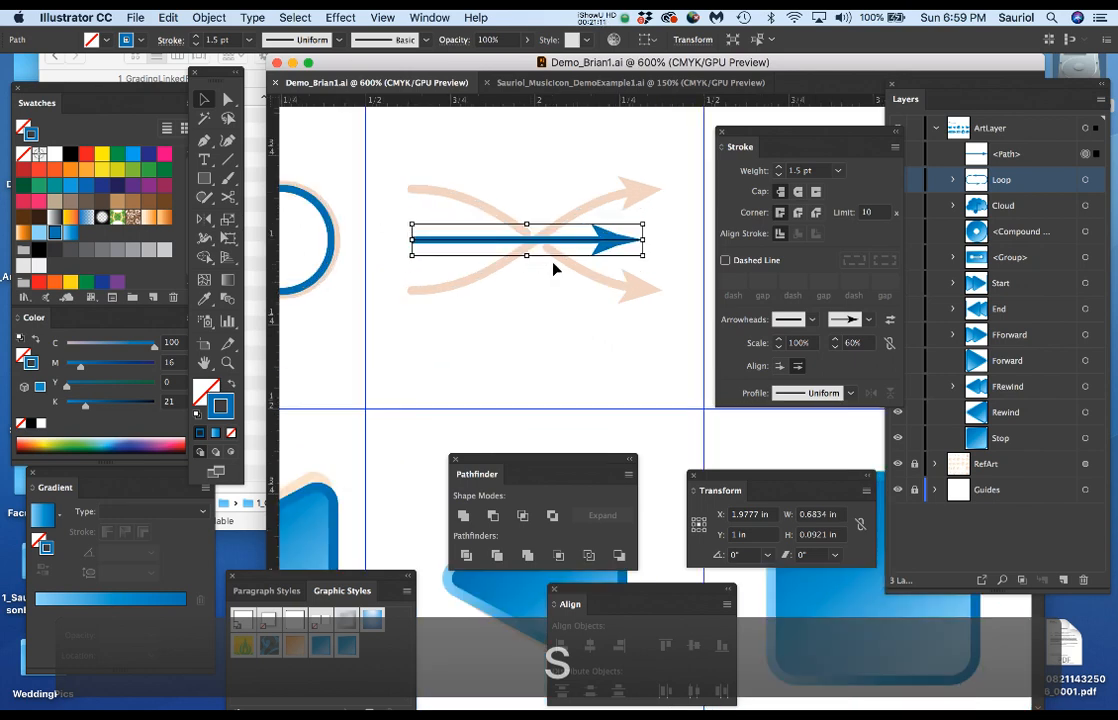
key("a")
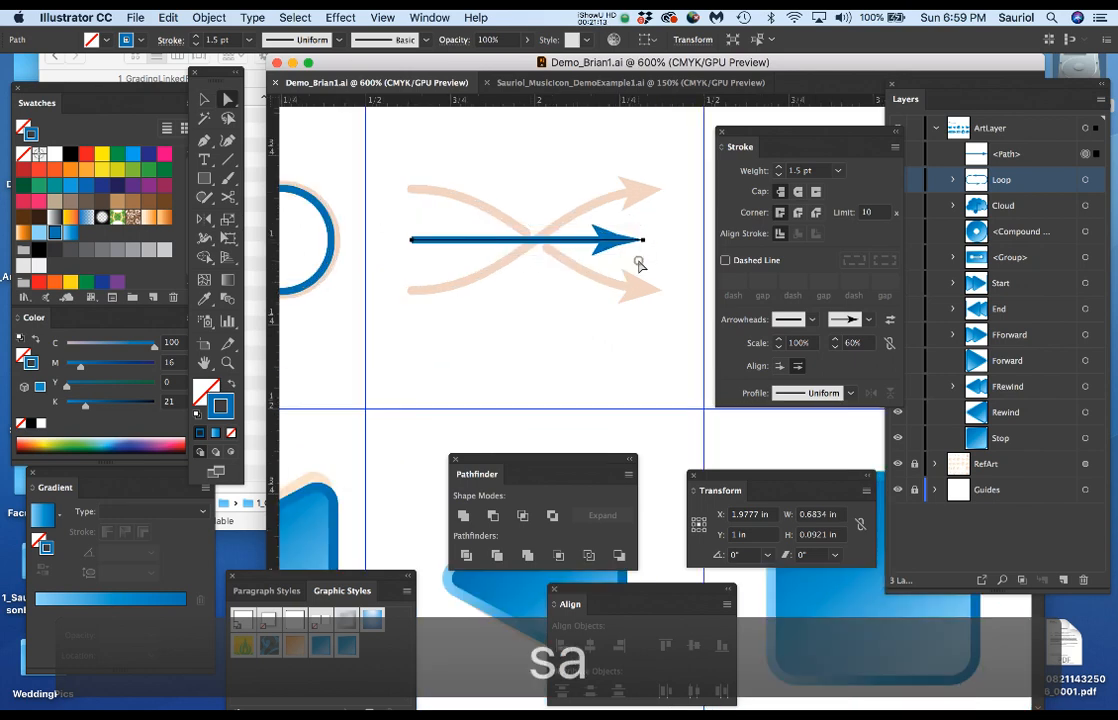
left_click(638, 255)
left_click_drag(641, 241, 653, 244)
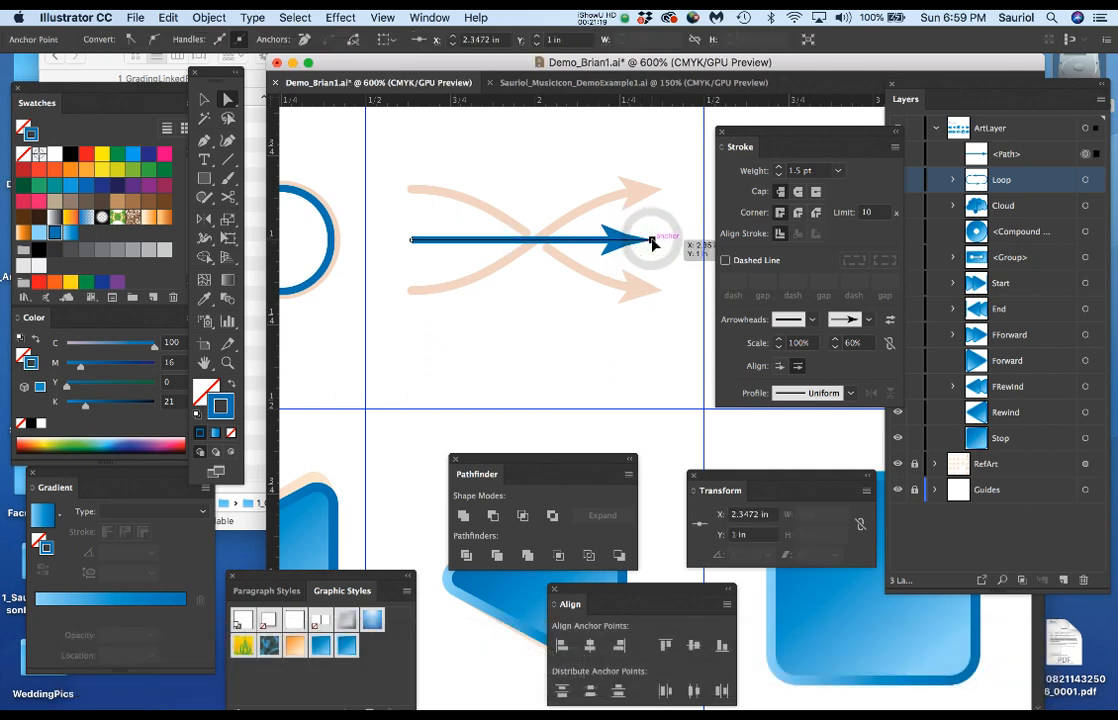
left_click_drag(654, 241, 652, 188)
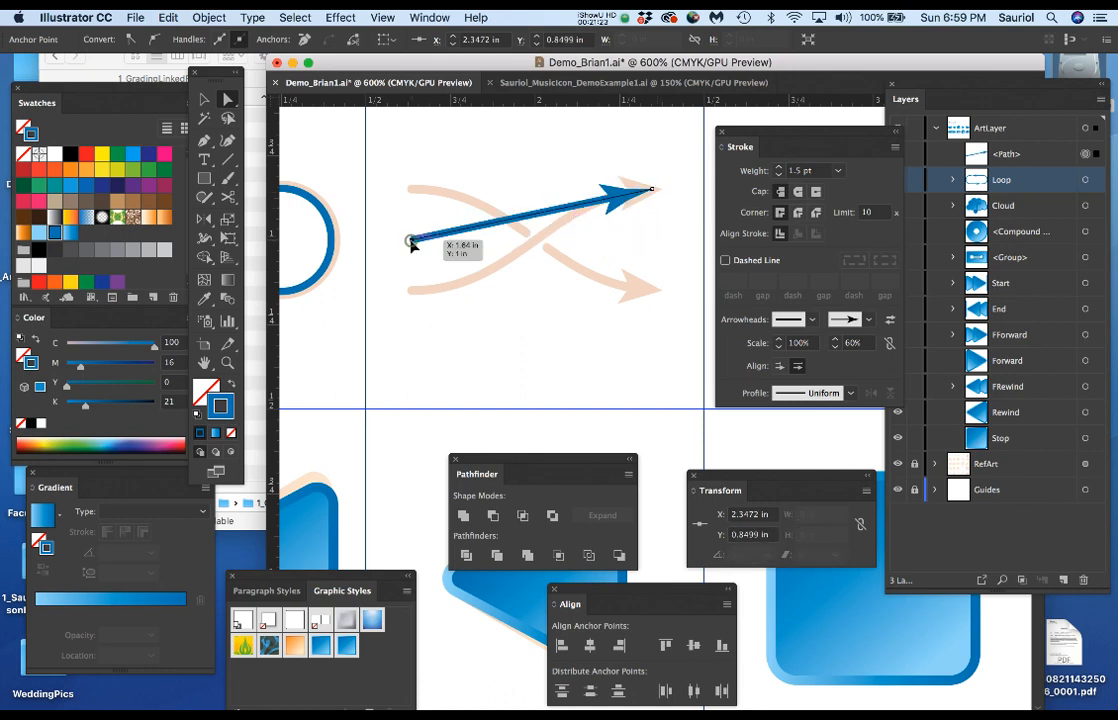
left_click_drag(410, 242, 411, 290)
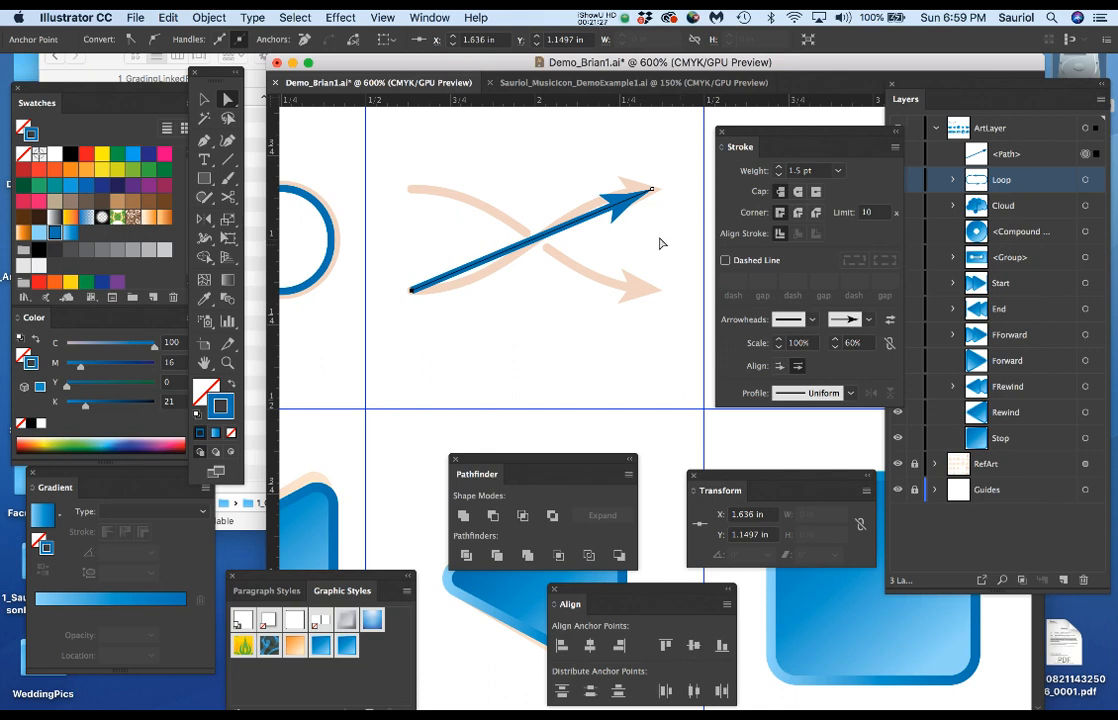
Step: Try to pull a curve handle from the diagonal arrow's lower anchor, and delete the whole arrow path
key("p")
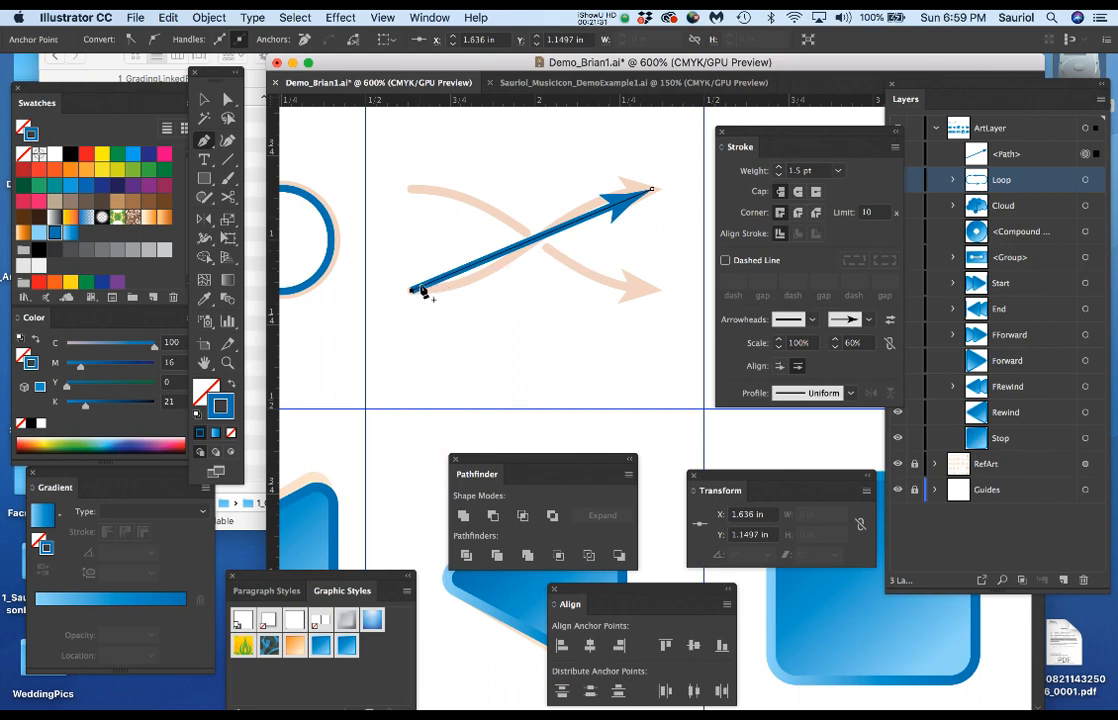
left_click_drag(412, 292, 444, 296)
left_click(391, 304)
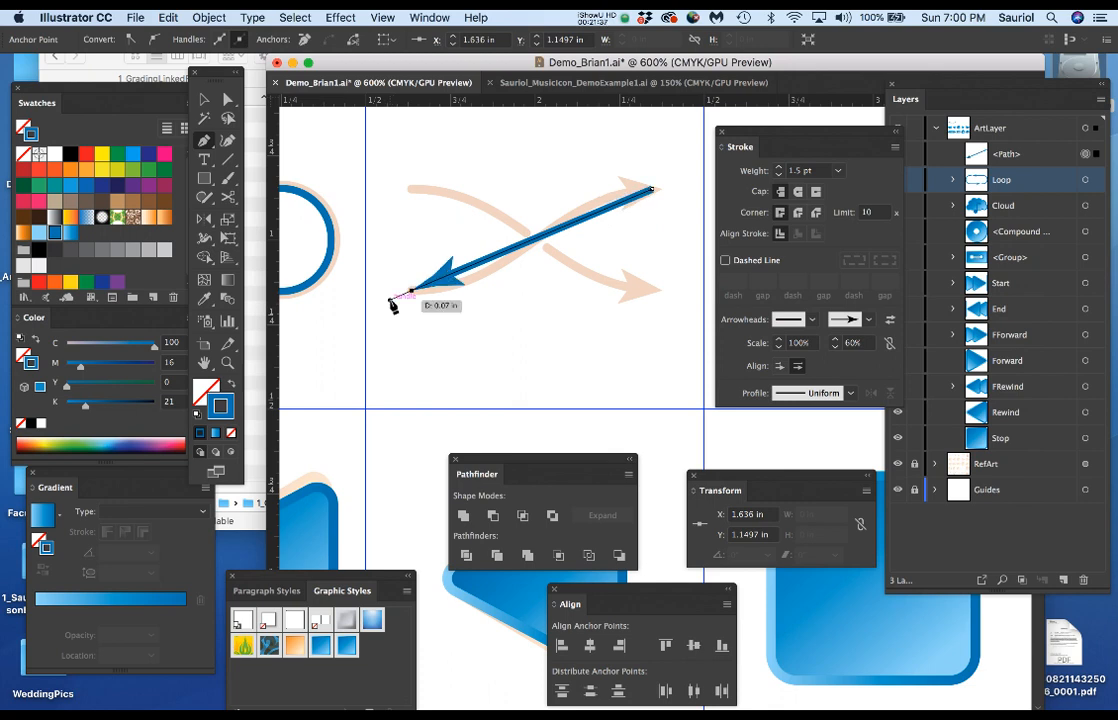
key("super+z")
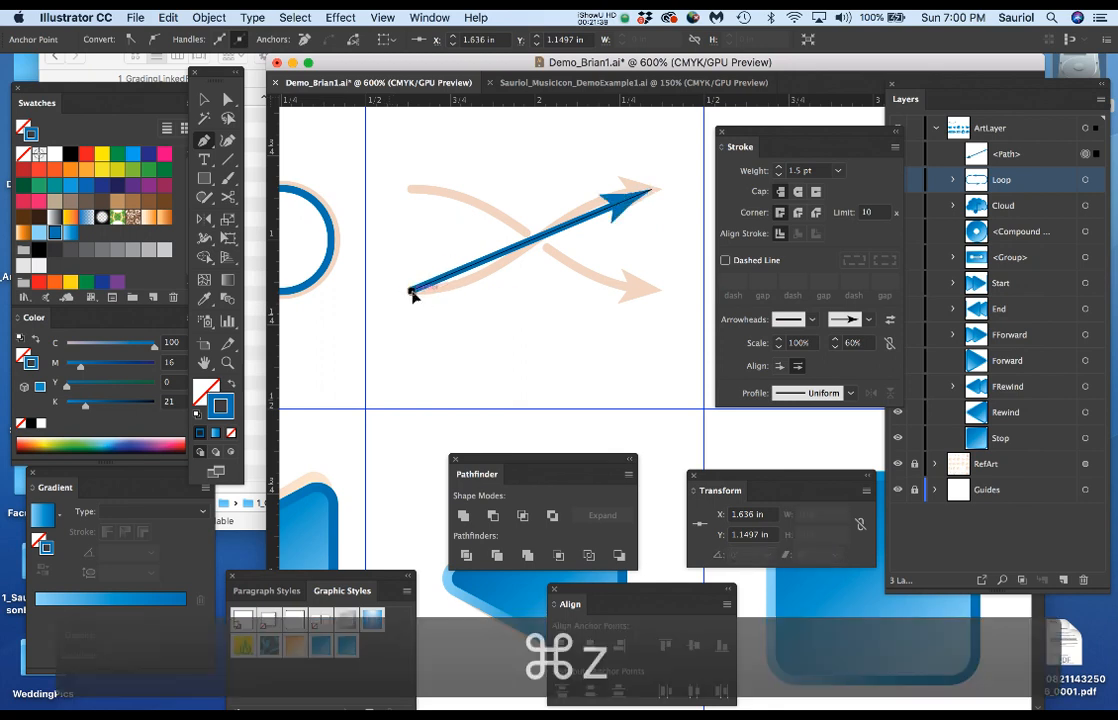
mouse_move(412, 292)
left_mouse_down()
mouse_move(436, 287)
mouse_move(408, 307)
left_mouse_up()
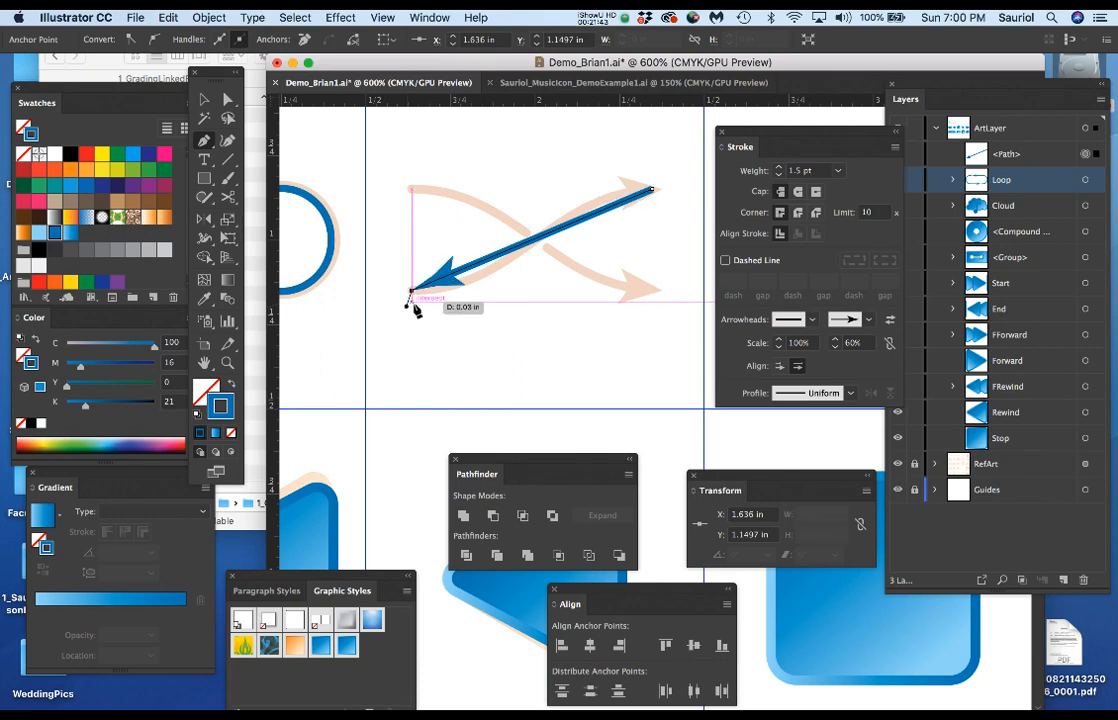
key("Delete")
key("Delete")
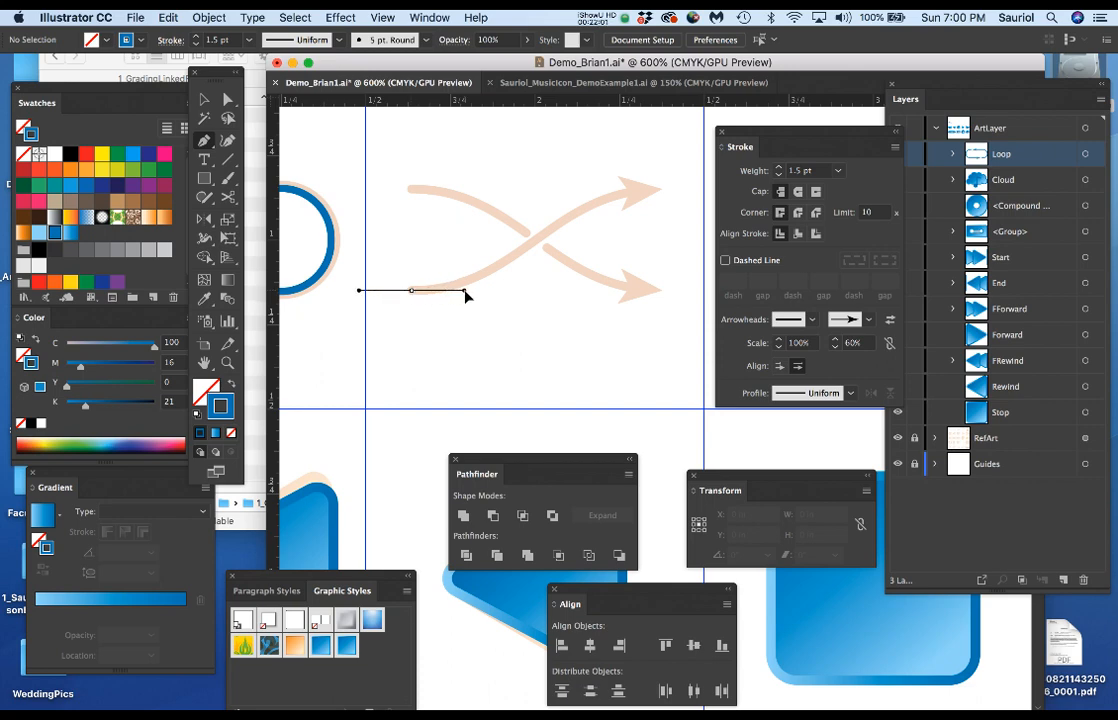
Step: Draw an S-curve over the rising shuffle arrow from about X 1.636, Y 1.15 in to X 2.284, Y 0.858 in, with horizontal handles
left_click(465, 294)
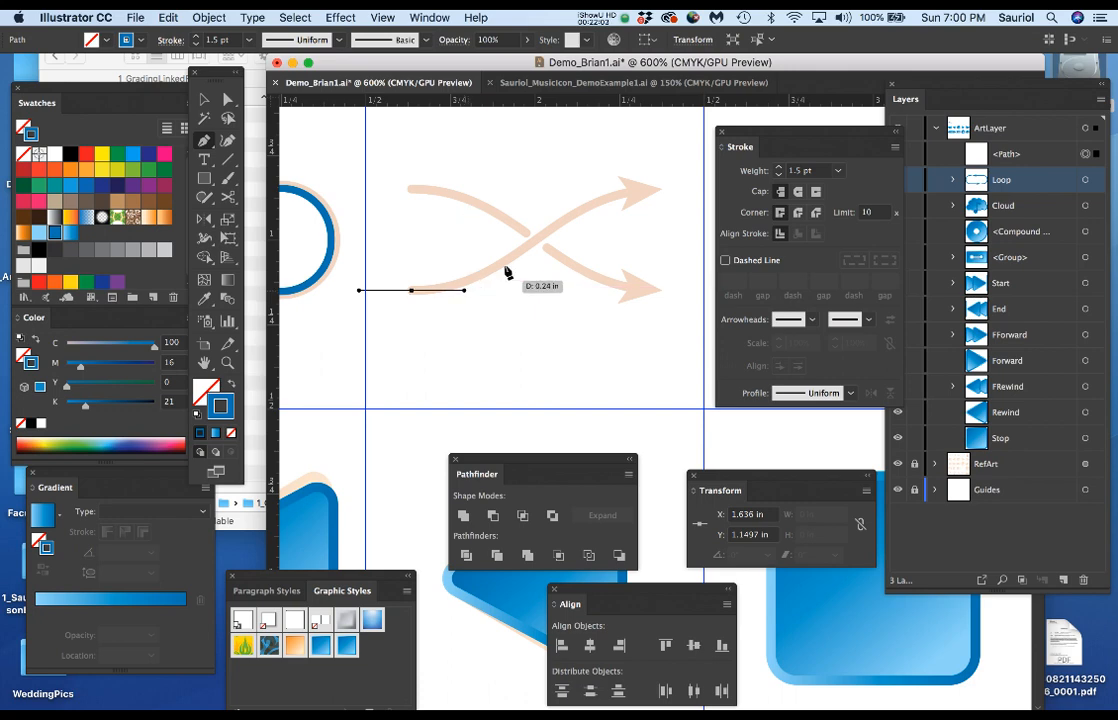
left_click(631, 193)
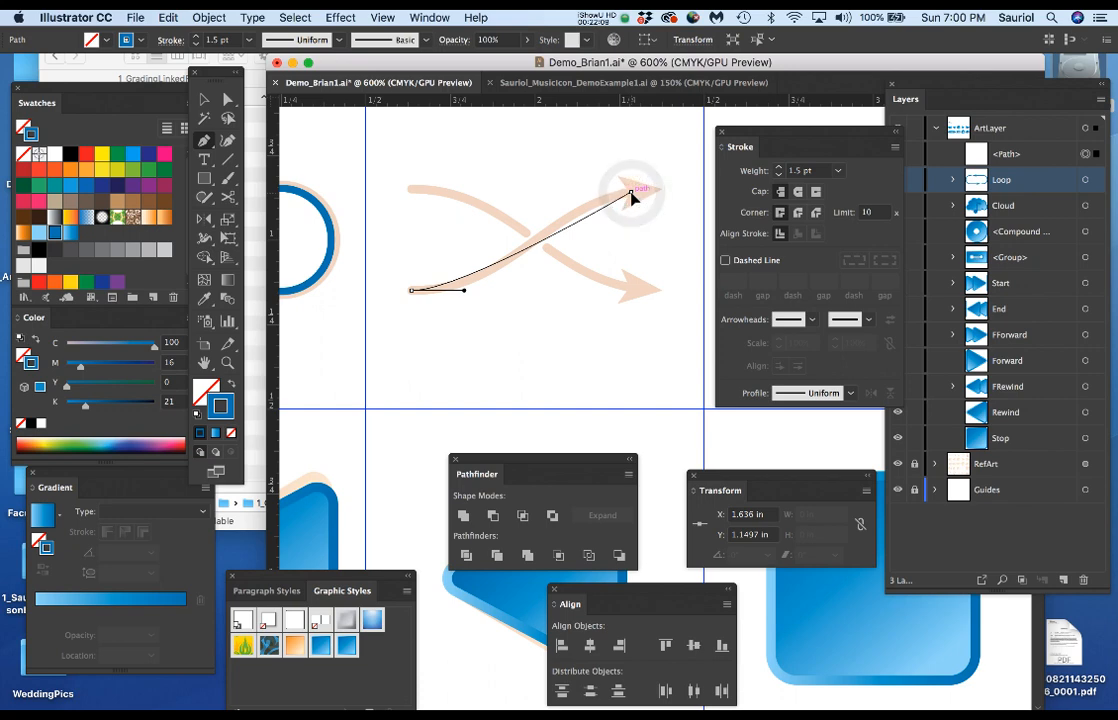
left_click_drag(631, 193, 696, 213)
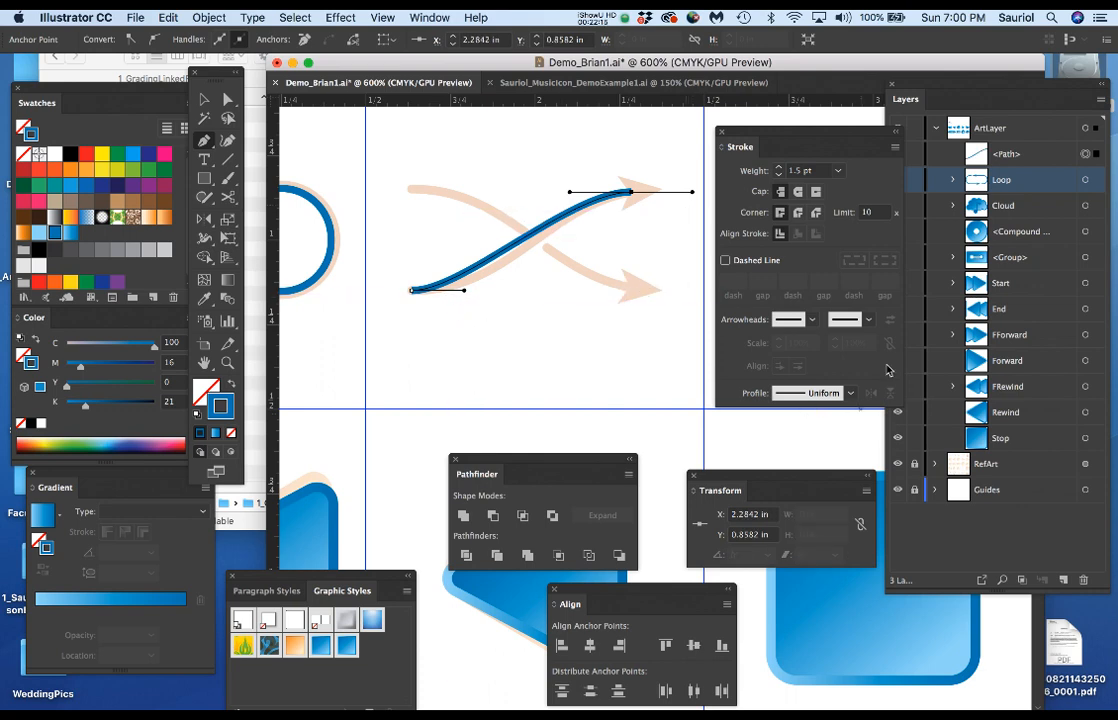
Step: Add the Arrow 3 arrowhead to the curve's end point and set its scale to 60%
left_click(869, 320)
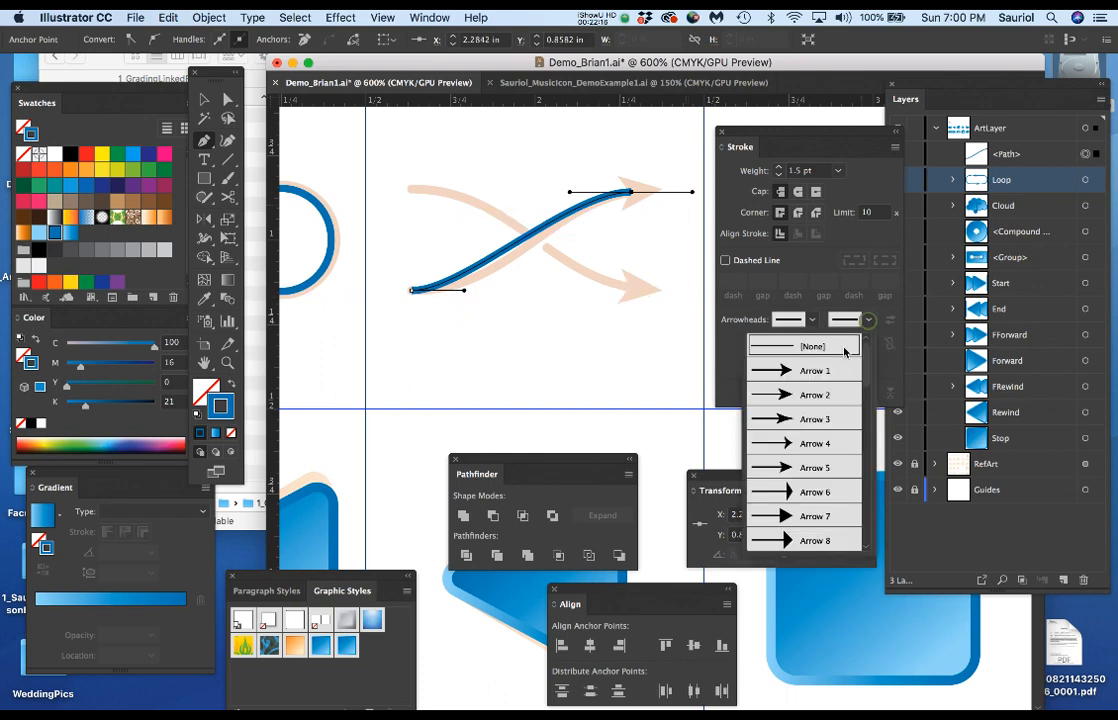
left_click(808, 420)
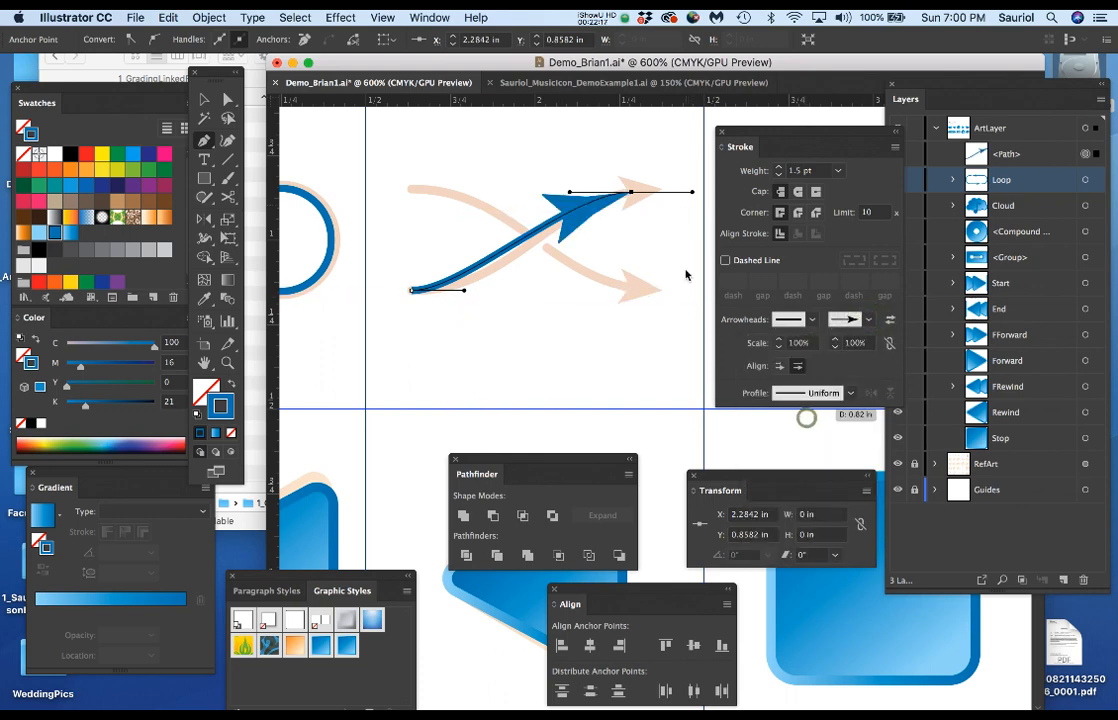
left_click(864, 343)
type("60")
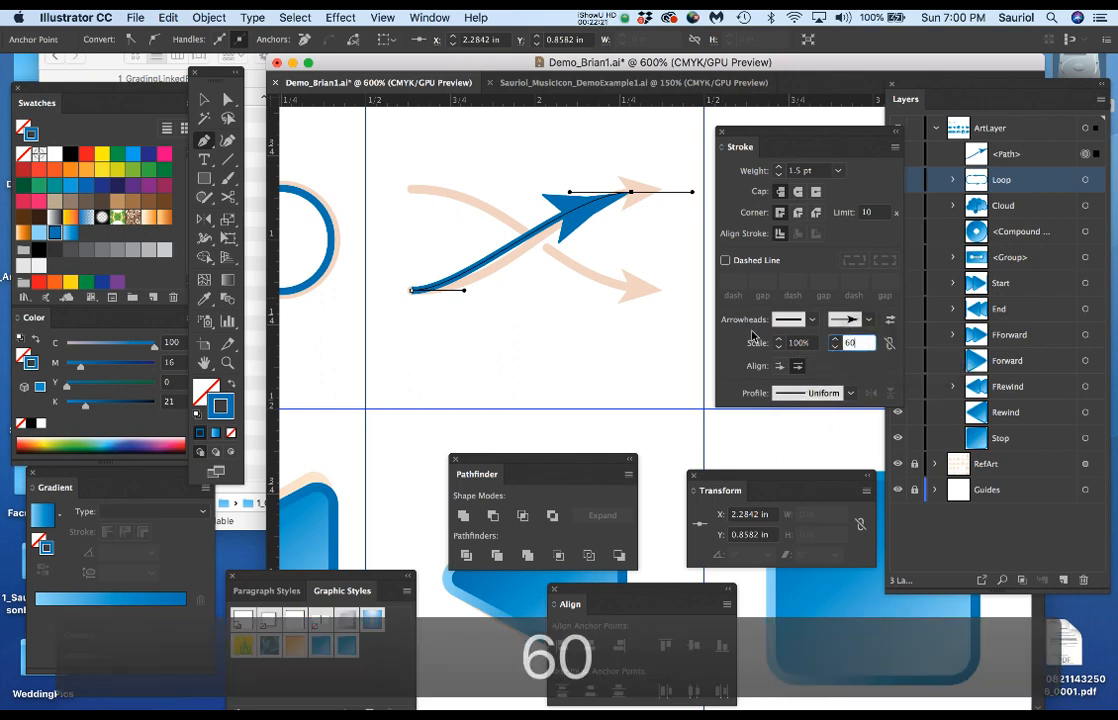
key("Return")
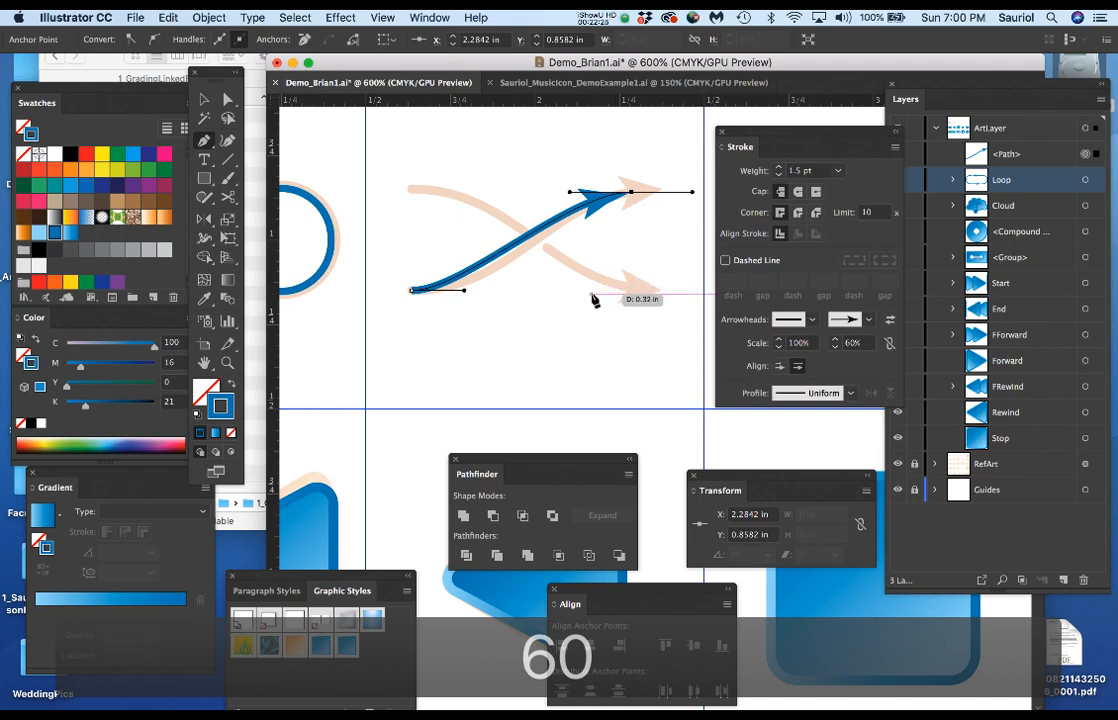
Step: Move the shuffle curve's tip anchor to about X 2.391, Y 0.844 in and lengthen both horizontal curve handles to follow the reference
key("a")
left_click(634, 257)
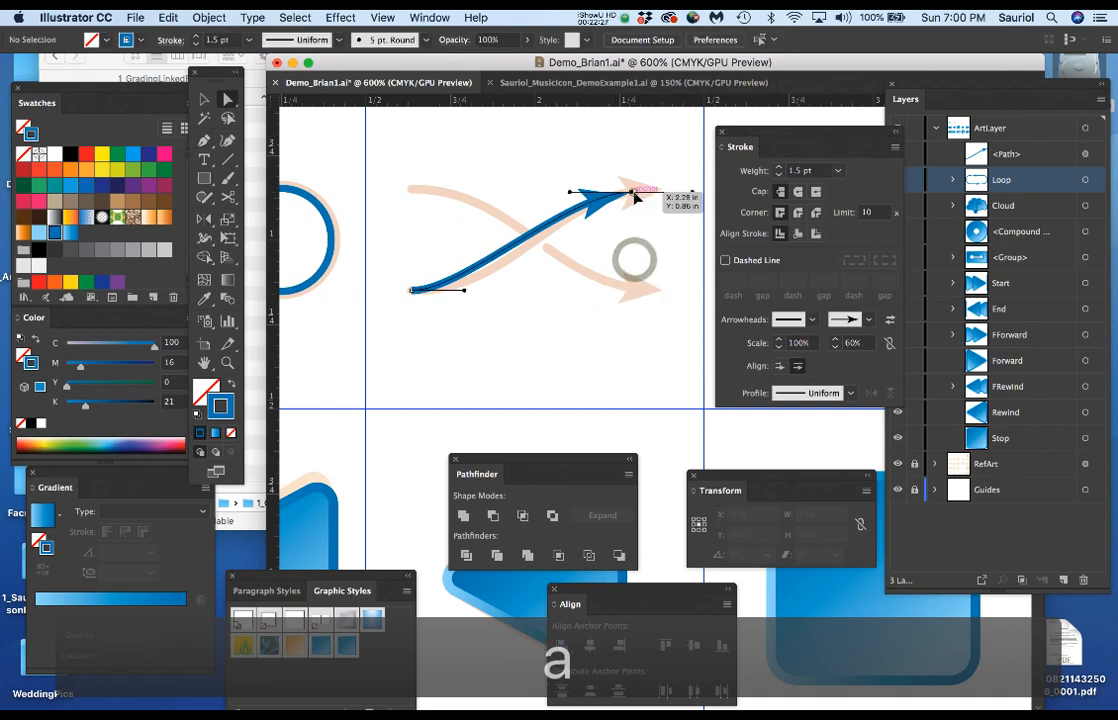
left_click_drag(634, 194, 553, 192)
key("a")
left_click_drag(466, 294, 520, 293)
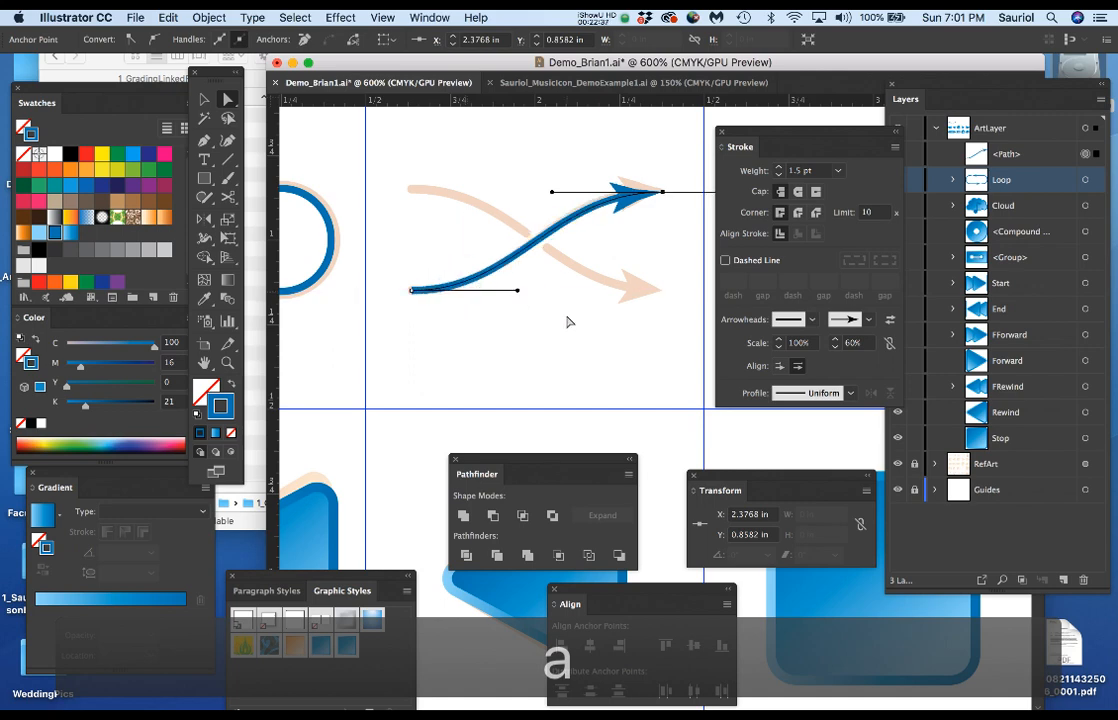
left_click_drag(661, 191, 670, 192)
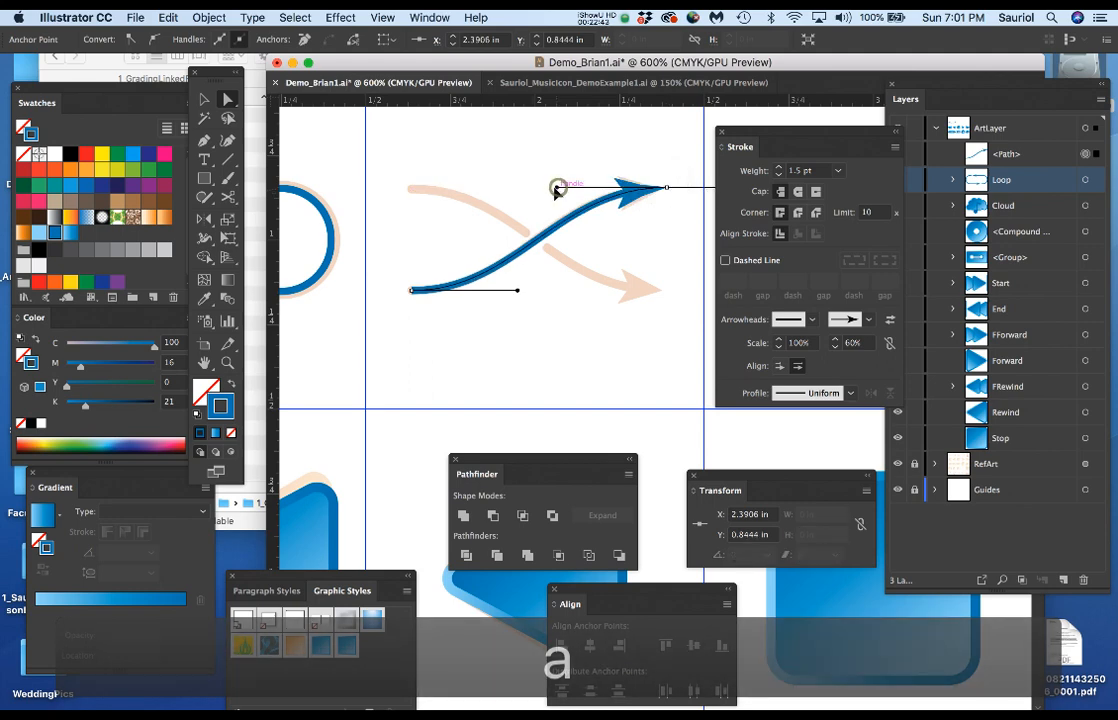
left_click_drag(556, 190, 537, 187)
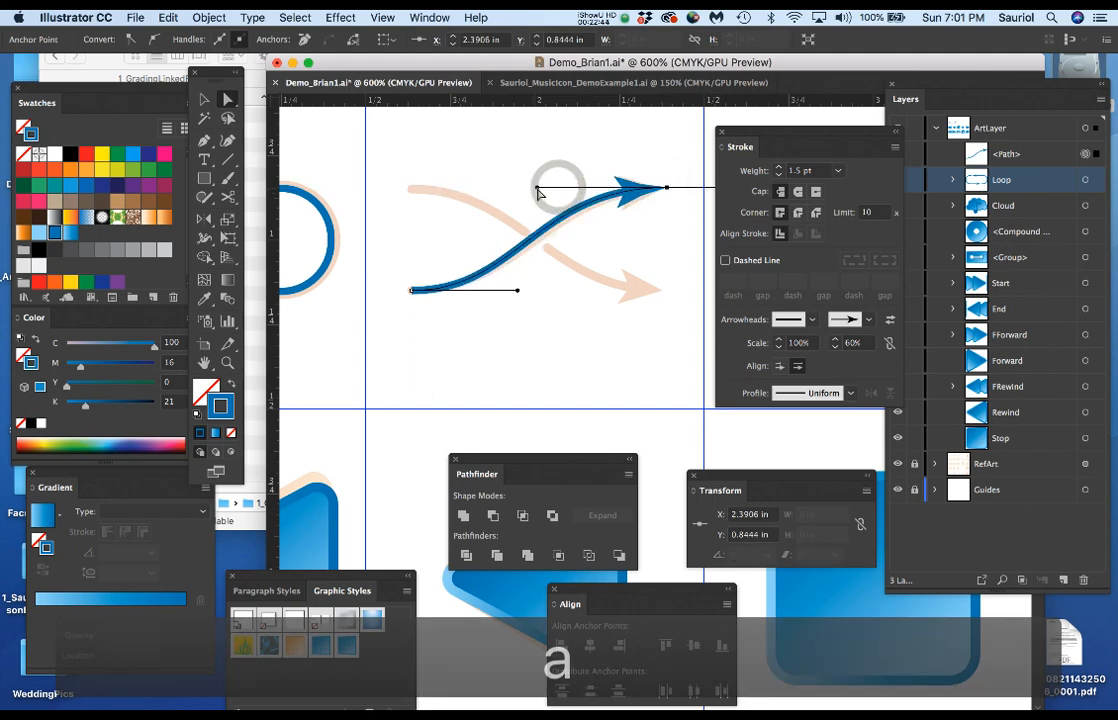
left_click(661, 234)
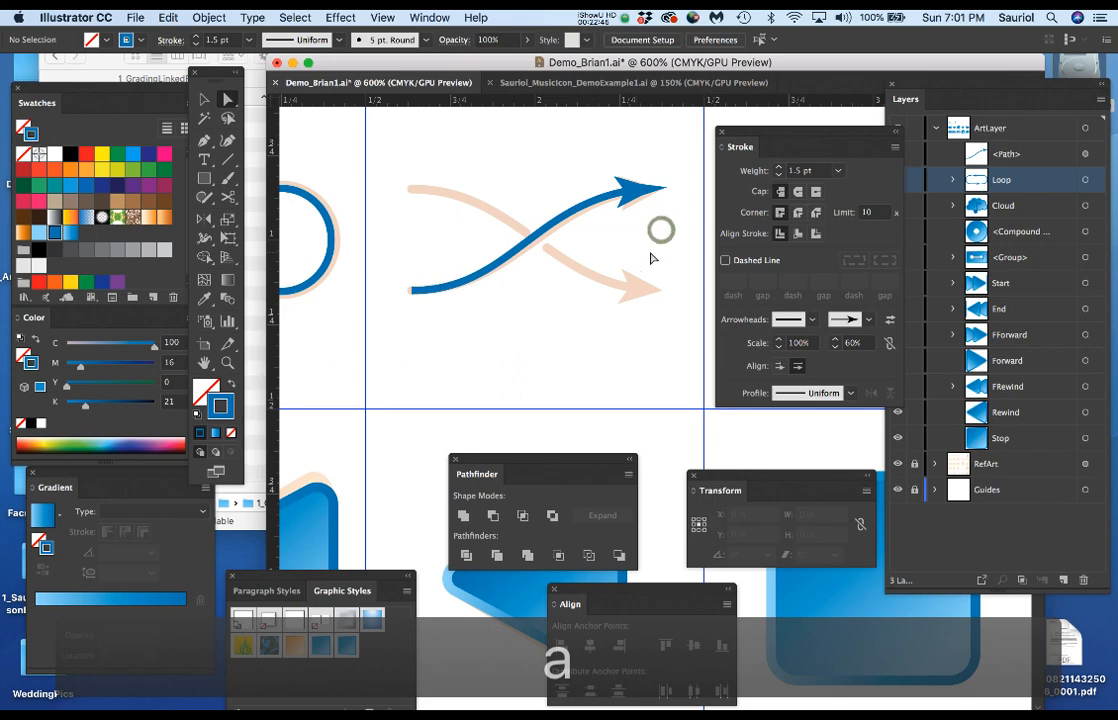
Step: Paste a copy of the rising arrow in front of the original and reflect it vertically to form the descending arrow
left_click(572, 212)
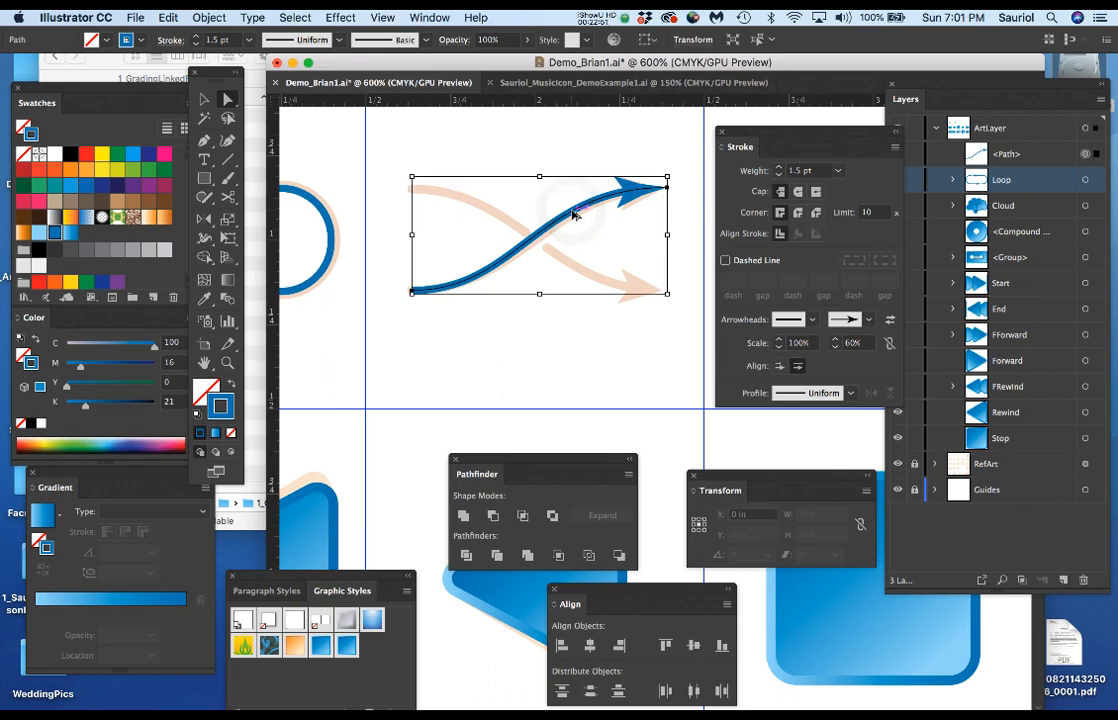
key("a")
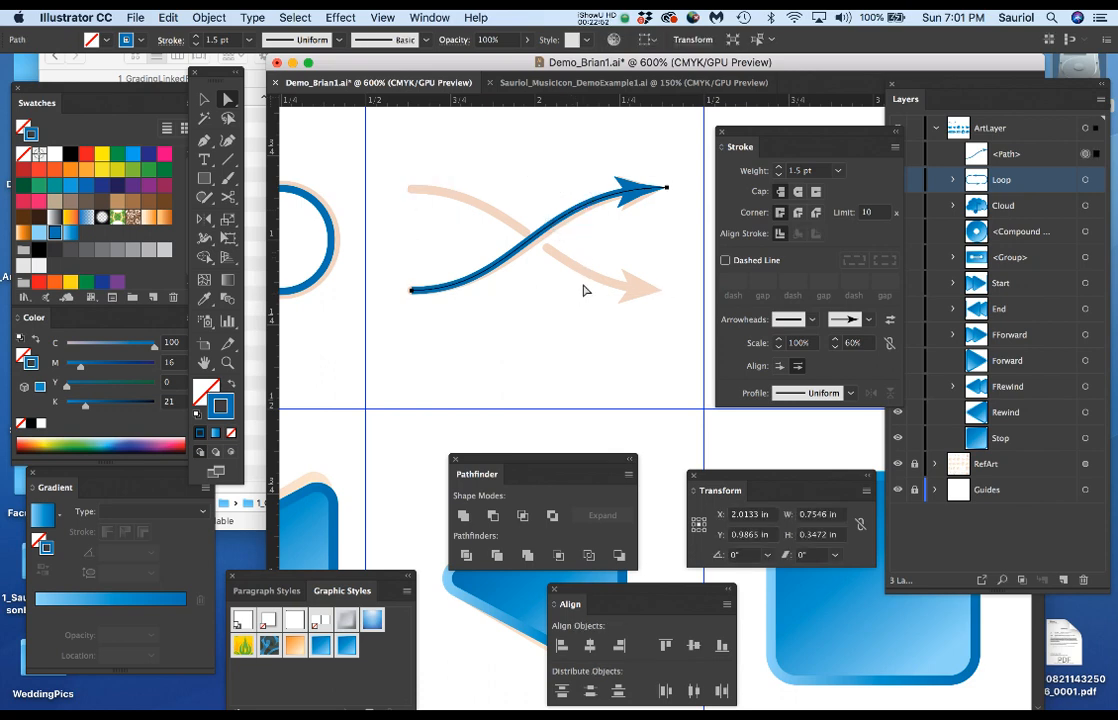
left_click(204, 102)
left_click(504, 205)
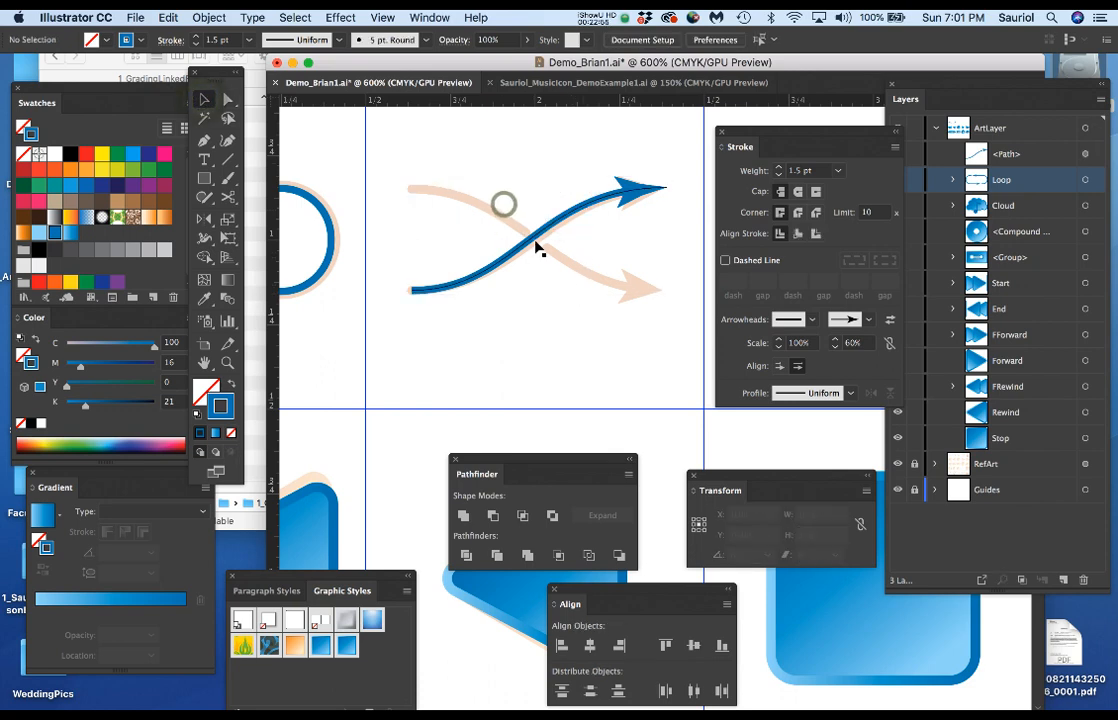
left_click(535, 235)
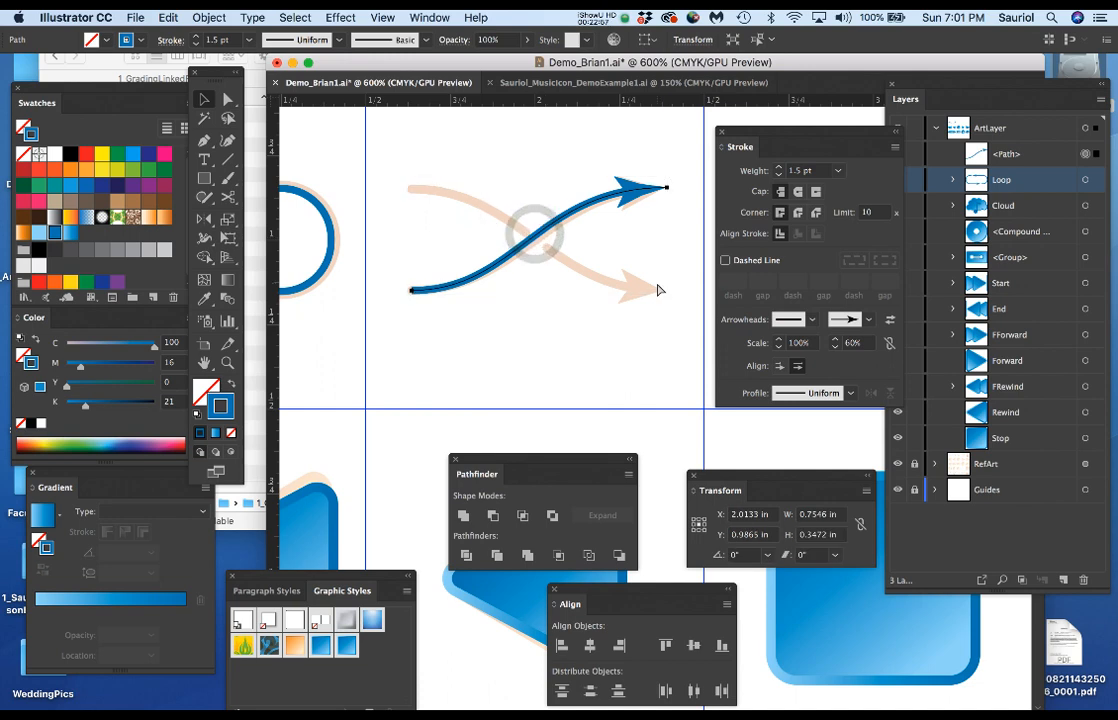
key("super+c")
key("super")
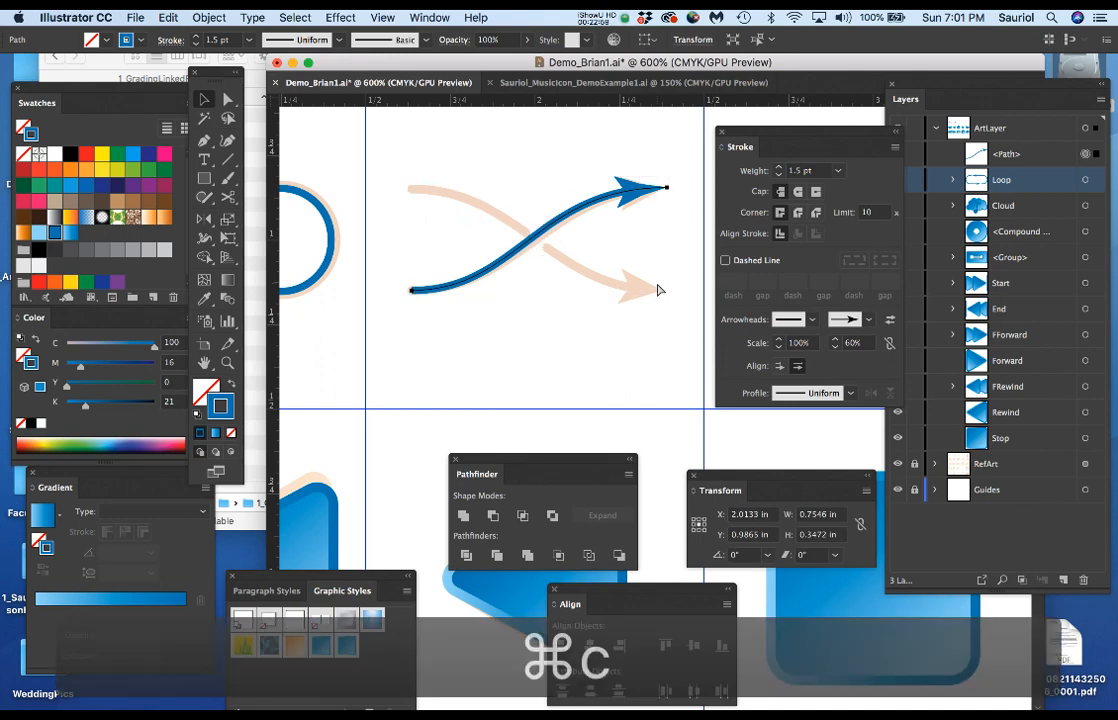
key("super+f")
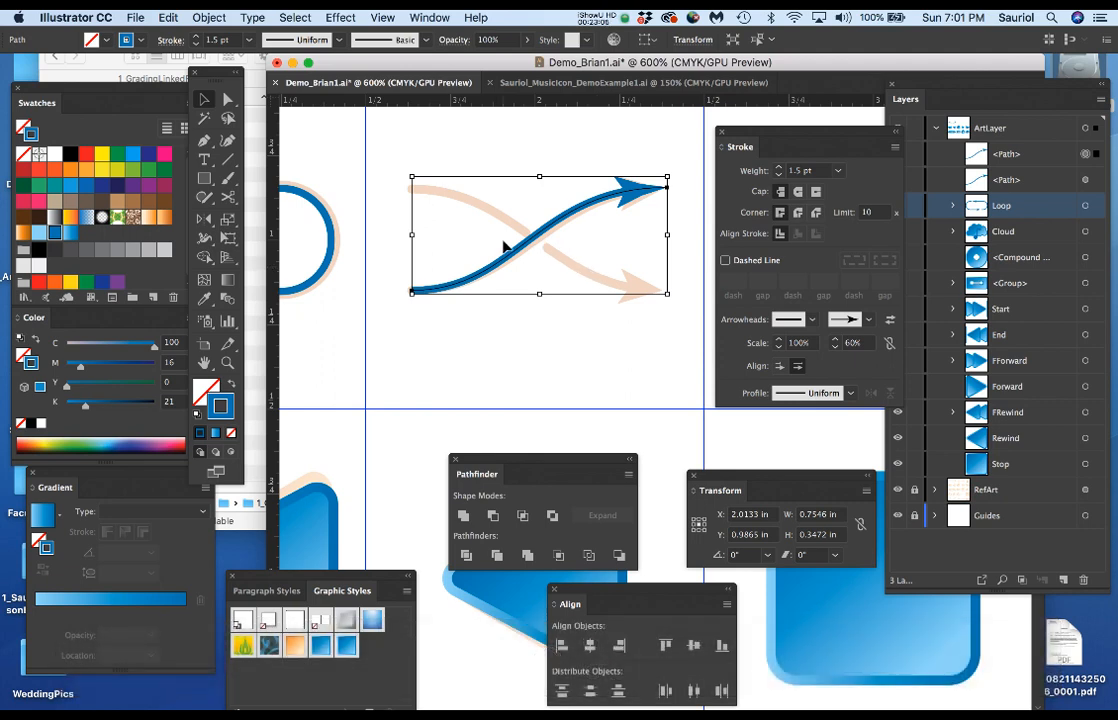
left_click(203, 220)
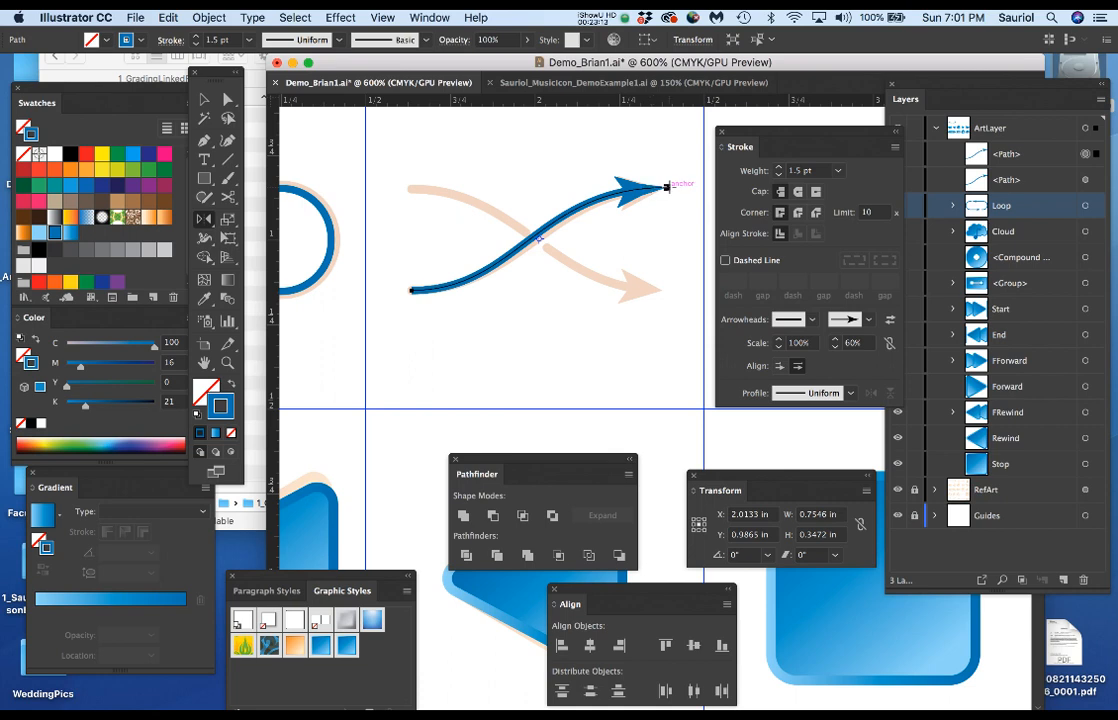
left_click_drag(668, 187, 660, 260)
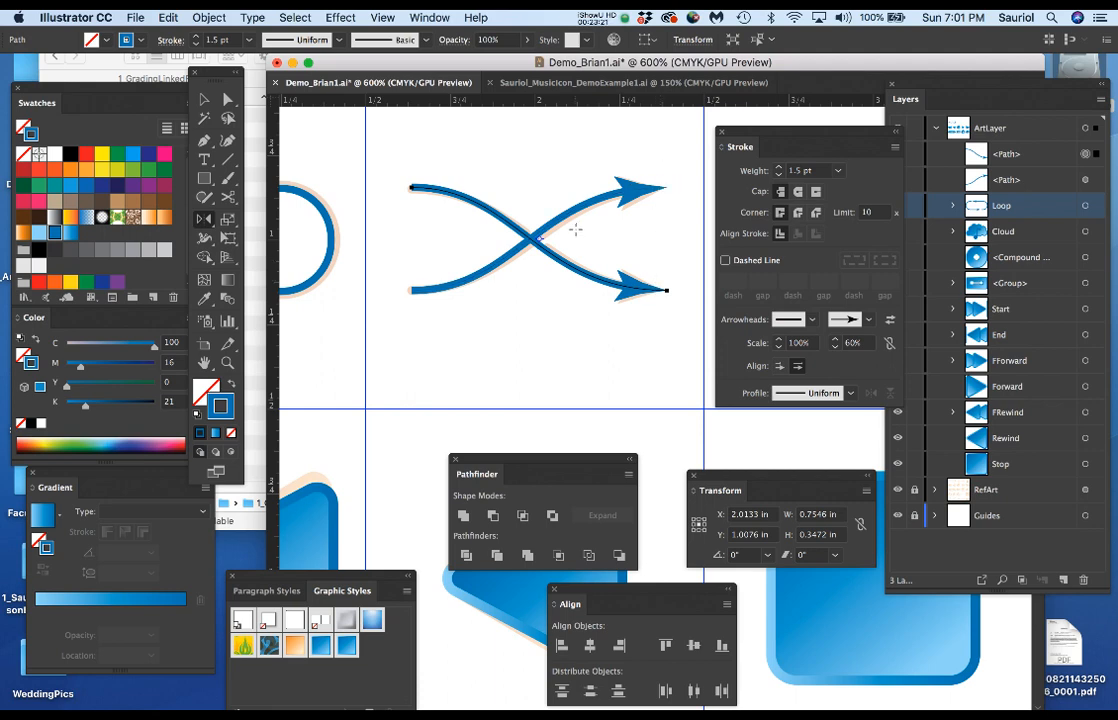
Step: Select both crossing shuffle arrows and group them
scroll(576, 229, "down", 2)
scroll(576, 229, "down", 1)
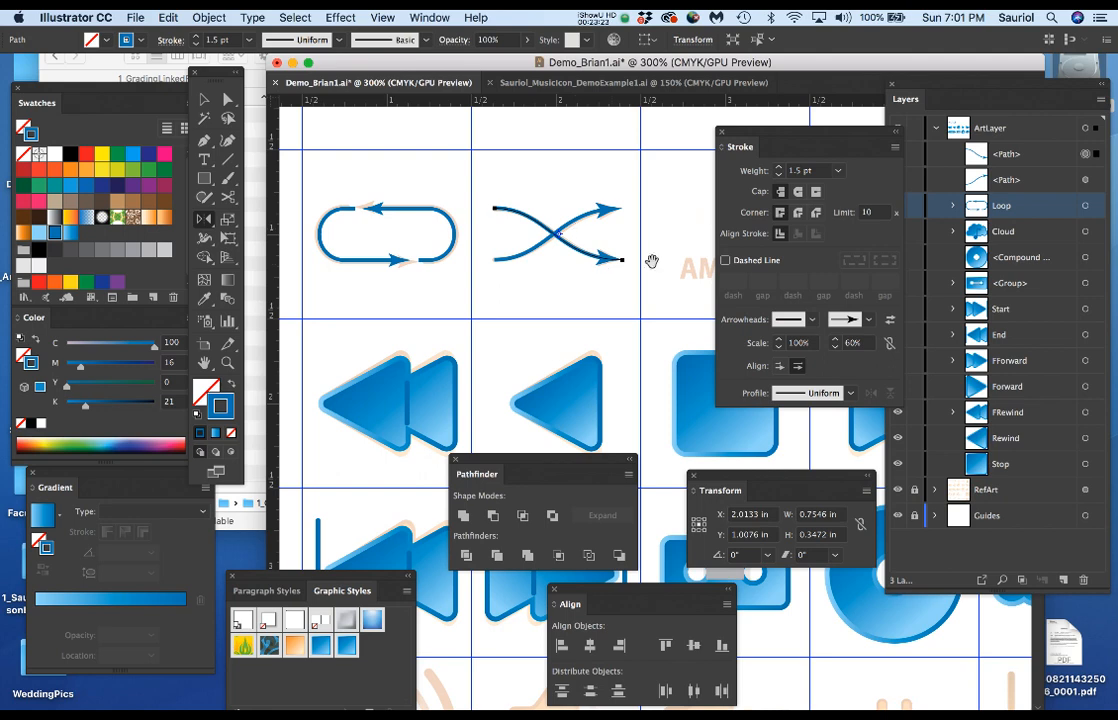
left_click_drag(651, 261, 560, 258)
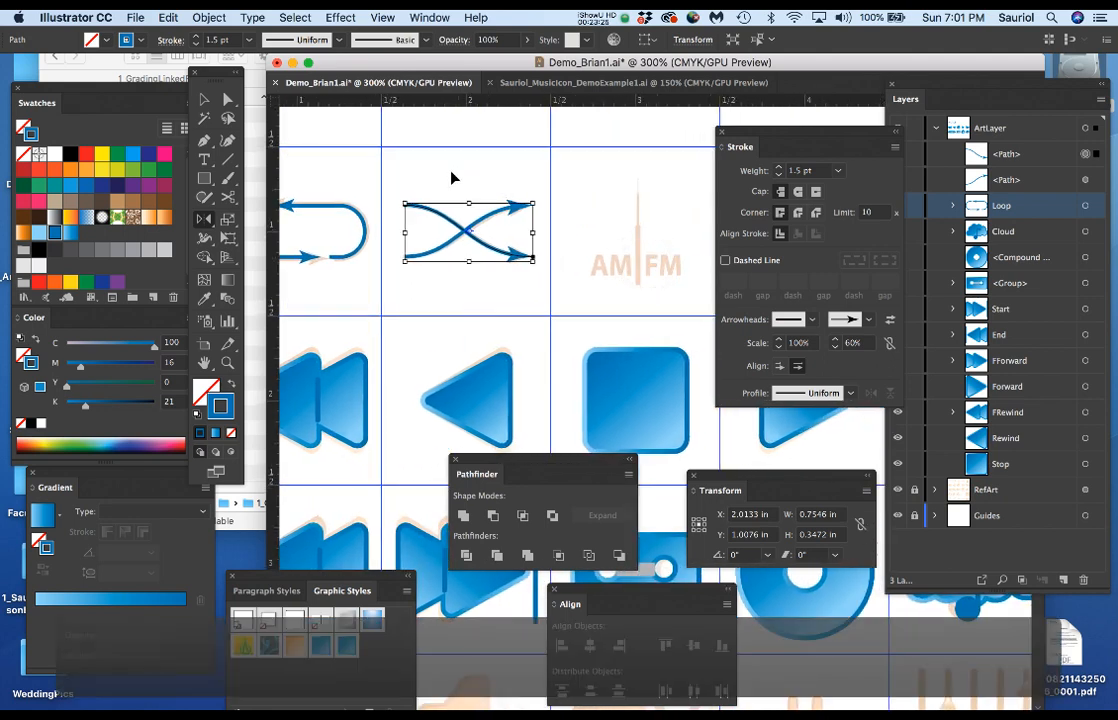
left_click(204, 100)
left_click_drag(418, 157, 540, 300)
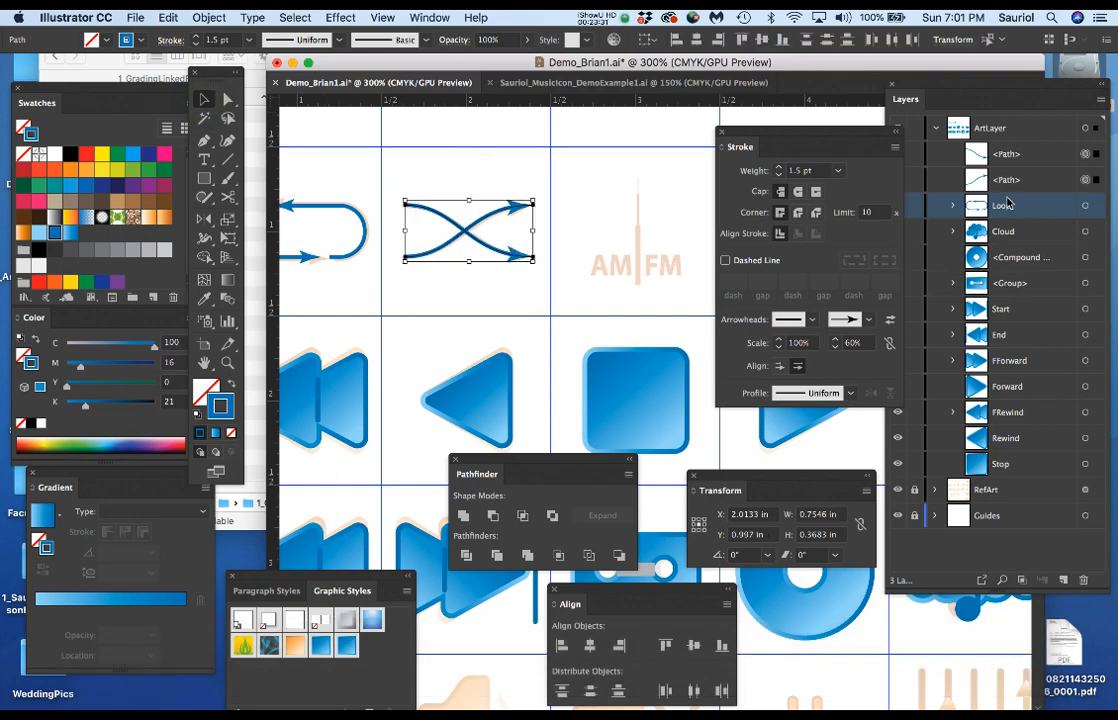
key("super+g")
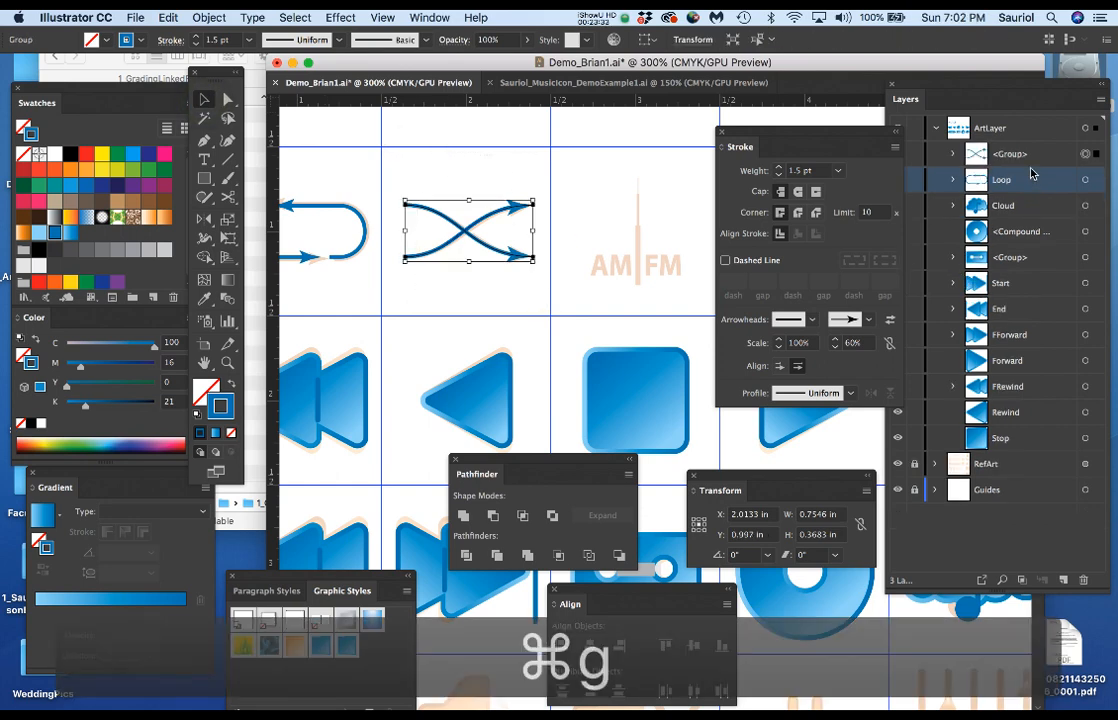
Step: Rename the crossing arrows' group as Shuffle and save the document
double_click(1015, 153)
type("Shuffle")
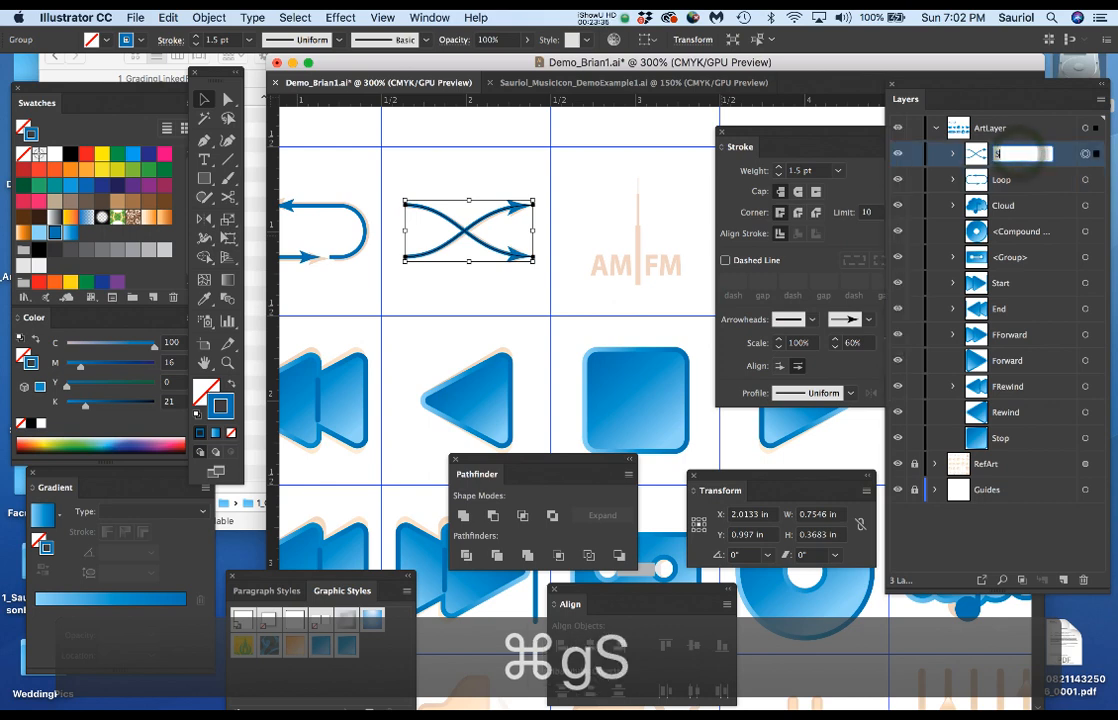
key("Return")
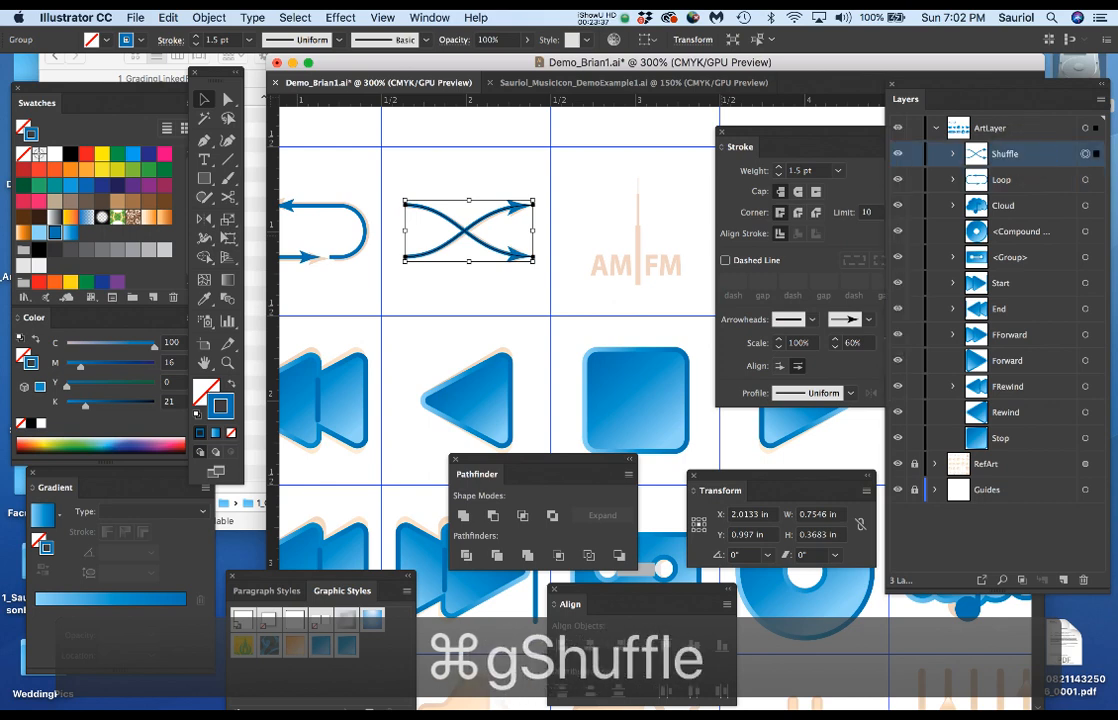
key("s")
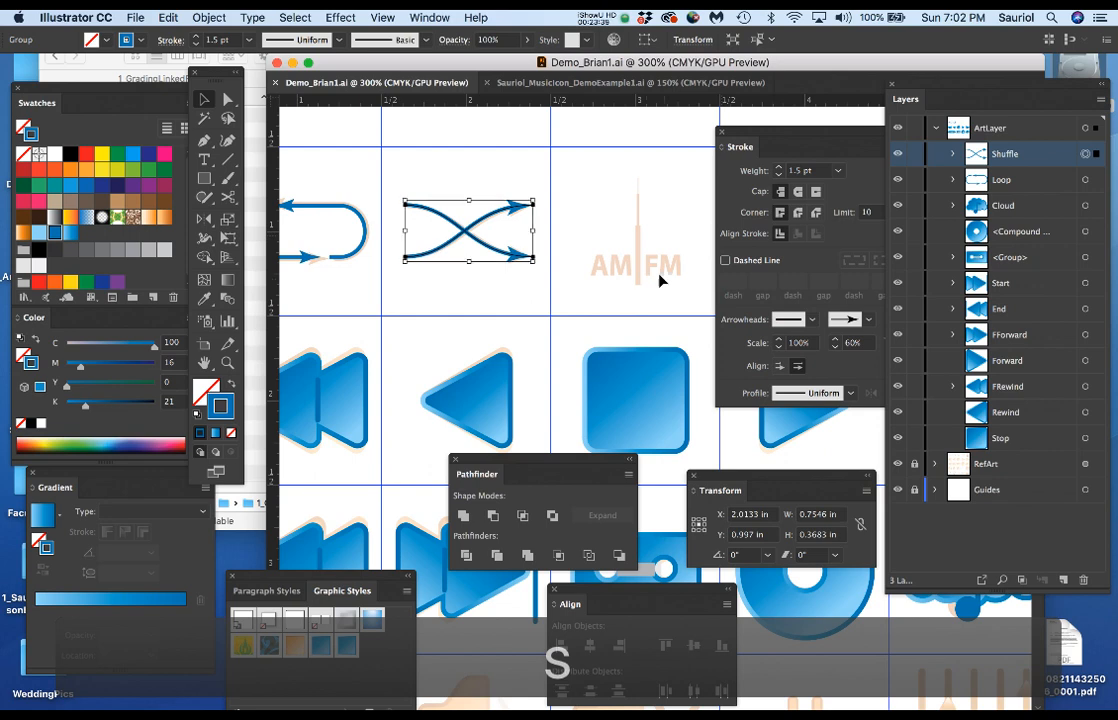
Step: Move the Pathfinder panel clear of the AM/FM antenna reference art
key("space")
left_click_drag(651, 273, 525, 380)
scroll(564, 253, "up", 2)
key("space")
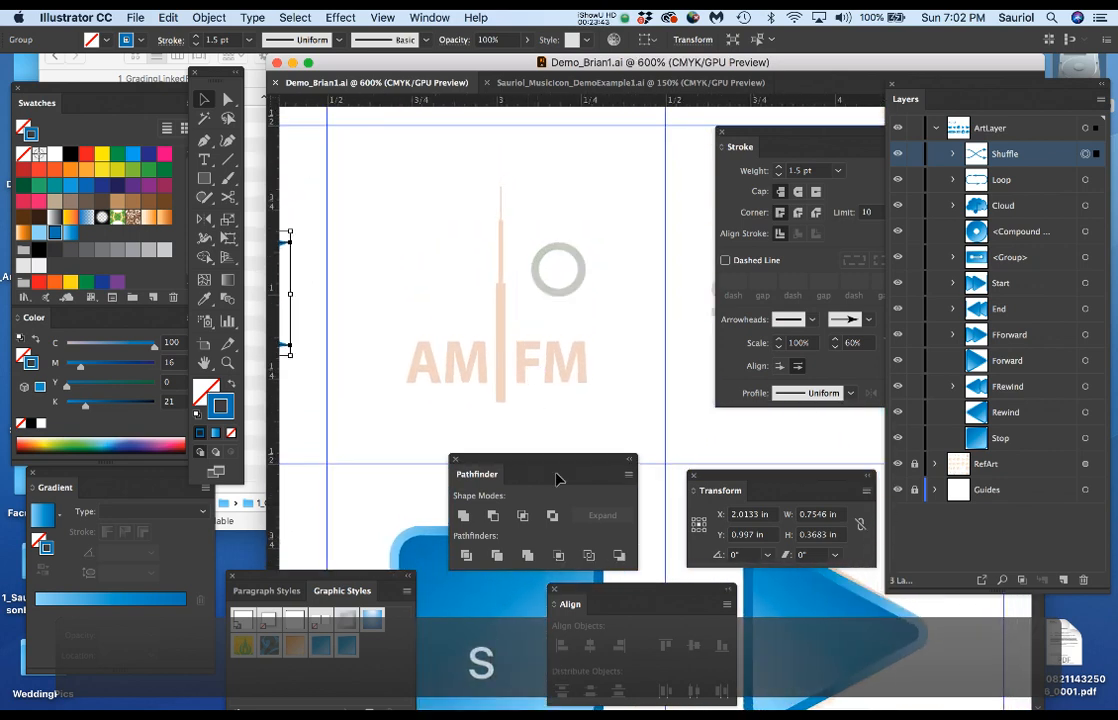
left_click_drag(584, 475, 892, 617)
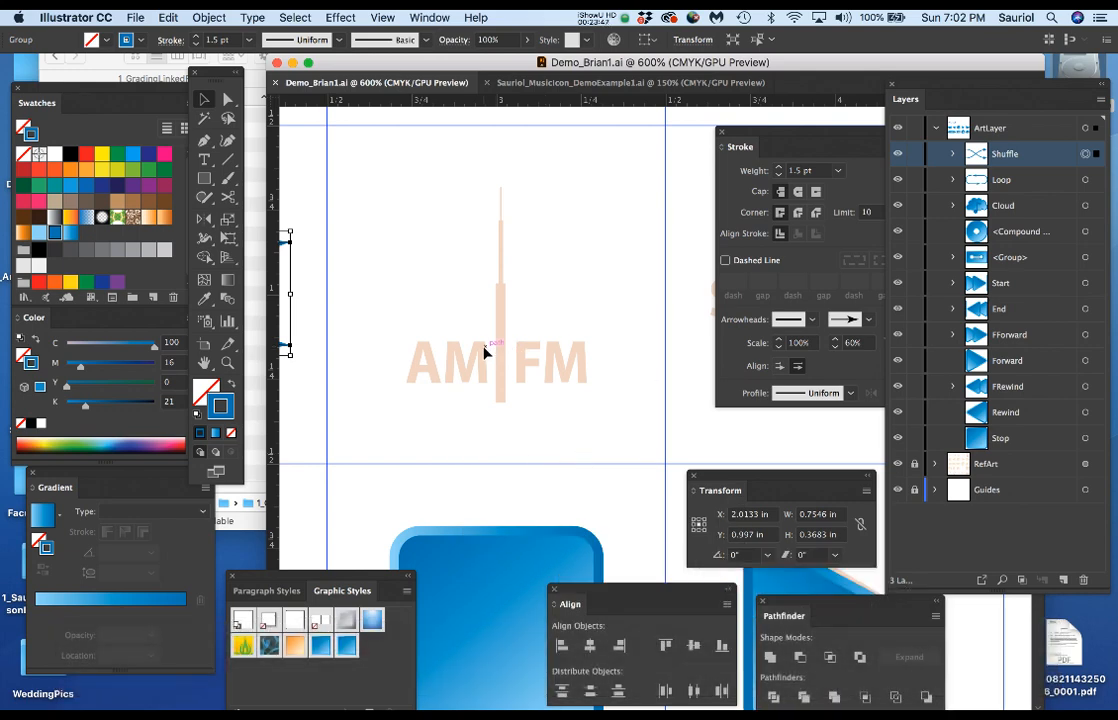
Step: Add the point text "AM FM" over the reference lettering and move it to about X 2.993, Y 1.212 in
key("m")
key("t")
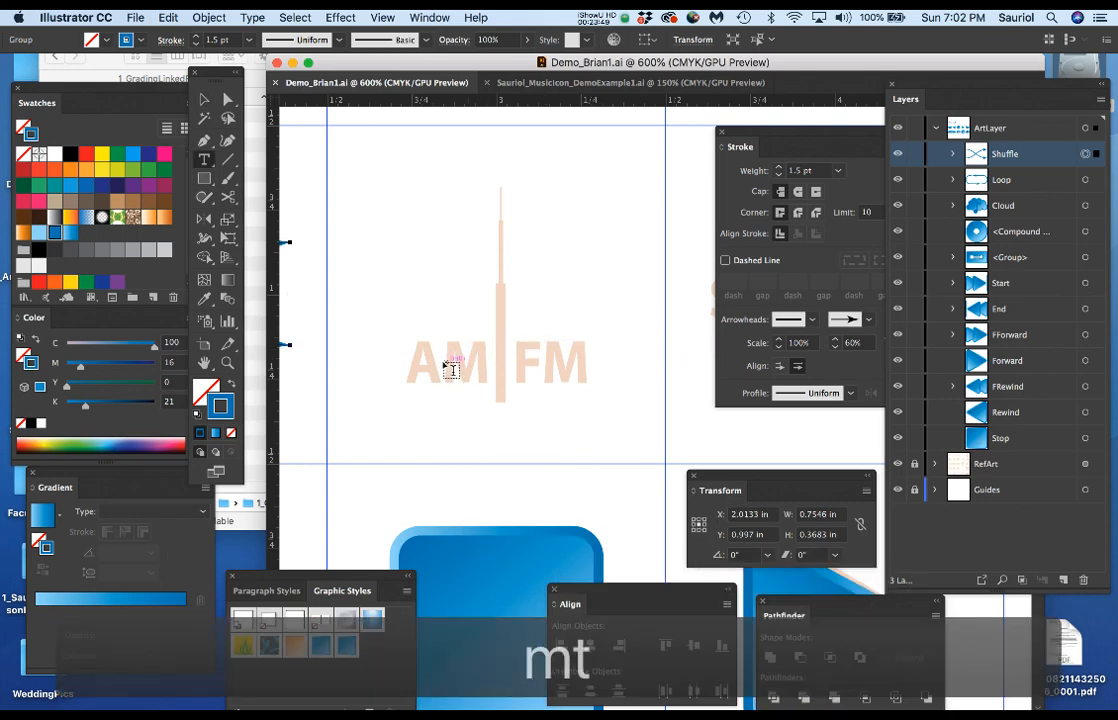
left_click(425, 370)
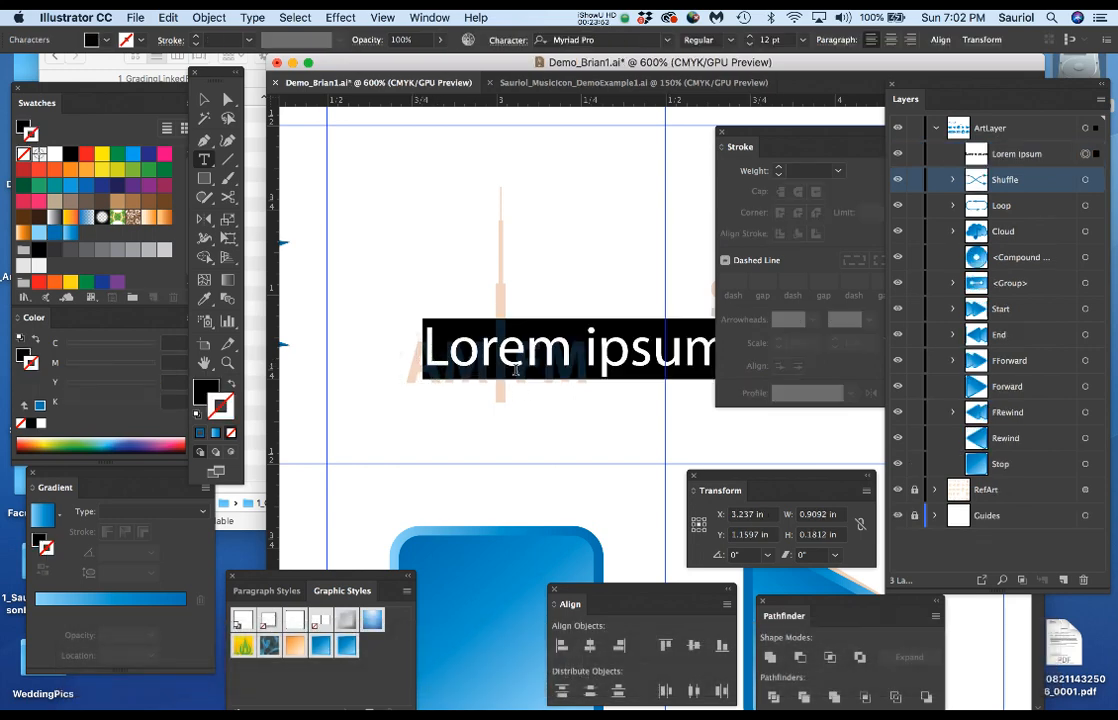
type("AM")
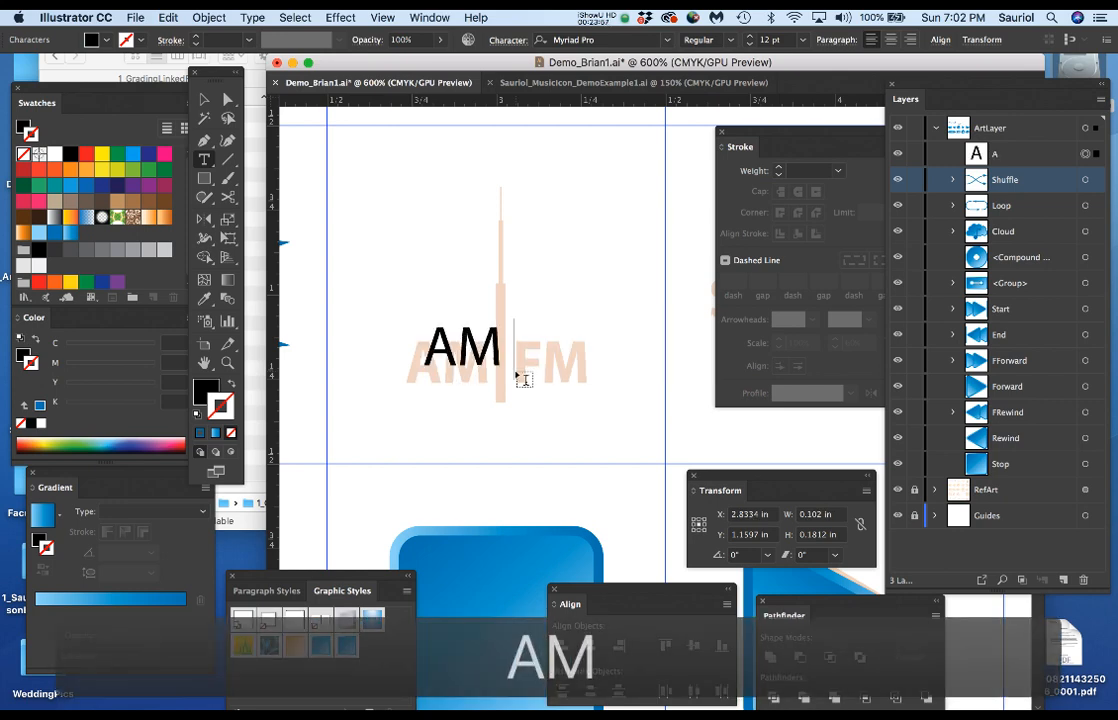
type(" FM")
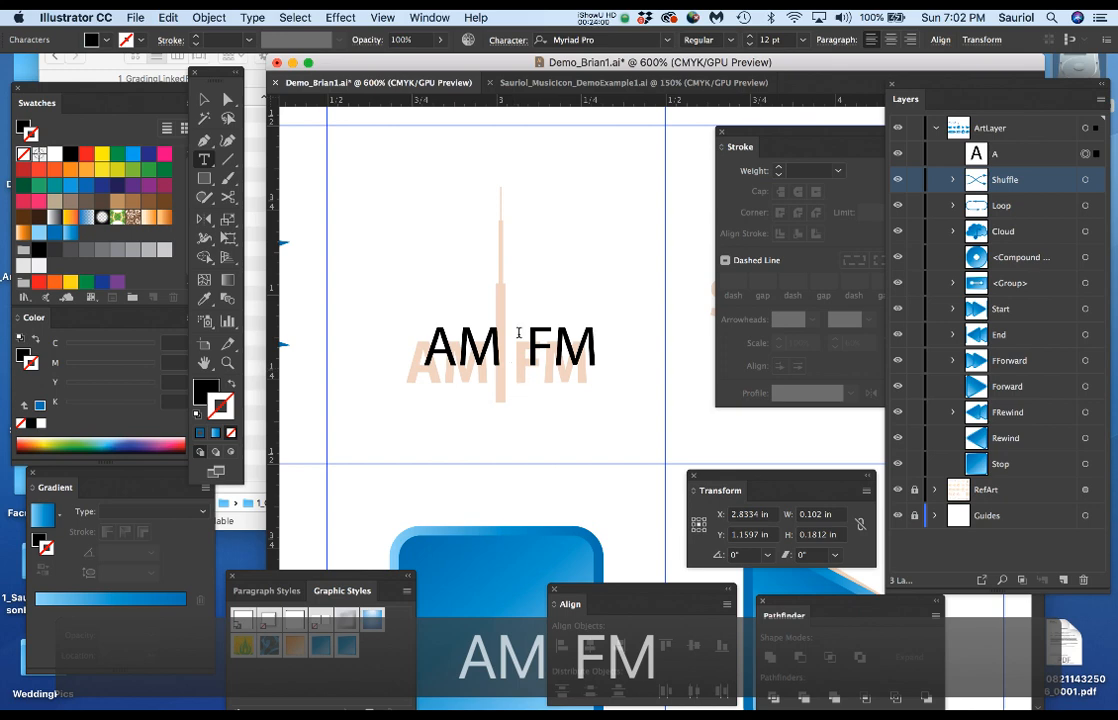
key("Escape")
left_click_drag(529, 368, 515, 390)
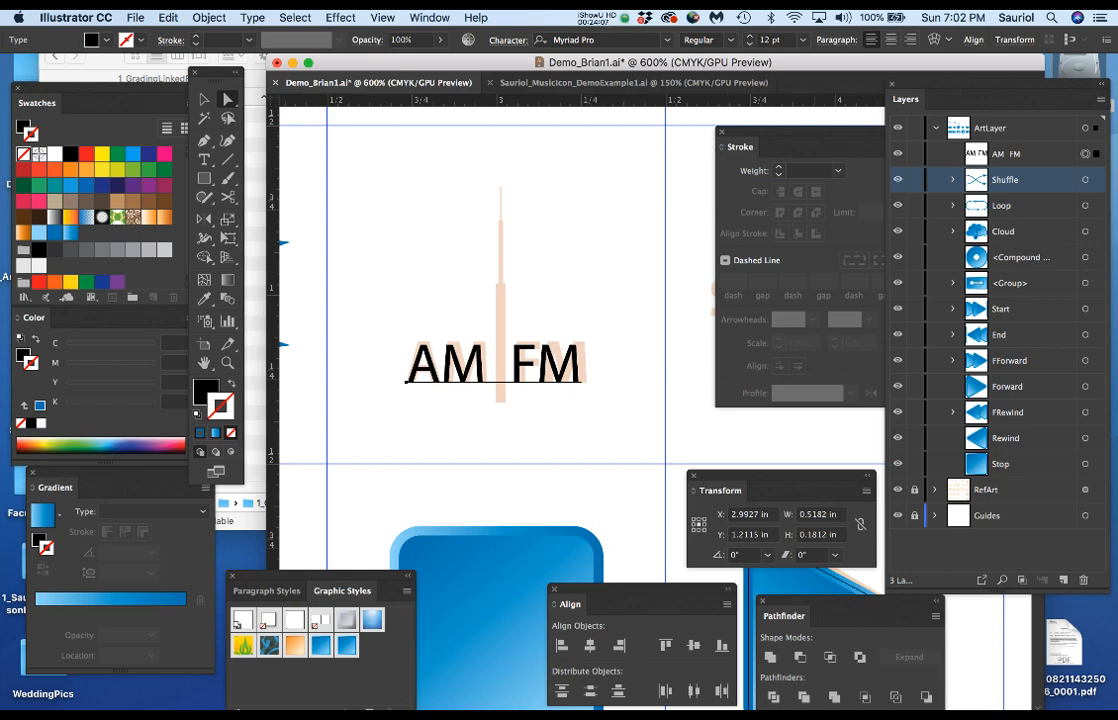
Step: Set the AM FM text to Semibold at 13 pt and shift it to about X 3.001 in to straddle the antenna
key("super+t")
mouse_move(983, 423)
left_mouse_down()
mouse_move(952, 417)
mouse_move(728, 273)
left_mouse_up()
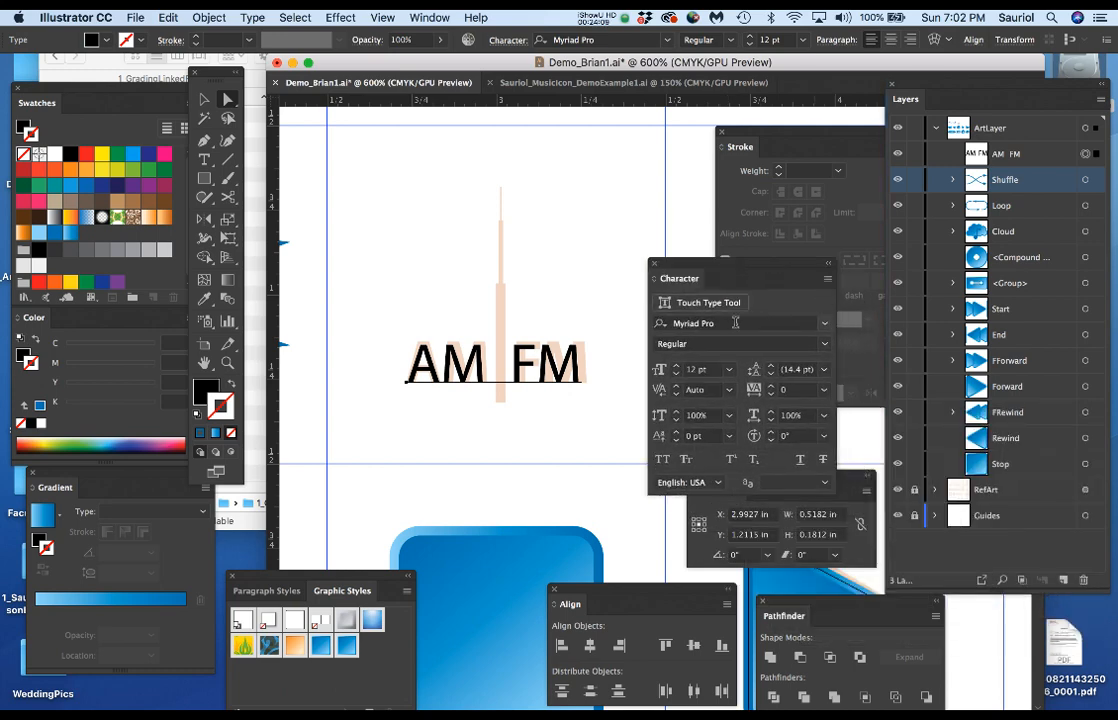
left_click(824, 343)
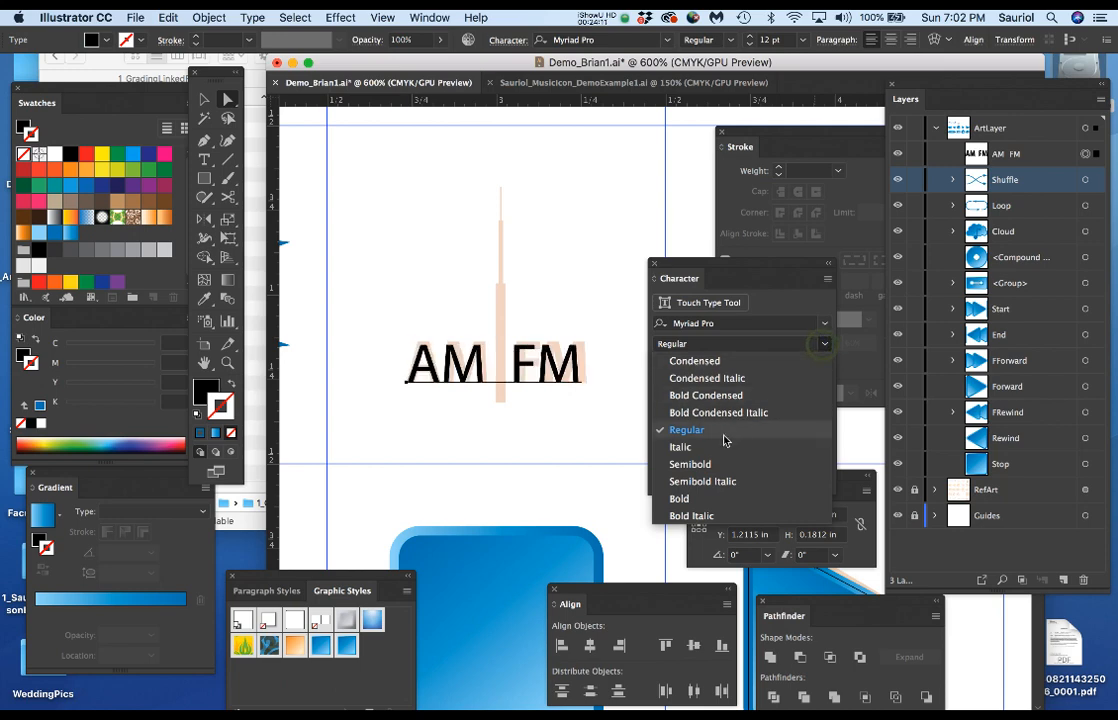
left_click(713, 465)
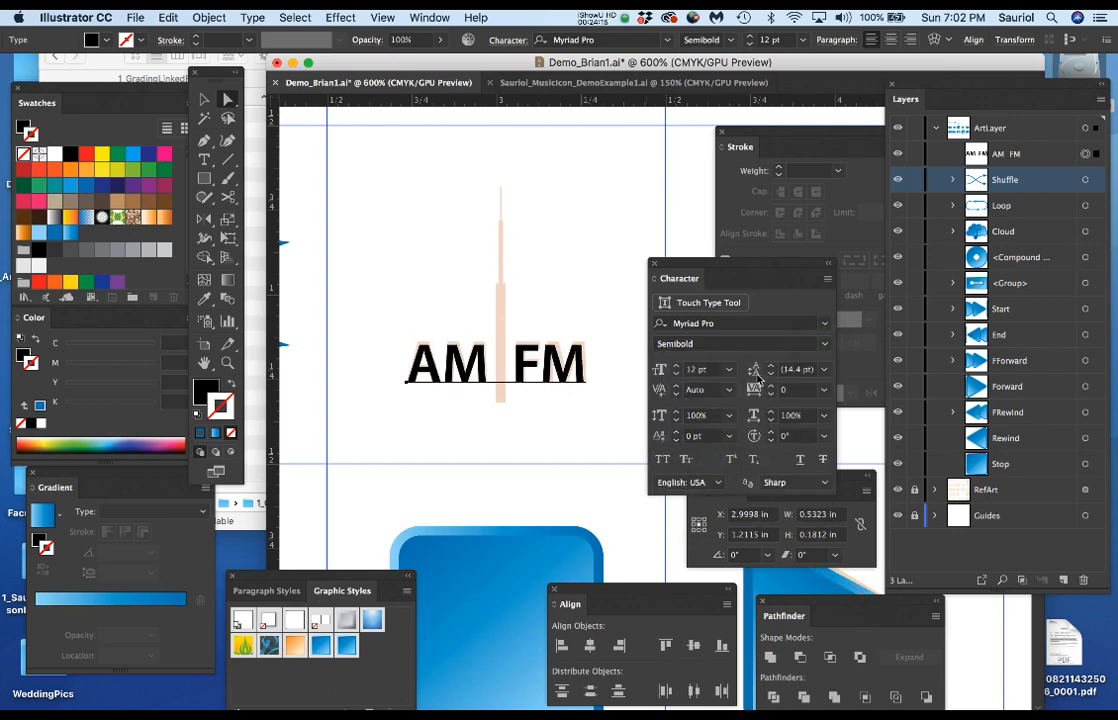
left_click(676, 366)
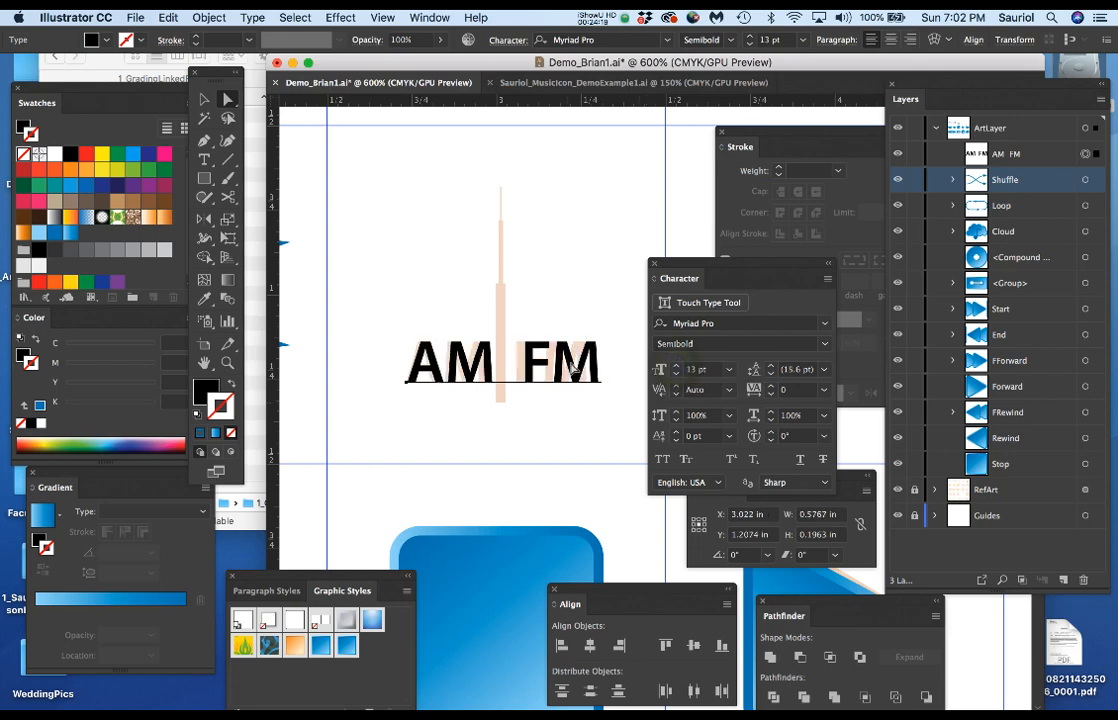
left_click_drag(572, 365, 565, 368)
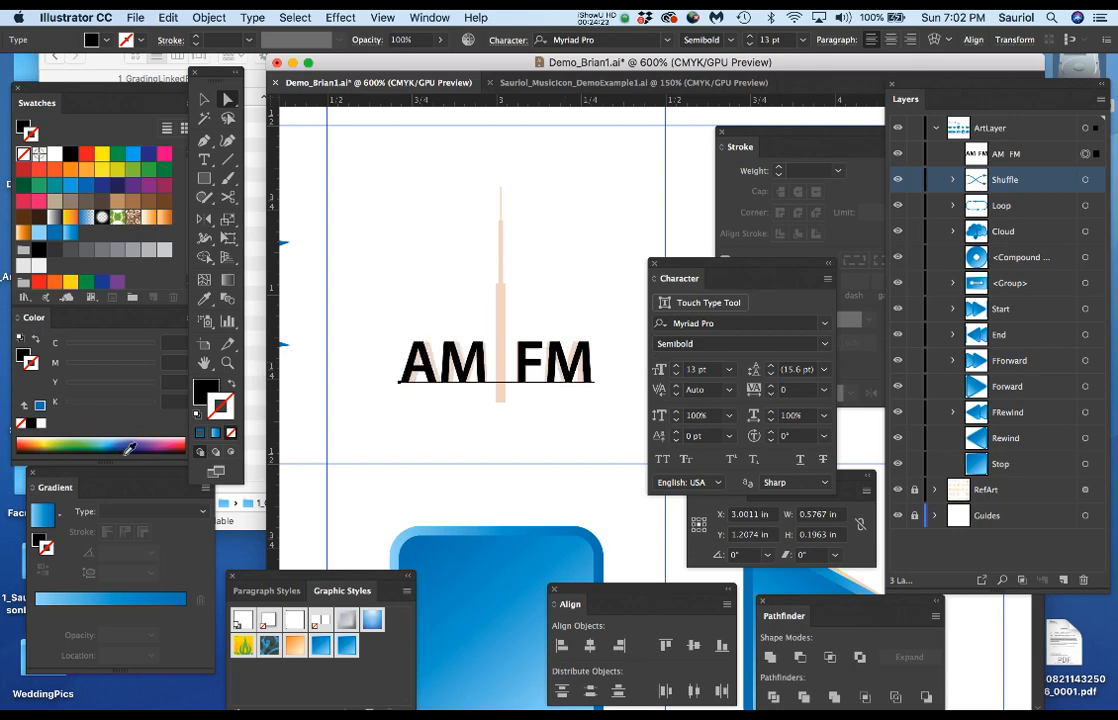
Step: Apply the blue swatch with C 100, M 16, Y 0, K 21 to the AM FM text's stroke
left_click(44, 104)
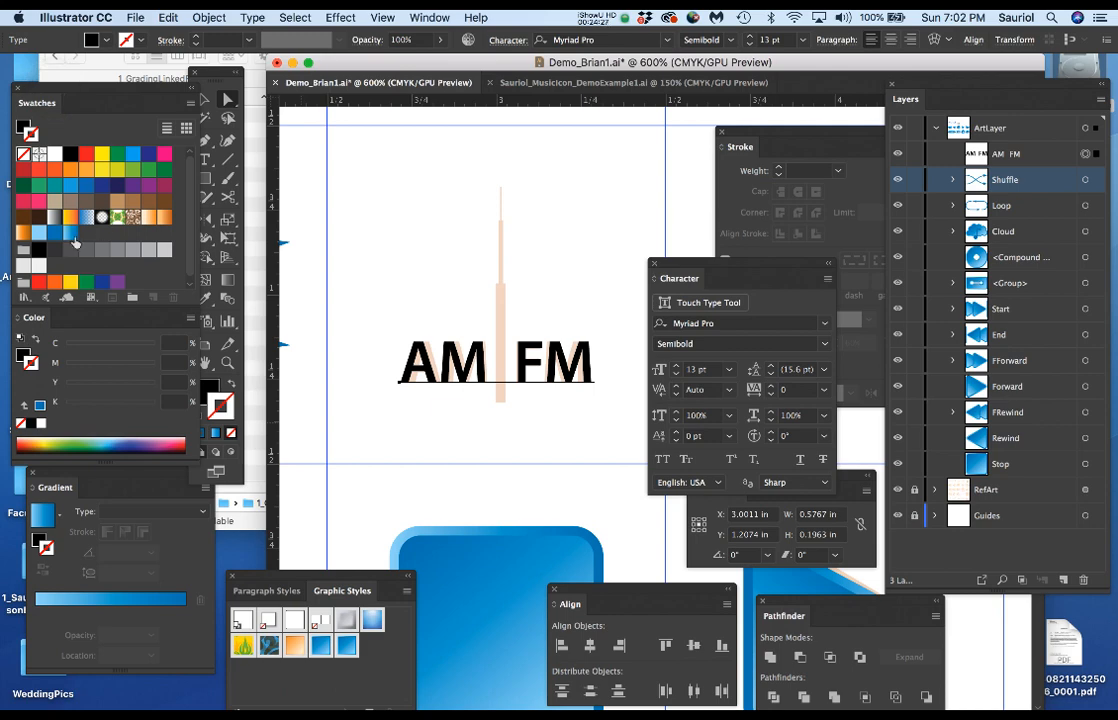
scroll(70, 260, "down", 1)
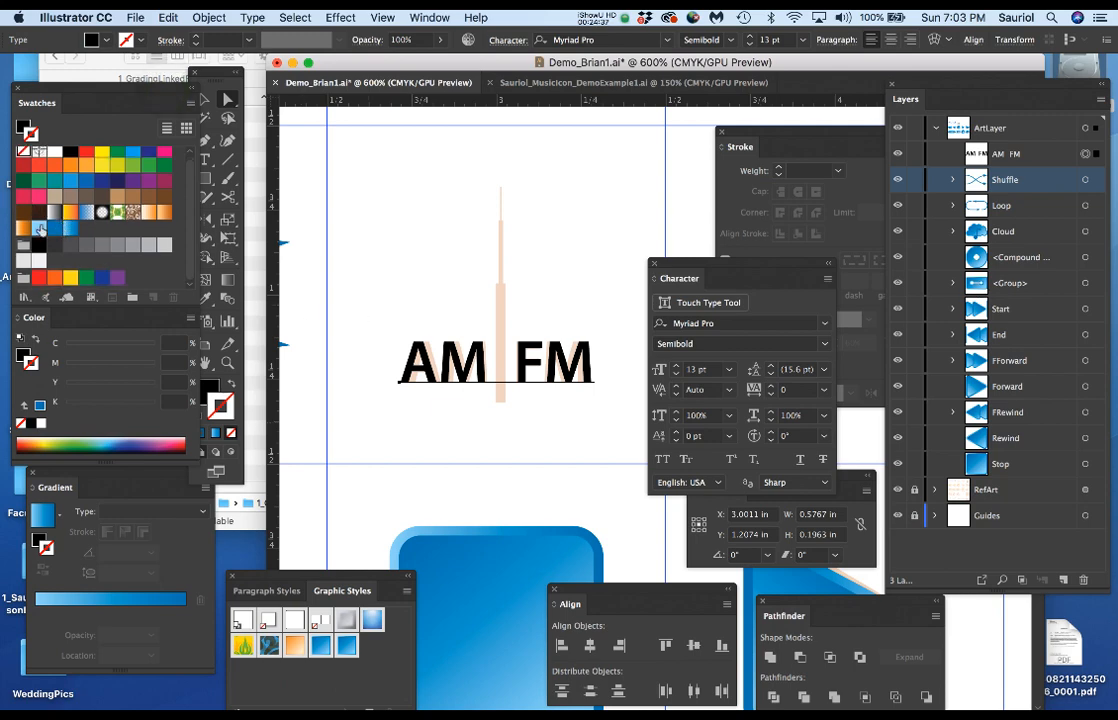
left_click(42, 228)
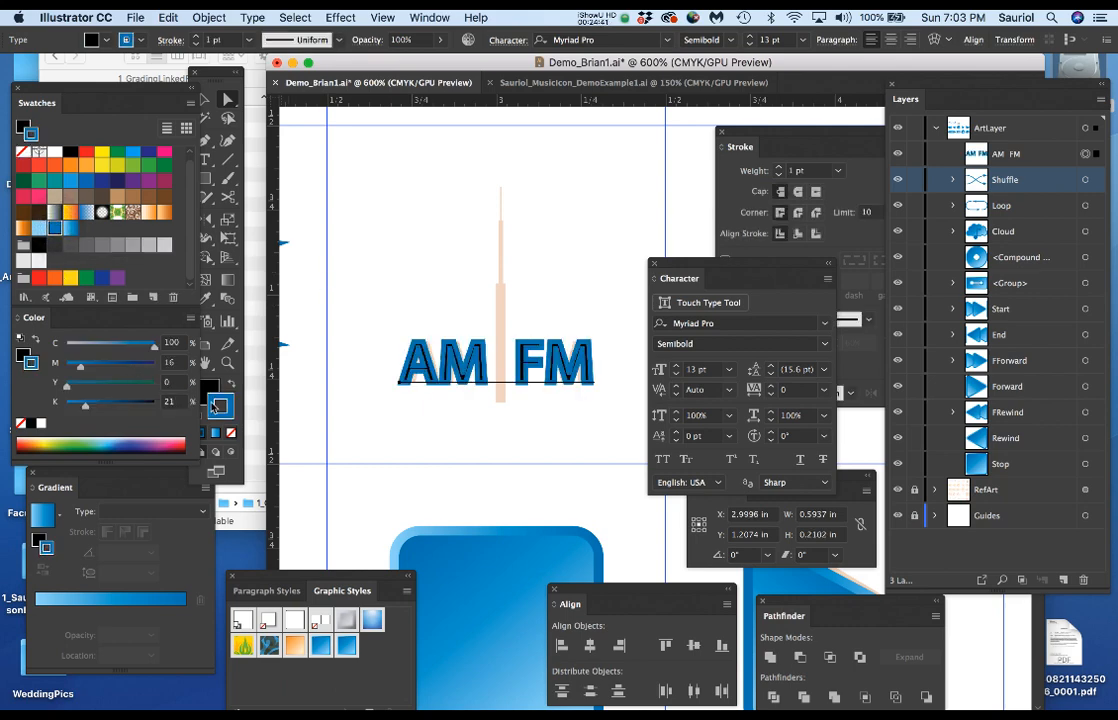
Step: Undo the AM FM text's blue stroke and apply the C 100, M 16, Y 0, K 21 swatch to its fill instead
key("super+z")
left_click_drag(240, 70, 250, 70)
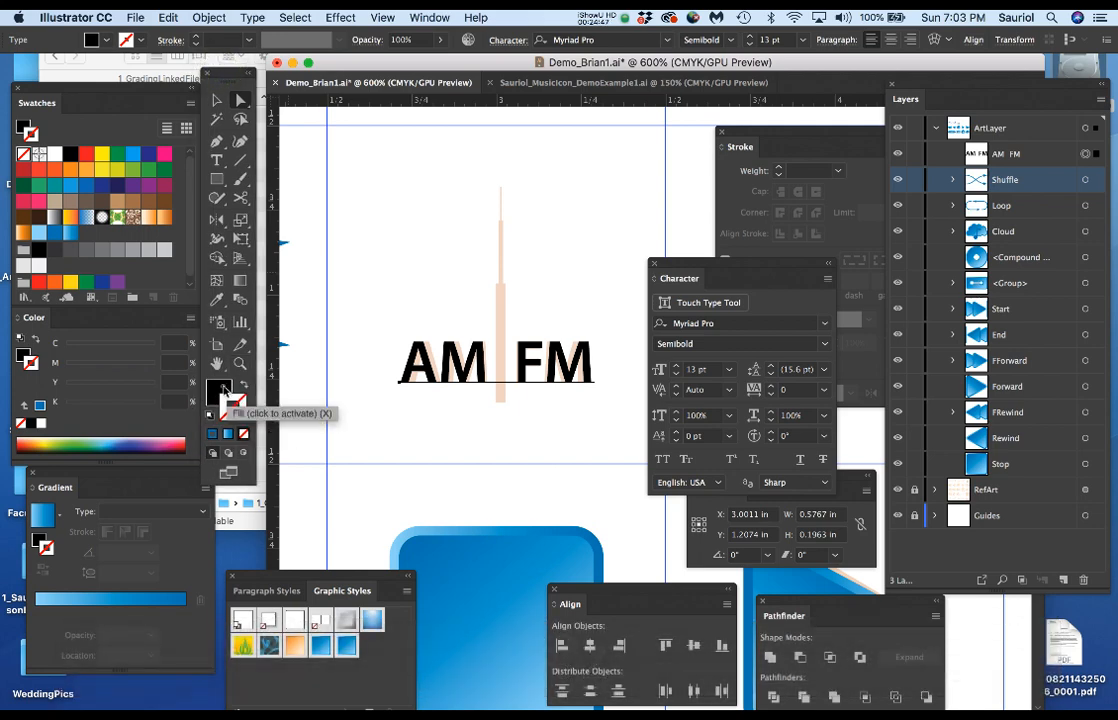
left_click(221, 390)
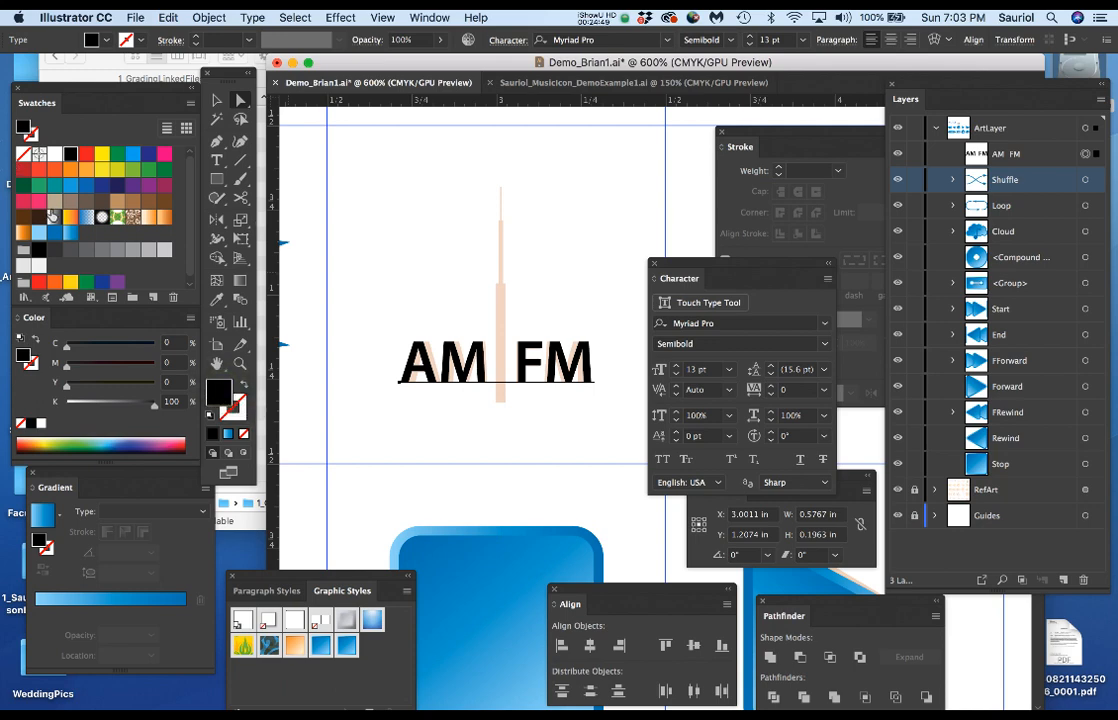
left_click(57, 234)
left_click(419, 309)
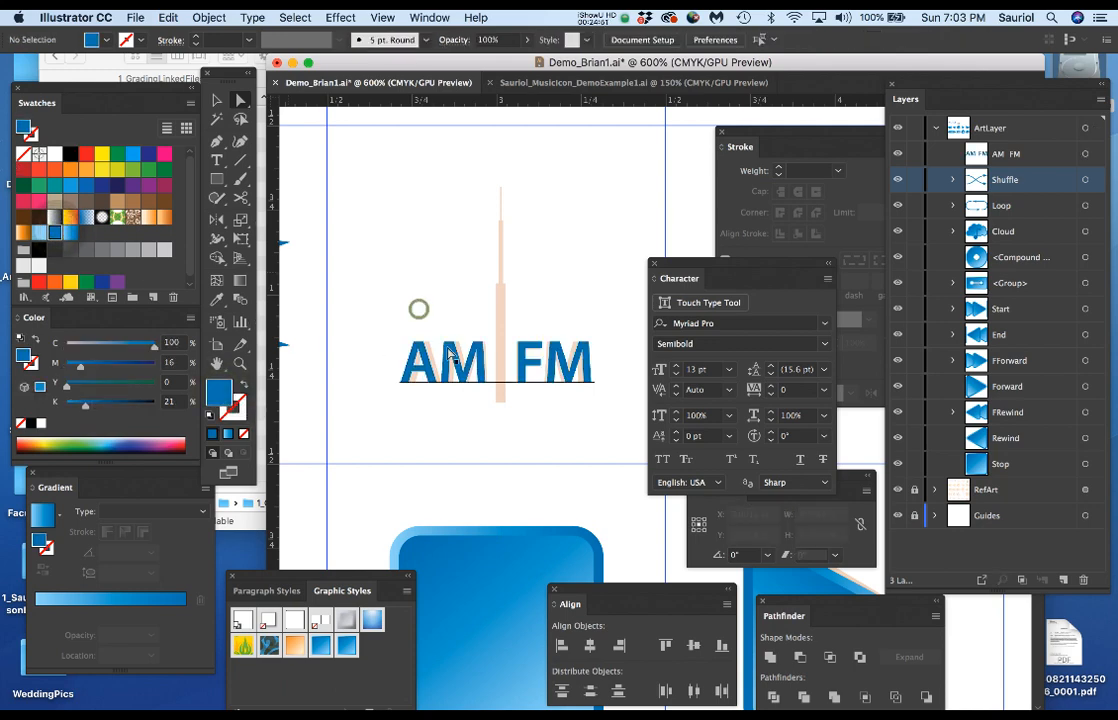
Step: Draw a rectangle about 0.028 in wide and 0.351 in high over the antenna's widest lower section
scroll(470, 370, "up", 2)
key("m")
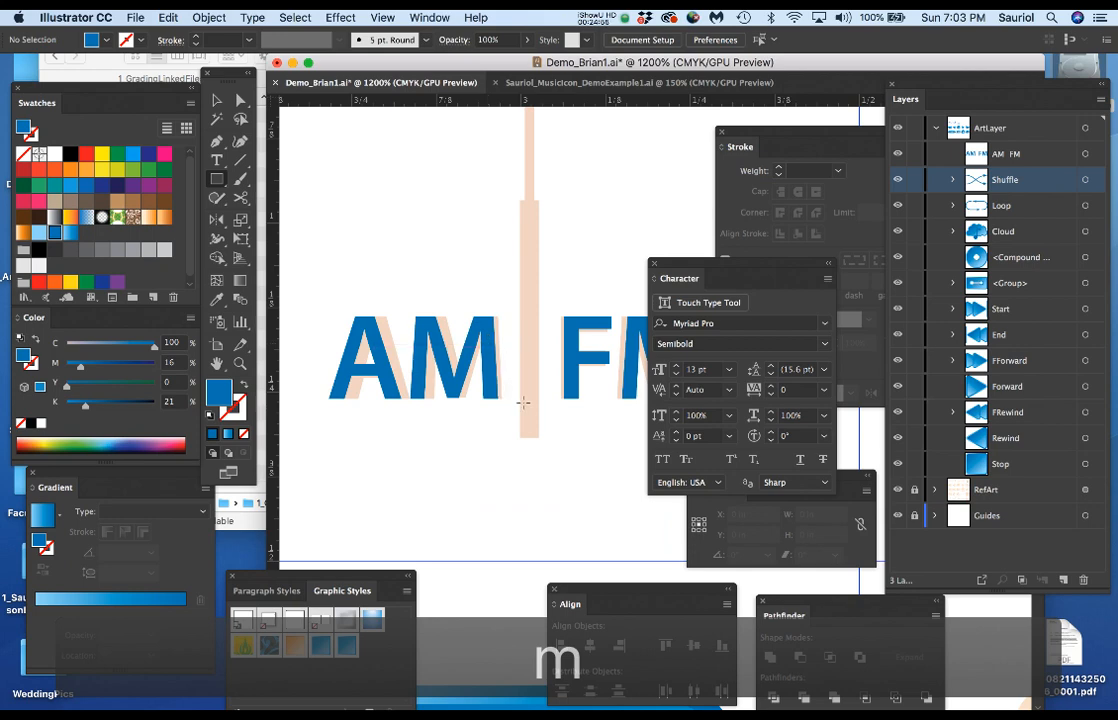
key("m")
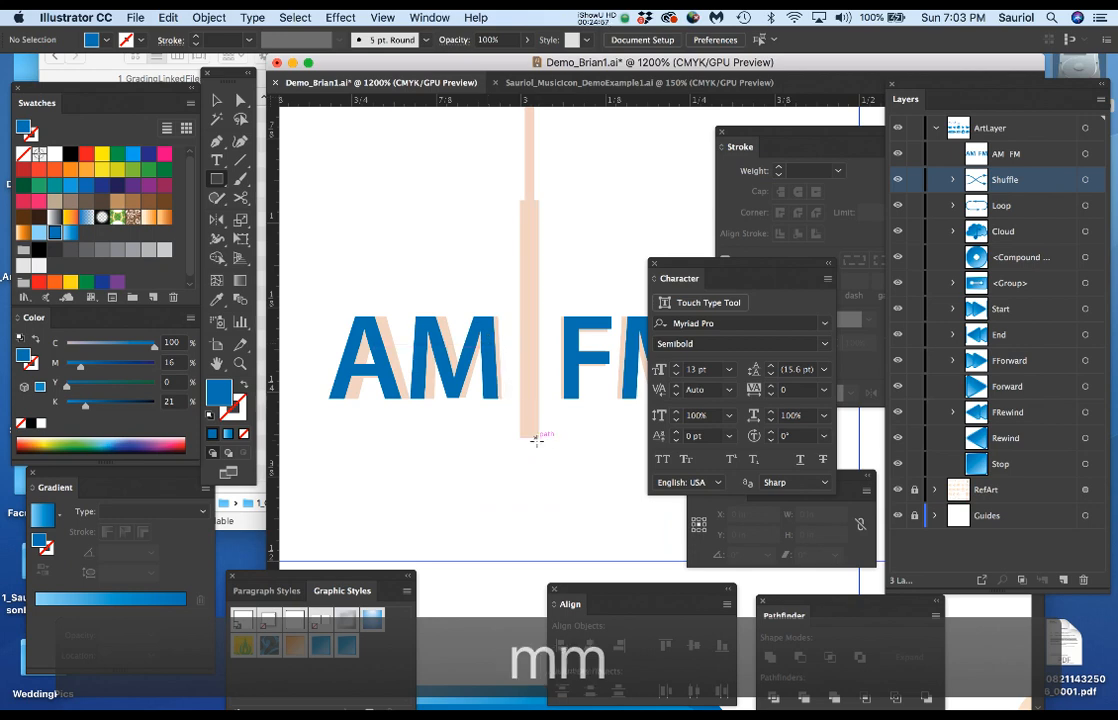
left_click_drag(538, 435, 520, 199)
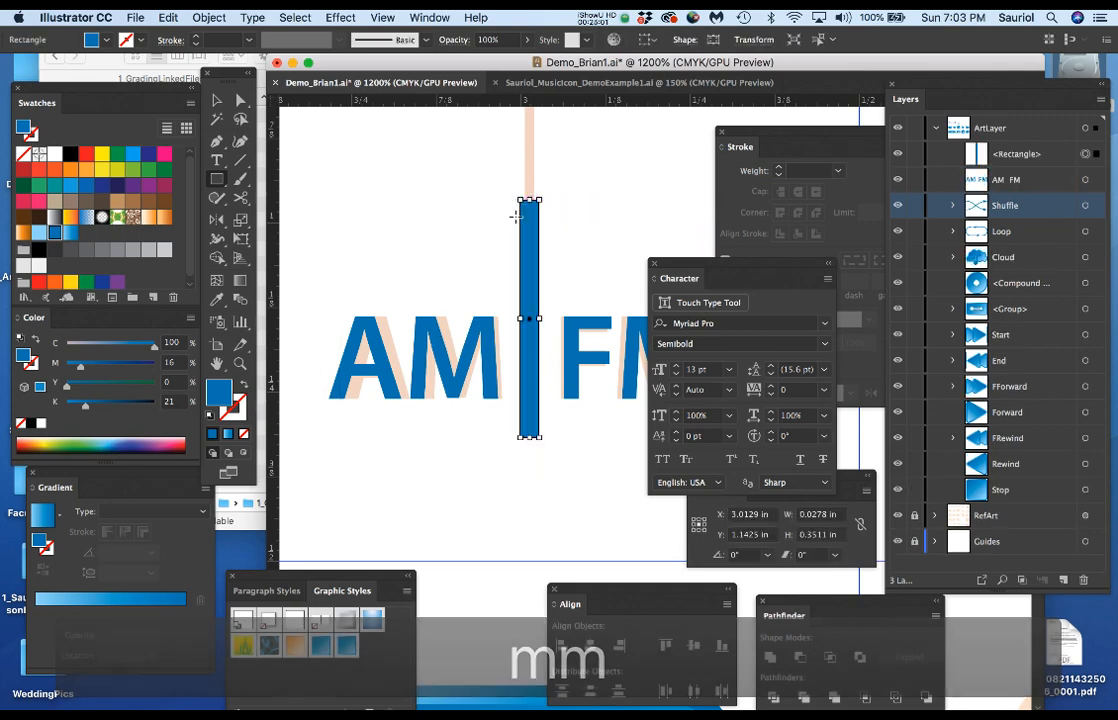
Step: Set the lower antenna rectangle's X position to 3 in
key("super")
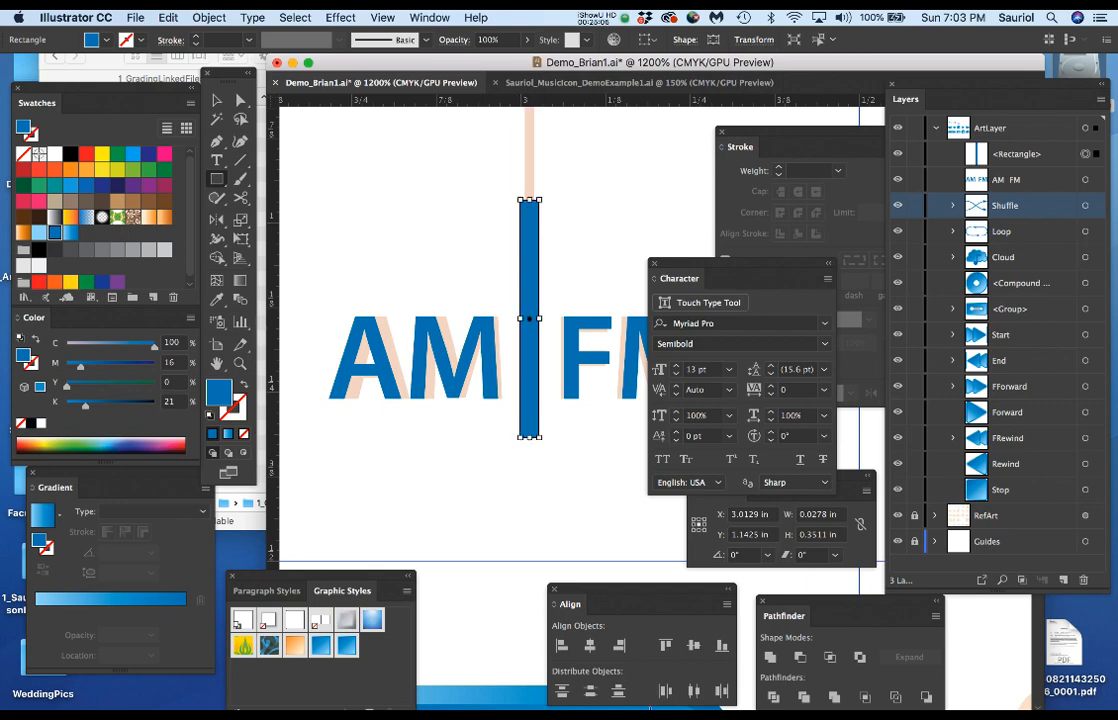
left_click_drag(848, 484, 522, 499)
left_click(443, 531)
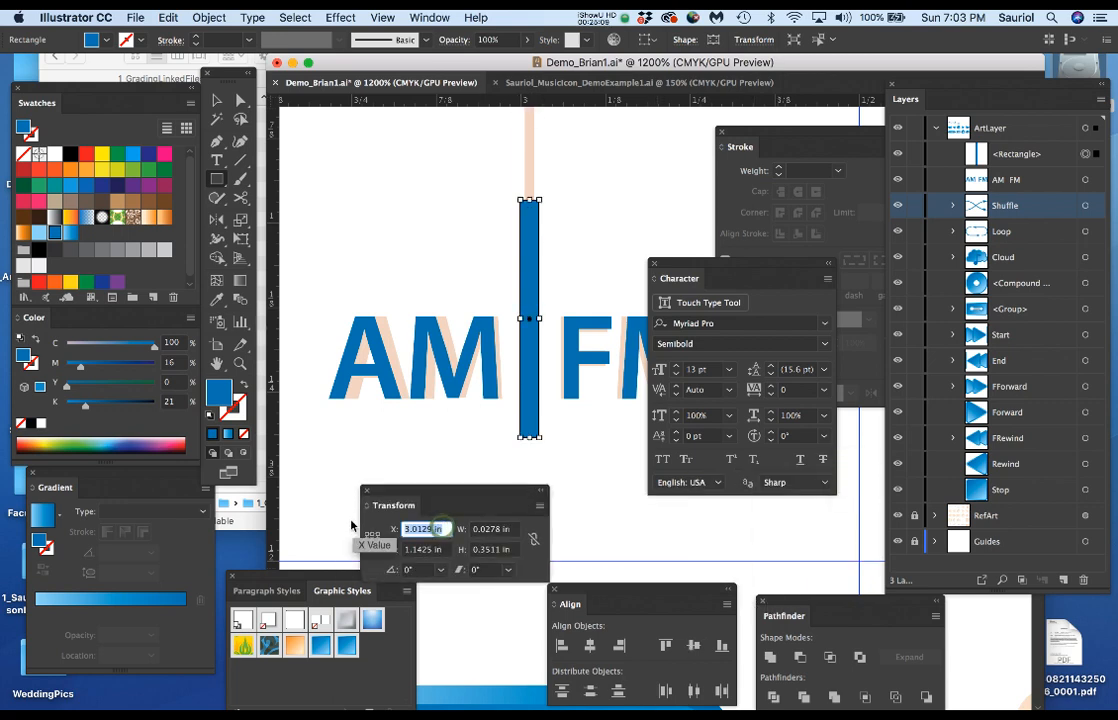
type("3")
key("Return")
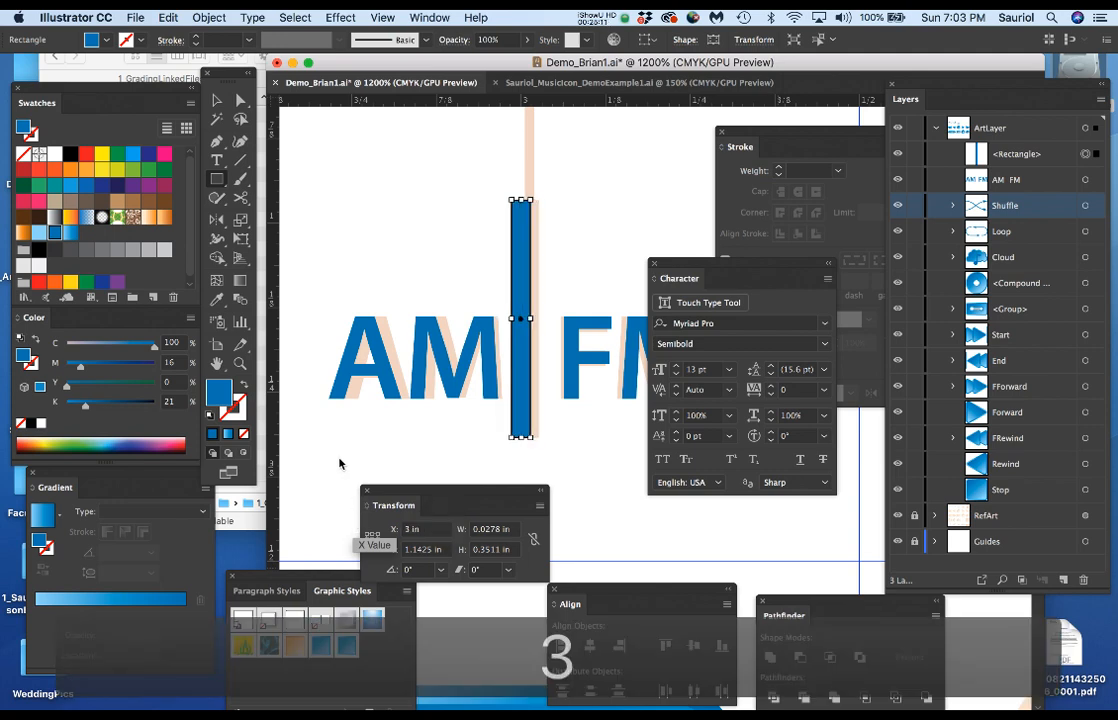
Step: Set the AM FM text's X position to 3 in
scroll(382, 435, "down", 2)
left_click_drag(437, 457, 482, 386)
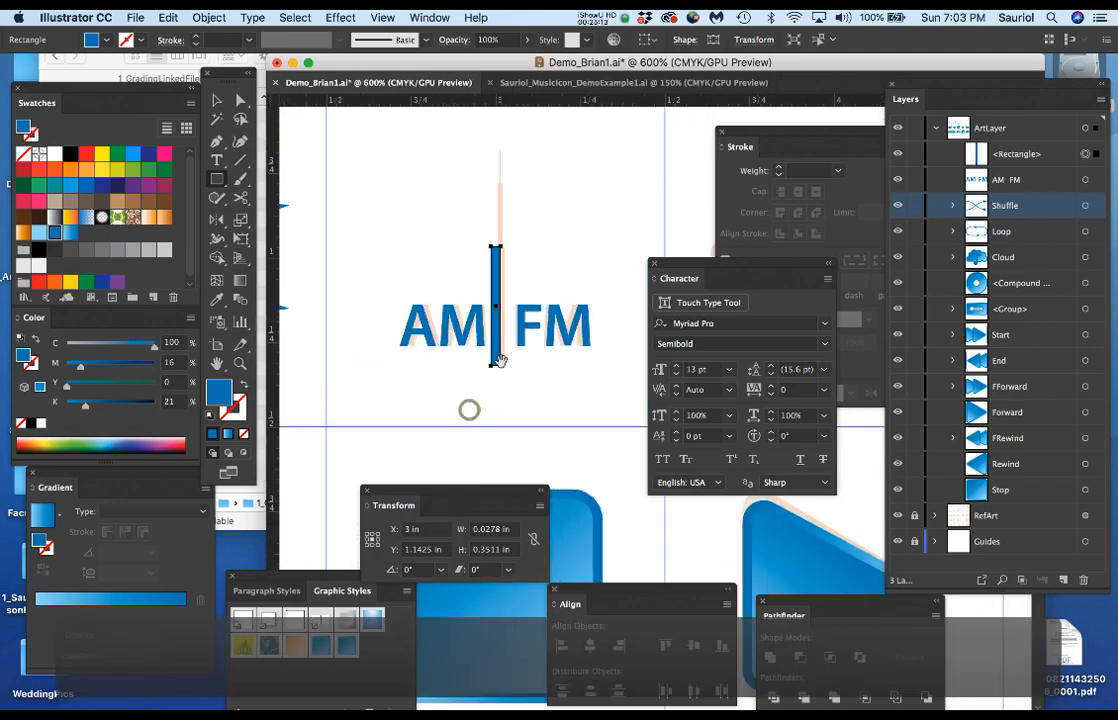
key("v")
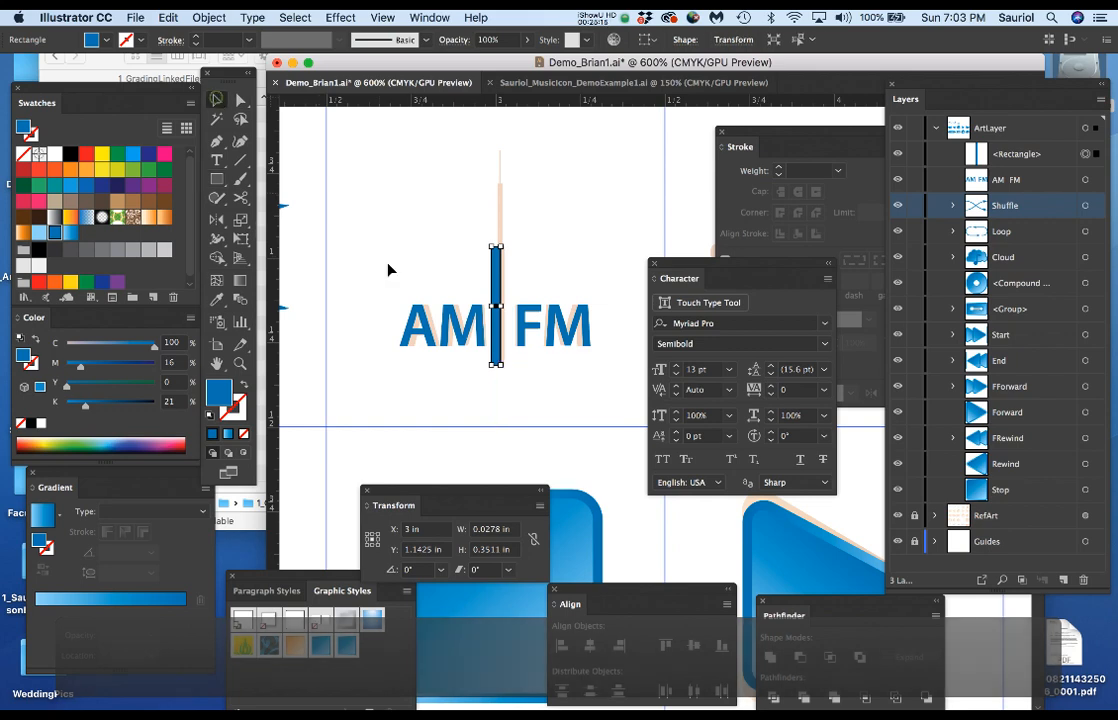
left_click(437, 328)
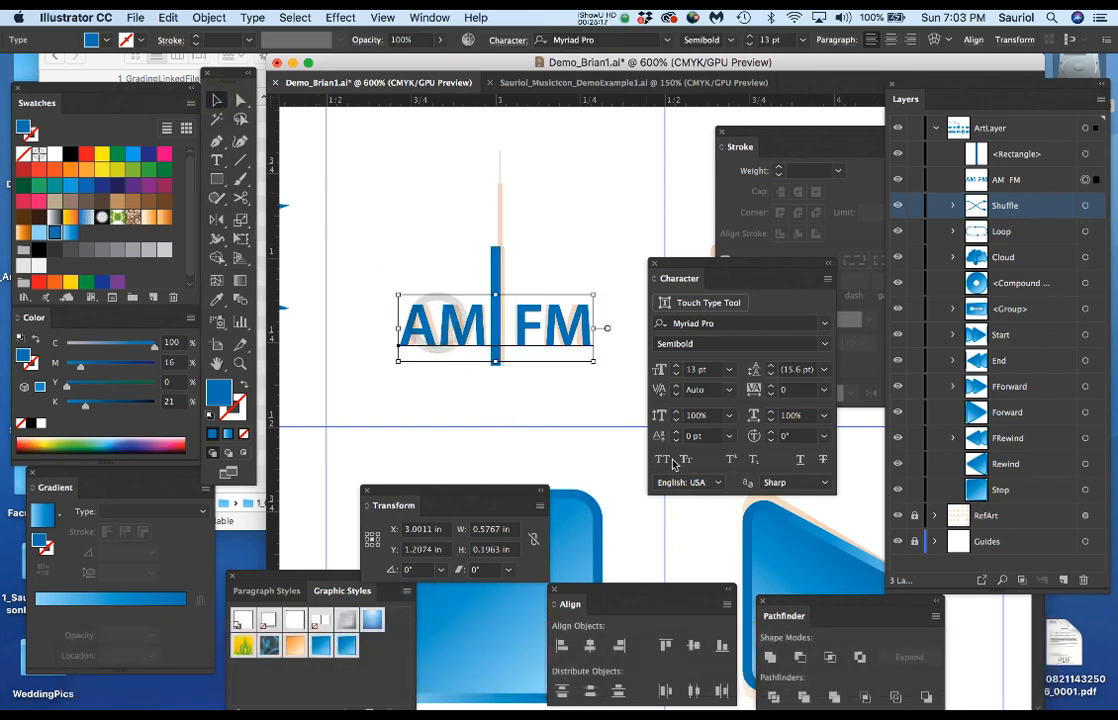
left_click(443, 529)
type("3")
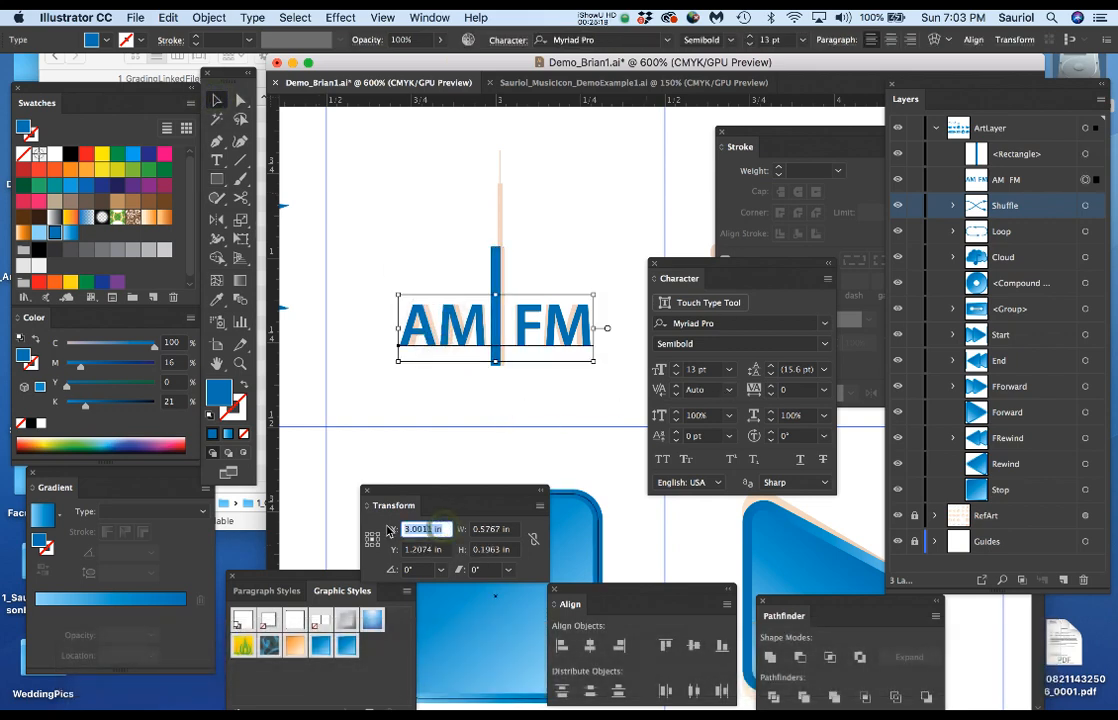
key("Return")
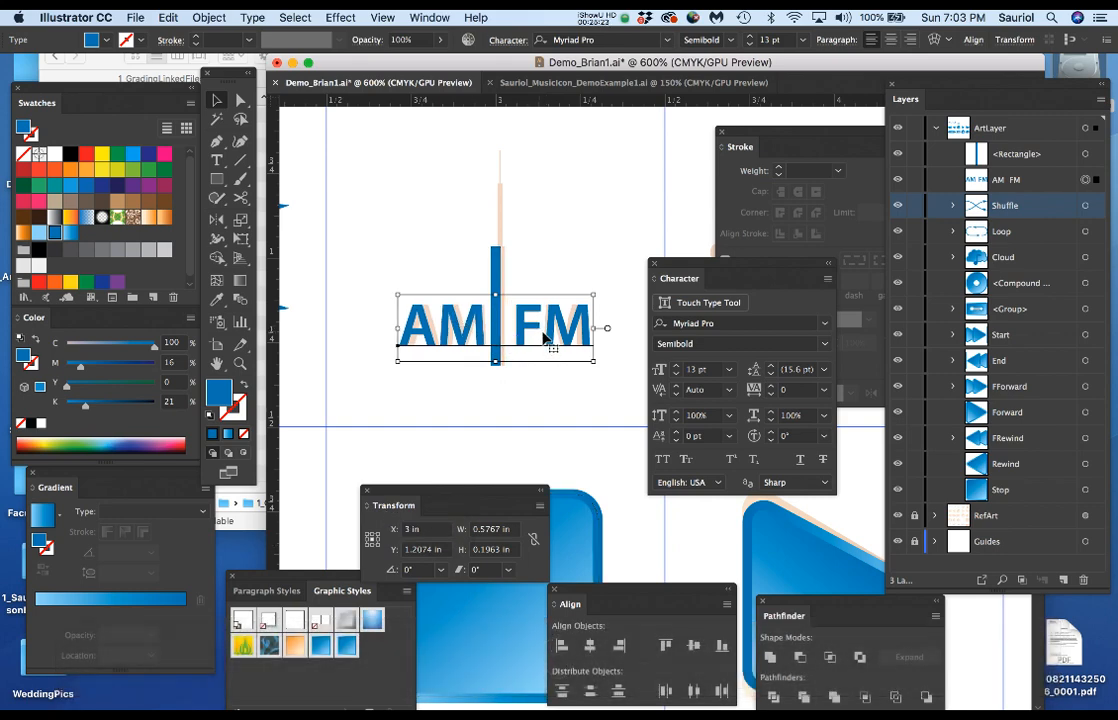
Step: Shift the AM FM text horizontally to about X 2.988 in so the lettering sits evenly around the antenna bar
left_click(507, 250)
left_click(497, 258)
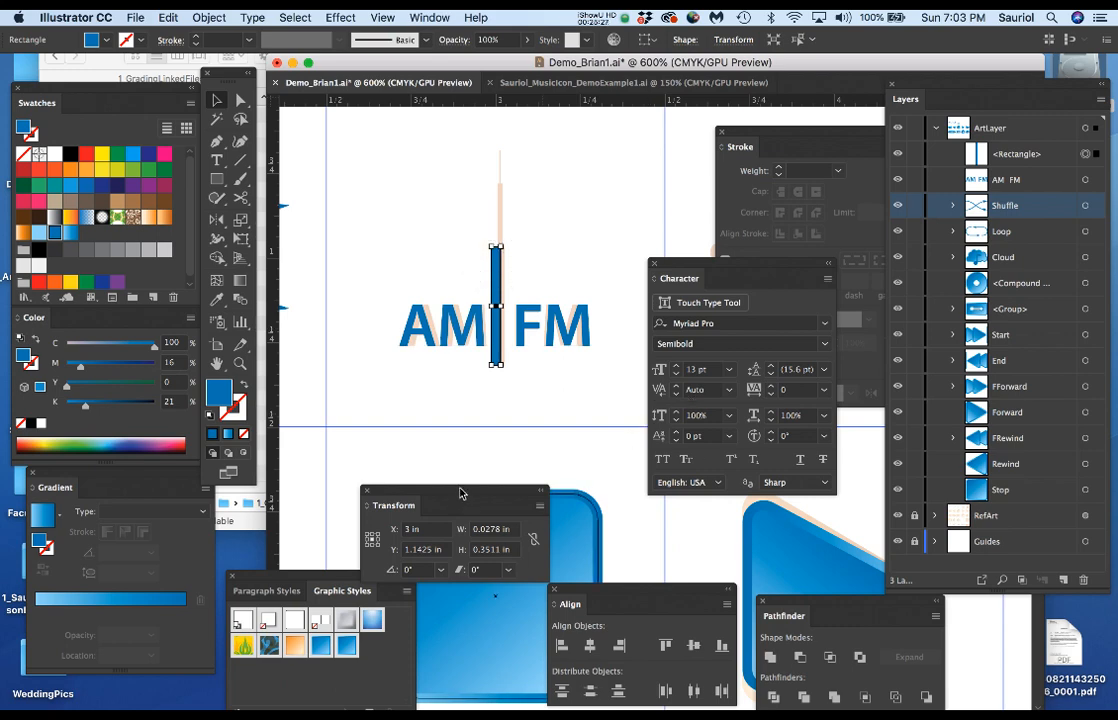
left_click_drag(460, 492, 514, 448)
left_click(439, 332)
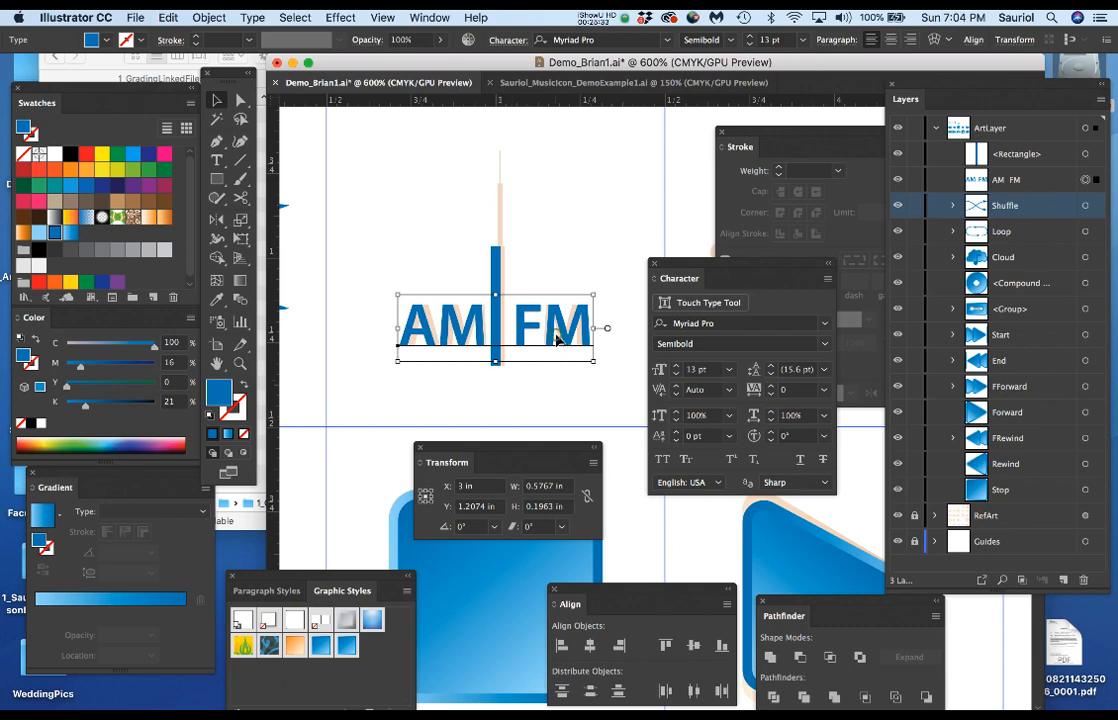
left_click_drag(556, 340, 552, 358)
left_click(545, 378)
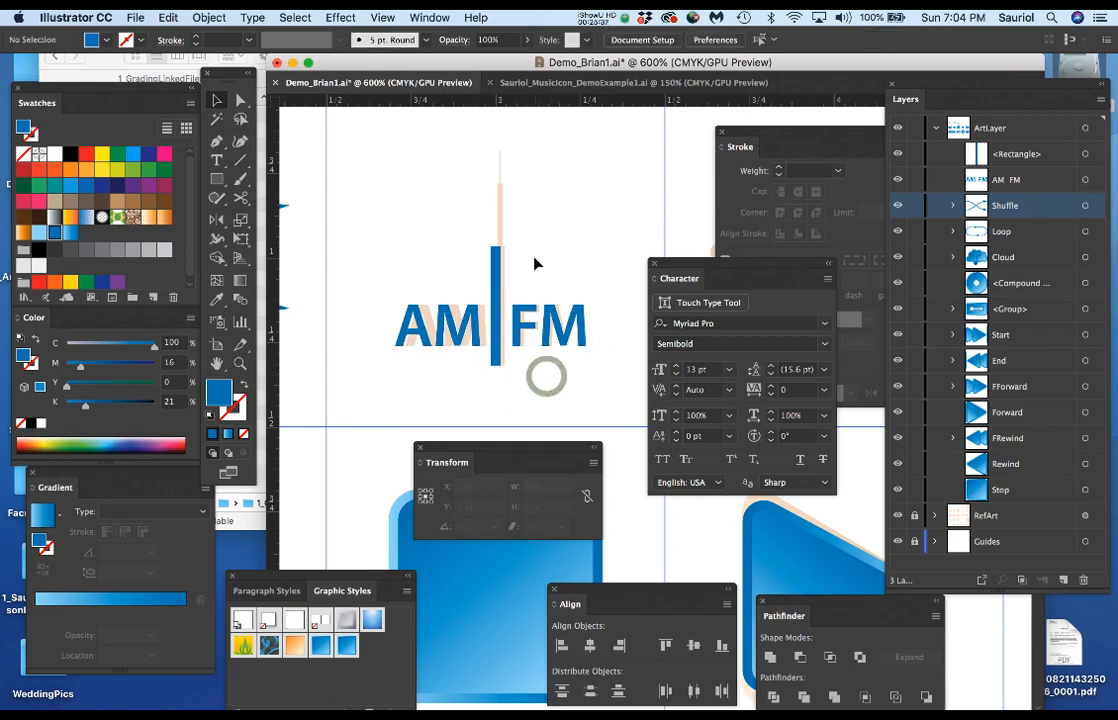
Step: Duplicate the antenna bar upward to about Y 0.959 in and narrow the copy from its center to about 0.012 in wide
left_click(495, 270)
scroll(498, 226, "up", 2)
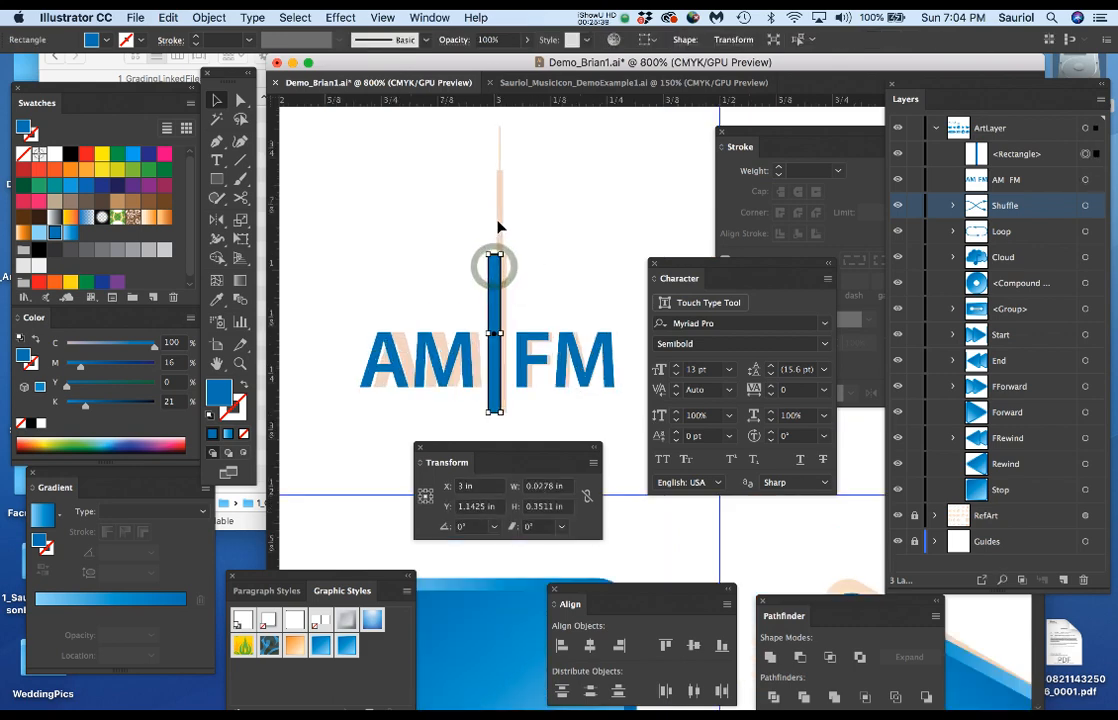
left_click_drag(515, 209, 505, 307)
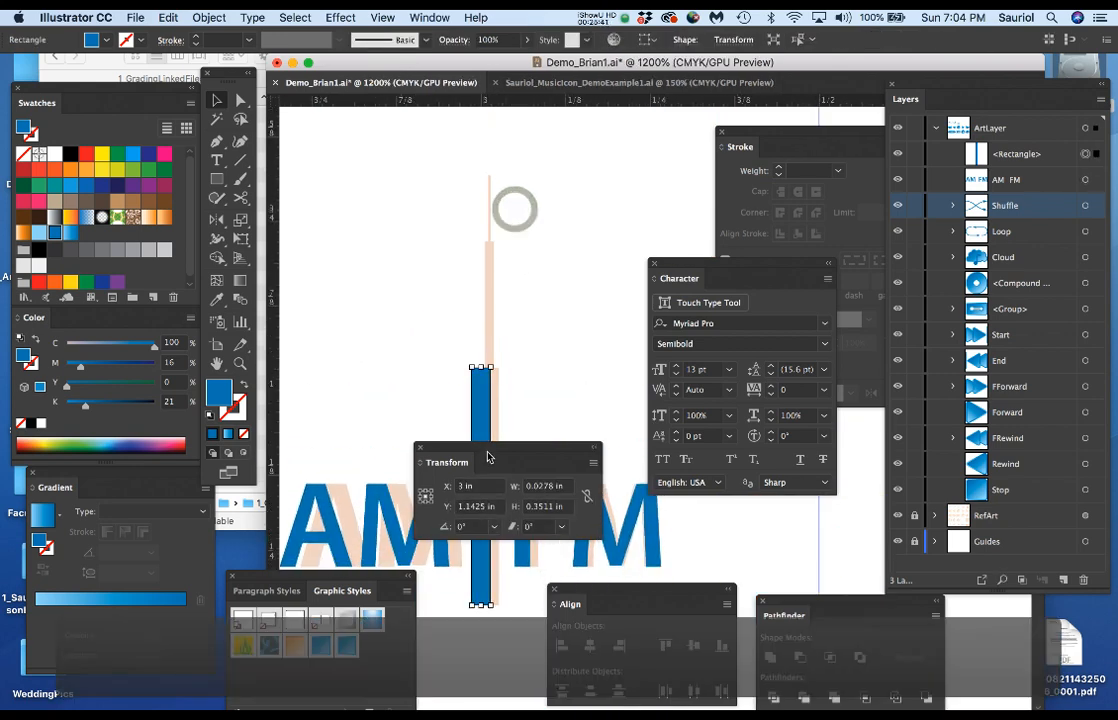
left_click_drag(493, 448, 693, 491)
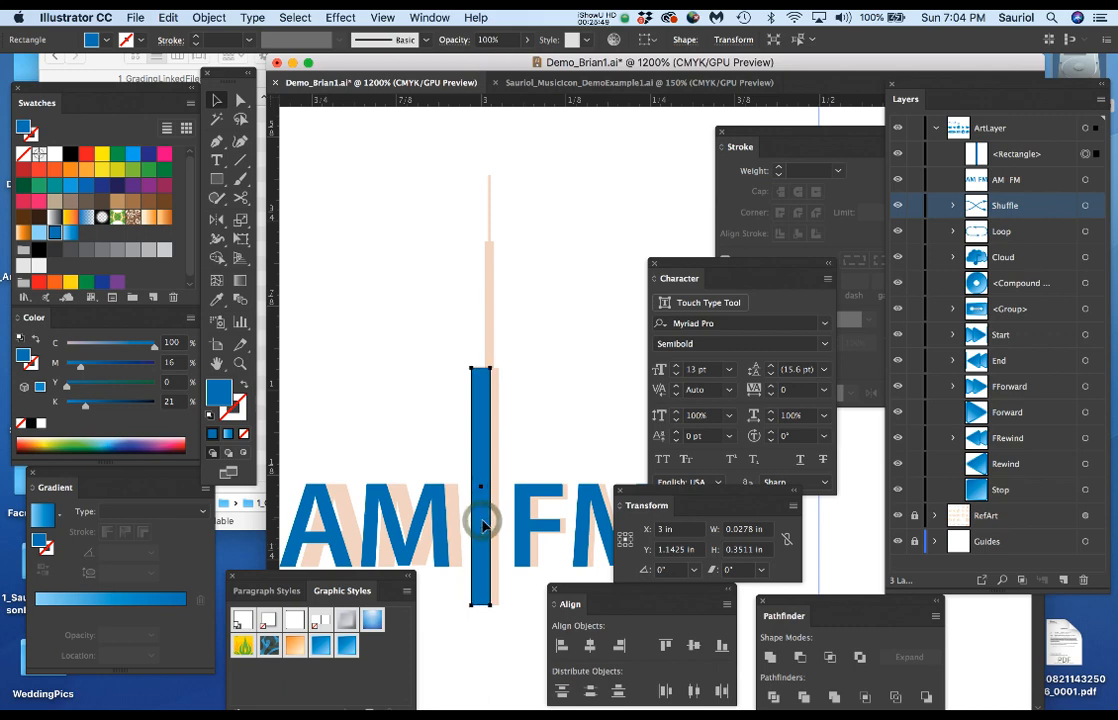
left_click_drag(482, 525, 493, 400)
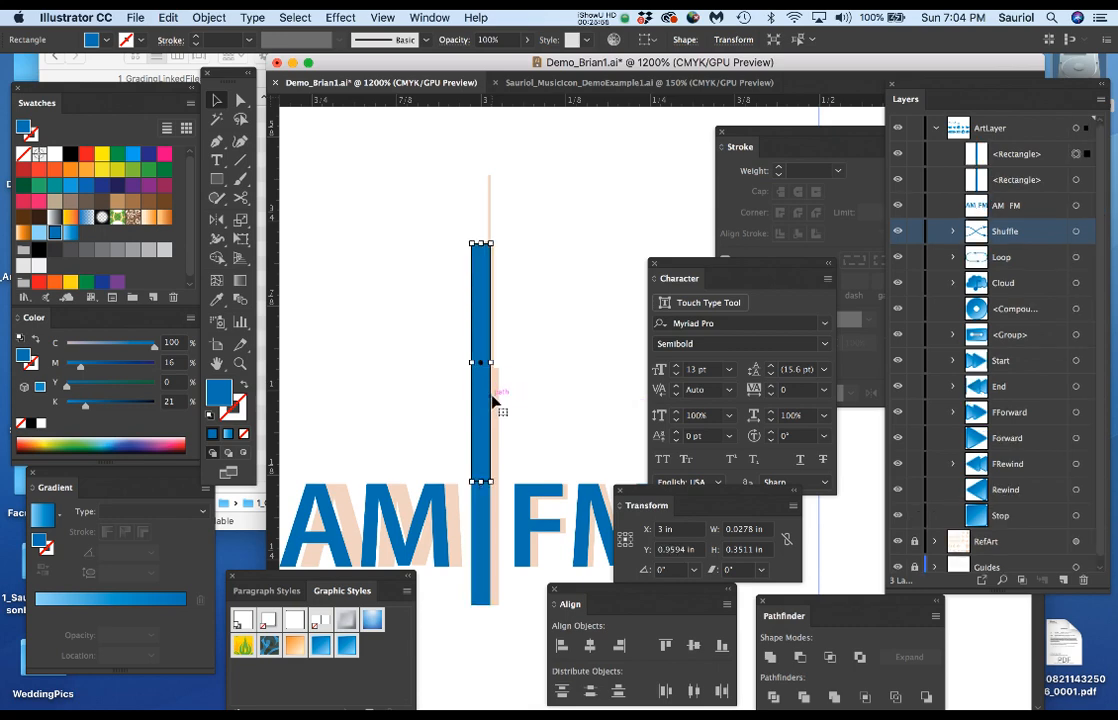
scroll(460, 400, "up", 1)
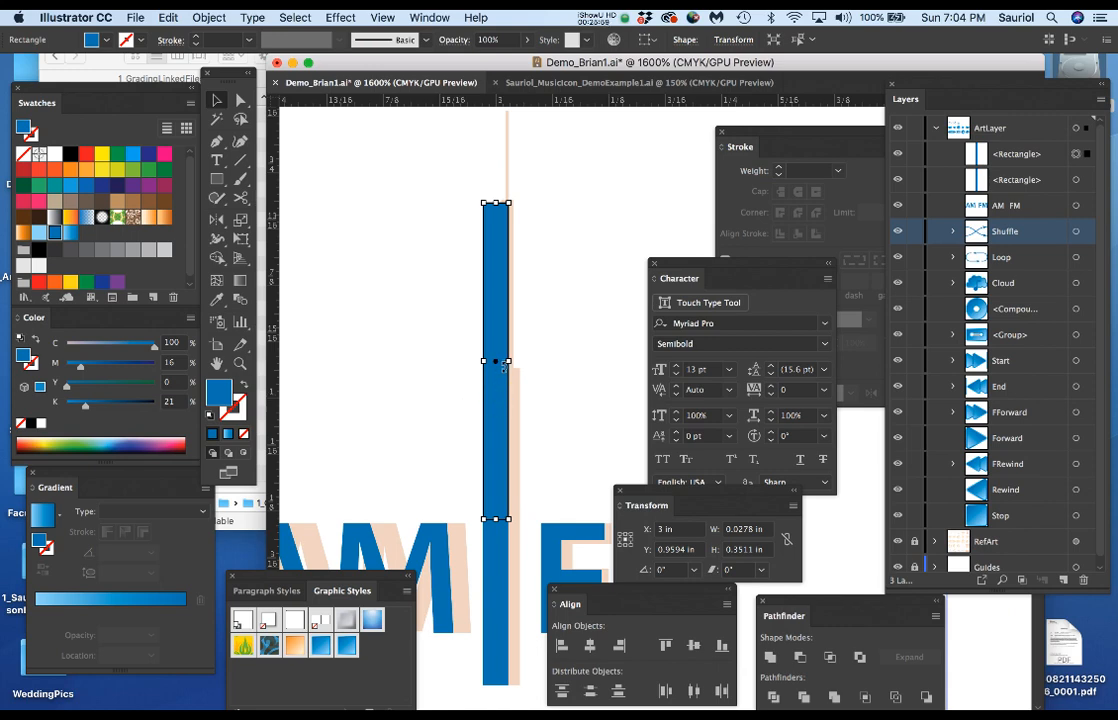
key("v")
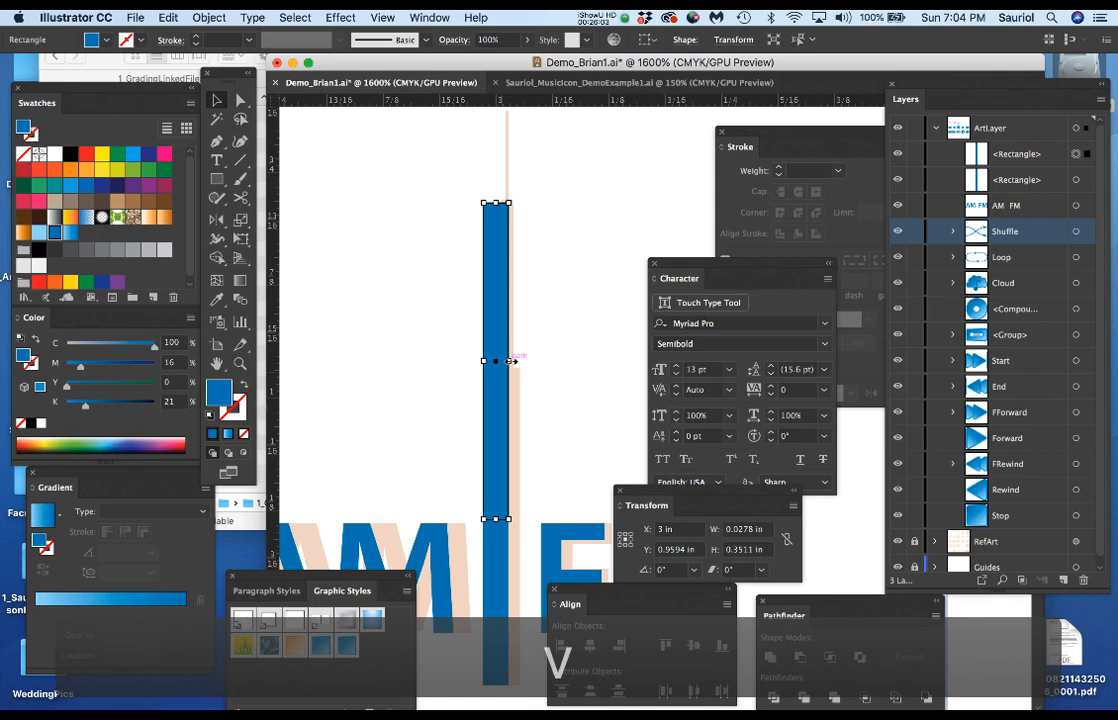
left_click_drag(509, 360, 501, 360)
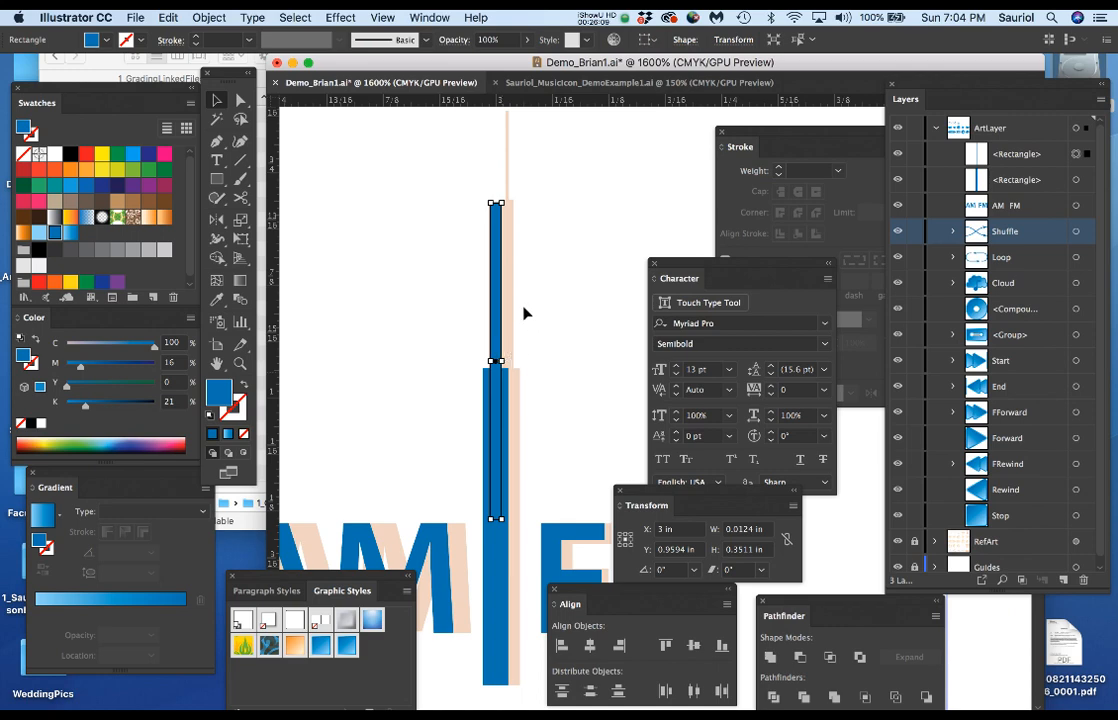
Step: Duplicate the middle antenna section upward to about Y 0.855 in and narrow the copy from its center to about 0.004 in wide
key("space")
left_click_drag(540, 284, 501, 416)
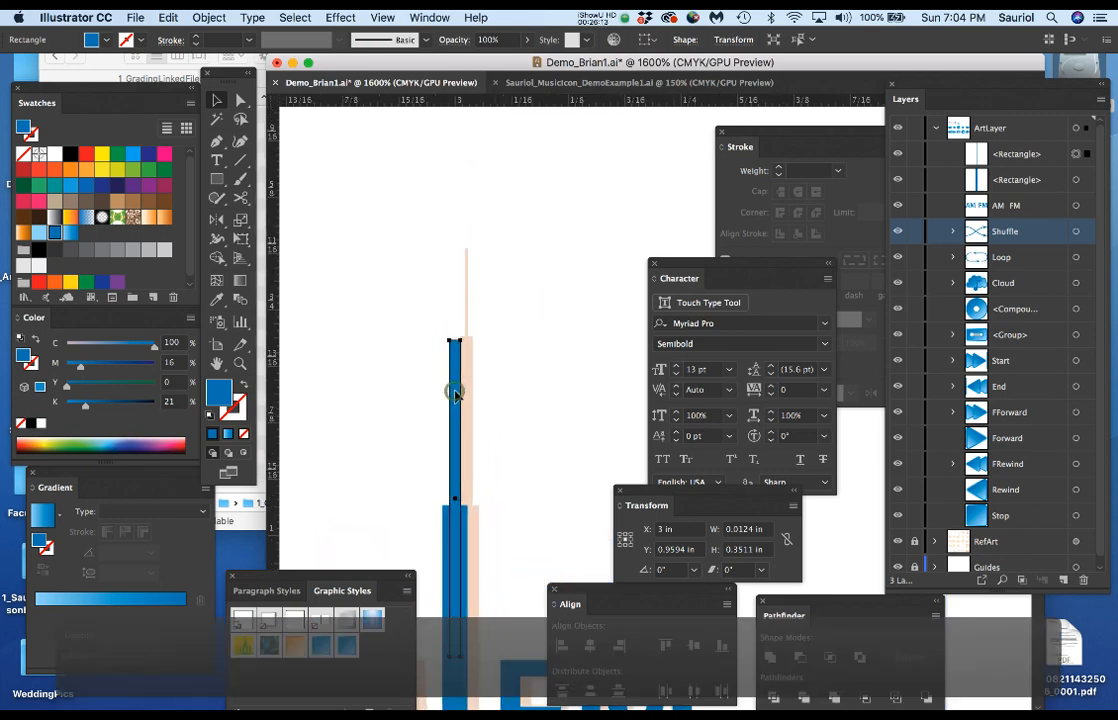
left_click_drag(455, 393, 452, 303)
key("super+equal")
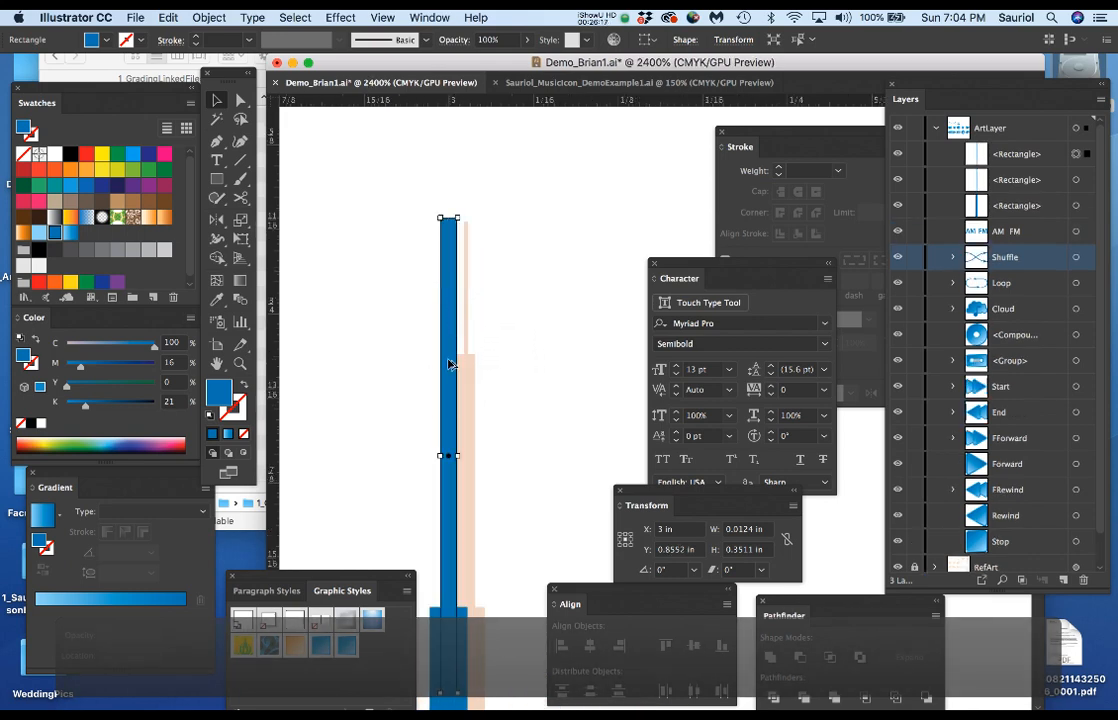
key("super+equal")
left_click_drag(561, 470, 588, 411)
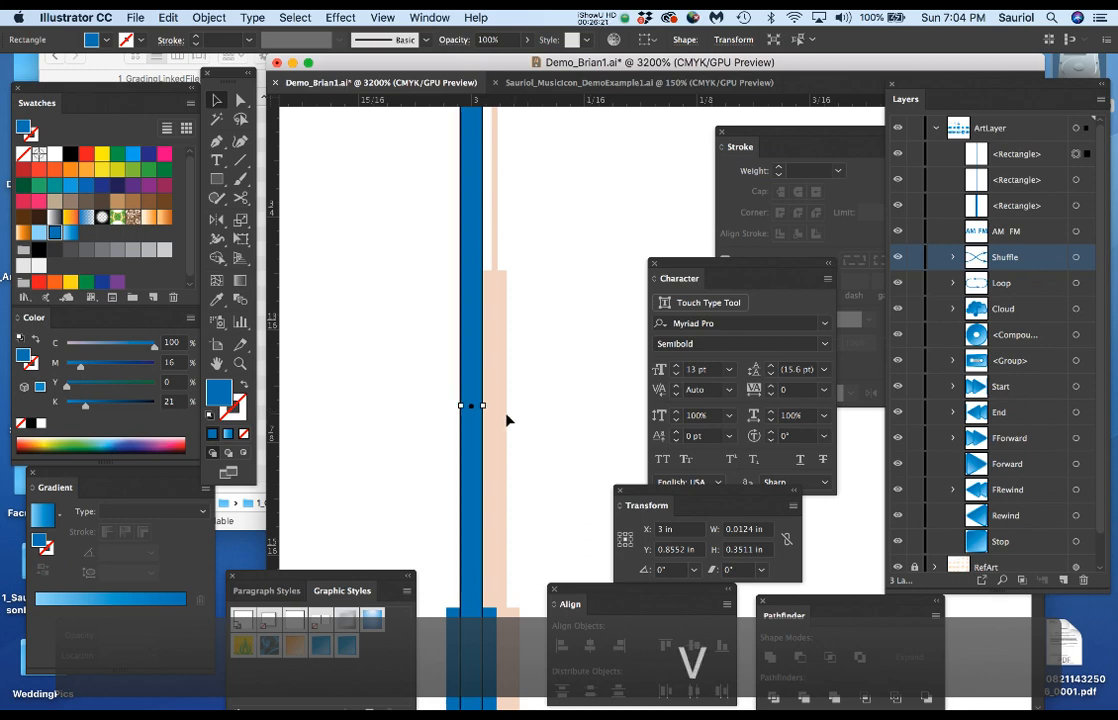
left_click_drag(484, 405, 472, 407)
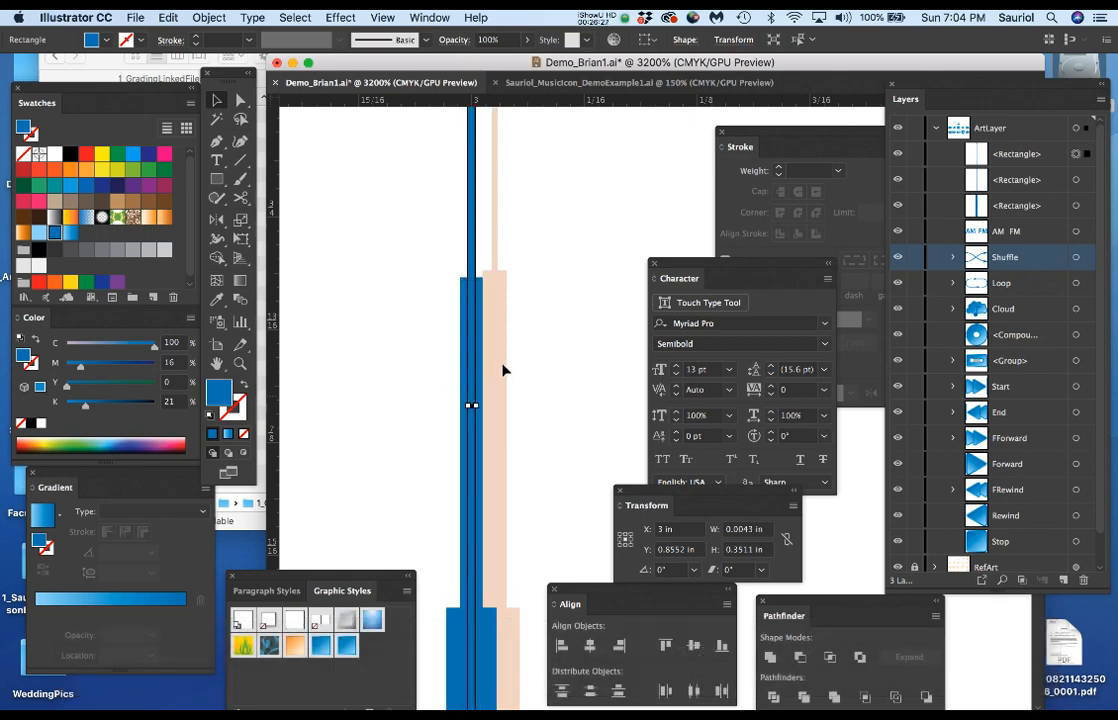
Step: Unite the three antenna rectangles into one shape, leaving out the text, and save the document
key("super+minus")
key("super+minus")
left_click_drag(527, 371, 532, 272)
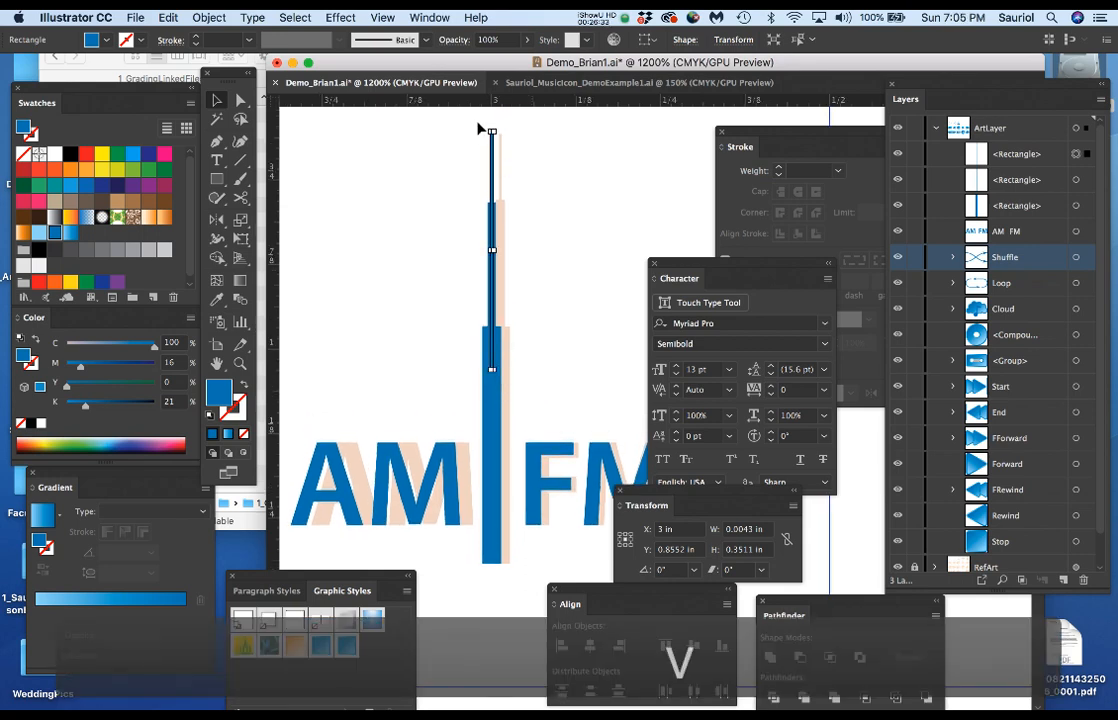
left_click_drag(507, 591, 483, 370)
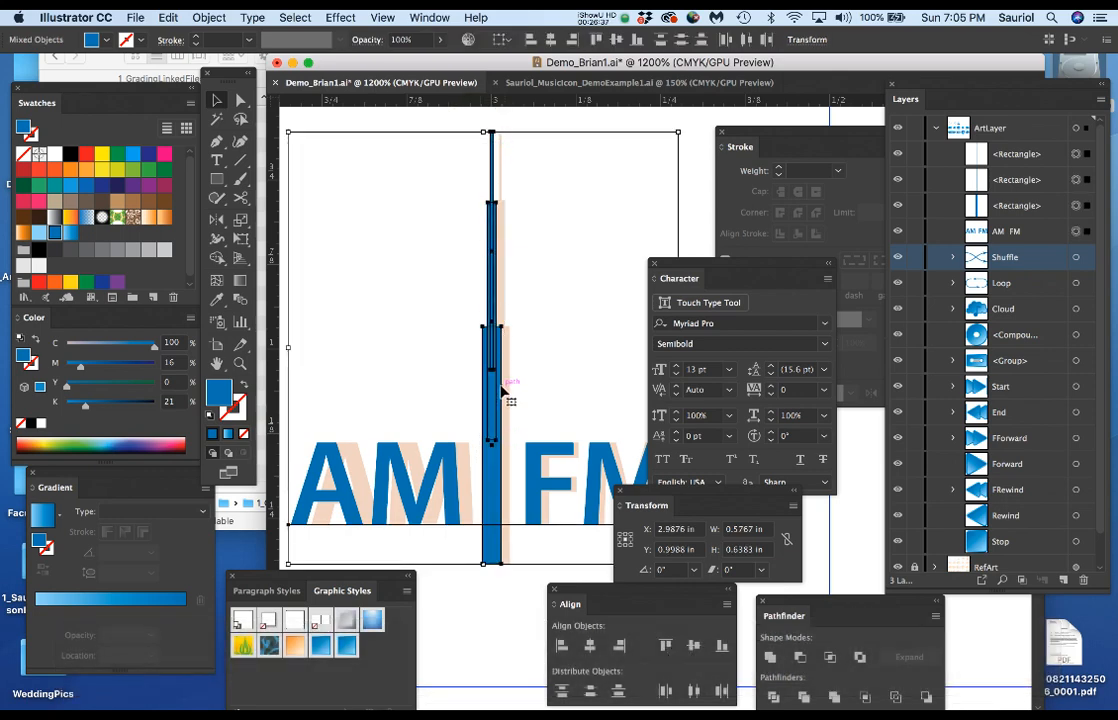
left_click_drag(472, 119, 516, 405)
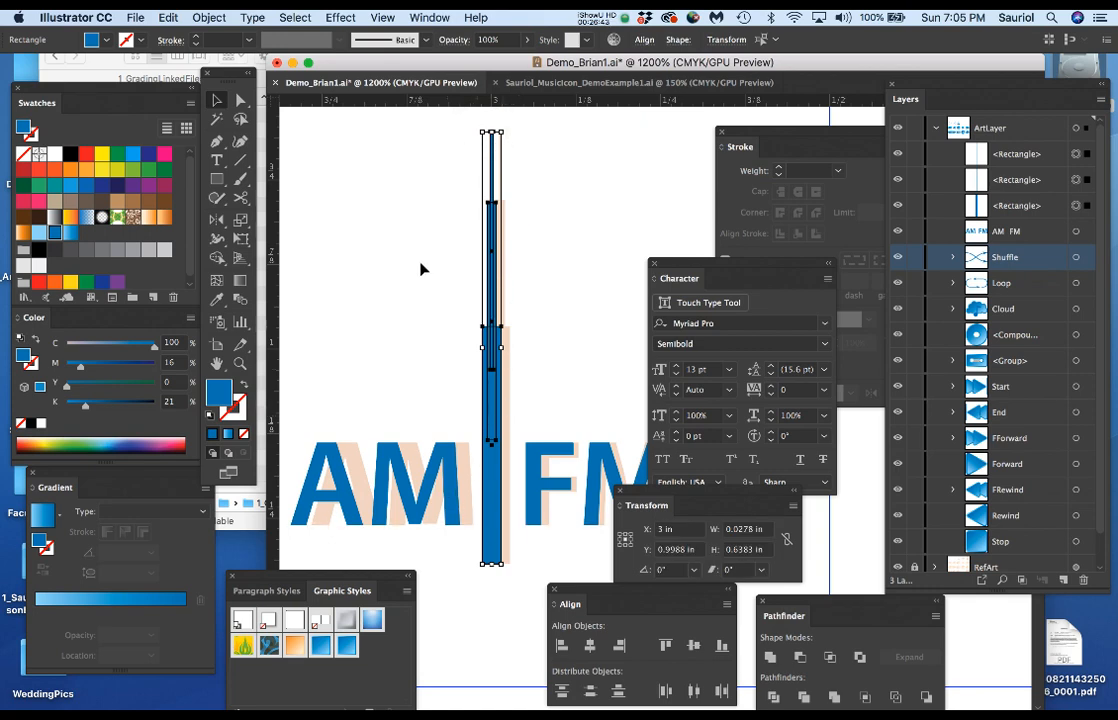
left_click_drag(543, 330, 523, 397)
left_click_drag(797, 607, 632, 152)
left_click(603, 203)
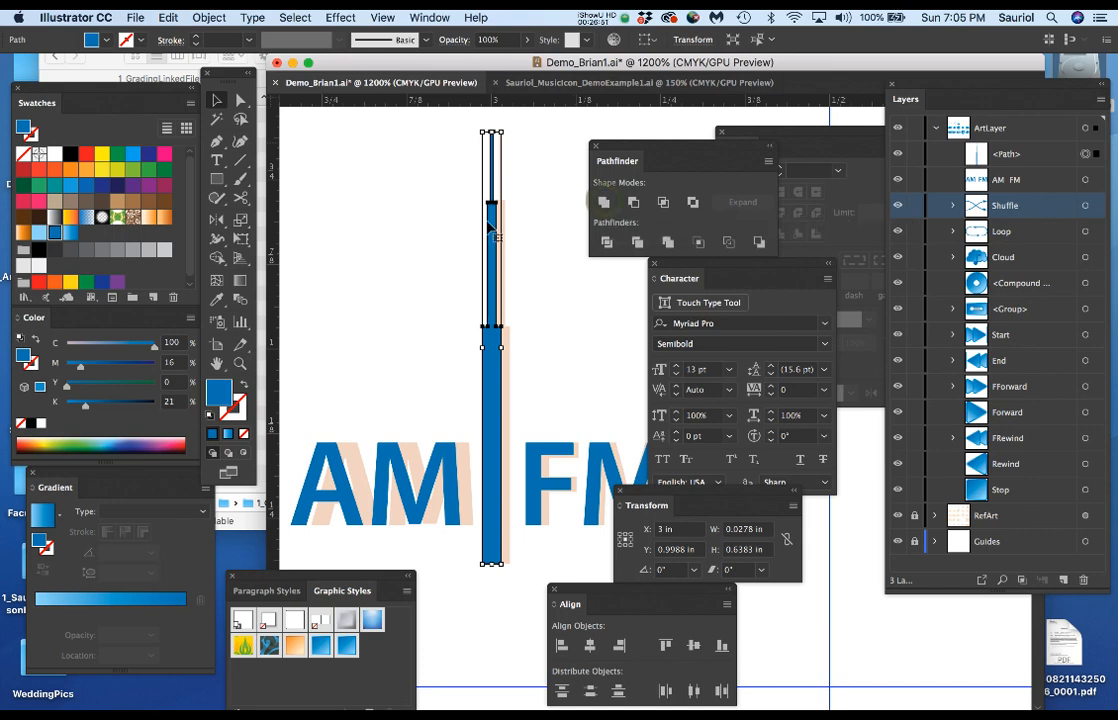
key("super+s")
Step: Group the united antenna shape with the AM FM text
scroll(515, 345, "down", 5)
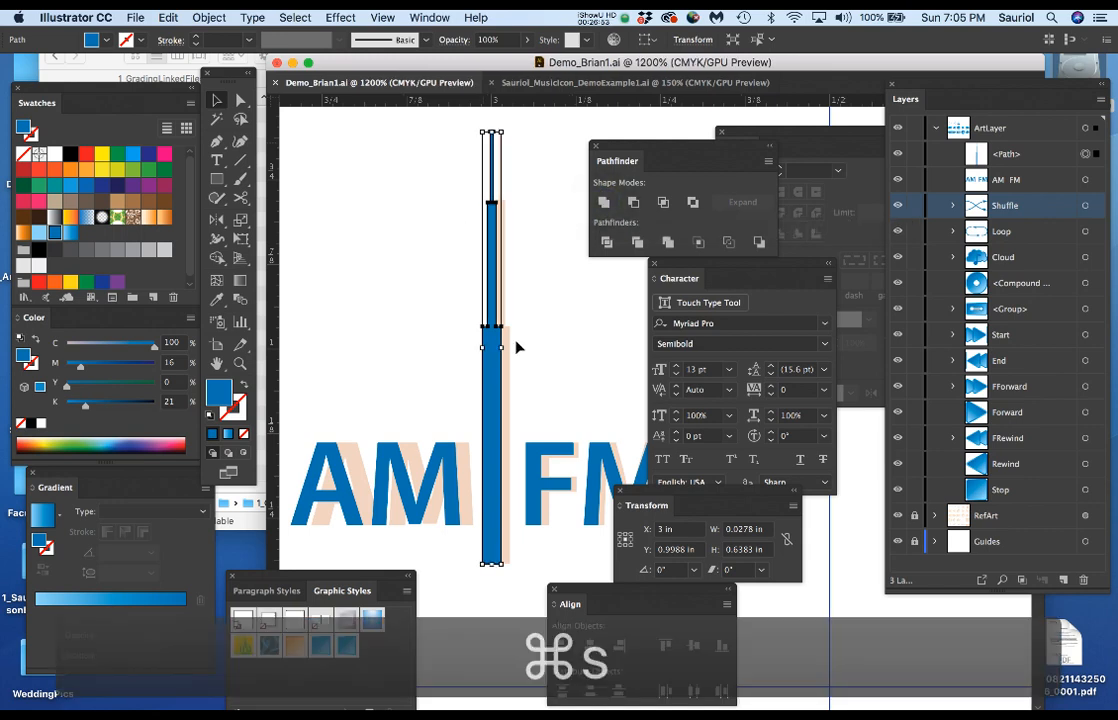
left_click_drag(534, 339, 479, 282)
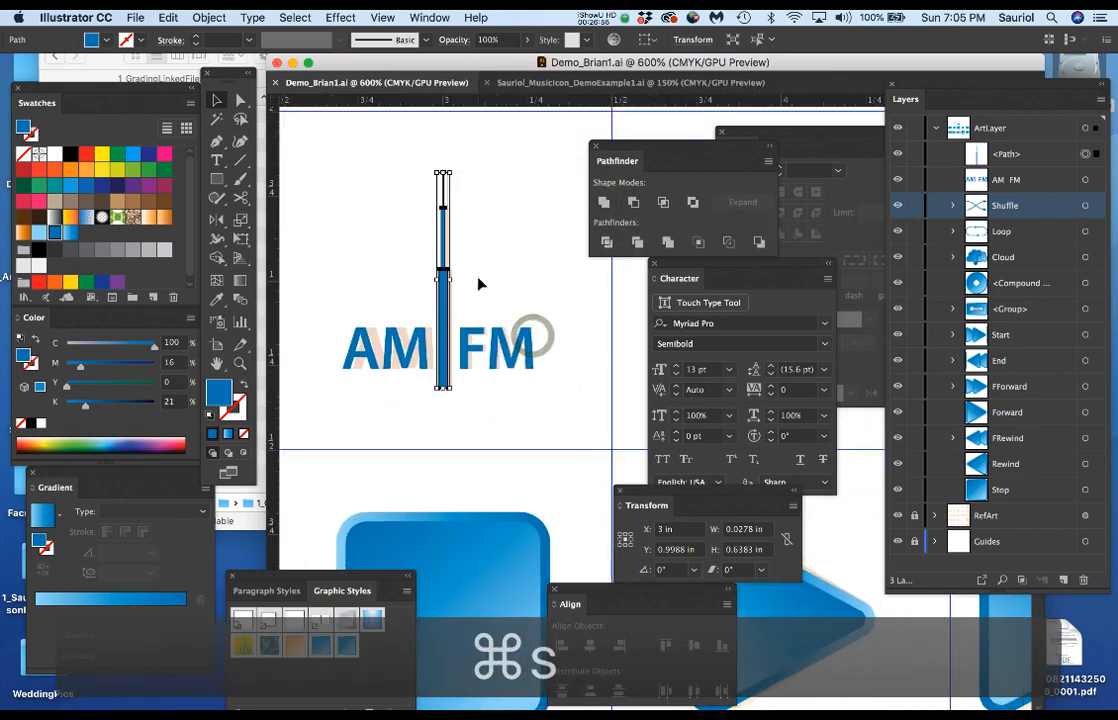
left_click_drag(318, 155, 570, 418)
key("super+g")
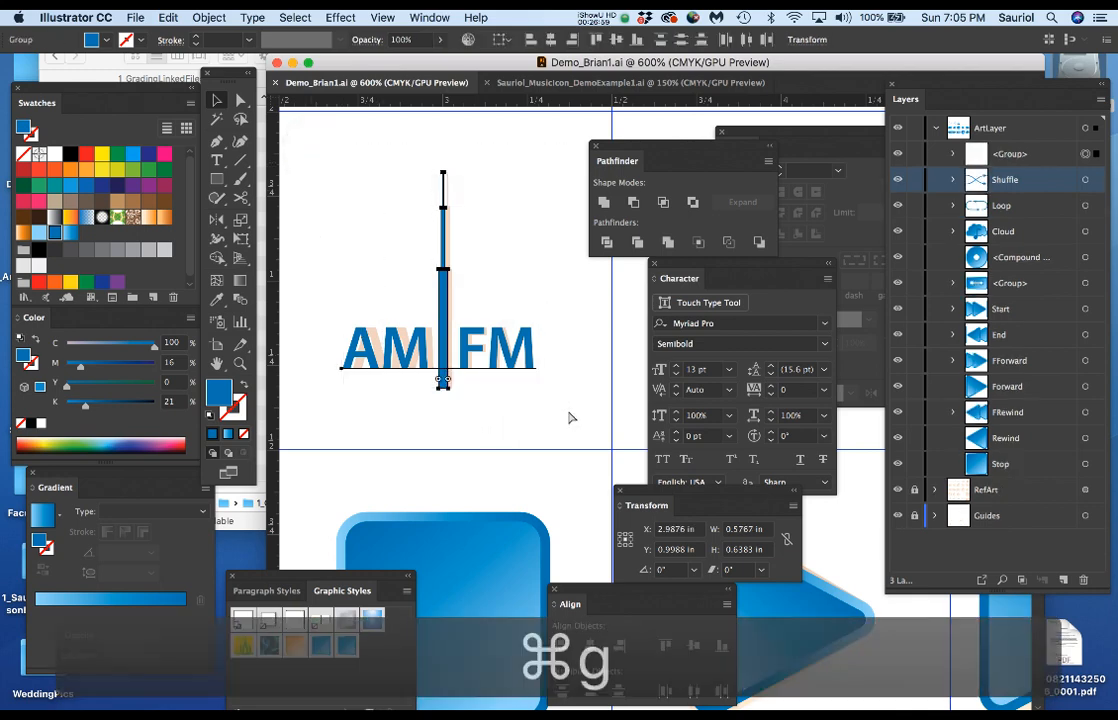
Step: Rename the grouped radio icon as AM_FM and save the document
double_click(1012, 154)
type("AM")
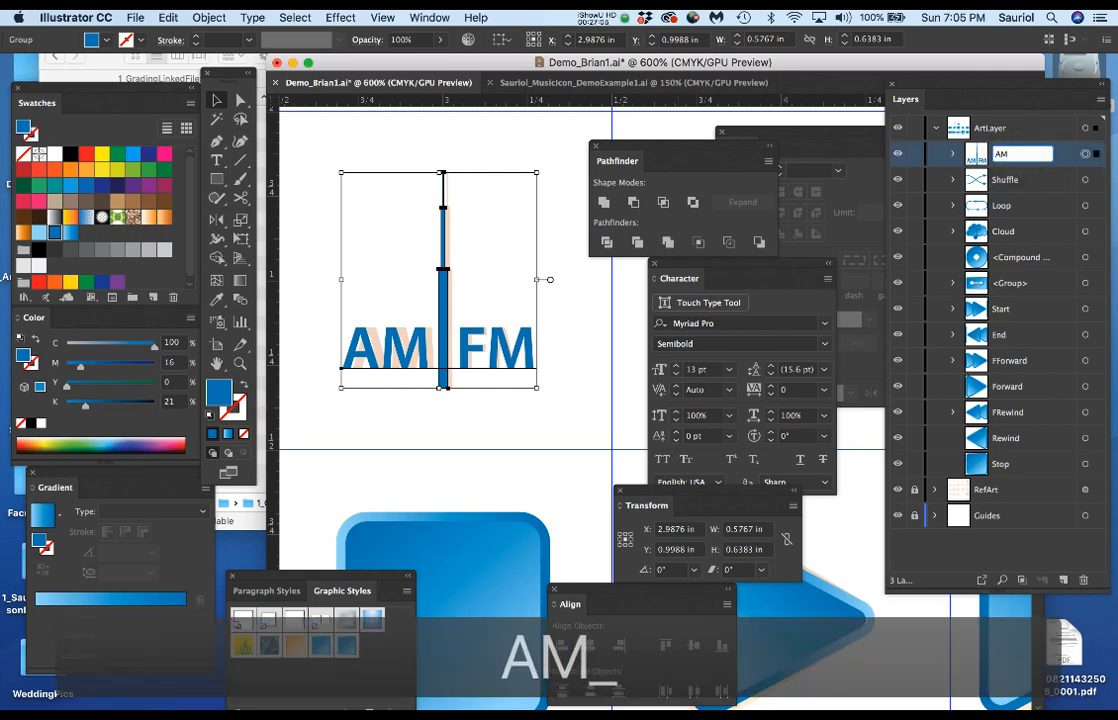
type(" FM")
key("Return")
key("s")
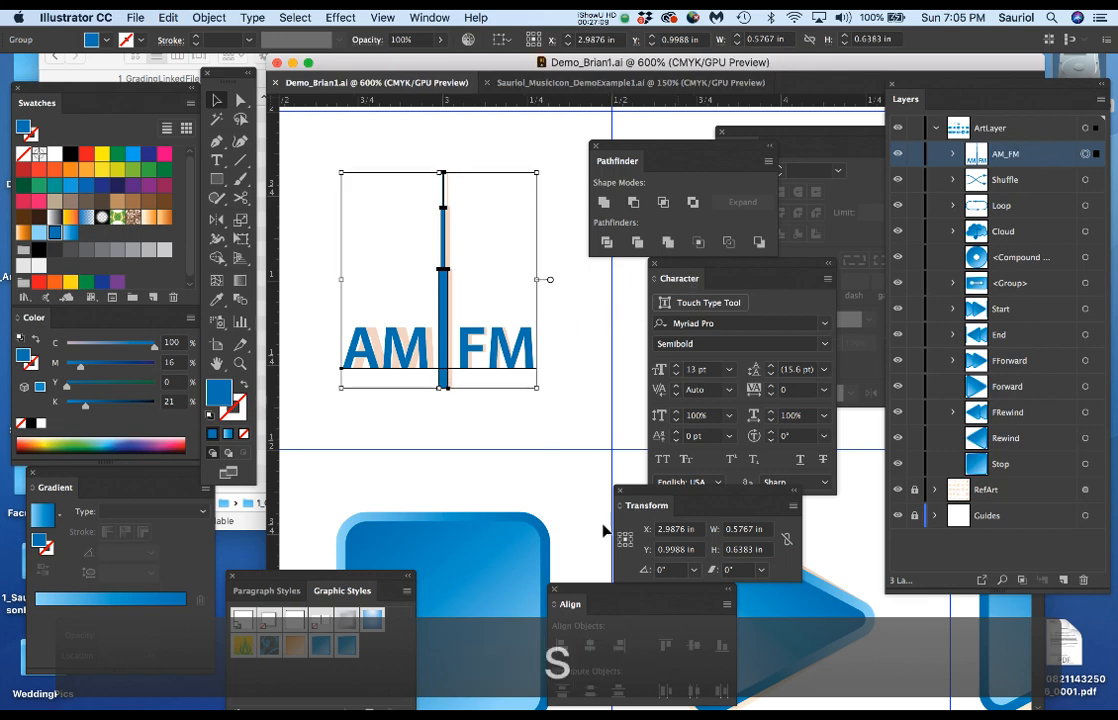
Step: Set the AM_FM group's horizontal position to X 3 in
left_click(688, 530)
type("3")
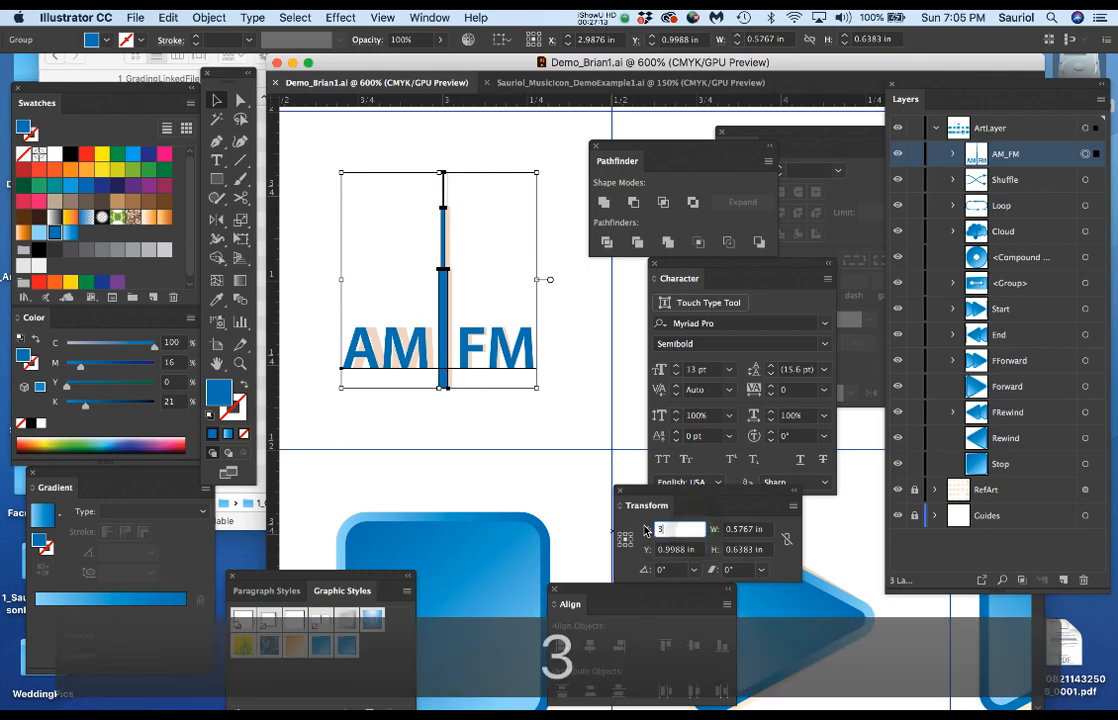
key("Return")
Step: Move the floating Pathfinder and Character panels clear of the artboard's reference icons
scroll(522, 378, "down", 2)
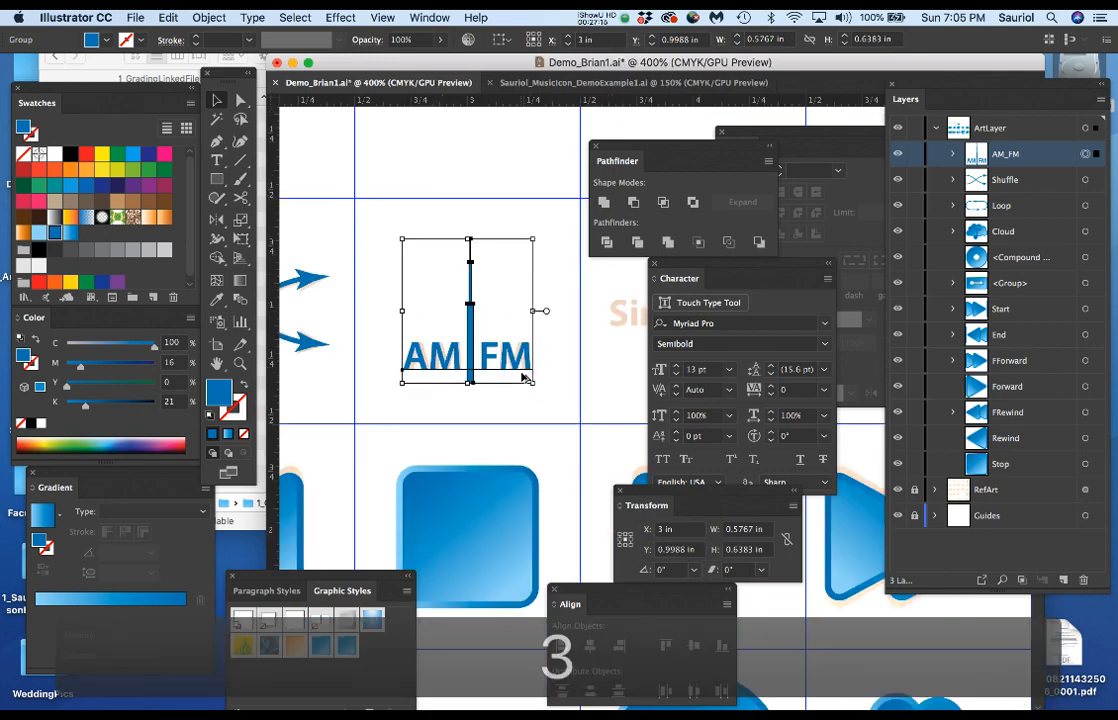
left_click_drag(550, 341, 394, 325)
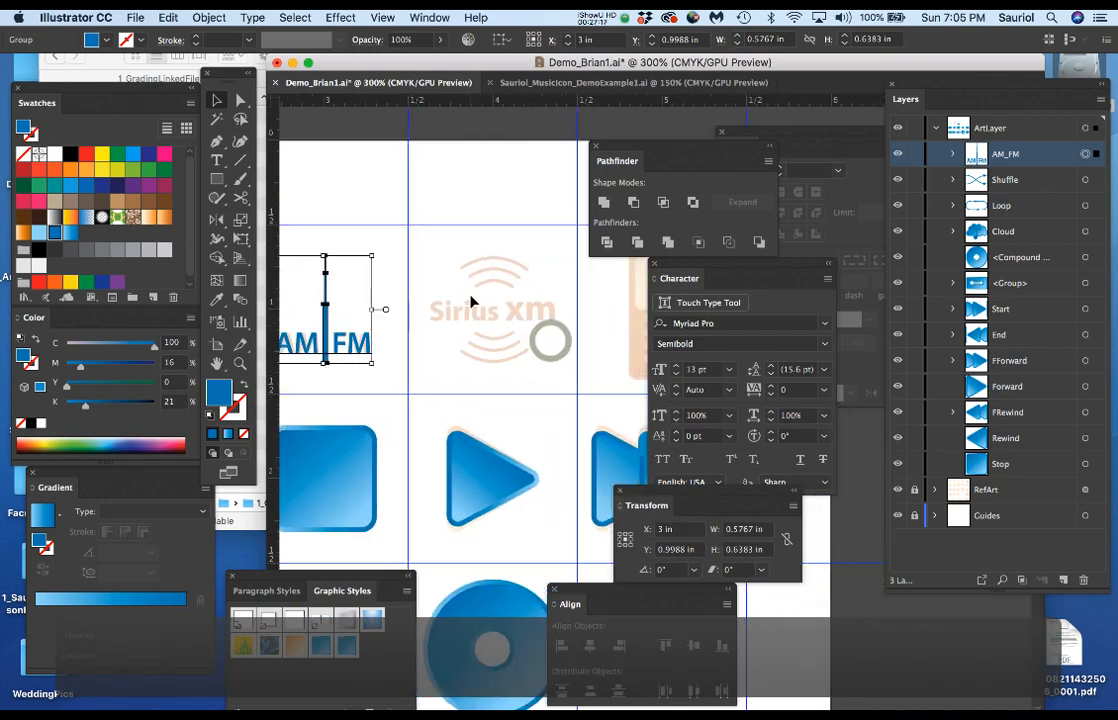
scroll(466, 314, "down", 1)
scroll(466, 314, "down", 2)
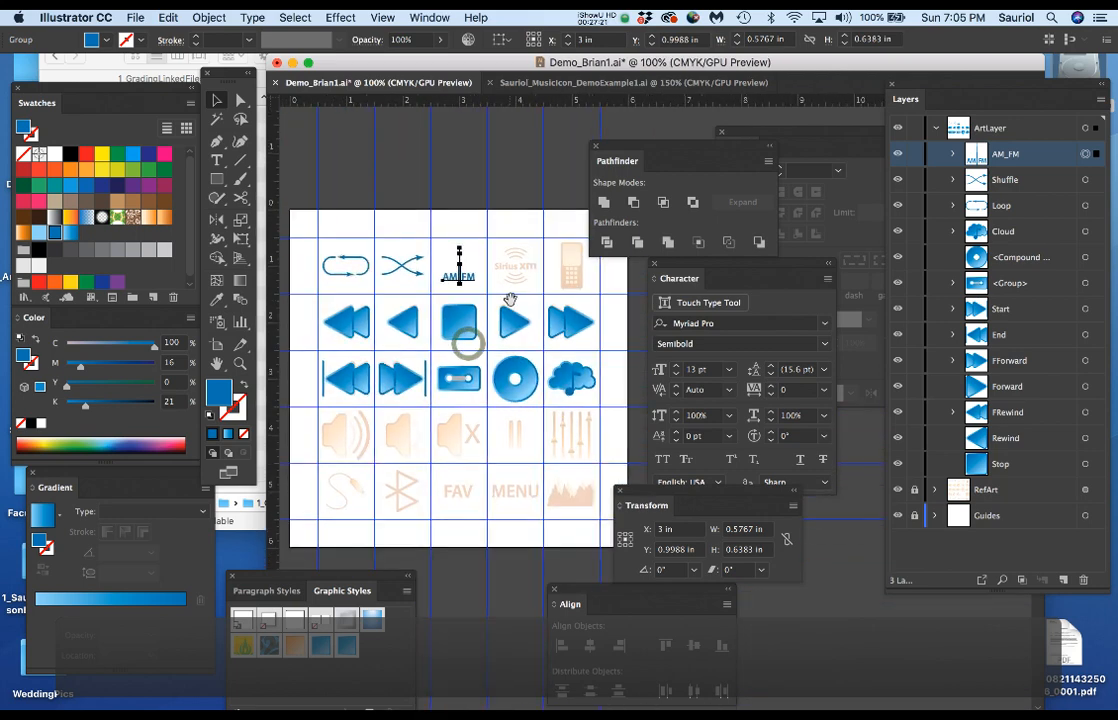
left_click(458, 265)
mouse_move(659, 145)
left_mouse_down()
mouse_move(764, 481)
mouse_move(863, 654)
left_mouse_up()
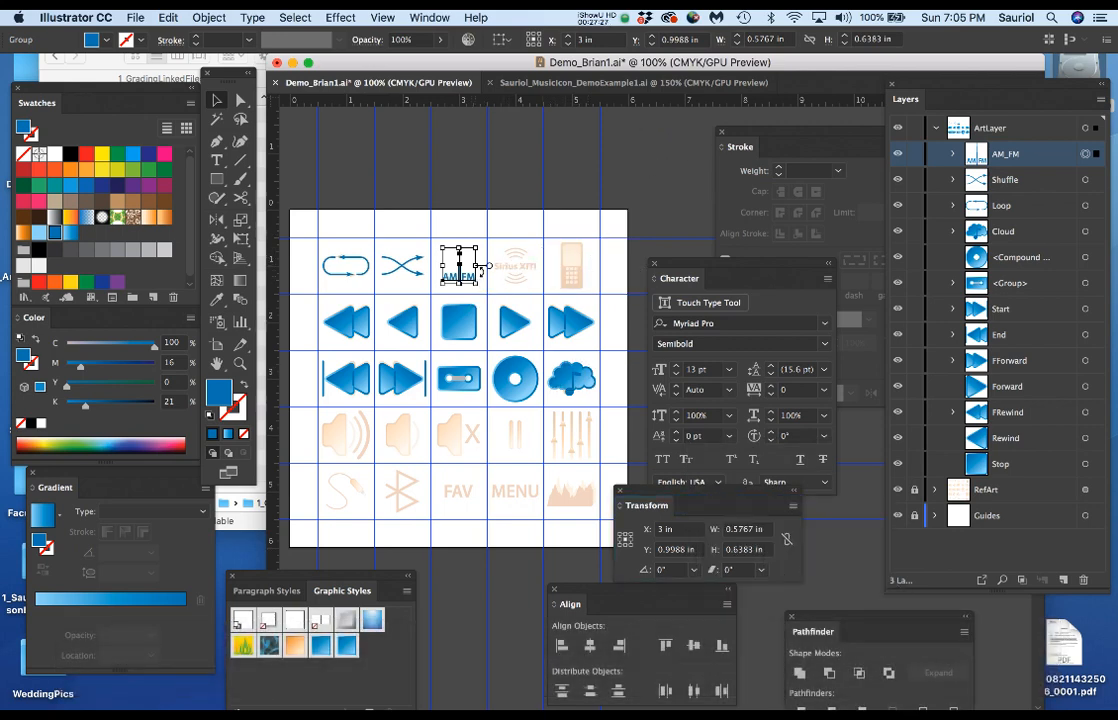
scroll(484, 268, "up", 1)
left_click_drag(697, 270, 765, 329)
Step: Examine the remaining untraced reference icons and focus on the Sirius XM artwork beside the AM FM icon
scroll(477, 372, "down", 10)
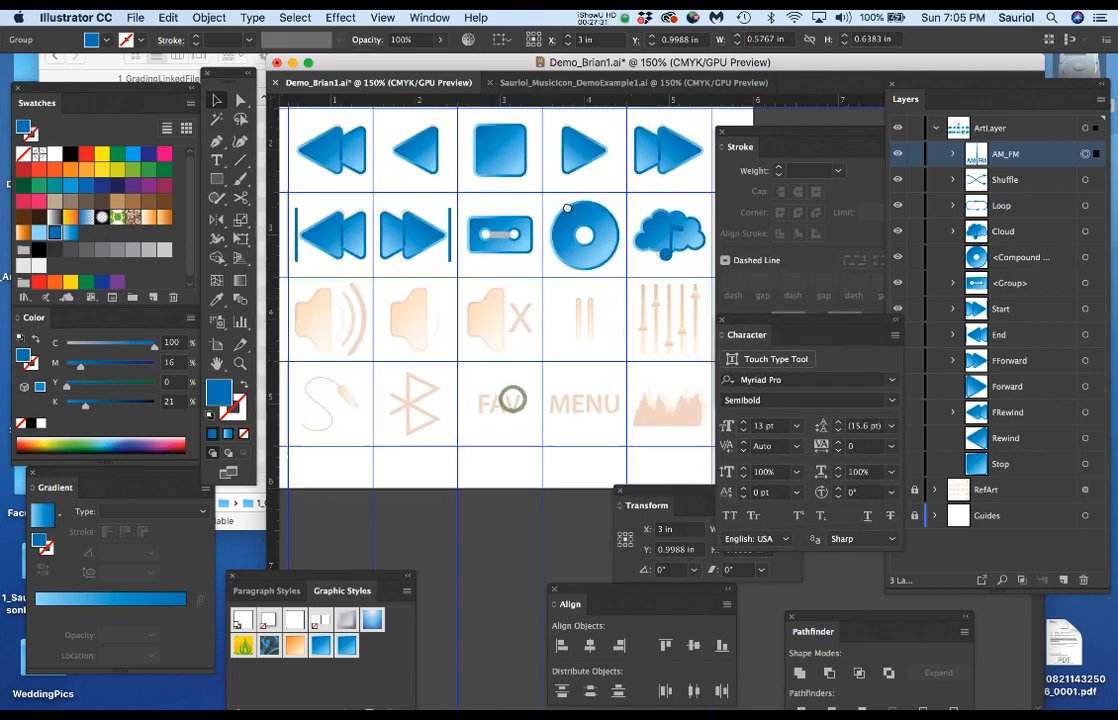
scroll(477, 372, "left", 4)
scroll(586, 218, "up", 2)
scroll(586, 218, "right", 2)
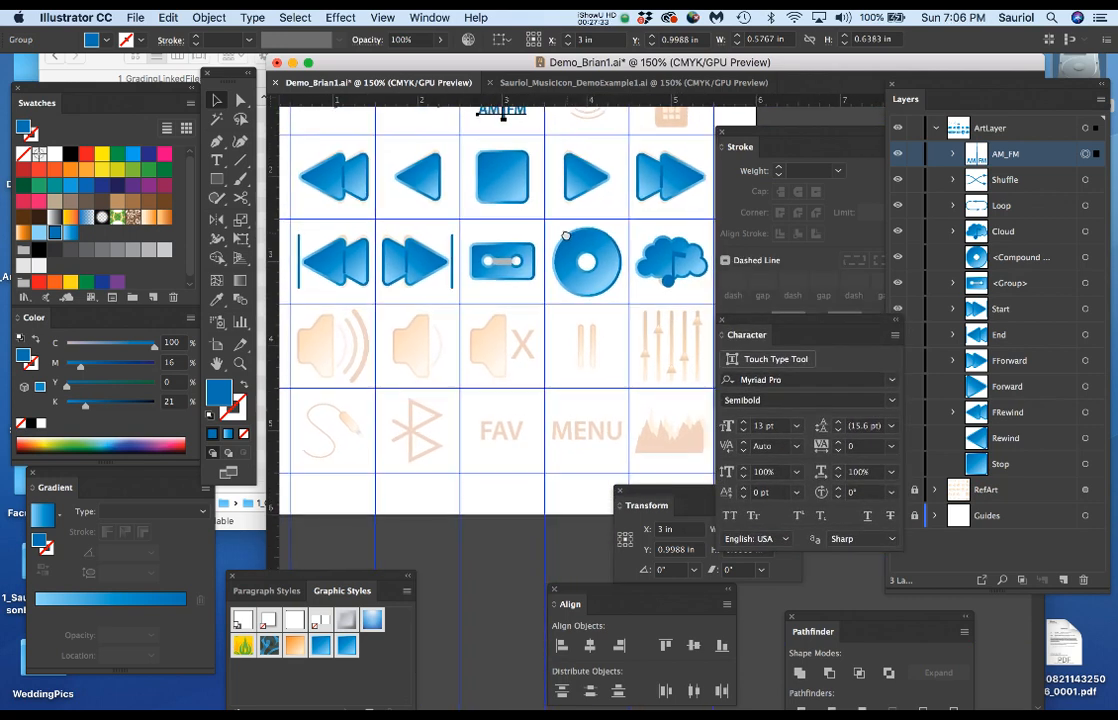
left_click_drag(543, 260, 491, 359)
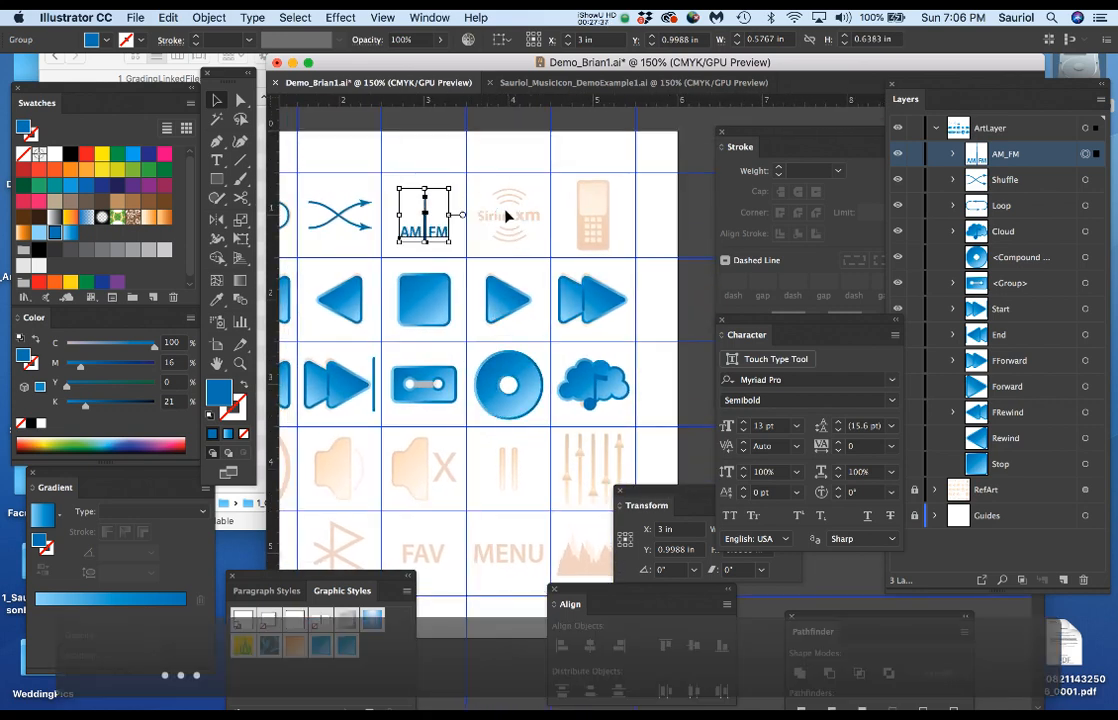
scroll(510, 213, "up", 3)
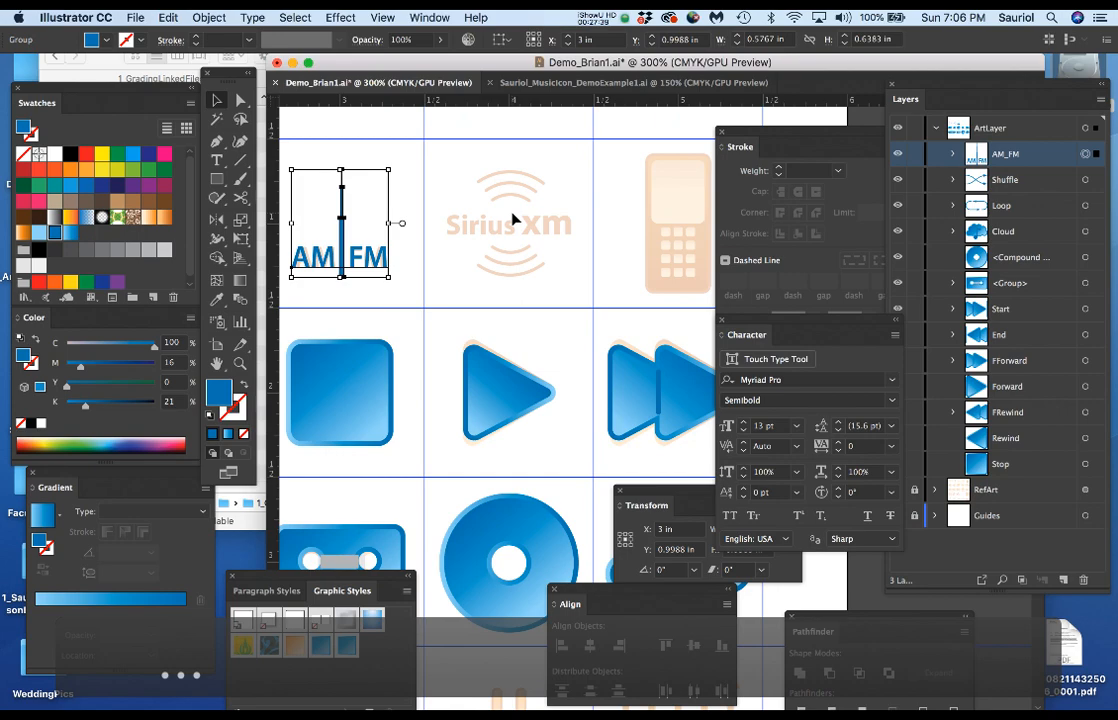